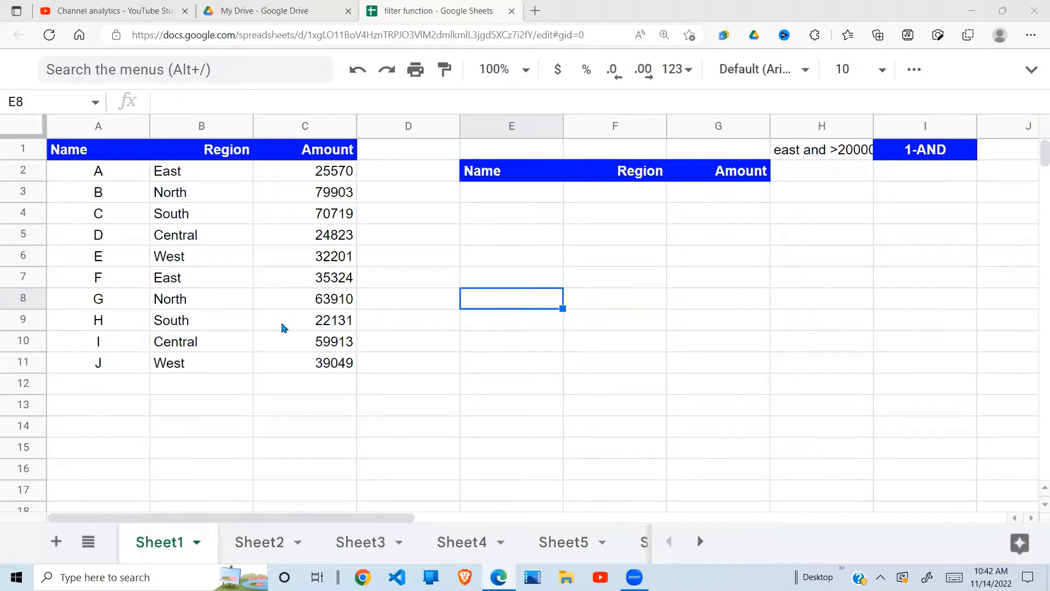
Step: Start a FILTER formula in cell E3 with A2:C11 as the range to filter
{"action": "left_click", "coordinate": [242, 328]}
{"action": "left_click", "coordinate": [529, 200]}
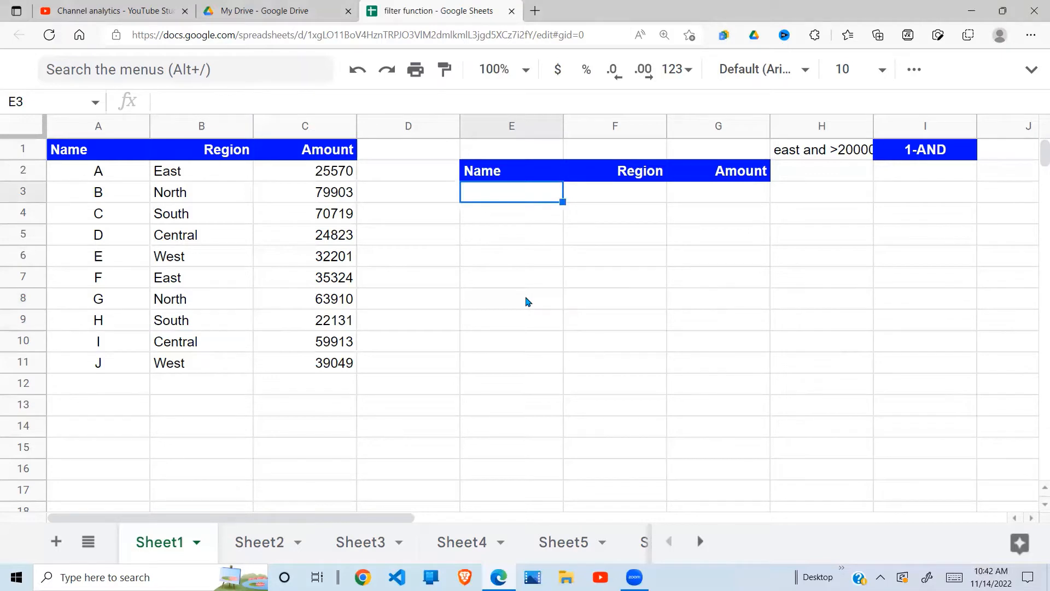
{"action": "type", "text": "=FILTER"}
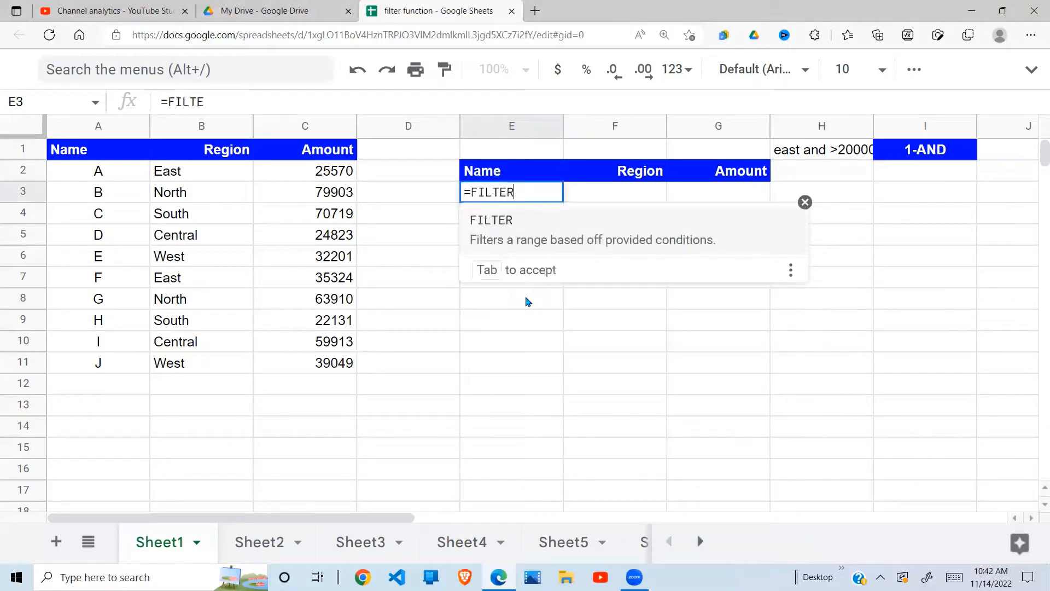
{"action": "type", "text": "("}
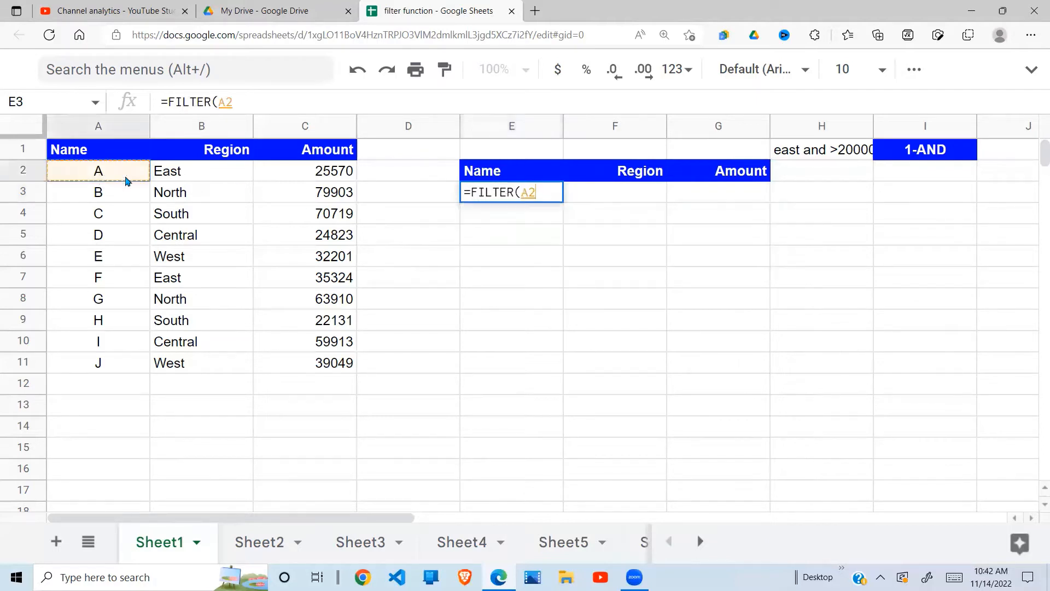
{"action": "left_click_drag", "start_coordinate": [130, 178], "coordinate": [320, 373]}
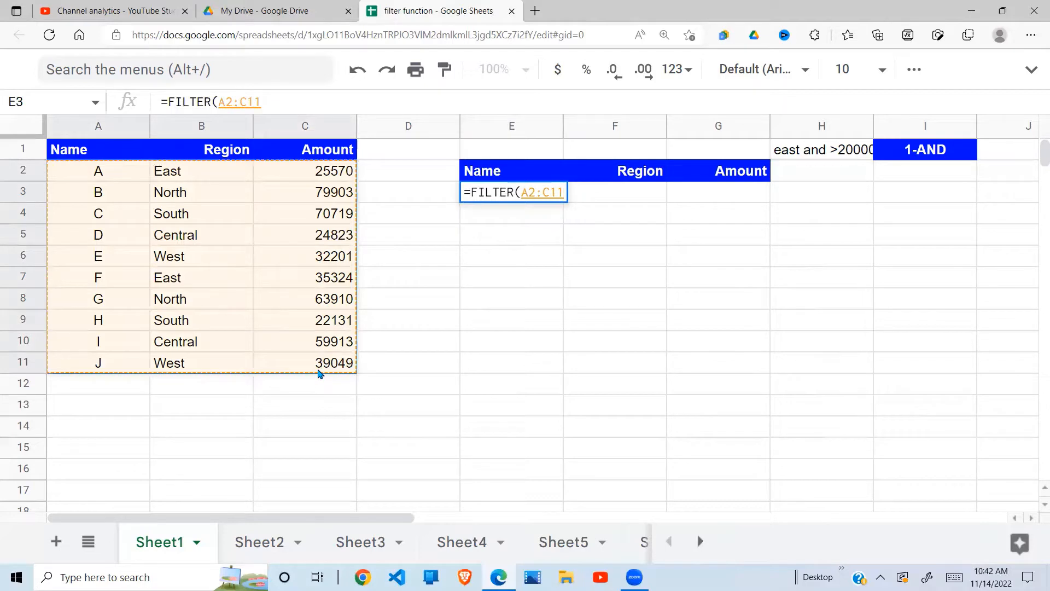
{"action": "type", "text": ","}
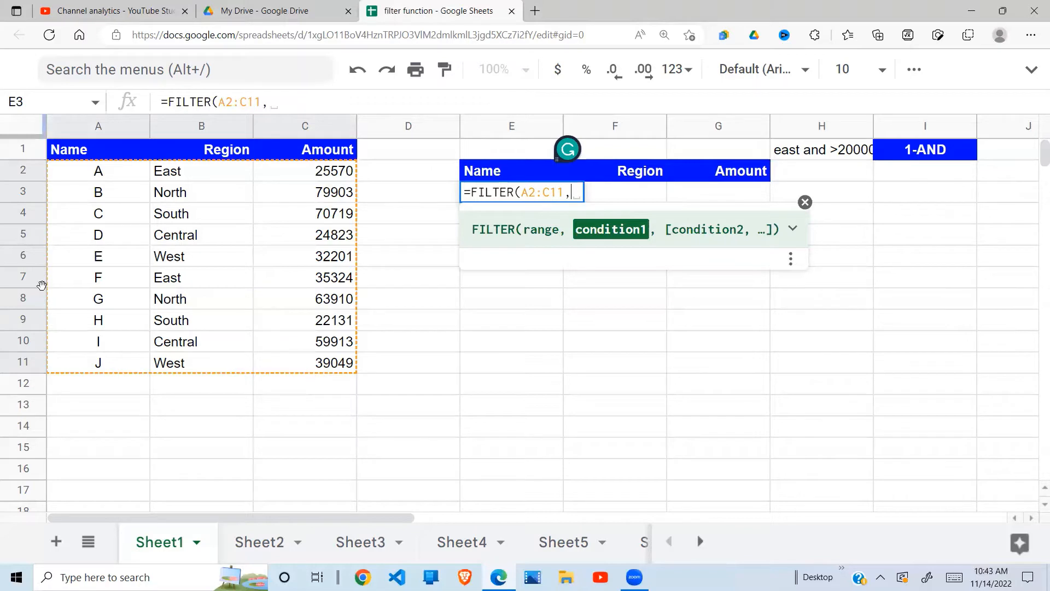
Step: Add the condition B2:B11="East" to the FILTER formula so that it matches the Region column
{"action": "left_click_drag", "start_coordinate": [226, 175], "coordinate": [208, 366]}
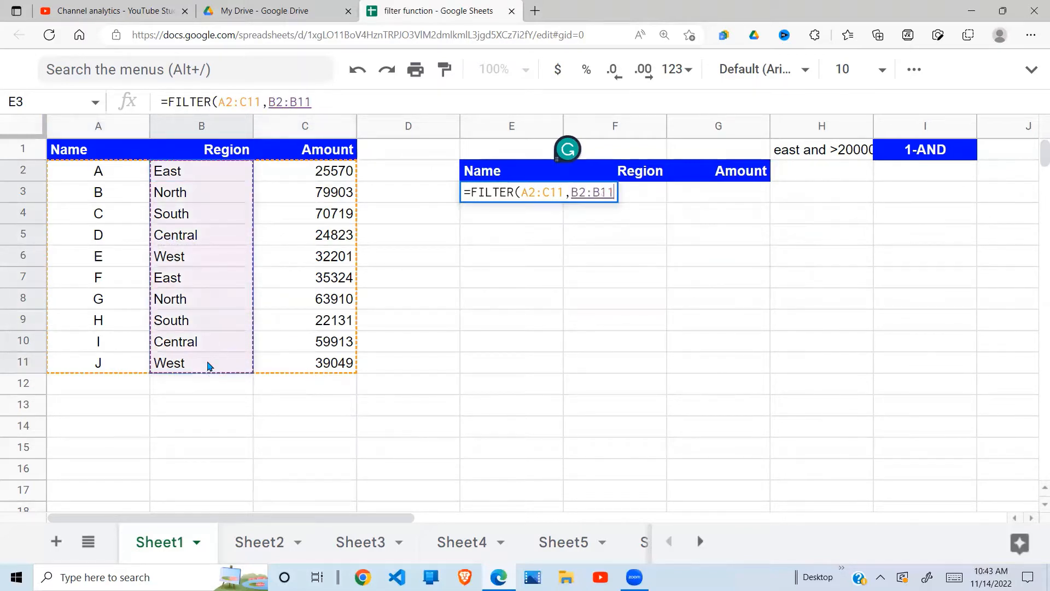
{"action": "type", "text": "="}
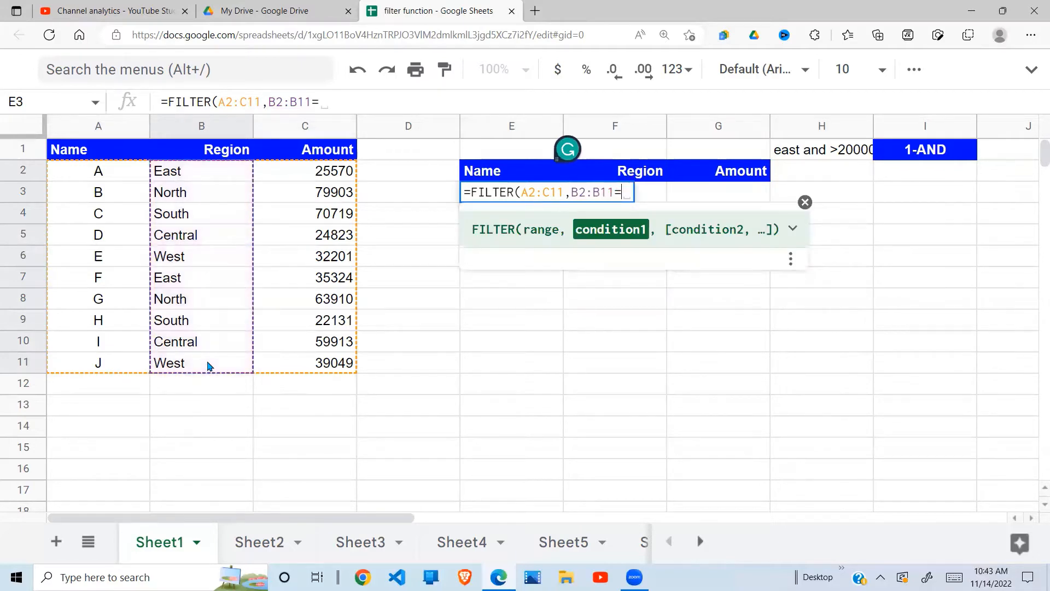
{"action": "type", "text": "\"eAST"}
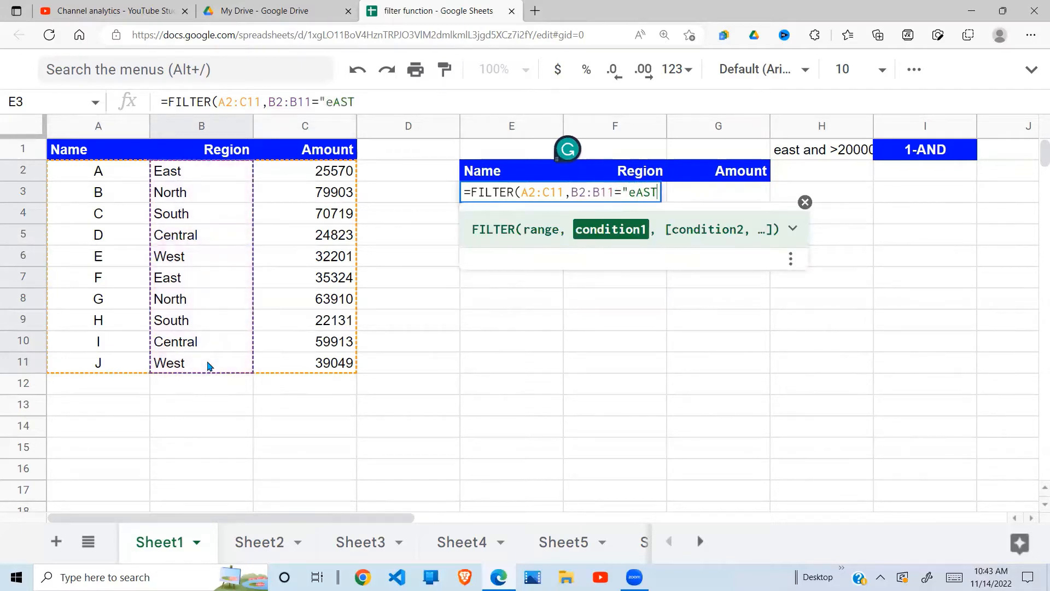
{"action": "key", "text": "BackSpace"}
{"action": "key", "text": "BackSpace"}
{"action": "key", "text": "BackSpace"}
{"action": "key", "text": "BackSpace"}
{"action": "type", "text": "e"}
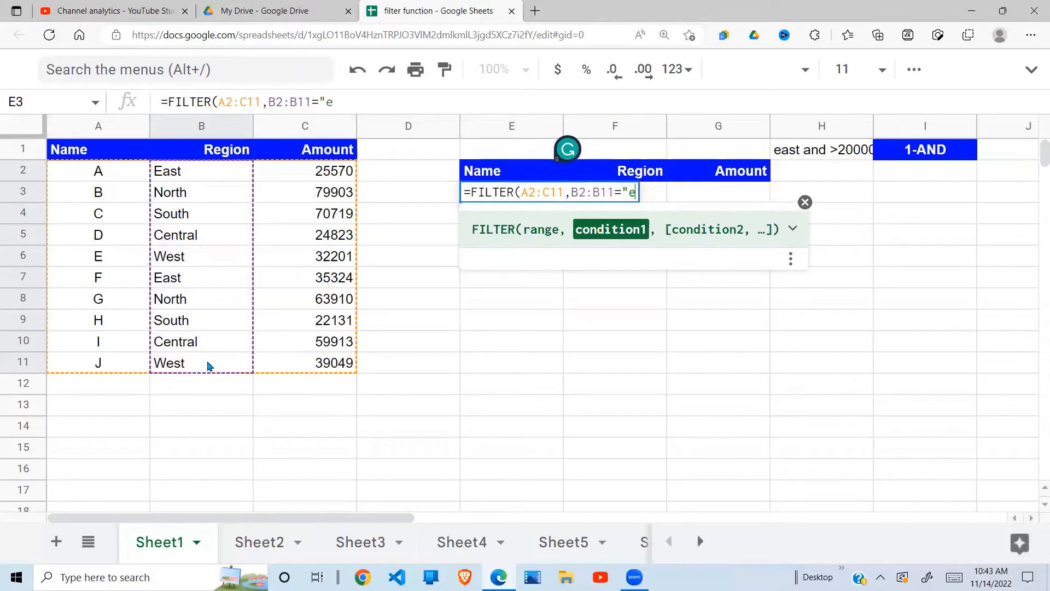
{"action": "key", "text": "BackSpace"}
{"action": "type", "text": "East"}
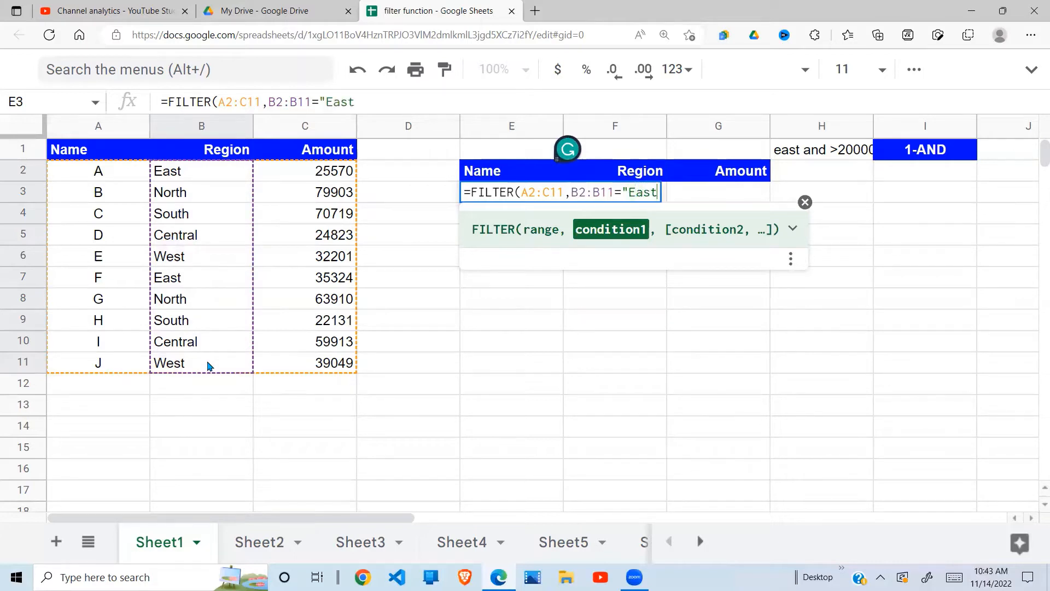
{"action": "type", "text": "\""}
Step: Enclose the Region condition in parentheses and multiply it by a second, empty pair of parentheses
{"action": "left_click", "coordinate": [571, 194]}
{"action": "type", "text": "("}
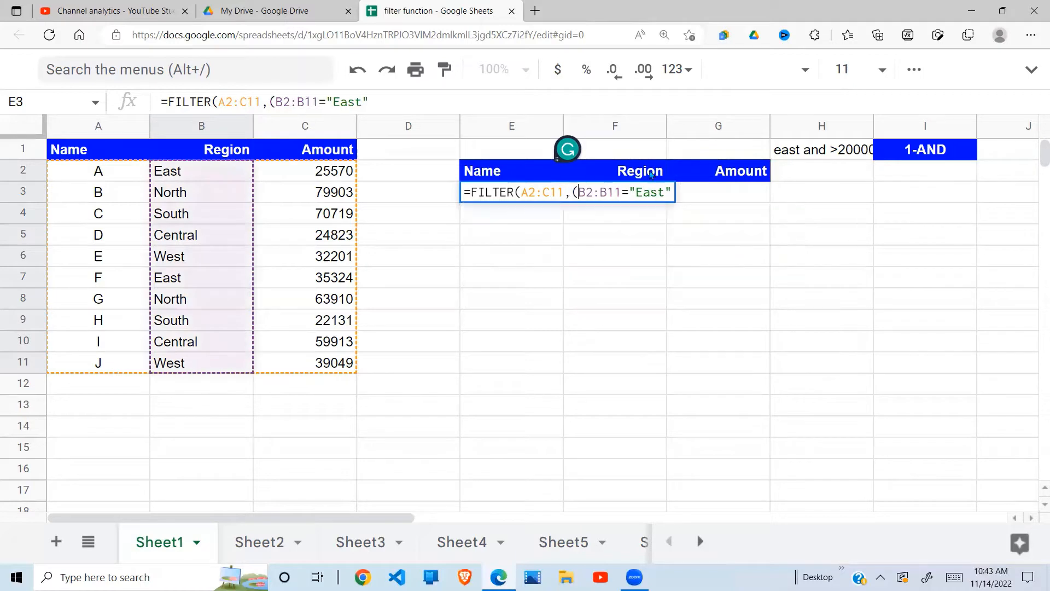
{"action": "left_click", "coordinate": [672, 194]}
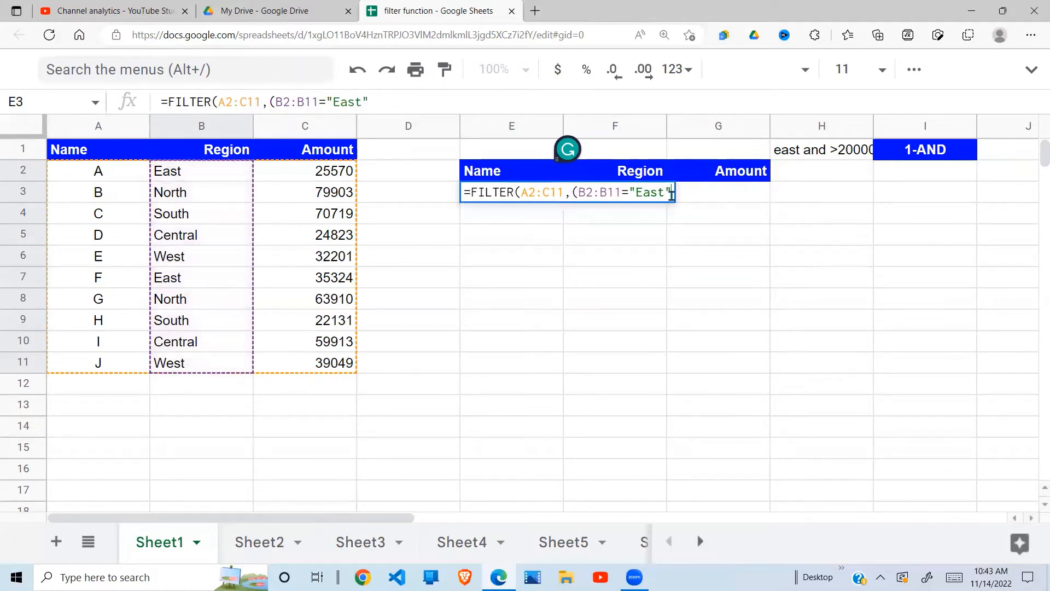
{"action": "type", "text": ")*"}
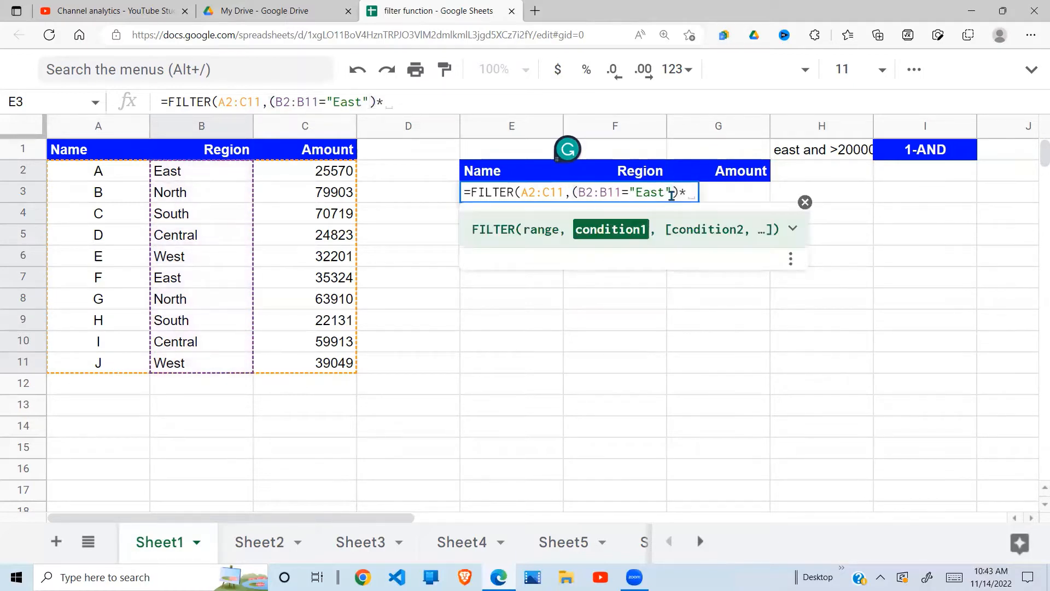
{"action": "type", "text": "()"}
{"action": "left_click", "coordinate": [693, 194]}
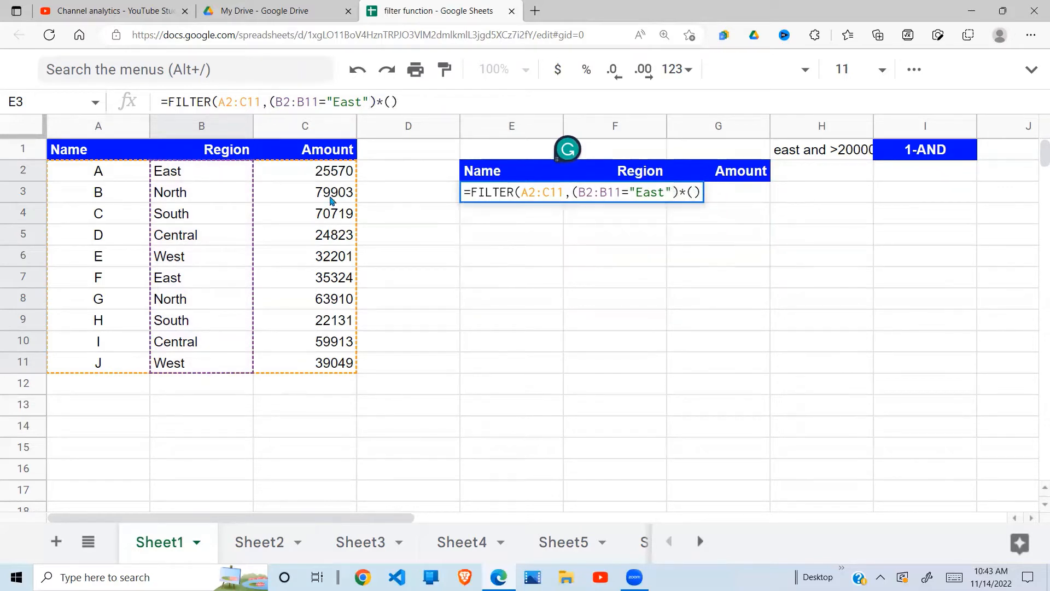
Step: Fill the second parentheses with the condition C2:C11>30000, then close and enter the FILTER formula
{"action": "left_click_drag", "start_coordinate": [331, 180], "coordinate": [327, 358]}
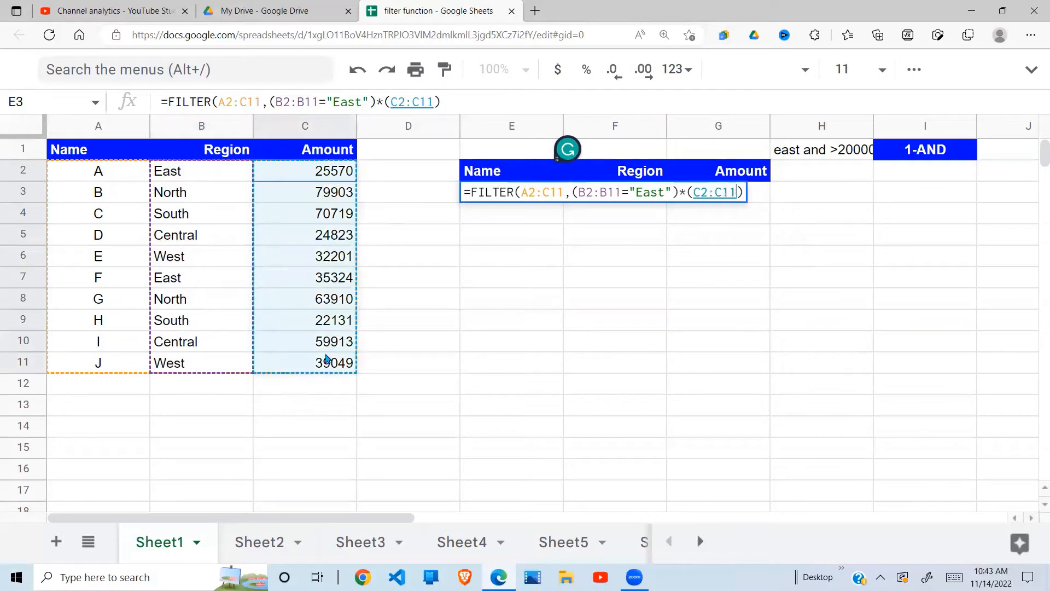
{"action": "type", "text": "."}
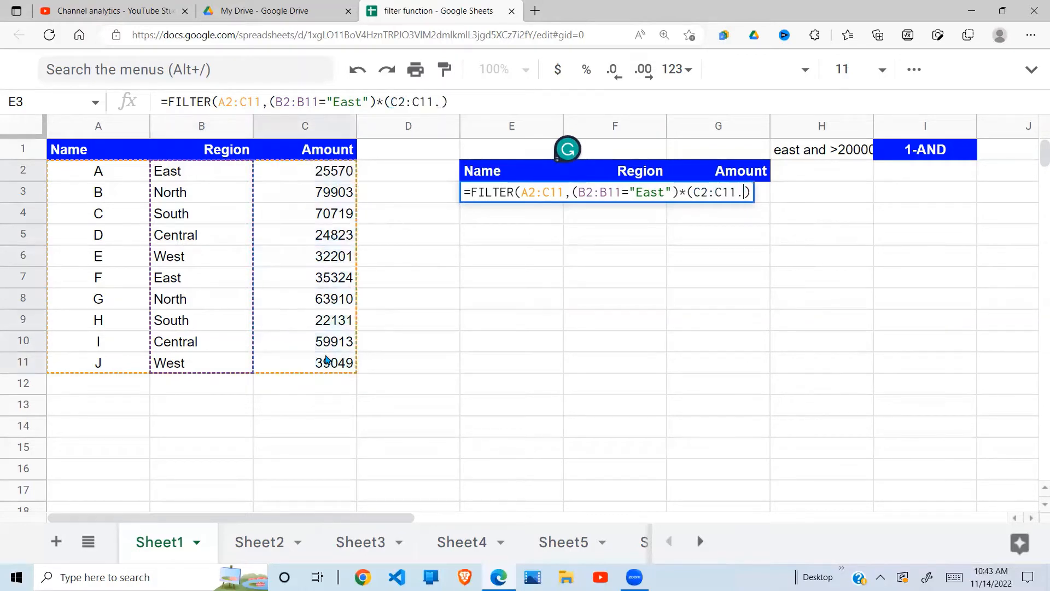
{"action": "key", "text": "BackSpace"}
{"action": "type", "text": ">3000"}
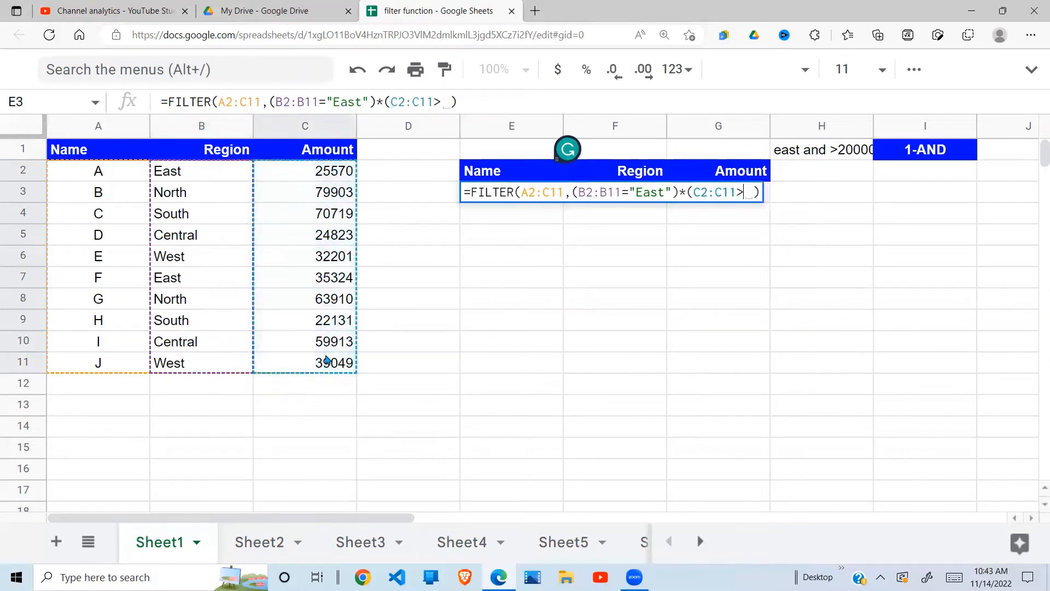
{"action": "type", "text": "0"}
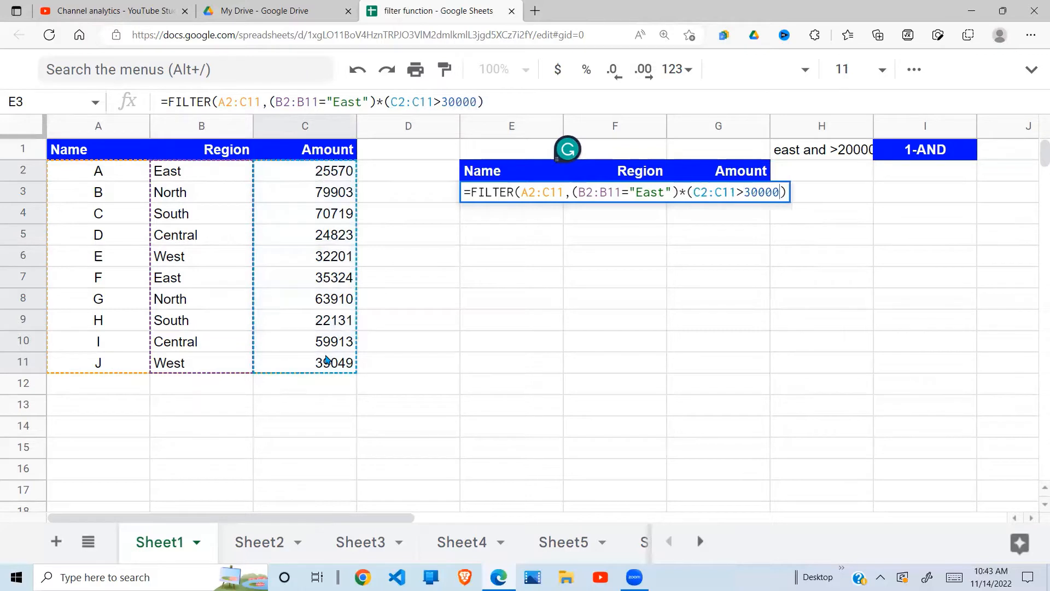
{"action": "left_click", "coordinate": [785, 193]}
{"action": "type", "text": ")"}
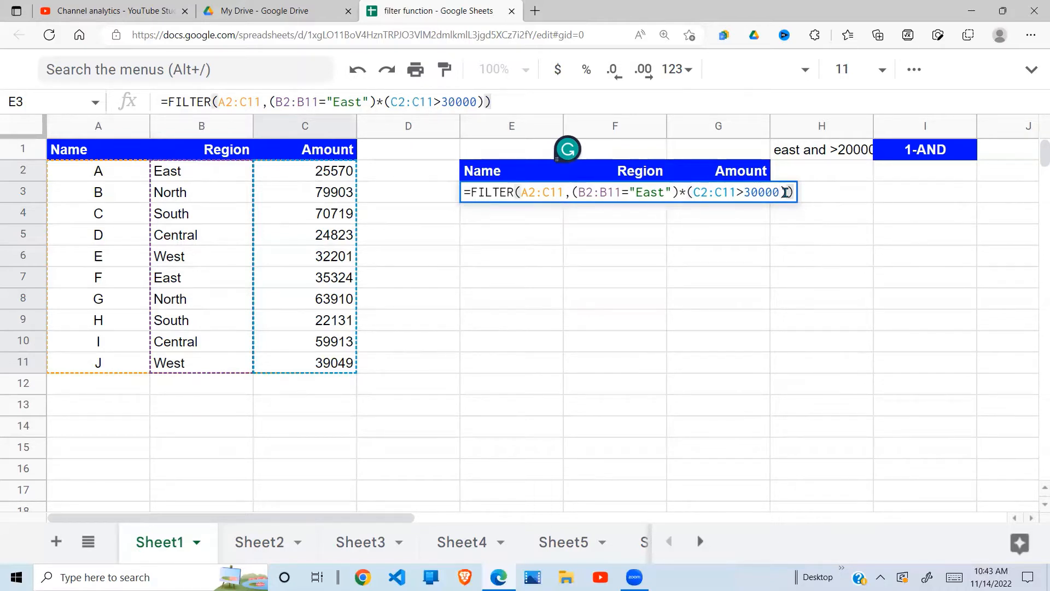
{"action": "key", "text": "Return"}
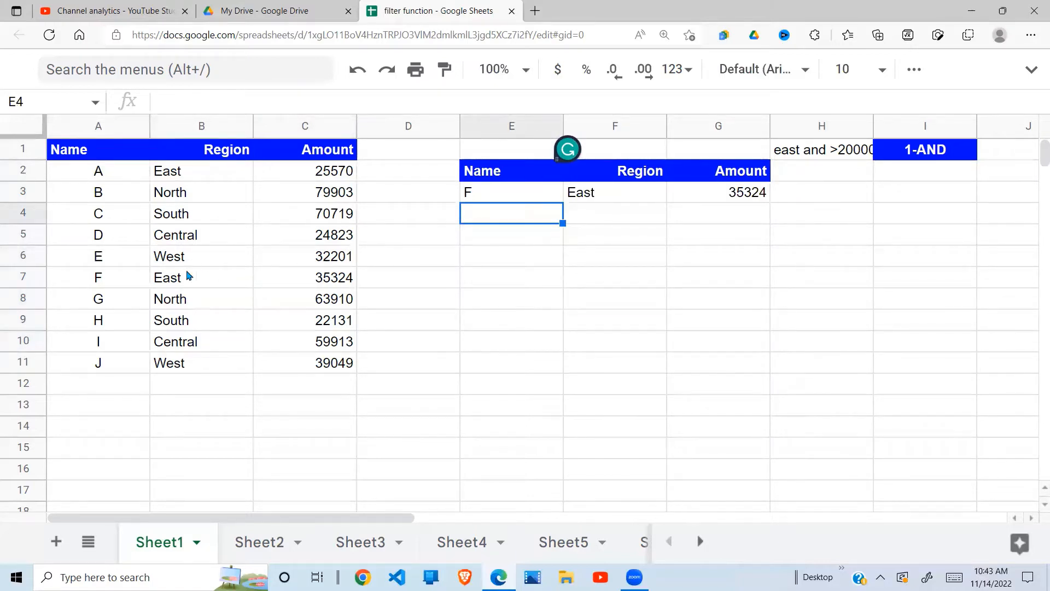
Step: Compare the source rows for names F and A with the filtered result in row 3
{"action": "left_click_drag", "start_coordinate": [118, 280], "coordinate": [339, 281]}
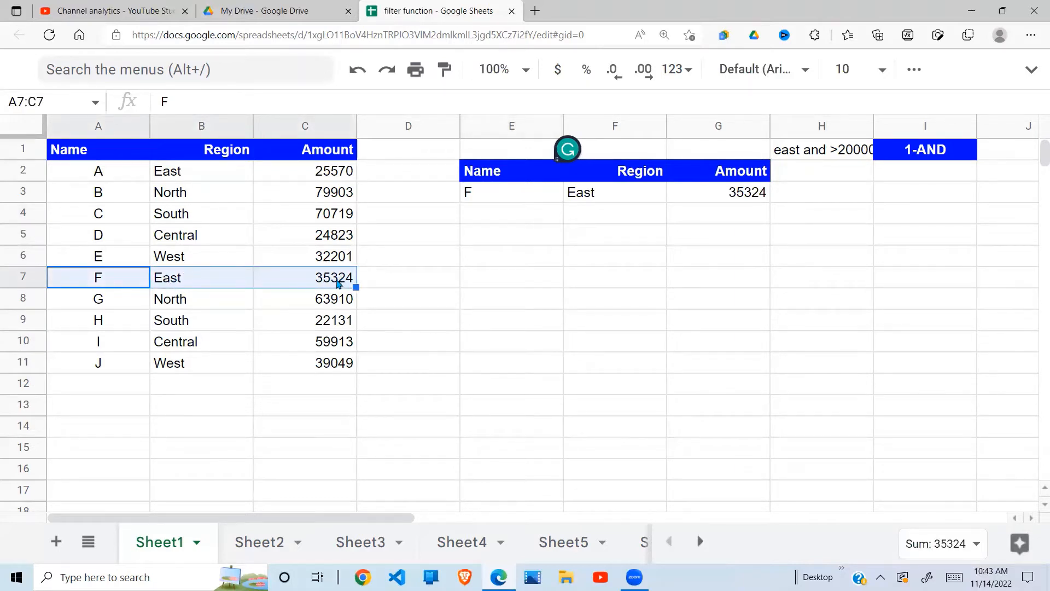
{"action": "left_click", "coordinate": [333, 174]}
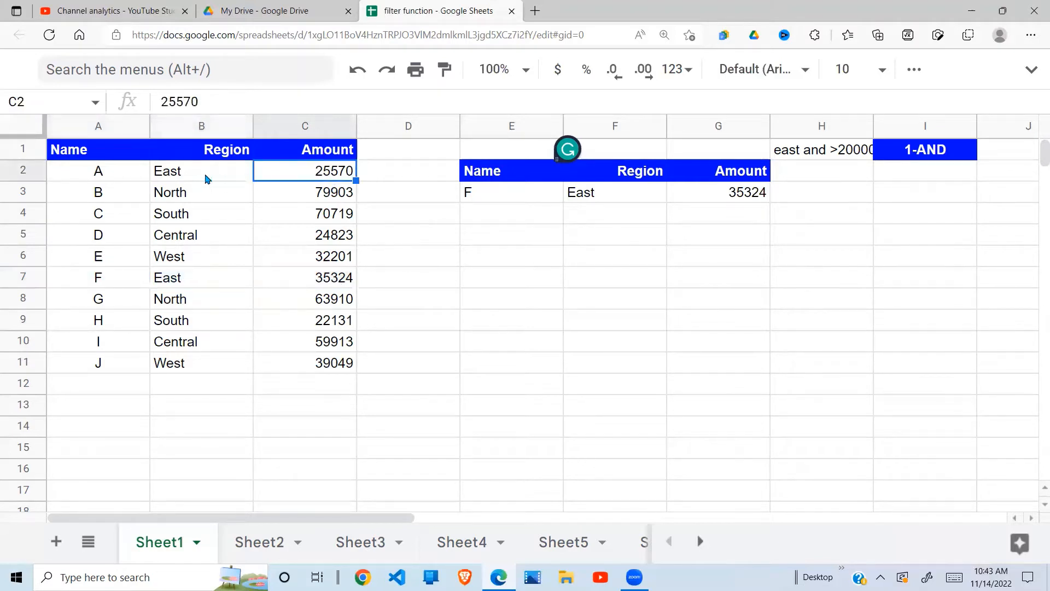
{"action": "left_click", "coordinate": [136, 178]}
{"action": "left_click_drag", "start_coordinate": [136, 178], "coordinate": [345, 179]}
{"action": "left_click", "coordinate": [338, 181]}
{"action": "left_click", "coordinate": [744, 199]}
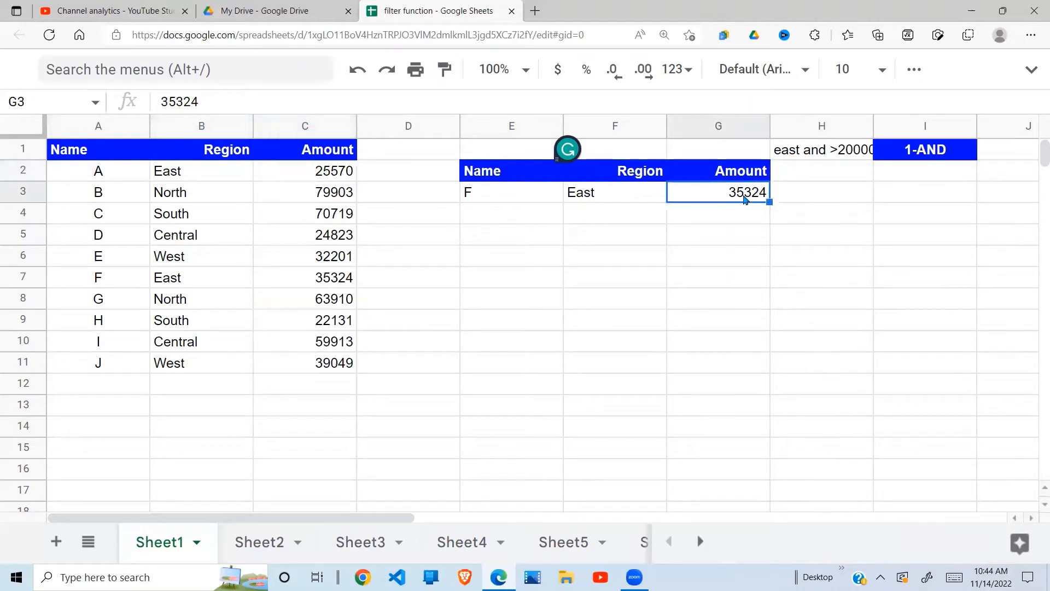
Step: Change the Amount condition in E3's FILTER formula to greater than 20000
{"action": "left_click", "coordinate": [484, 198]}
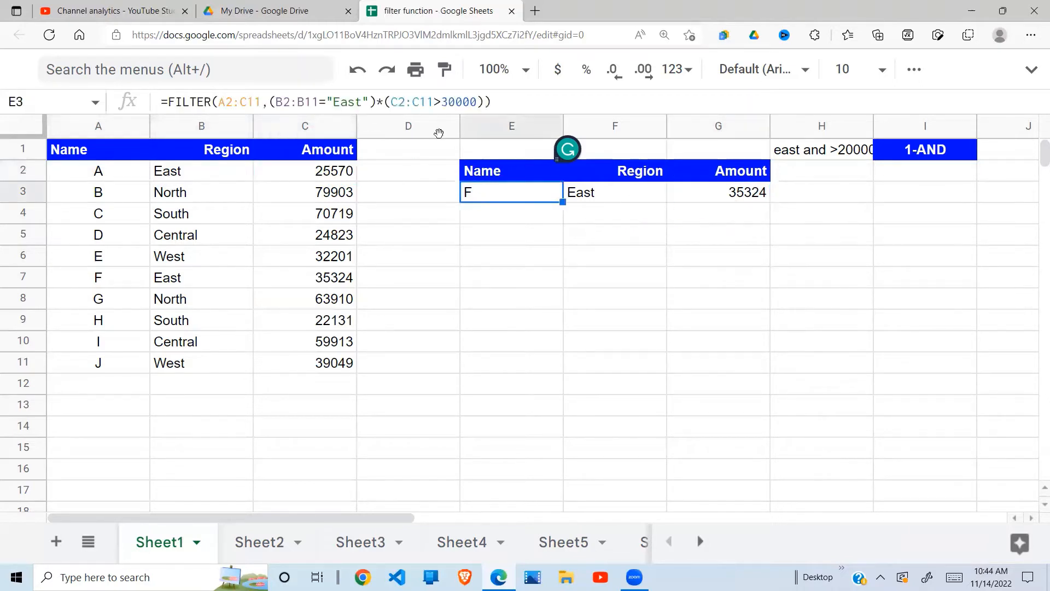
{"action": "left_click", "coordinate": [446, 102]}
{"action": "key", "text": "BackSpace"}
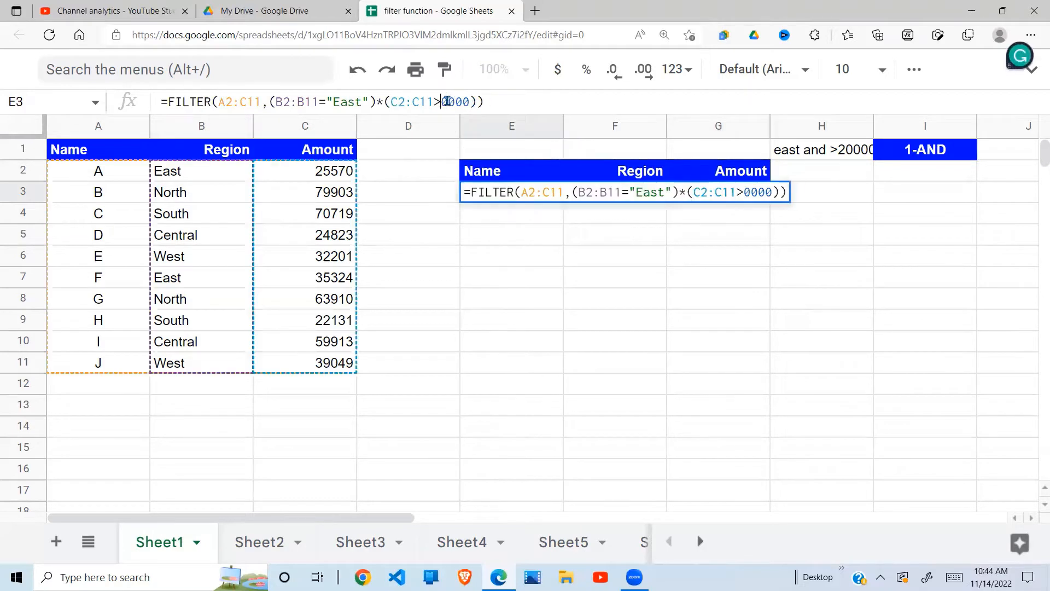
{"action": "type", "text": "2"}
{"action": "key", "text": "Return"}
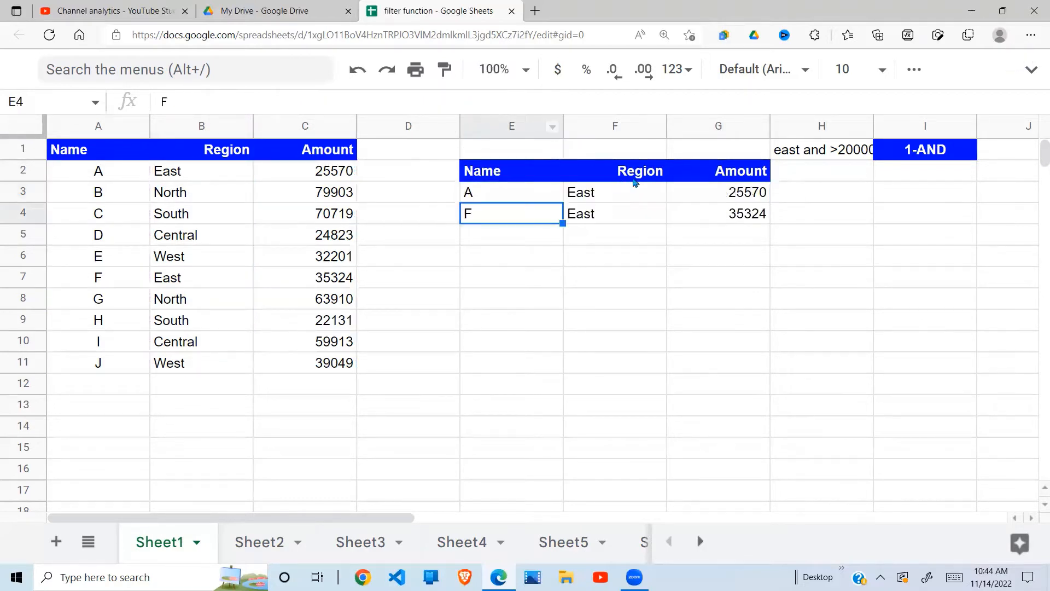
Step: Check the filtered rows in E3:G4 against the source table and examine the combined conditions in E3's formula
{"action": "left_click", "coordinate": [708, 197]}
{"action": "left_click", "coordinate": [532, 199]}
{"action": "left_click", "coordinate": [734, 213], "text": "shift"}
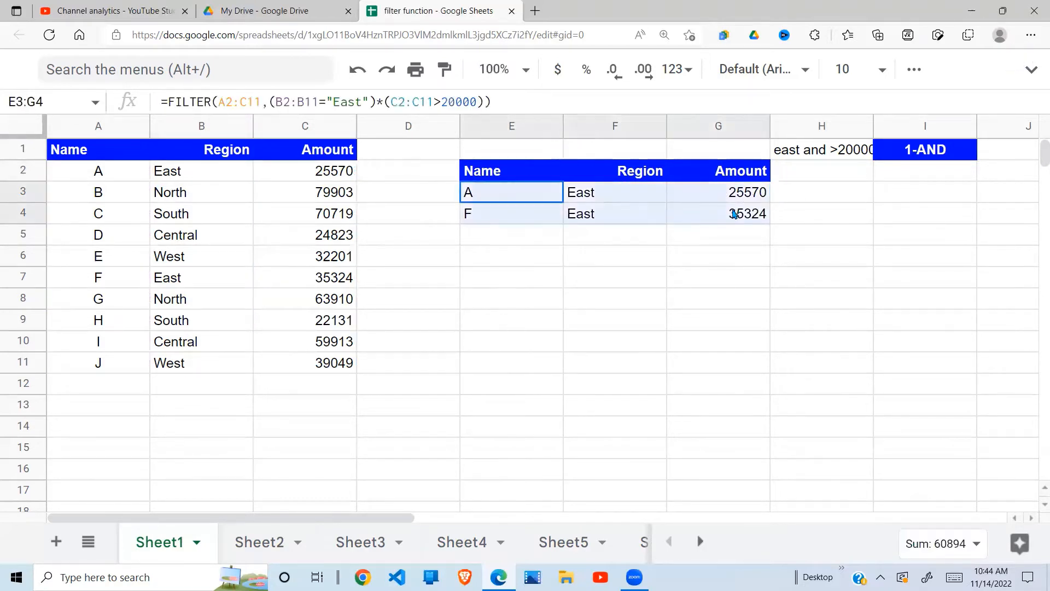
{"action": "left_click", "coordinate": [336, 178]}
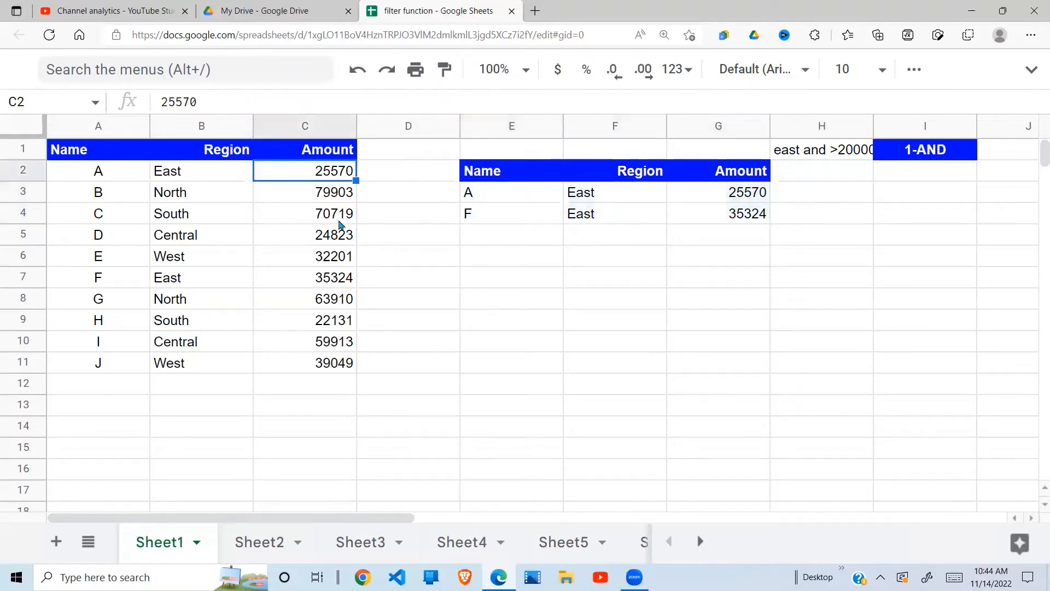
{"action": "left_click", "coordinate": [545, 200]}
{"action": "left_click", "coordinate": [613, 200]}
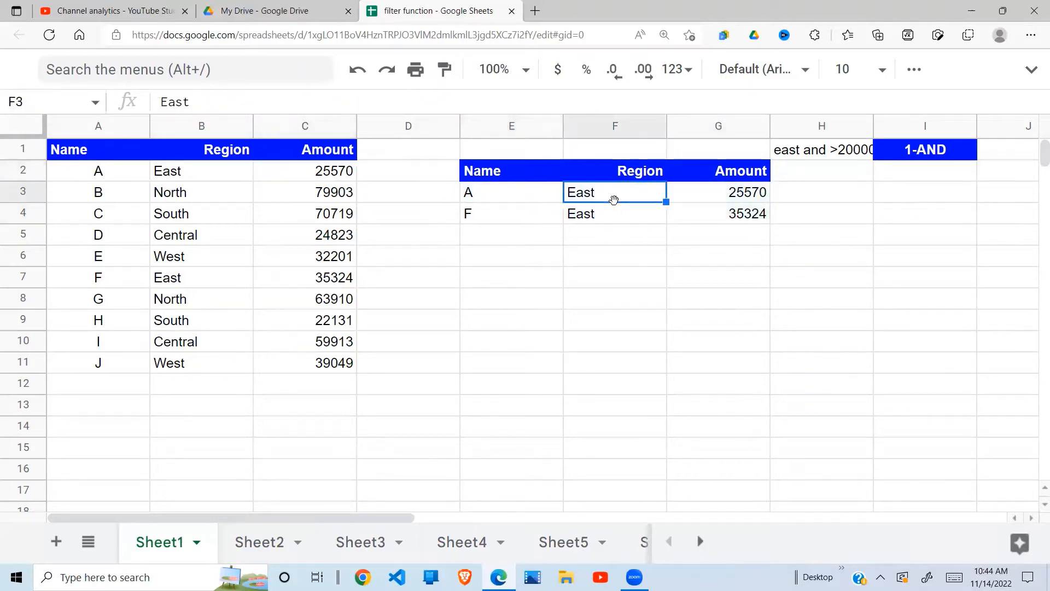
{"action": "left_click", "coordinate": [487, 195]}
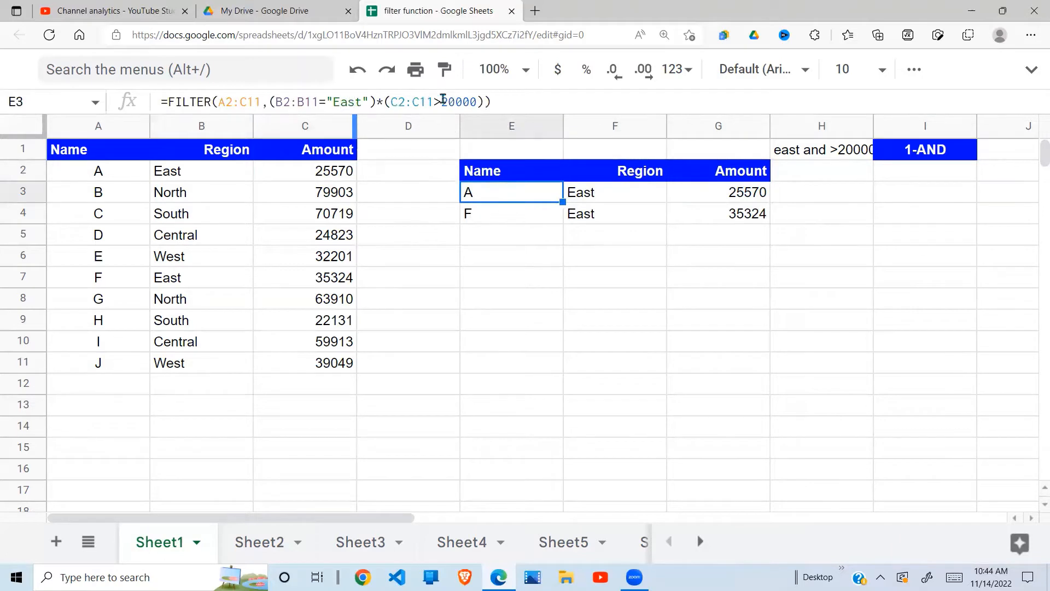
{"action": "left_click_drag", "start_coordinate": [483, 102], "coordinate": [271, 103]}
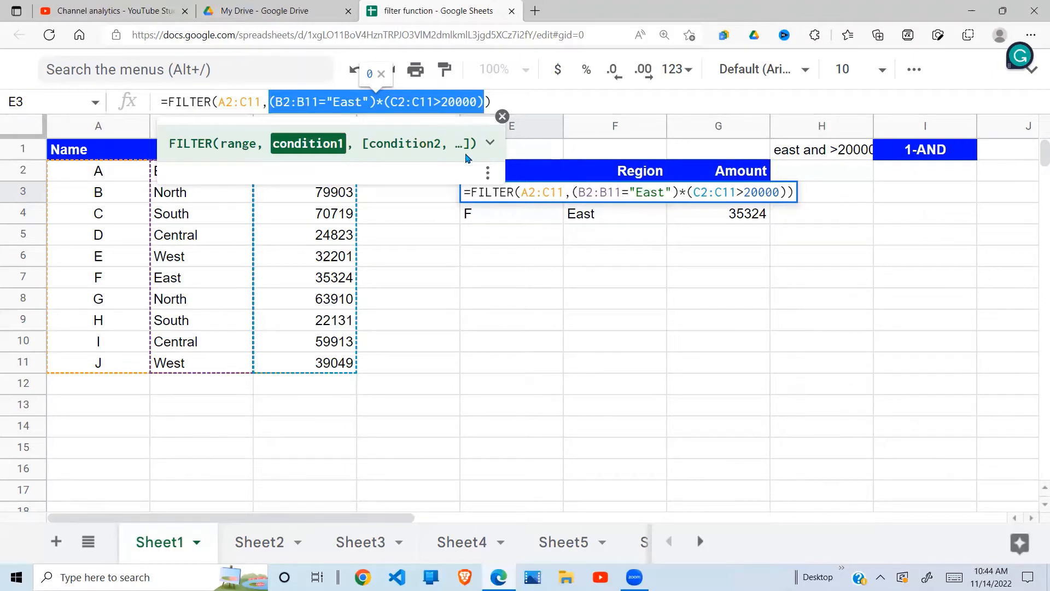
{"action": "key", "text": "Return"}
Step: Enter =B2="East" in E7 to test the first region and fill the formula through E16
{"action": "left_click", "coordinate": [520, 279]}
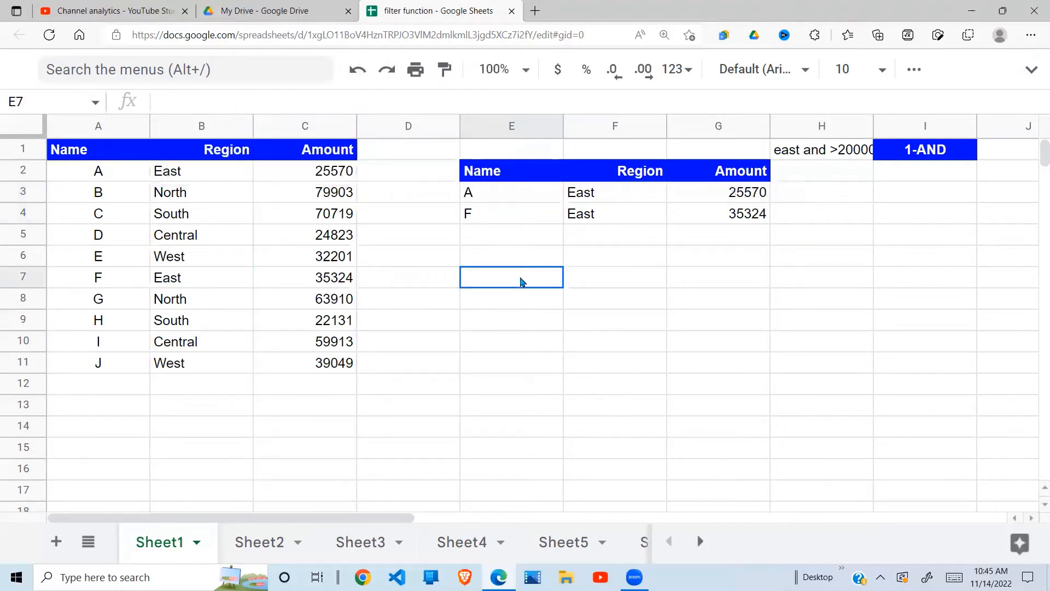
{"action": "type", "text": "="}
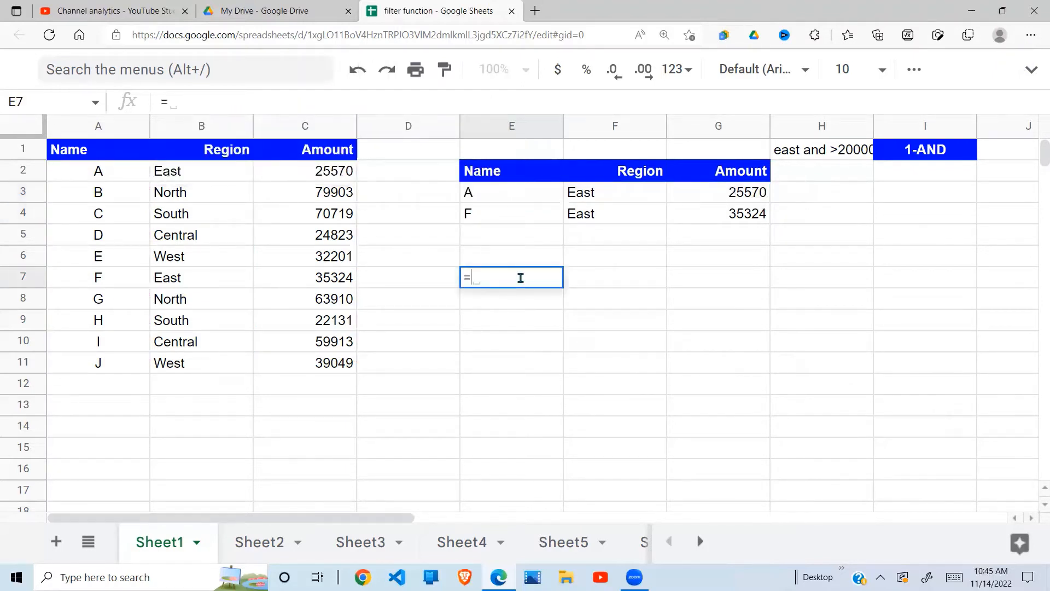
{"action": "left_click", "coordinate": [216, 178]}
{"action": "type", "text": "="}
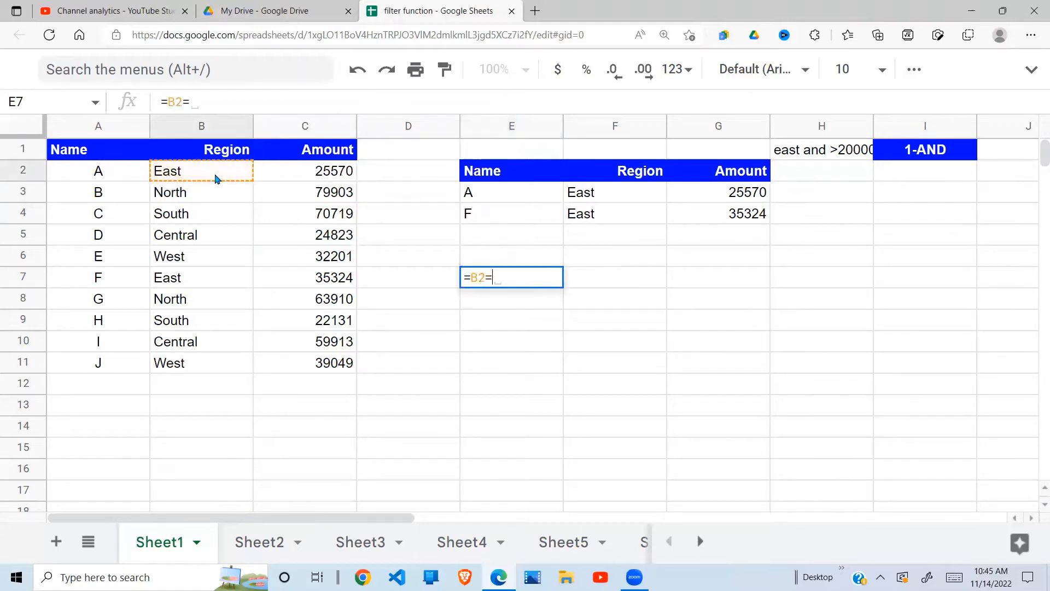
{"action": "type", "text": "\"East"}
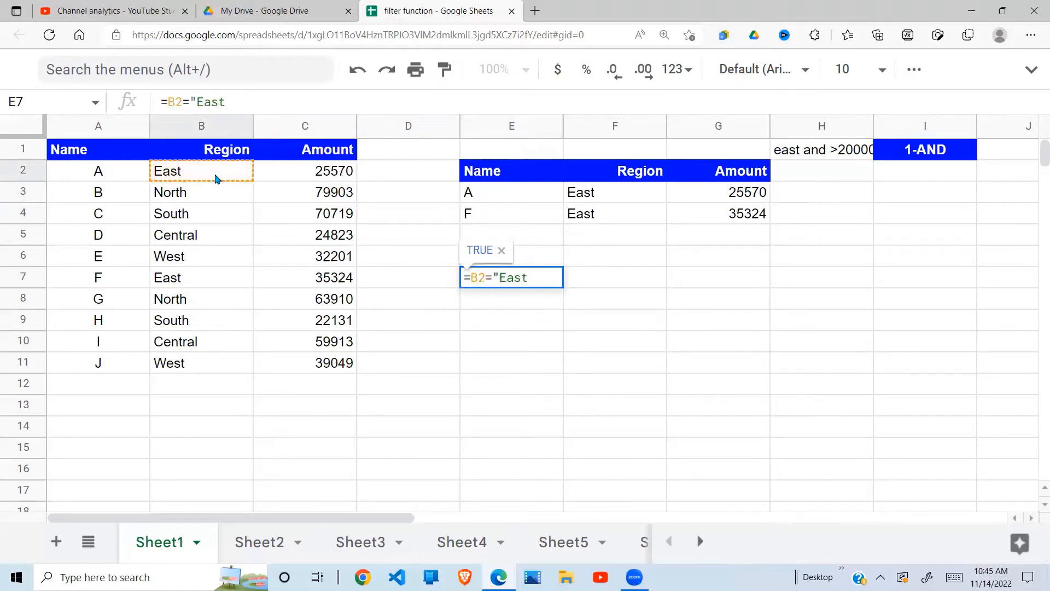
{"action": "type", "text": "\""}
{"action": "key", "text": "Return"}
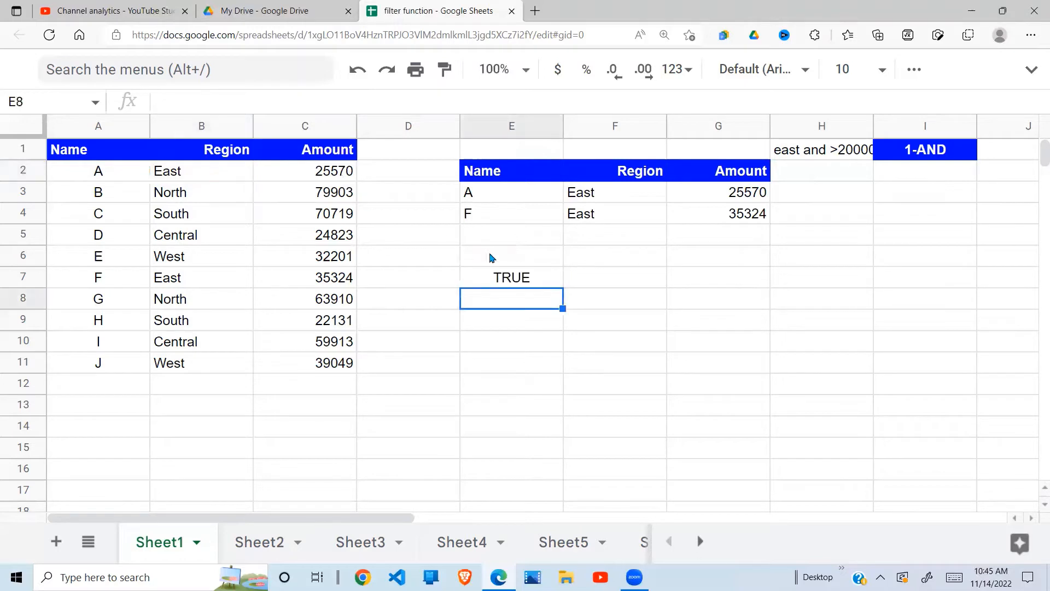
{"action": "left_click", "coordinate": [560, 282]}
{"action": "left_click_drag", "start_coordinate": [563, 287], "coordinate": [530, 469]}
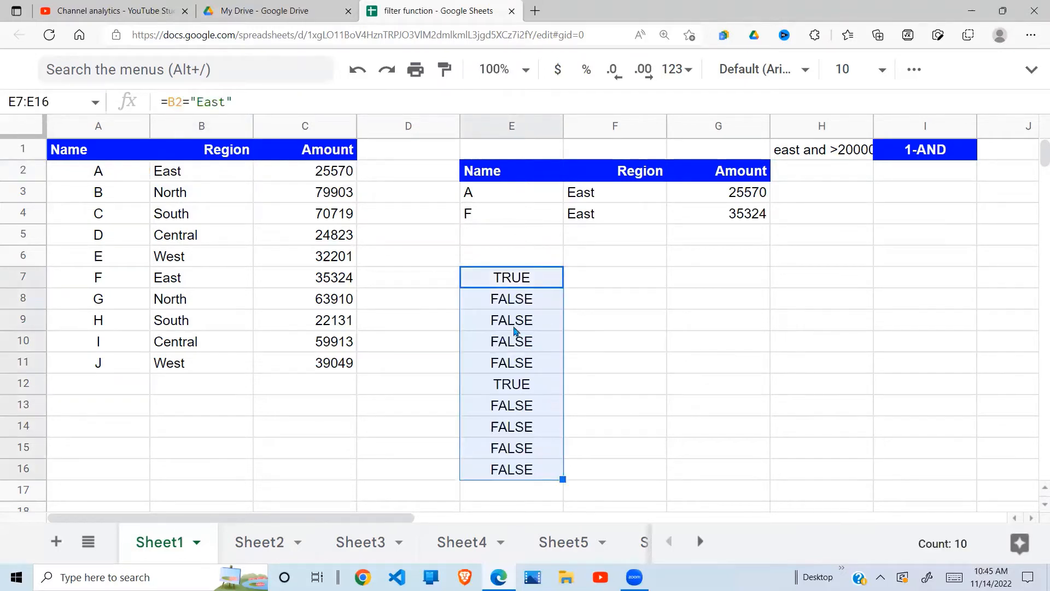
Step: Examine the region test results in E7:E16, checking the formulas in E7 and E12 against their source cells
{"action": "left_click", "coordinate": [524, 384]}
{"action": "left_click", "coordinate": [522, 277]}
{"action": "left_click", "coordinate": [524, 389]}
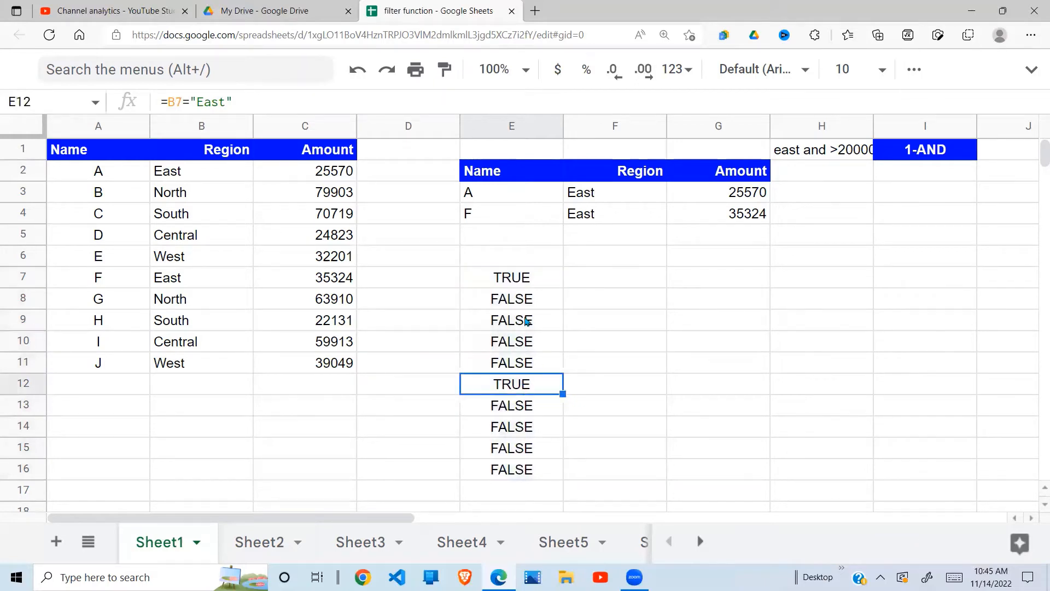
{"action": "left_click", "coordinate": [522, 278]}
{"action": "double_click", "coordinate": [525, 278]}
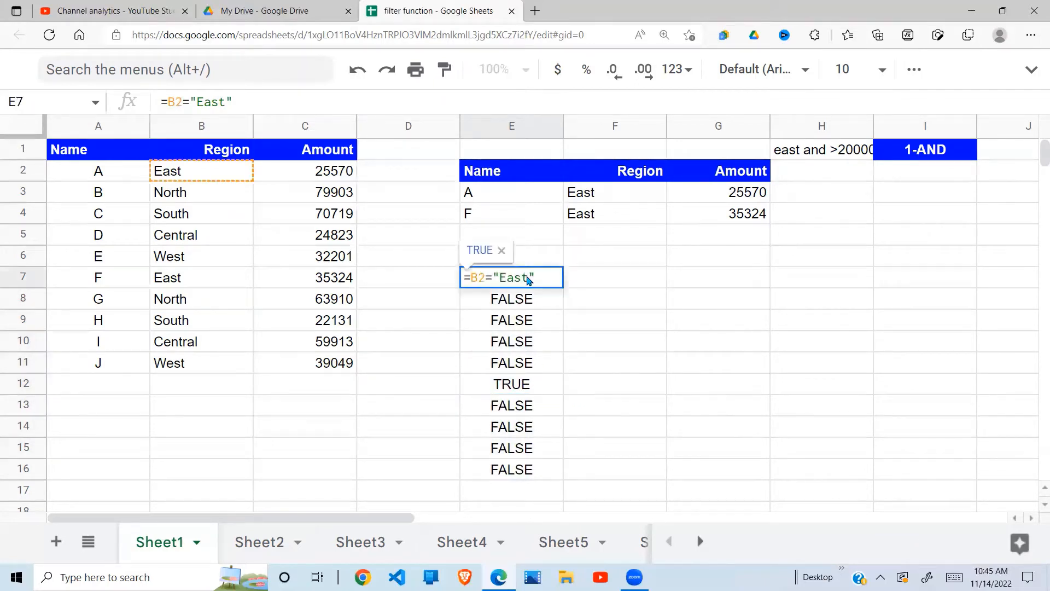
{"action": "key", "text": "Return"}
{"action": "left_click", "coordinate": [512, 383]}
{"action": "double_click", "coordinate": [512, 384]}
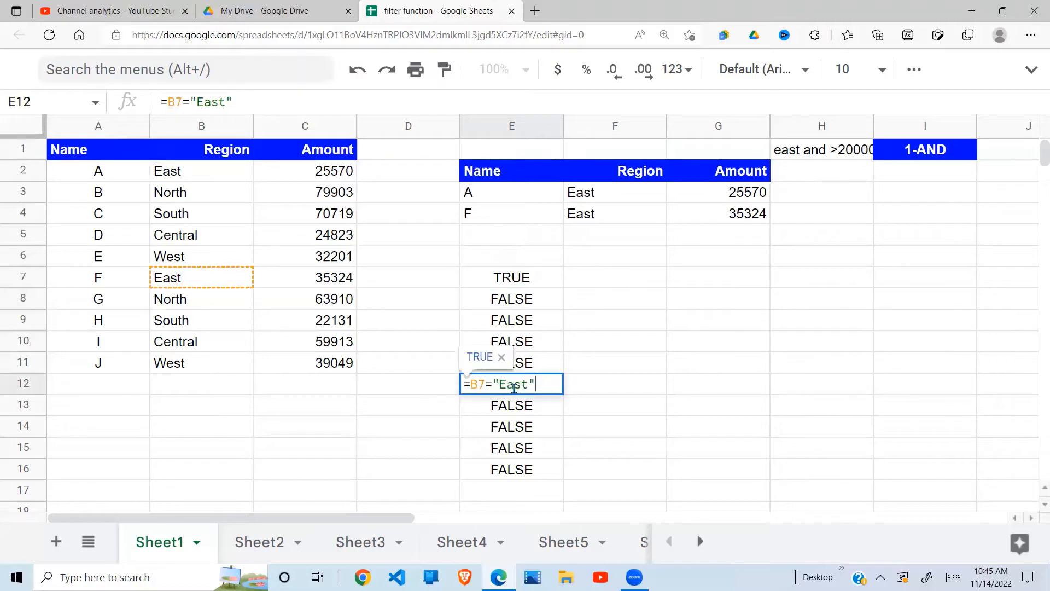
{"action": "key", "text": "Return"}
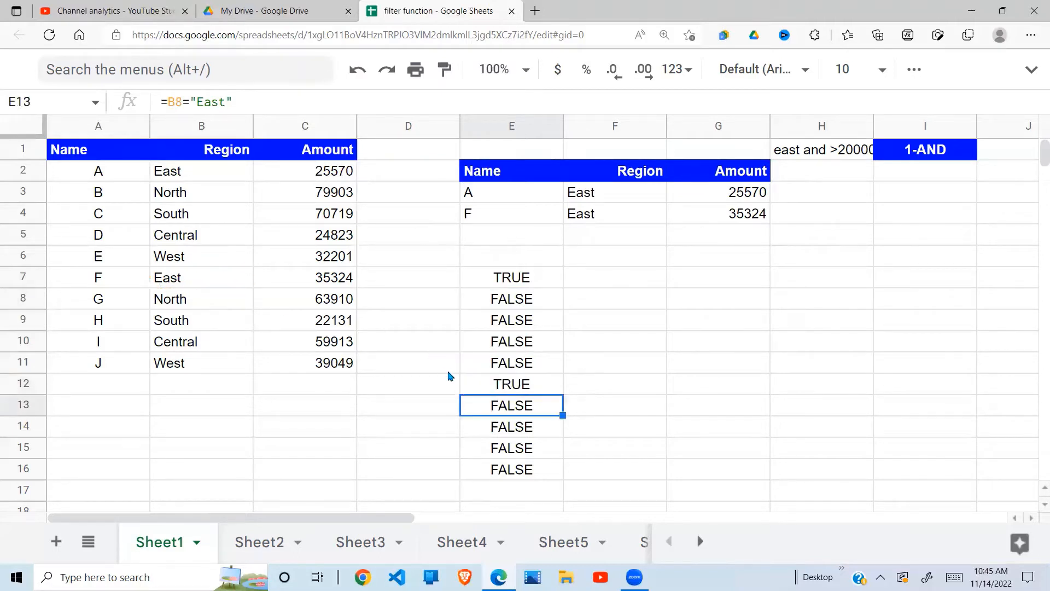
{"action": "left_click_drag", "start_coordinate": [552, 284], "coordinate": [532, 473]}
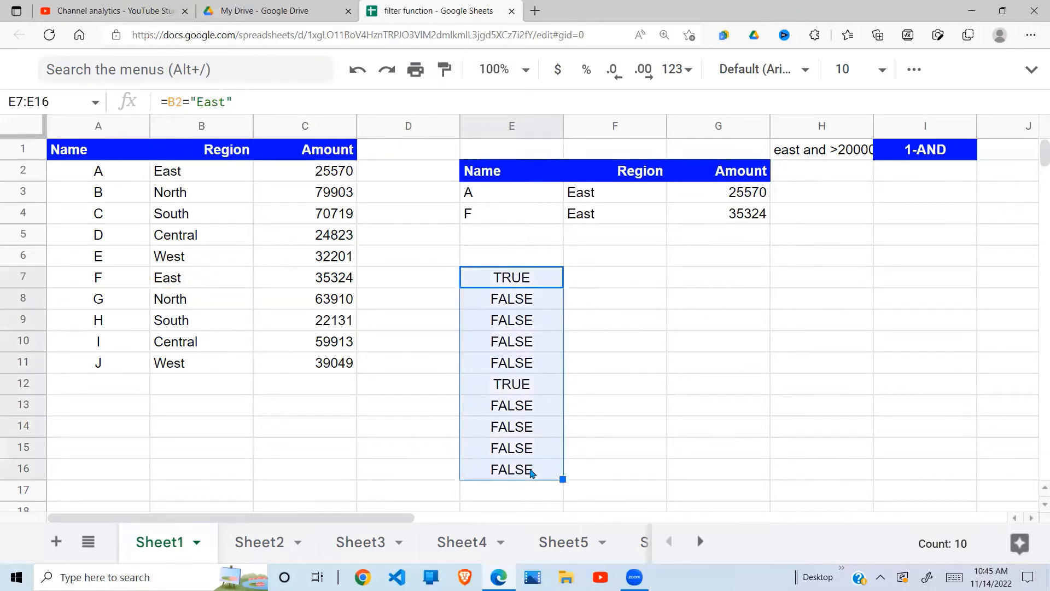
Step: Enter =C2>20000 in F7, fill it through F16, and compare the results with the Amount column
{"action": "left_click", "coordinate": [611, 286]}
{"action": "type", "text": "="}
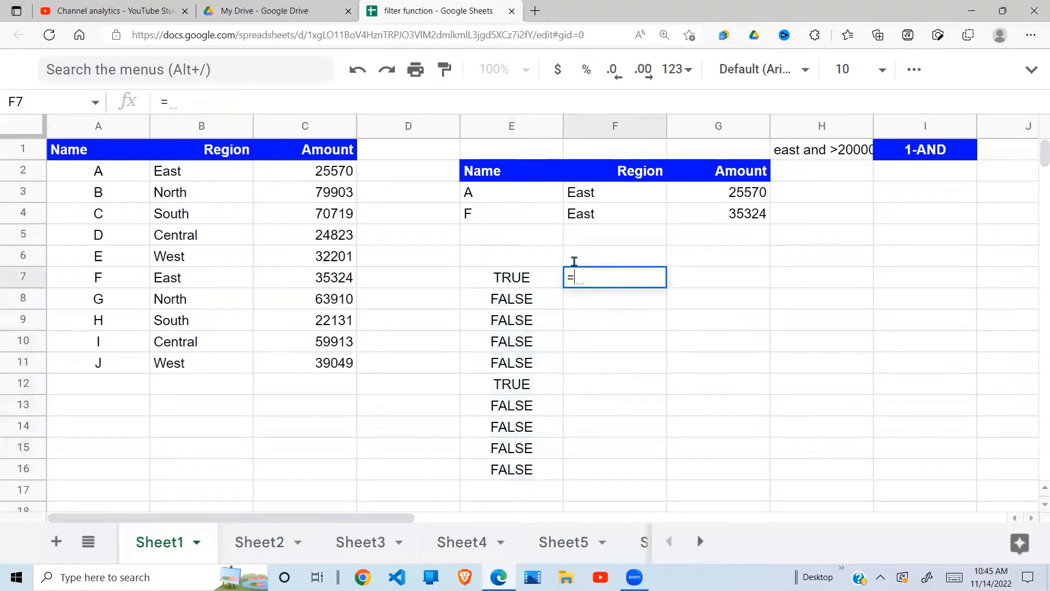
{"action": "mouse_move", "coordinate": [337, 171]}
{"action": "left_mouse_down"}
{"action": "mouse_move", "coordinate": [348, 359]}
{"action": "mouse_move", "coordinate": [341, 174]}
{"action": "left_mouse_up"}
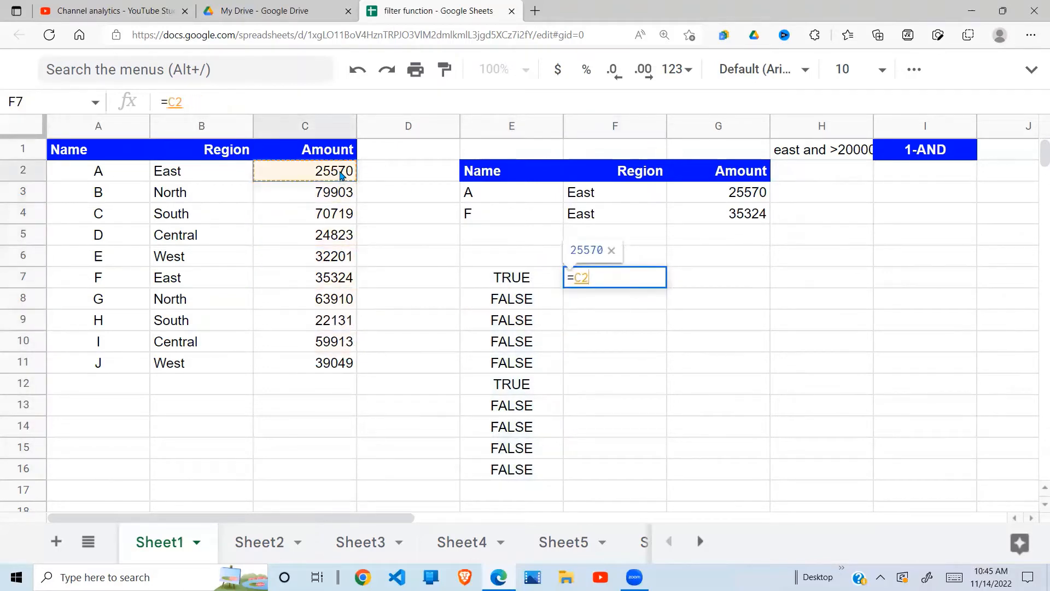
{"action": "type", "text": ">20000"}
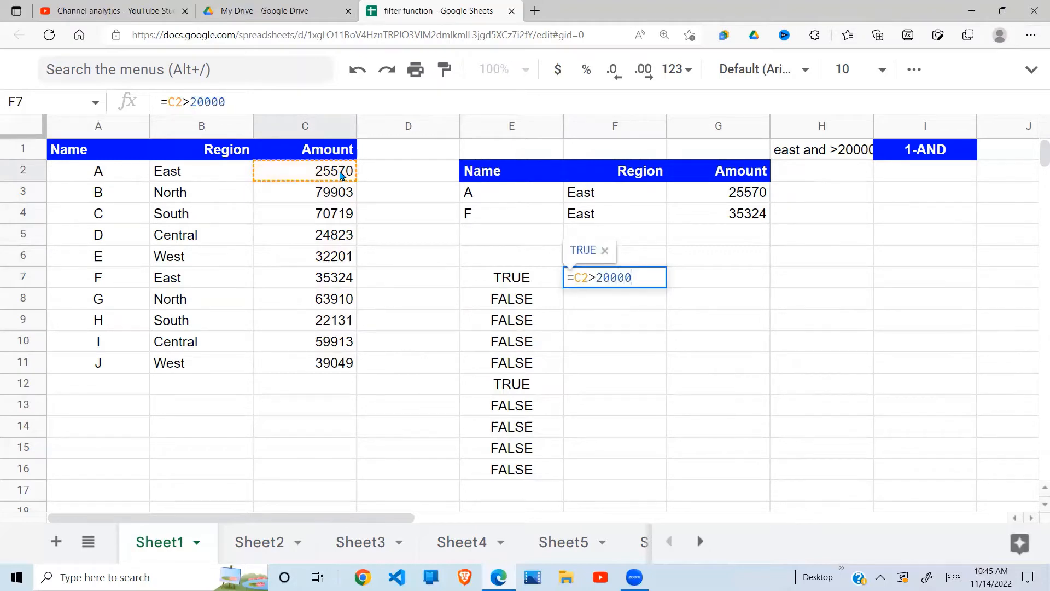
{"action": "key", "text": "Return"}
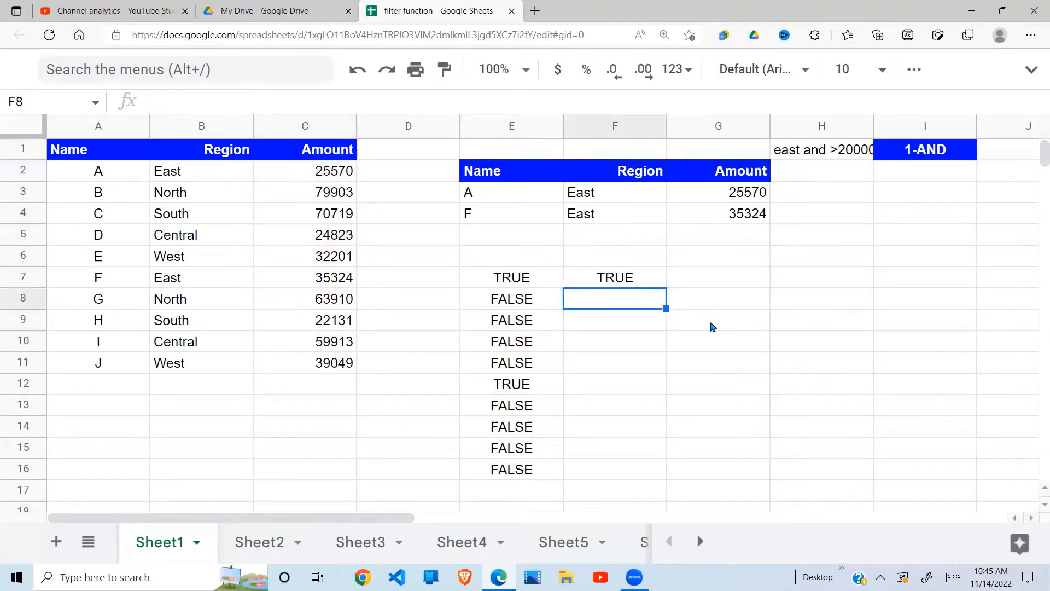
{"action": "left_click", "coordinate": [648, 282]}
{"action": "left_click_drag", "start_coordinate": [666, 286], "coordinate": [654, 475]}
{"action": "left_click", "coordinate": [640, 364]}
{"action": "left_click_drag", "start_coordinate": [632, 300], "coordinate": [629, 476]}
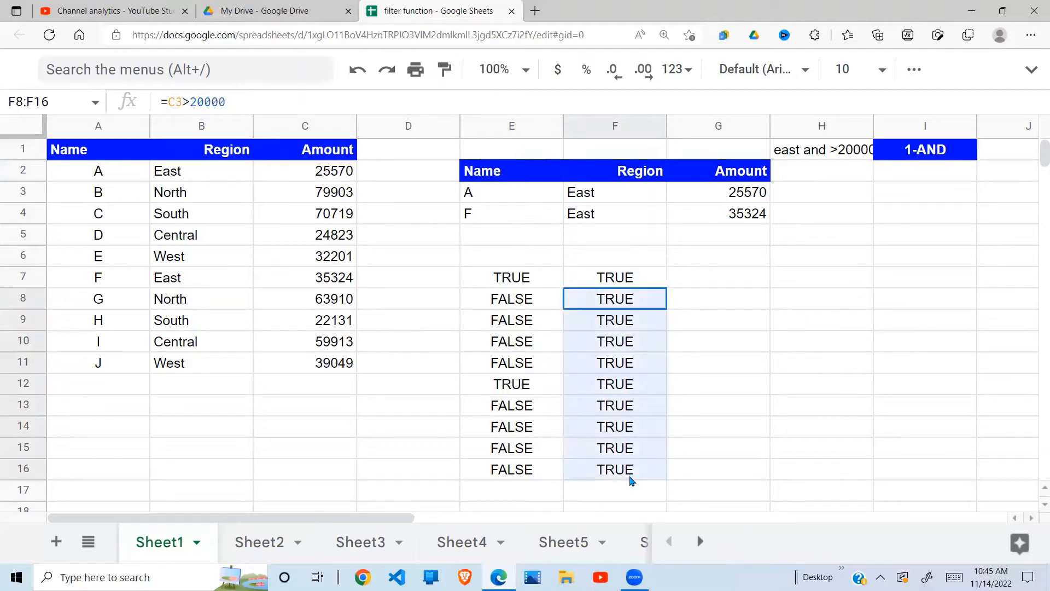
{"action": "left_click_drag", "start_coordinate": [328, 171], "coordinate": [354, 411]}
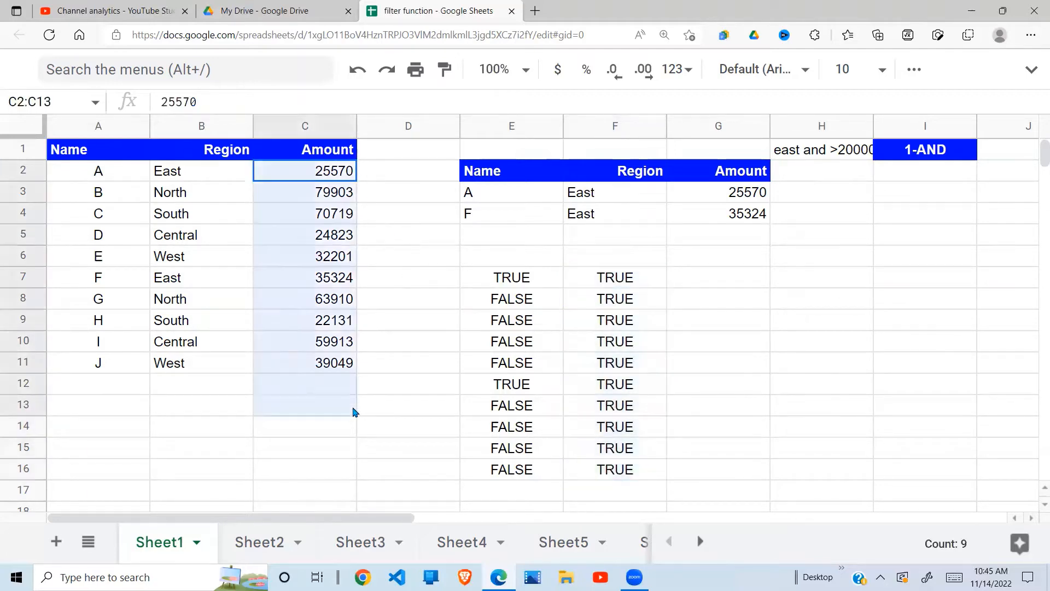
{"action": "left_click", "coordinate": [599, 364]}
Step: Multiply the two test results with =E7*F7 in G7 and accept the suggested autofill through G16
{"action": "left_click", "coordinate": [738, 284]}
{"action": "type", "text": "="}
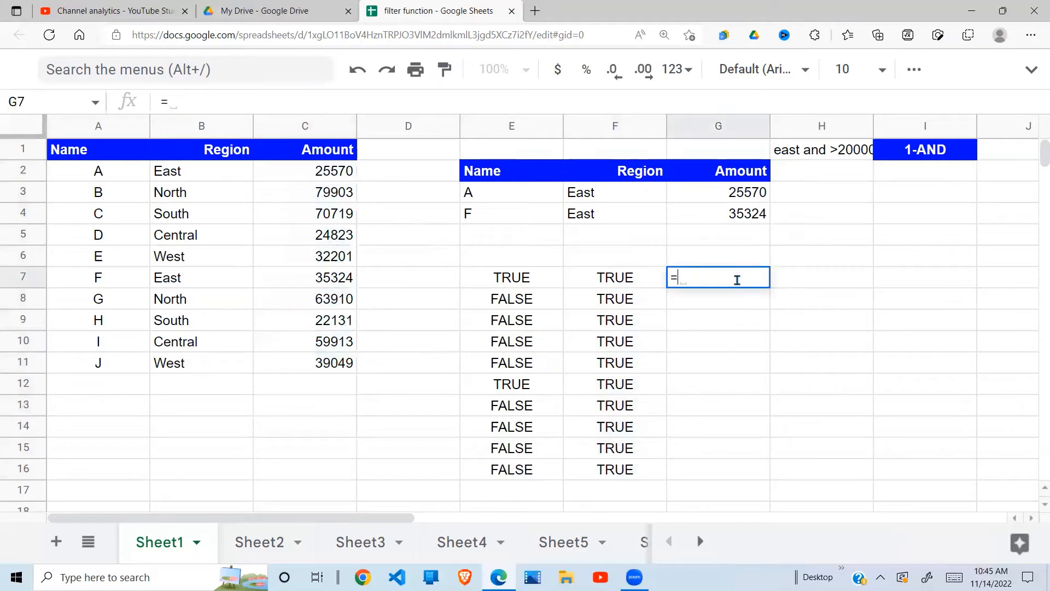
{"action": "left_click", "coordinate": [521, 284]}
{"action": "type", "text": "*"}
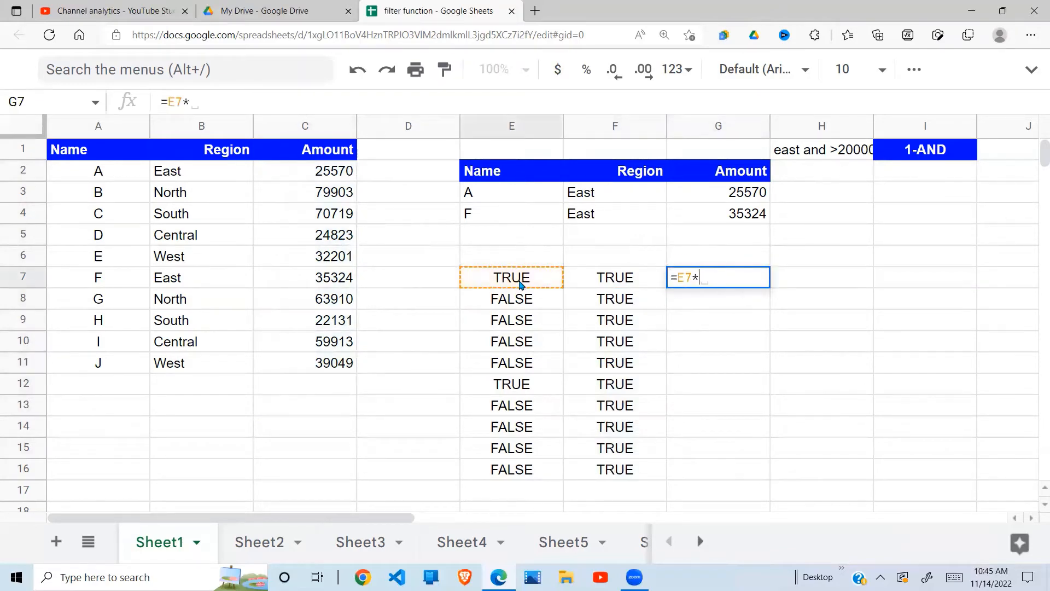
{"action": "left_click", "coordinate": [634, 275]}
{"action": "key", "text": "Return"}
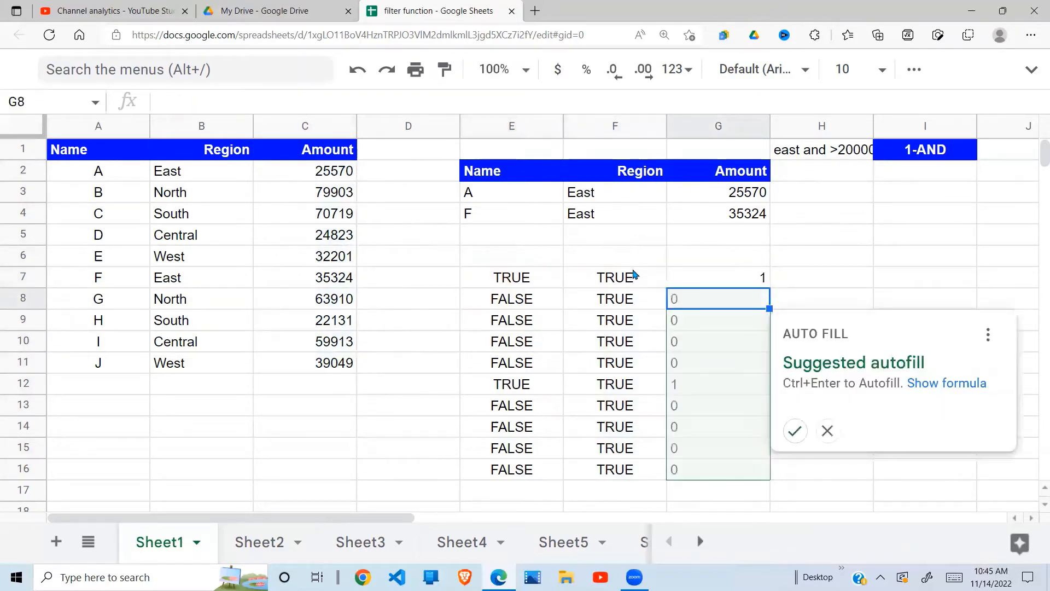
{"action": "left_click", "coordinate": [794, 431]}
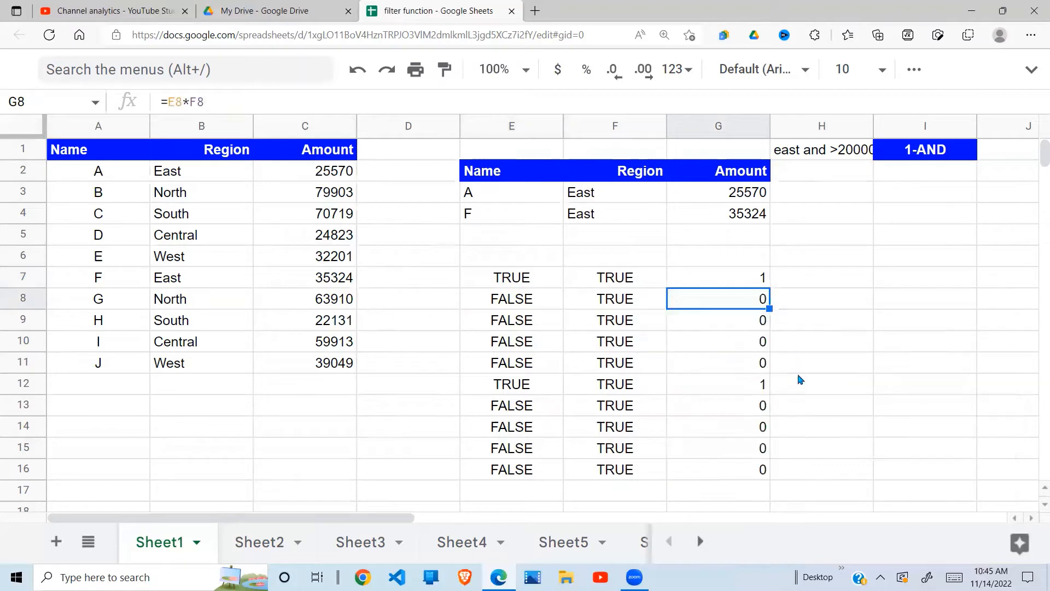
Step: Examine the products in G7:G16 and compare row 12's product with its two test results
{"action": "left_click", "coordinate": [758, 282]}
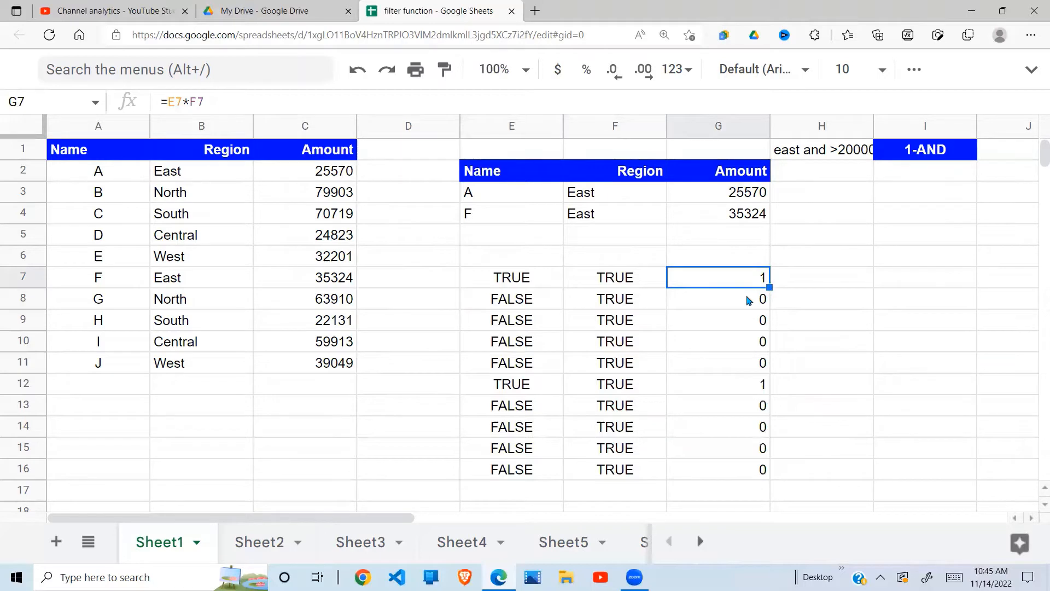
{"action": "left_click_drag", "start_coordinate": [757, 301], "coordinate": [762, 365]}
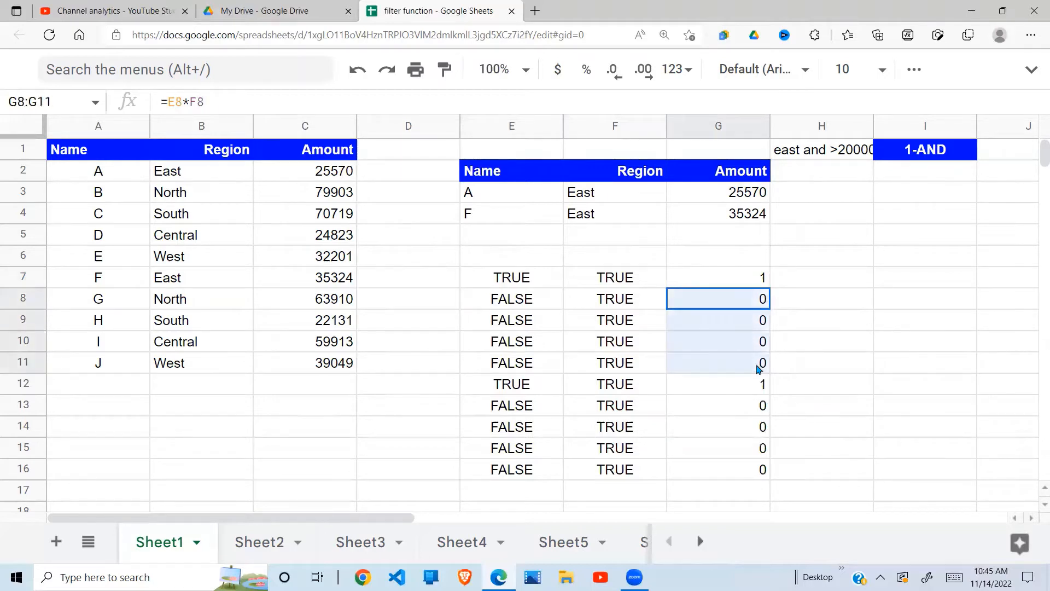
{"action": "left_click", "coordinate": [755, 386]}
{"action": "left_click_drag", "start_coordinate": [520, 390], "coordinate": [749, 384]}
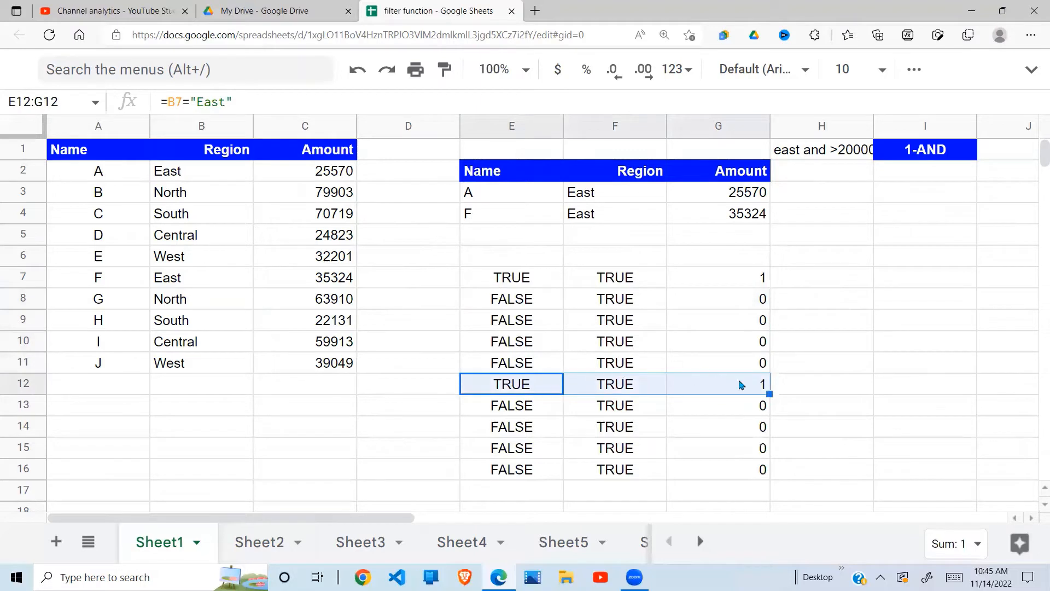
{"action": "left_click", "coordinate": [664, 427]}
{"action": "left_click_drag", "start_coordinate": [756, 408], "coordinate": [757, 469]}
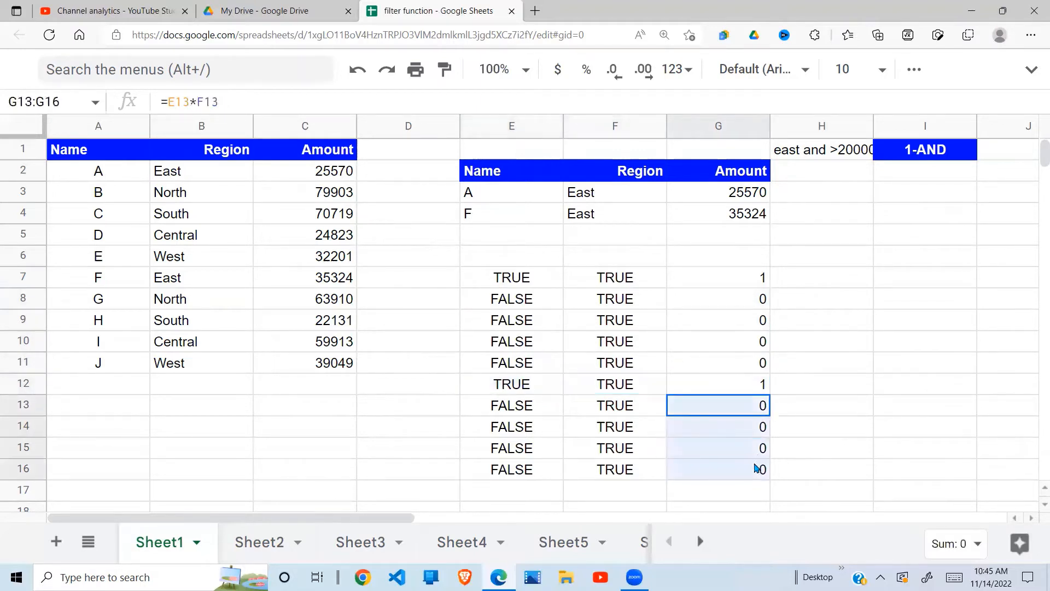
Step: Clear the helper calculations from E7:G16
{"action": "left_click_drag", "start_coordinate": [534, 279], "coordinate": [714, 454]}
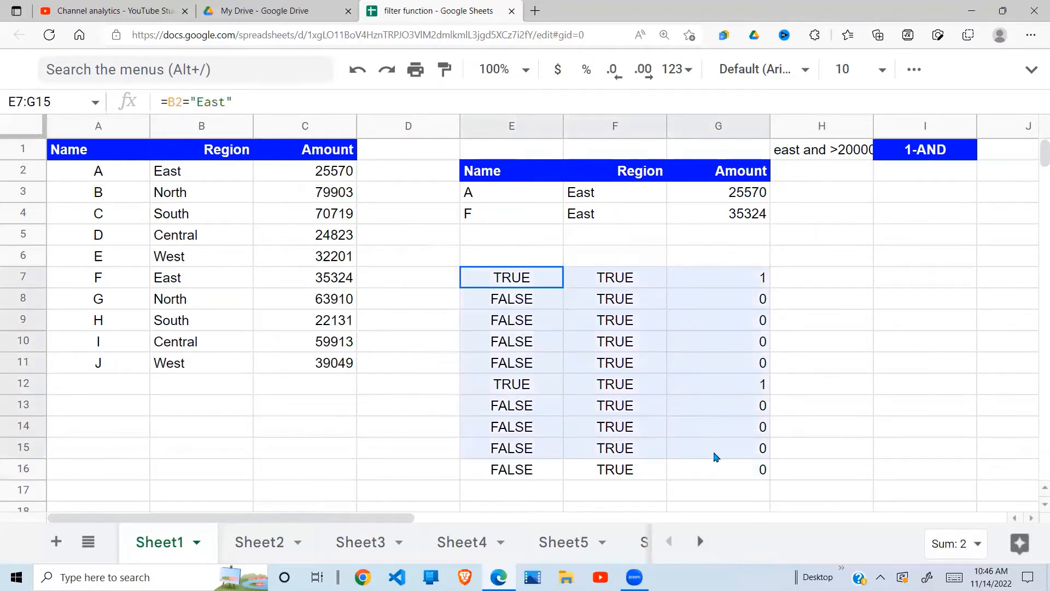
{"action": "left_click", "coordinate": [608, 277]}
{"action": "key", "text": "ctrl+z"}
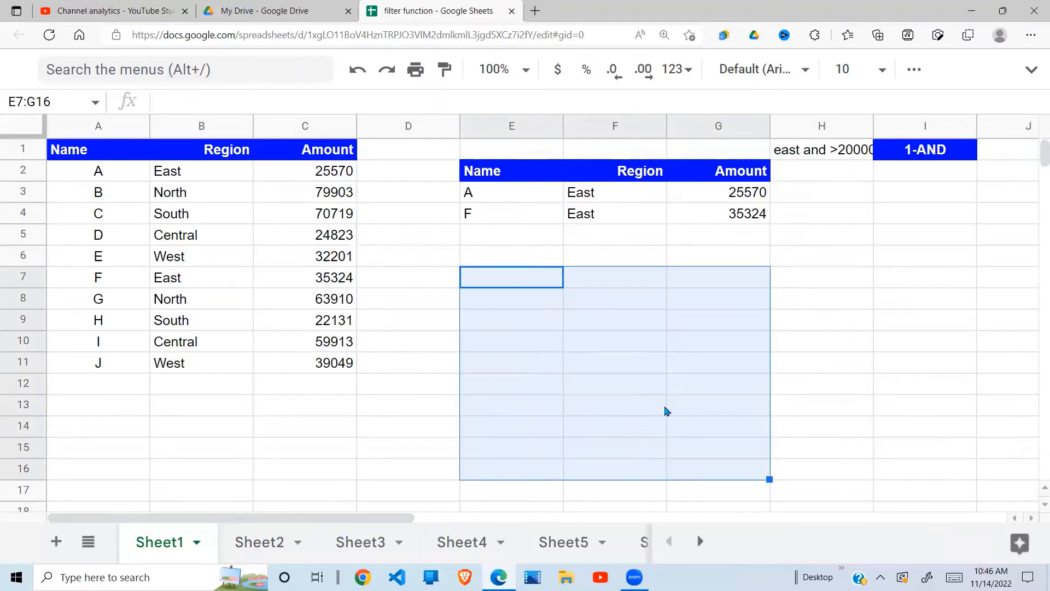
Step: Switch to Sheet2 and start a FILTER formula in F2 with the range B2:D11, opening parentheses for the first condition
{"action": "left_click", "coordinate": [264, 550]}
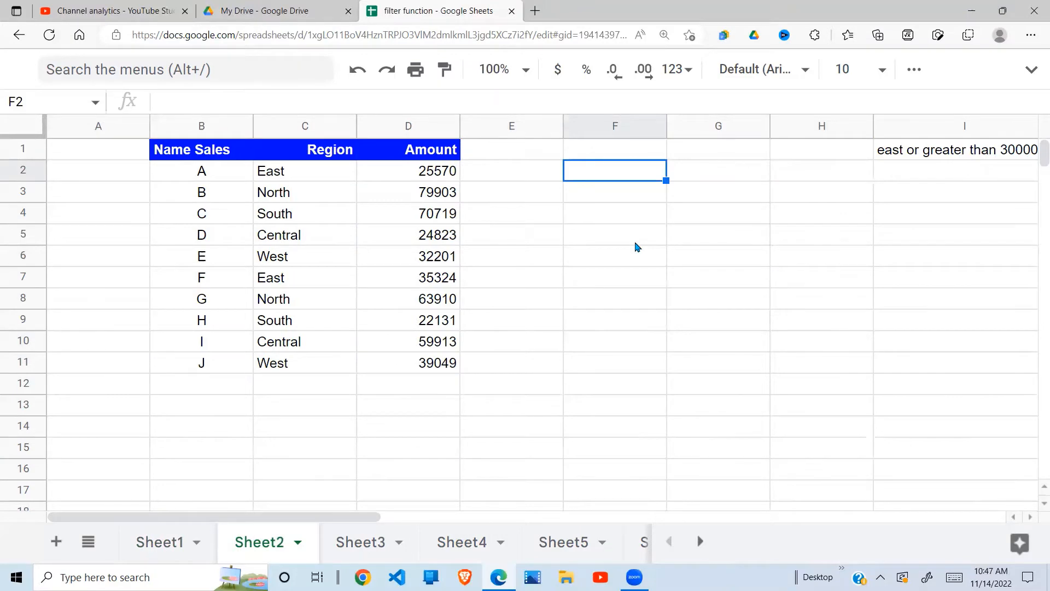
{"action": "type", "text": "=fil"}
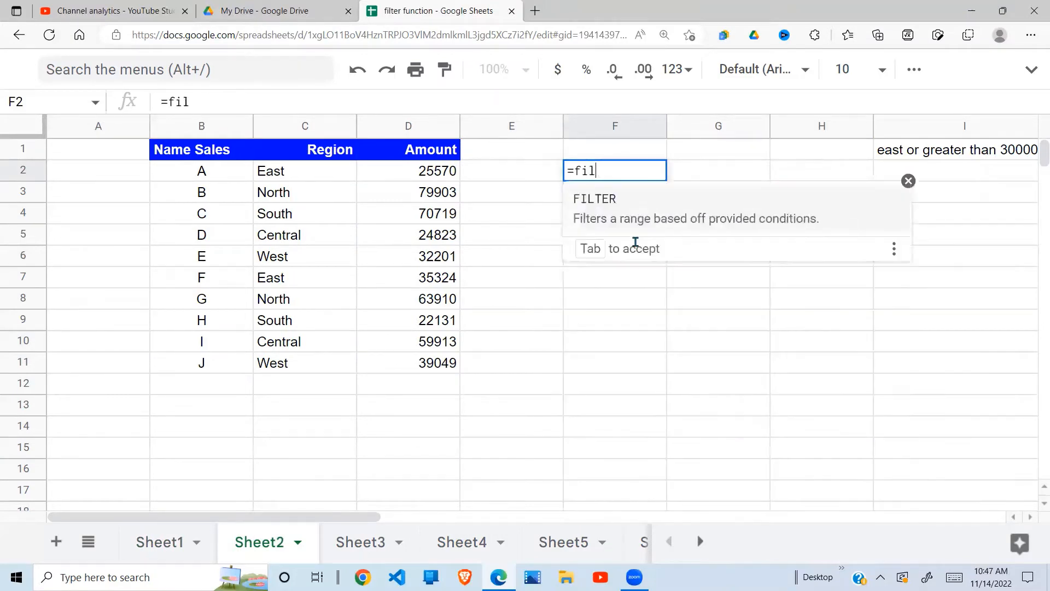
{"action": "type", "text": "ter("}
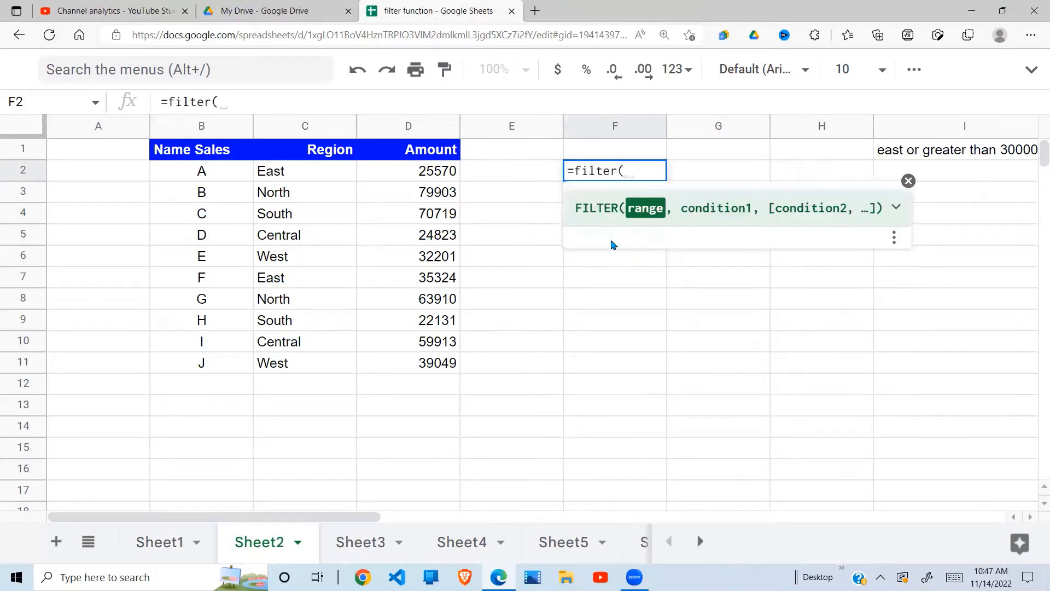
{"action": "left_click_drag", "start_coordinate": [224, 174], "coordinate": [447, 366]}
{"action": "type", "text": ",("}
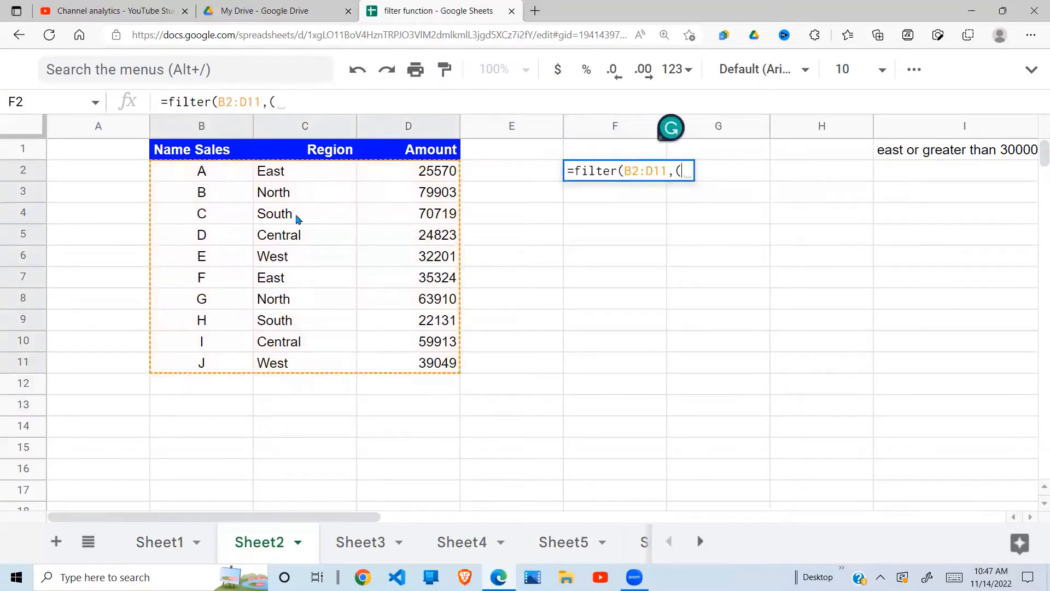
Step: Enter C2:C11="East" as the first condition, close its parenthesis and add the plus operator for OR logic
{"action": "left_click_drag", "start_coordinate": [300, 174], "coordinate": [300, 373]}
{"action": "type", "text": "="}
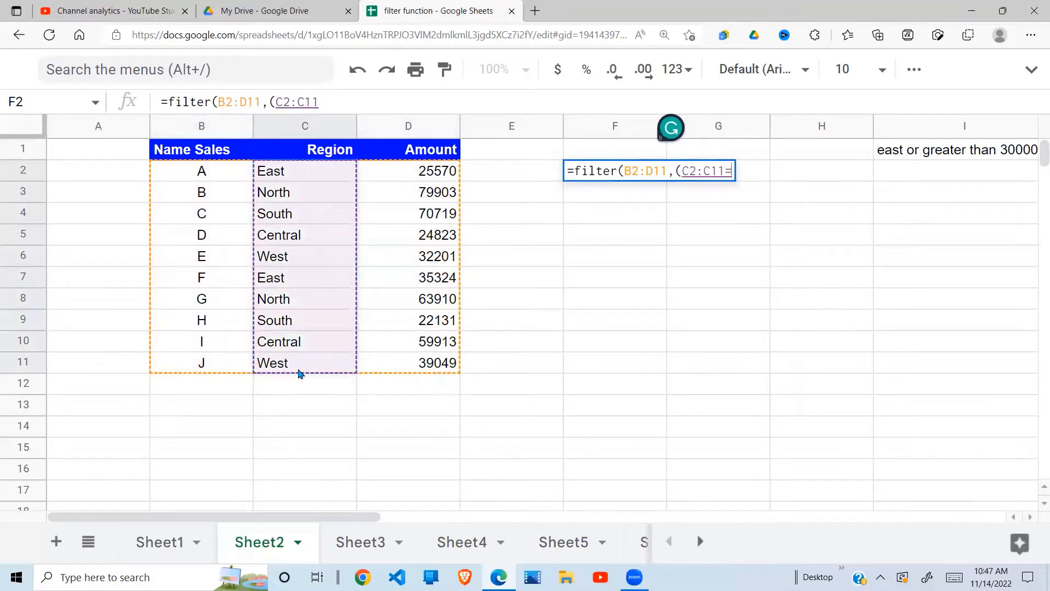
{"action": "type", "text": "\""}
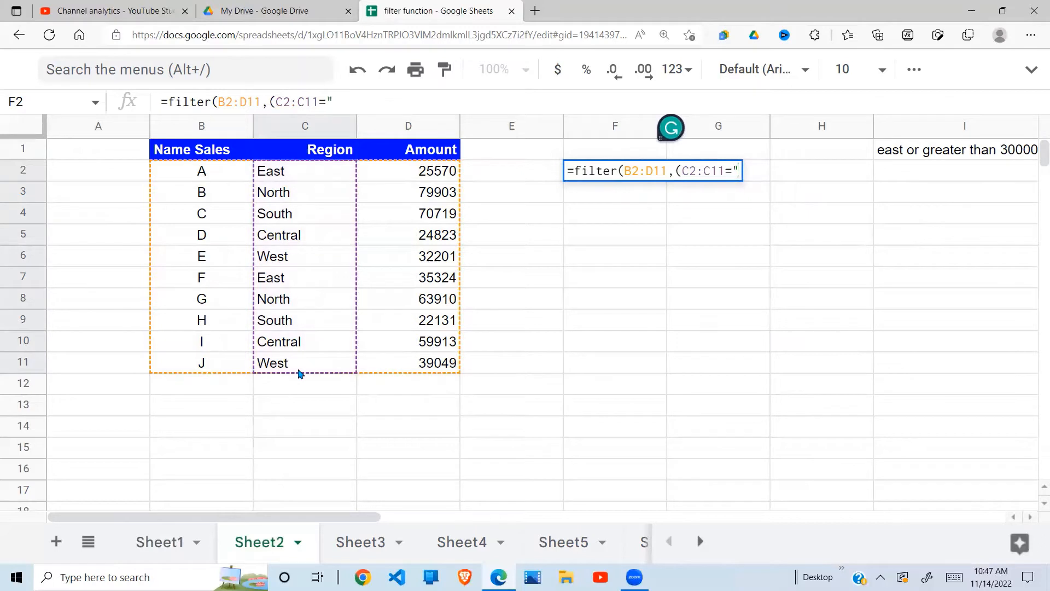
{"action": "type", "text": "East\""}
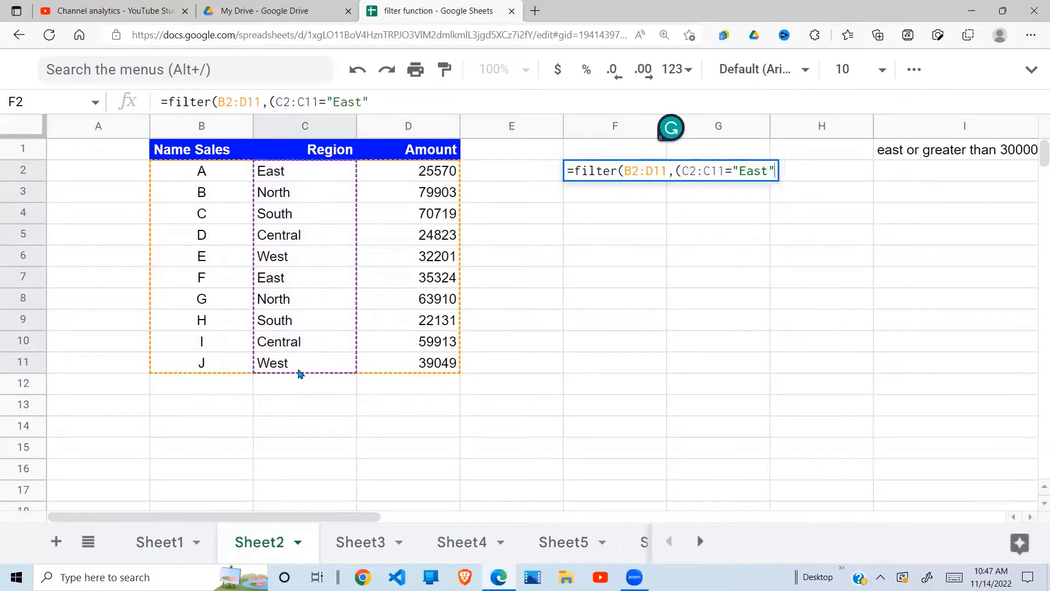
{"action": "type", "text": ")+"}
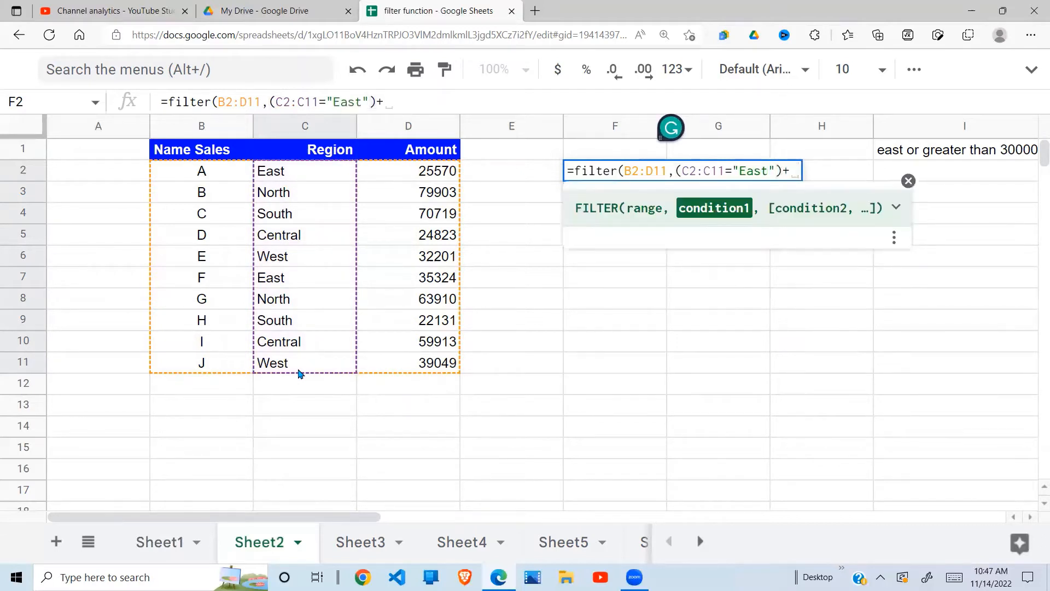
Step: Add the second condition (D2:D11>30000), then close and commit the FILTER formula in F2
{"action": "type", "text": "("}
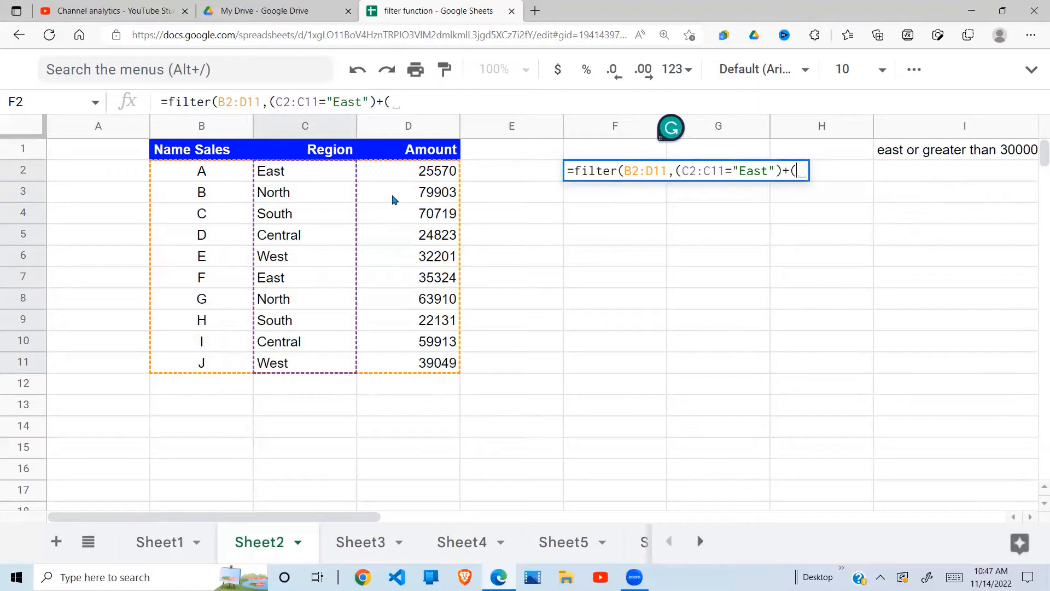
{"action": "left_click_drag", "start_coordinate": [403, 177], "coordinate": [405, 366]}
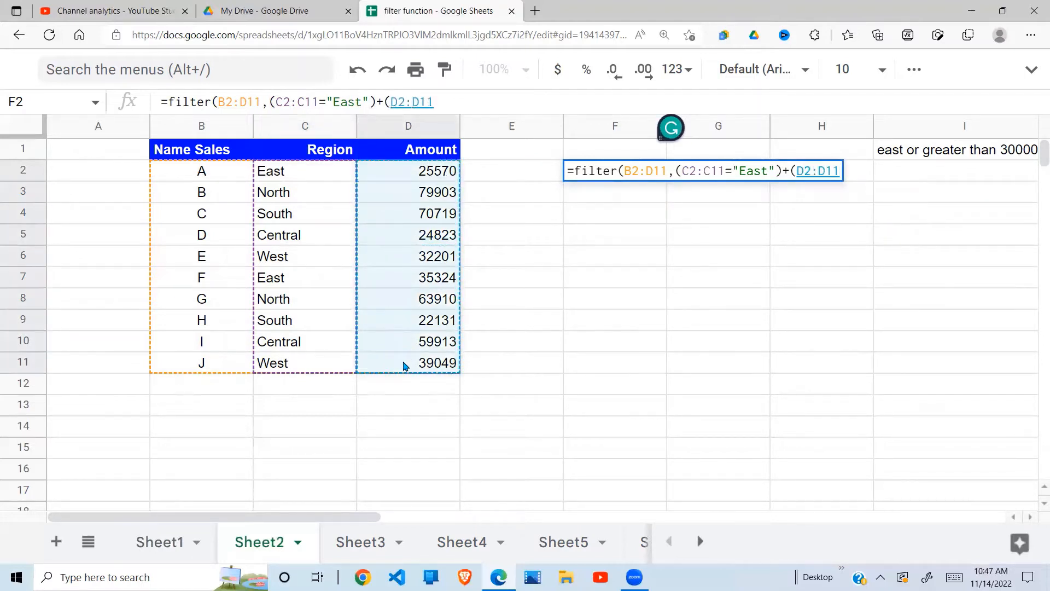
{"action": "type", "text": ">30"}
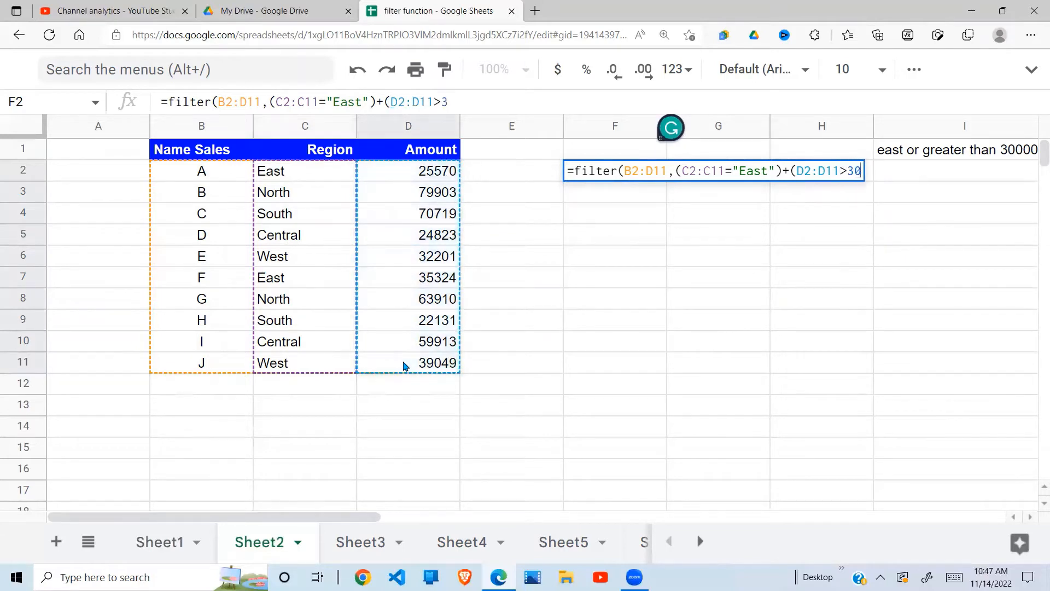
{"action": "type", "text": "000)"}
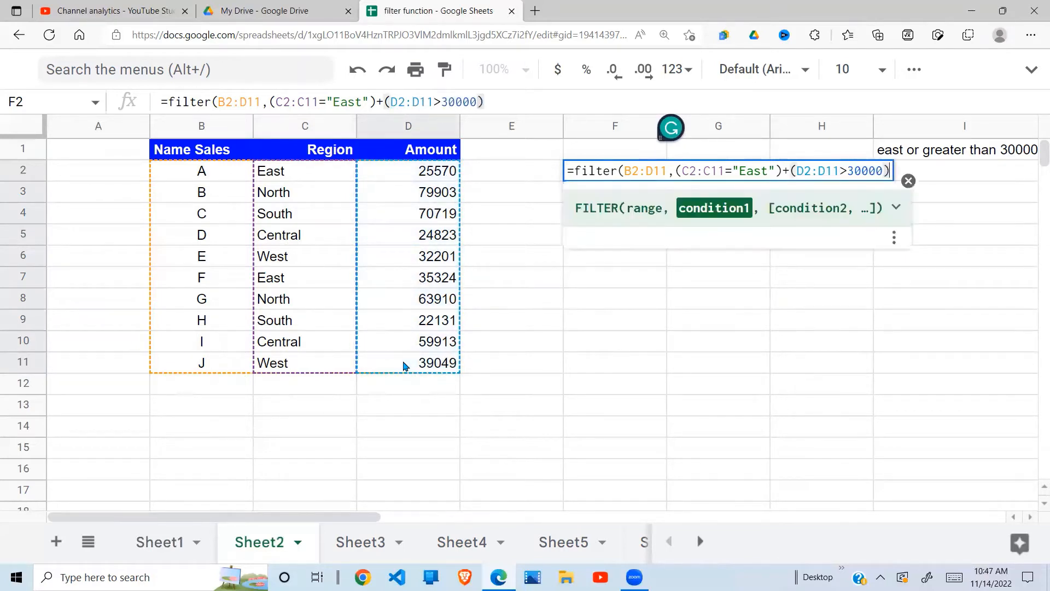
{"action": "type", "text": ")"}
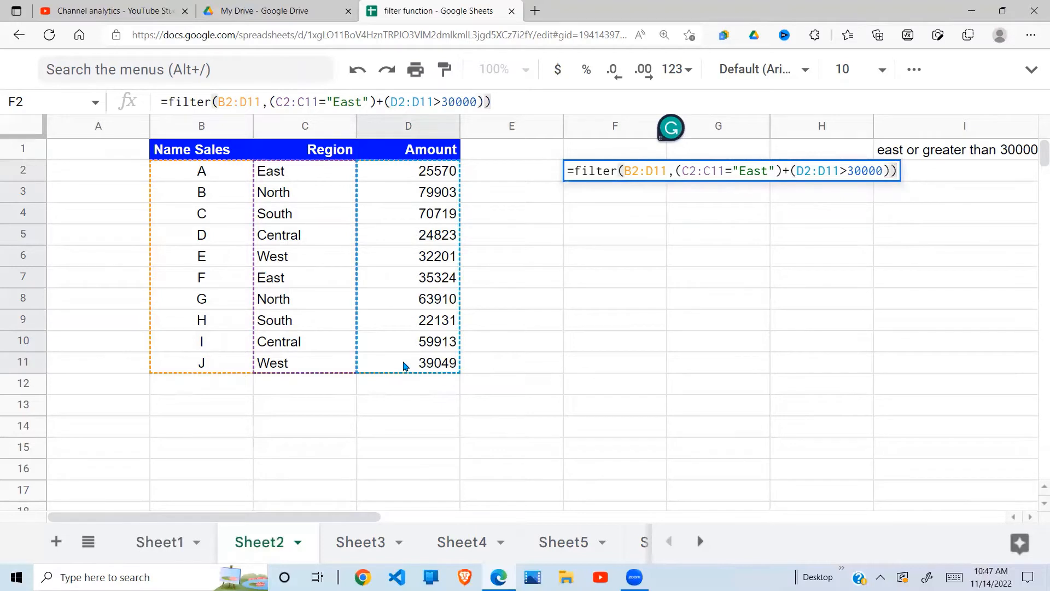
{"action": "key", "text": "Return"}
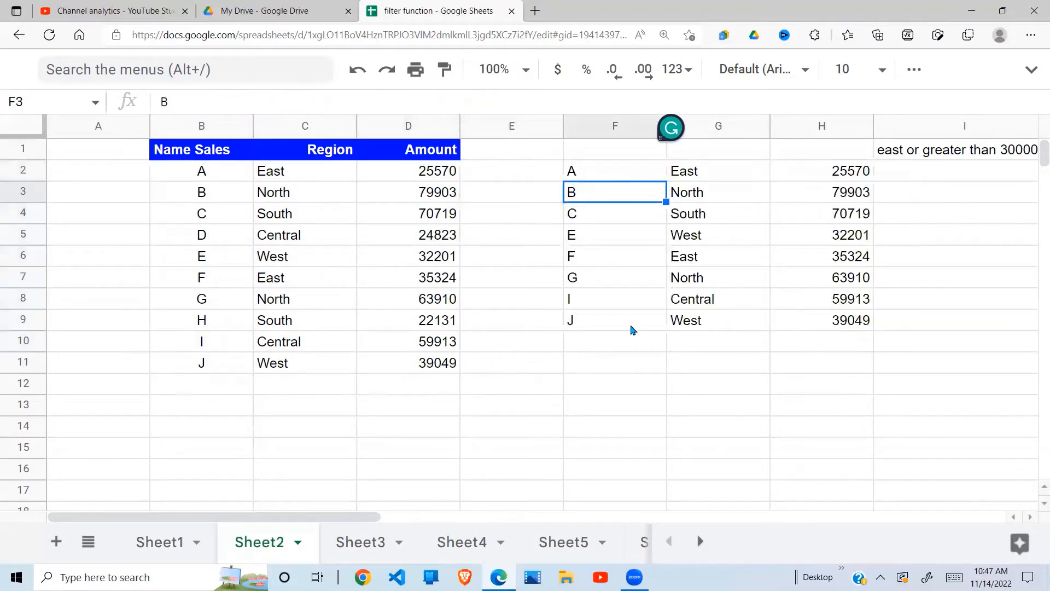
Step: Examine the filtered output in F2:H9, checking the region and amount of the East rows against the OR criteria
{"action": "left_click", "coordinate": [632, 327]}
{"action": "left_click", "coordinate": [594, 178]}
{"action": "left_click", "coordinate": [739, 189]}
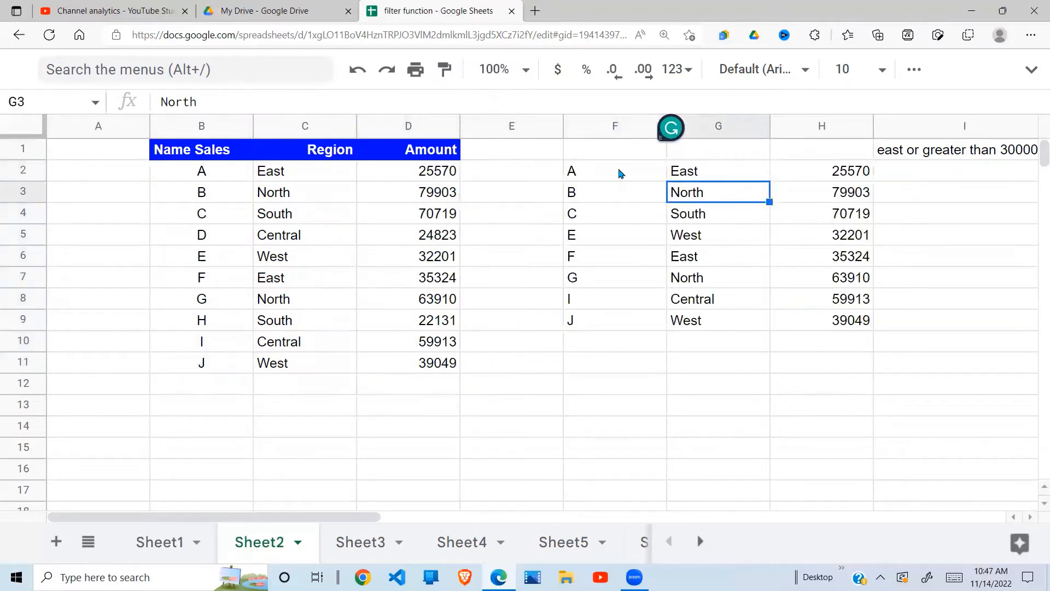
{"action": "left_click_drag", "start_coordinate": [621, 173], "coordinate": [831, 325]}
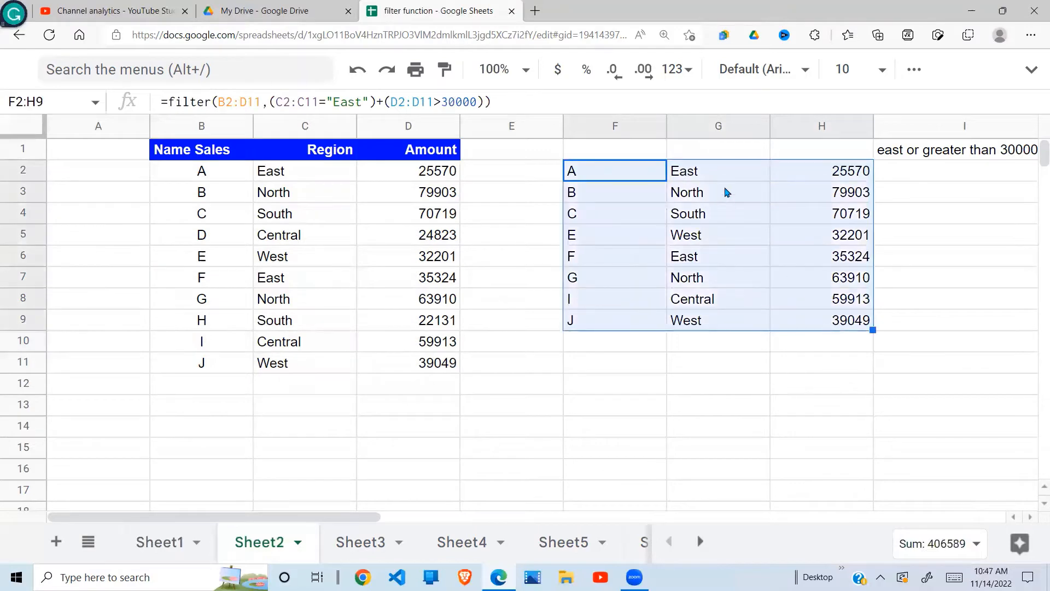
{"action": "left_click", "coordinate": [711, 172]}
{"action": "left_click", "coordinate": [813, 175]}
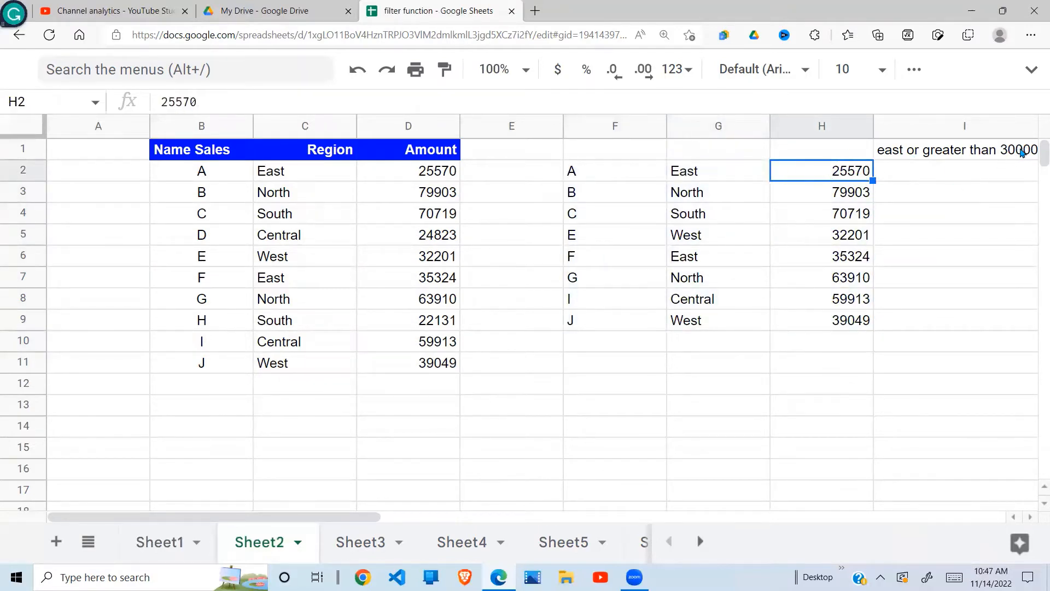
{"action": "left_click_drag", "start_coordinate": [697, 179], "coordinate": [864, 181]}
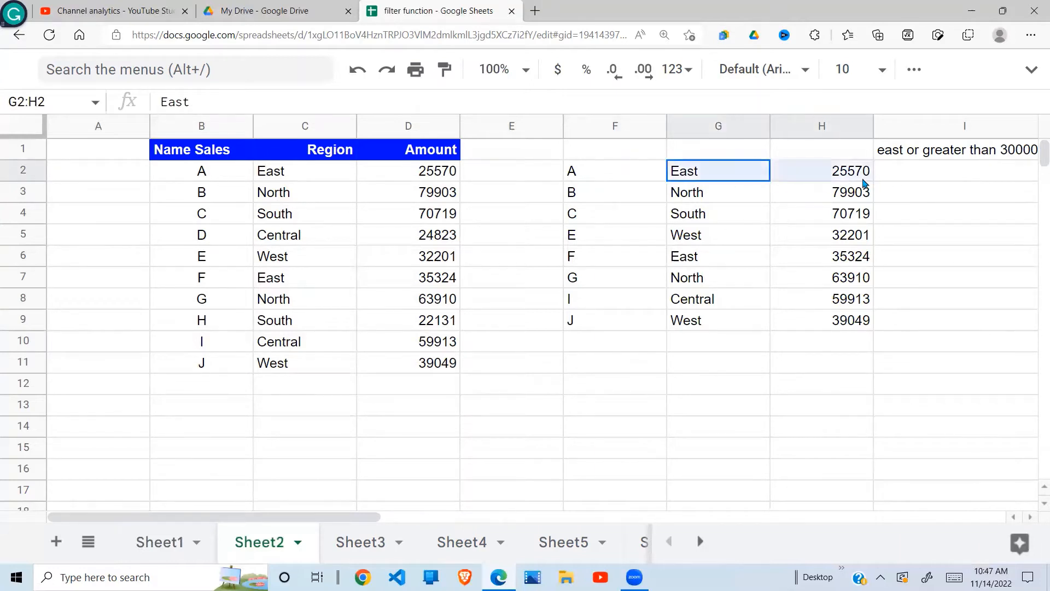
{"action": "left_click", "coordinate": [671, 242]}
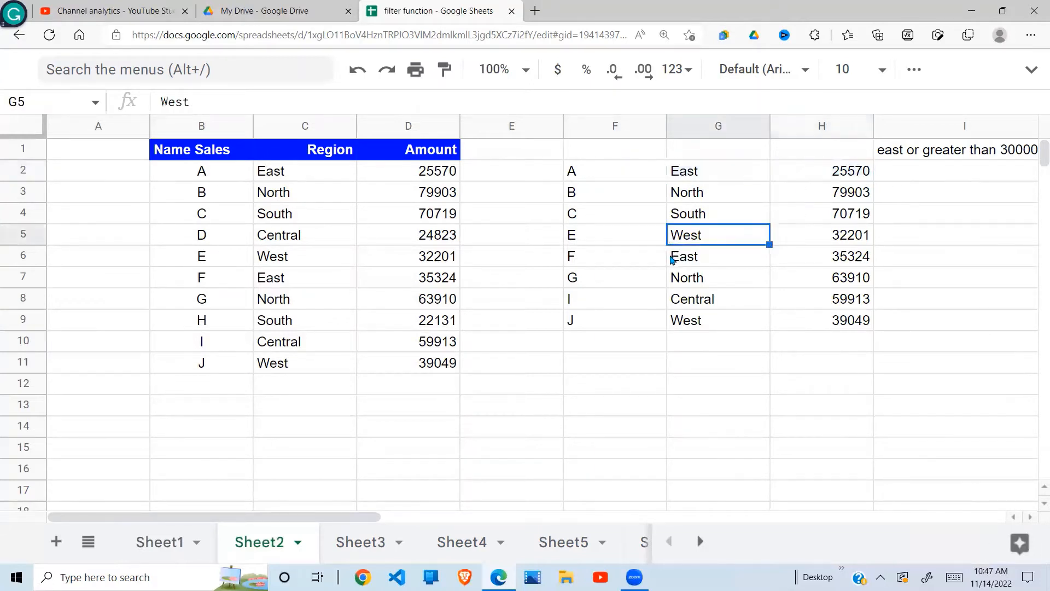
{"action": "left_click_drag", "start_coordinate": [673, 258], "coordinate": [843, 257]}
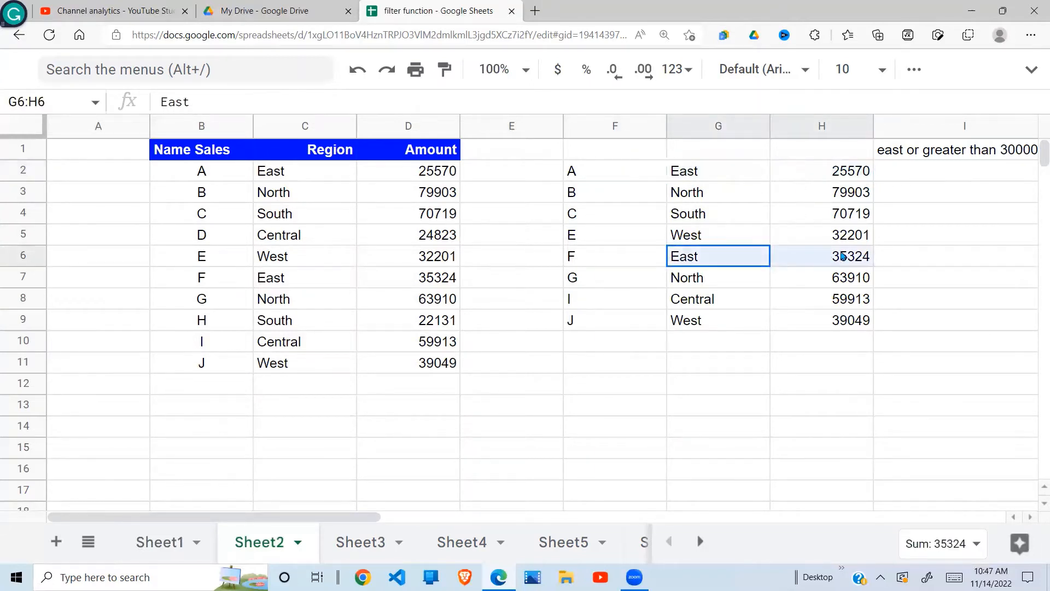
Step: Check the filtered amounts in H2:H9 against the 30000 threshold and review the first result row F2:H2
{"action": "left_click", "coordinate": [694, 298]}
{"action": "left_click_drag", "start_coordinate": [834, 167], "coordinate": [856, 322]}
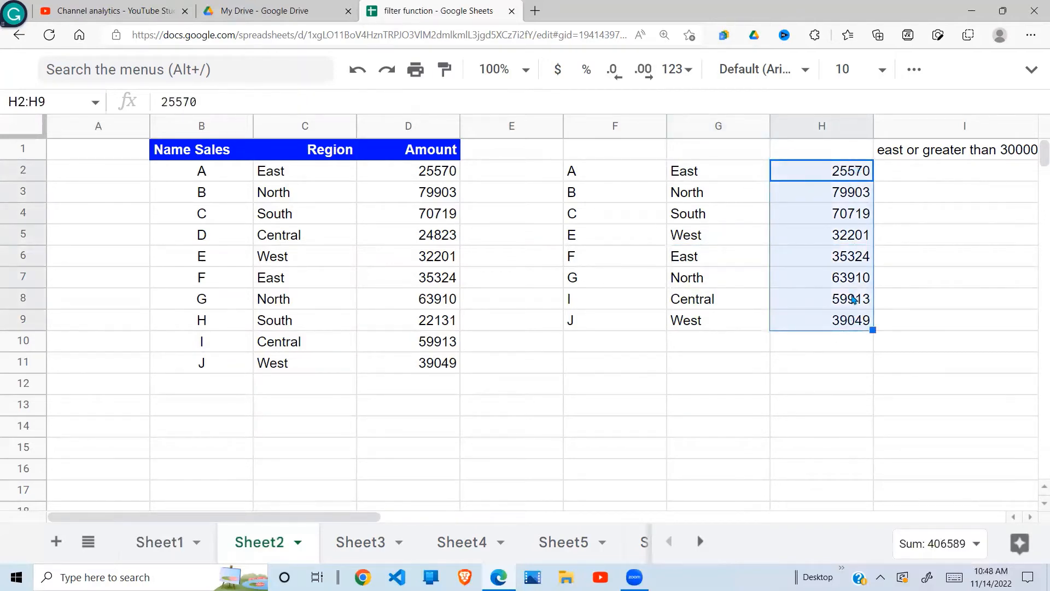
{"action": "left_click", "coordinate": [857, 241]}
{"action": "left_click", "coordinate": [851, 193]}
{"action": "left_click", "coordinate": [856, 172]}
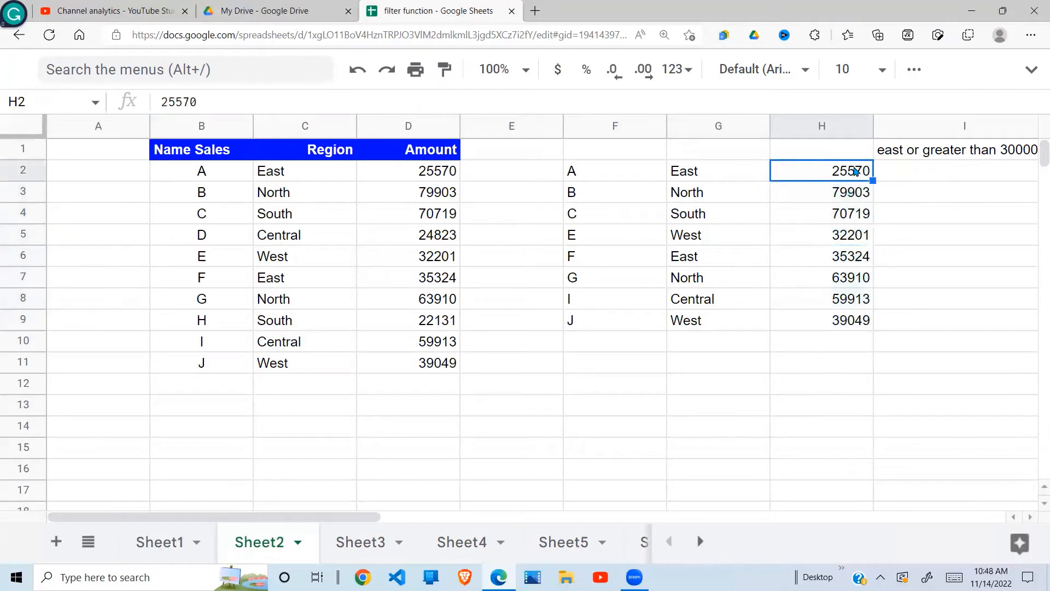
{"action": "left_click_drag", "start_coordinate": [613, 171], "coordinate": [852, 175]}
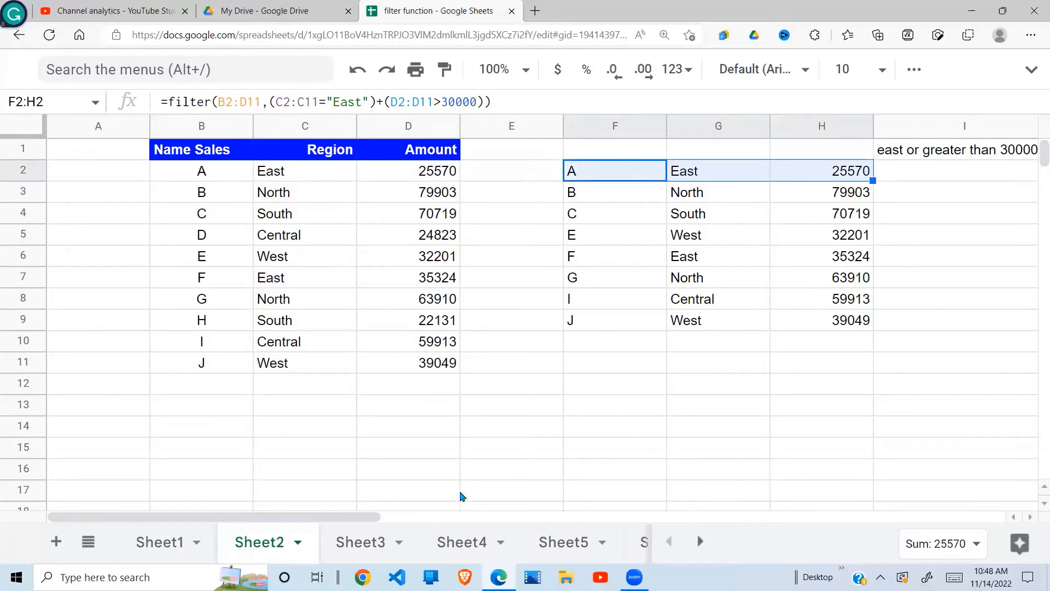
Step: Switch to Sheet3 and delete the existing filter formula from F2
{"action": "left_click", "coordinate": [374, 541]}
{"action": "left_click", "coordinate": [661, 263]}
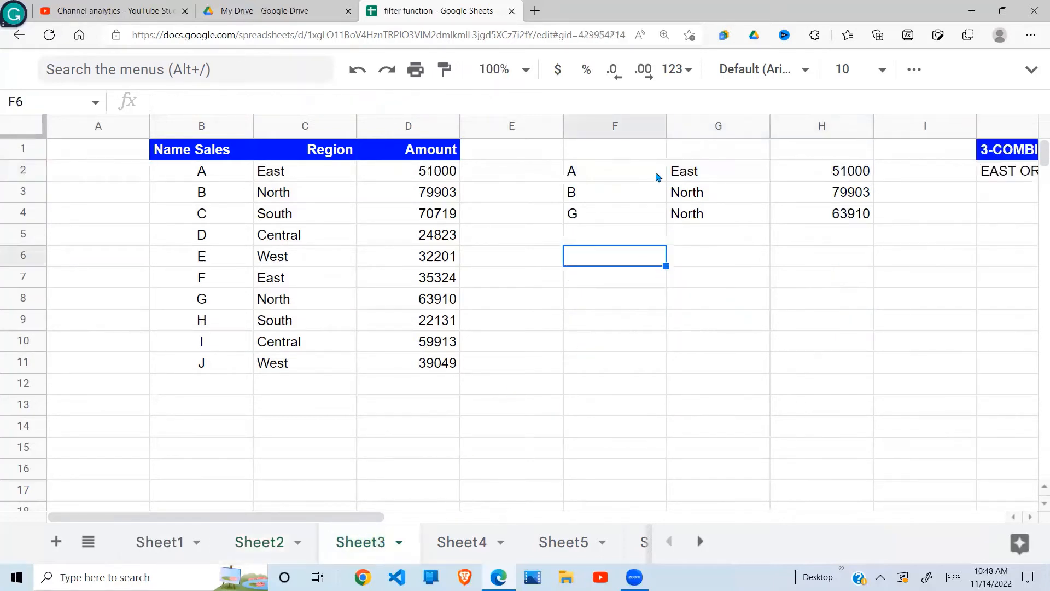
{"action": "left_click", "coordinate": [577, 178]}
{"action": "key", "text": "Delete"}
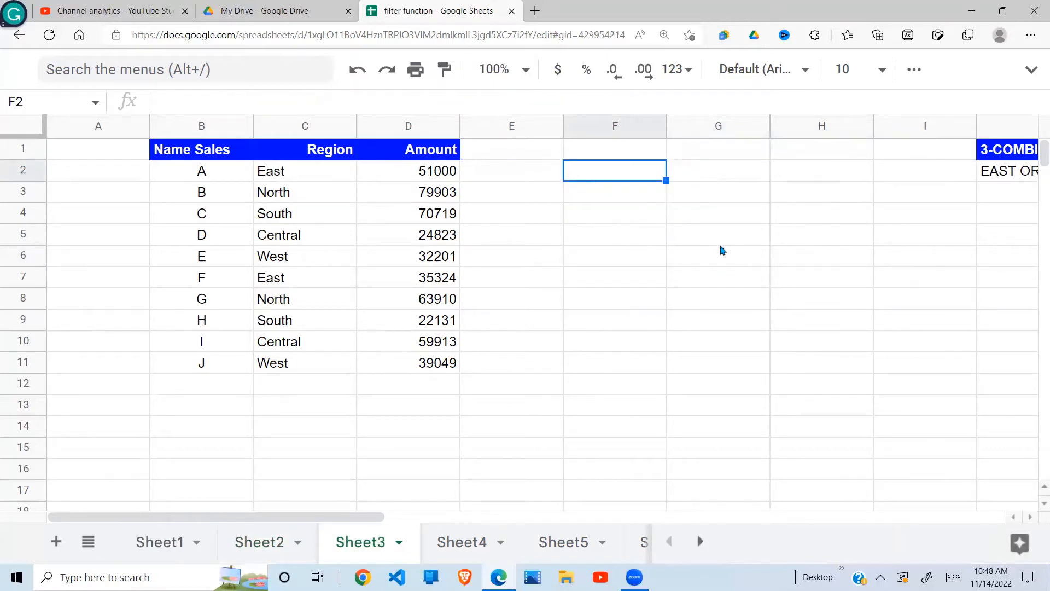
Step: Read the combined OR and AND criteria noted in J1:J2 on Sheet3, and return to the sales table
{"action": "left_click", "coordinate": [832, 255]}
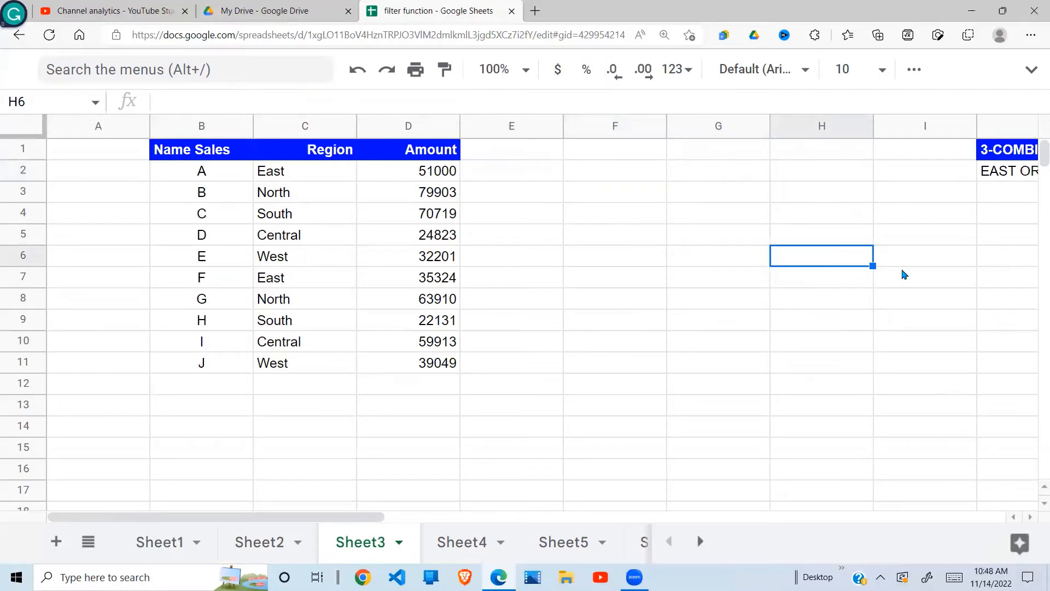
{"action": "key", "text": "Right"}
{"action": "key", "text": "Right"}
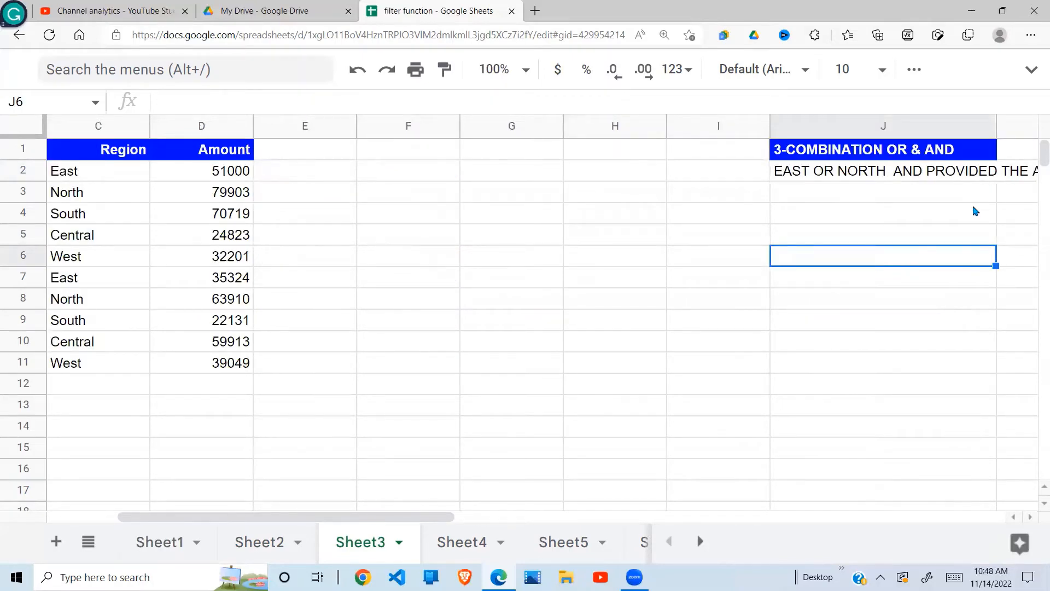
{"action": "key", "text": "Right"}
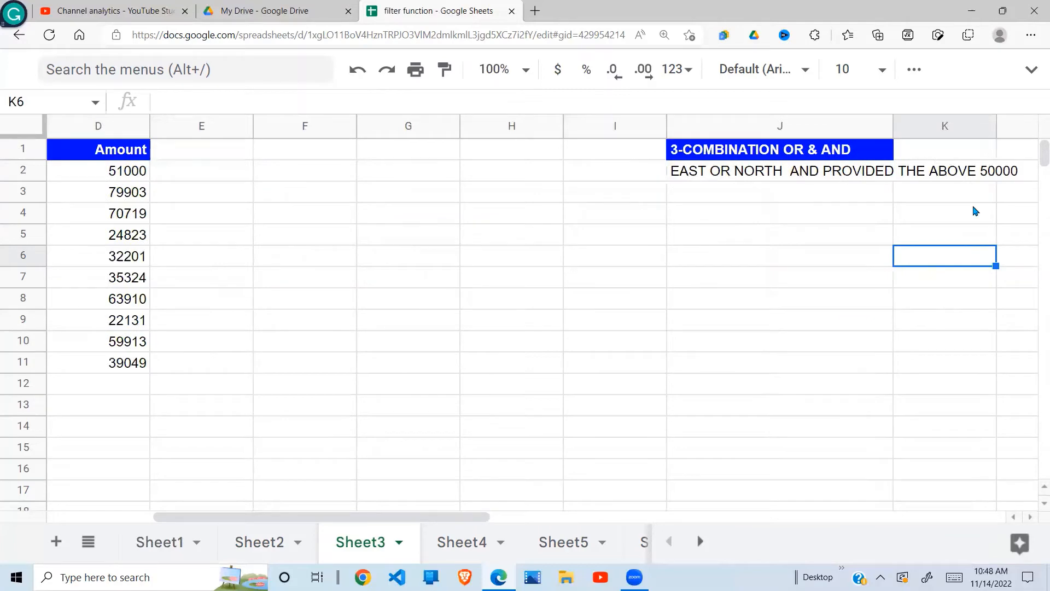
{"action": "key", "text": "Left"}
{"action": "key", "text": "Left"}
{"action": "key", "text": "Left"}
{"action": "key", "text": "Left"}
{"action": "key", "text": "Left"}
{"action": "key", "text": "Left"}
{"action": "key", "text": "Left"}
{"action": "key", "text": "Left"}
{"action": "key", "text": "Left"}
{"action": "key", "text": "Left"}
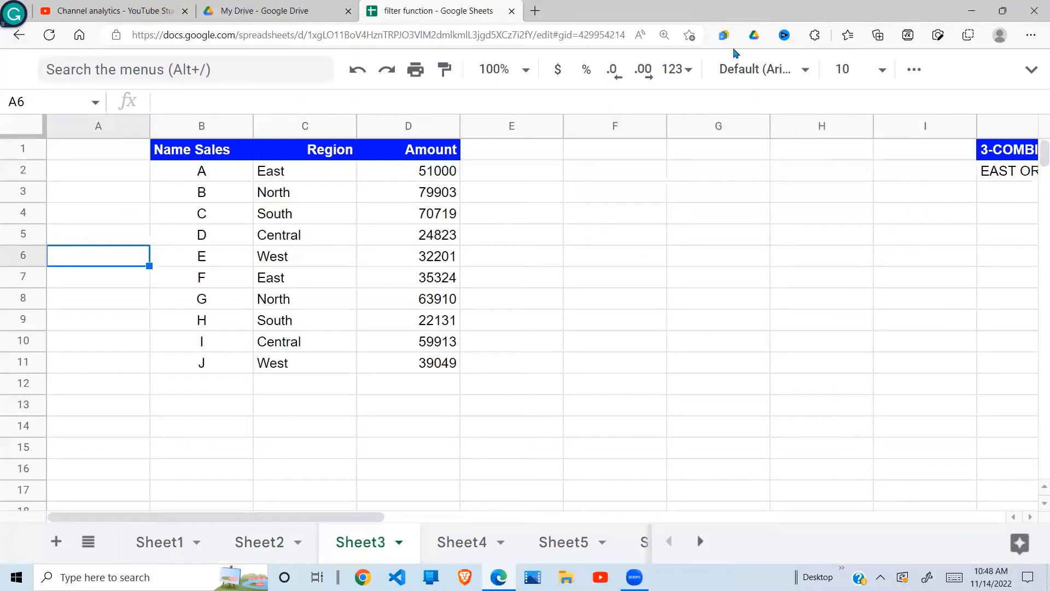
Step: Start a FILTER formula in F2 with the range B2:D11 and an opening parenthesis for the first condition
{"action": "left_click", "coordinate": [595, 178]}
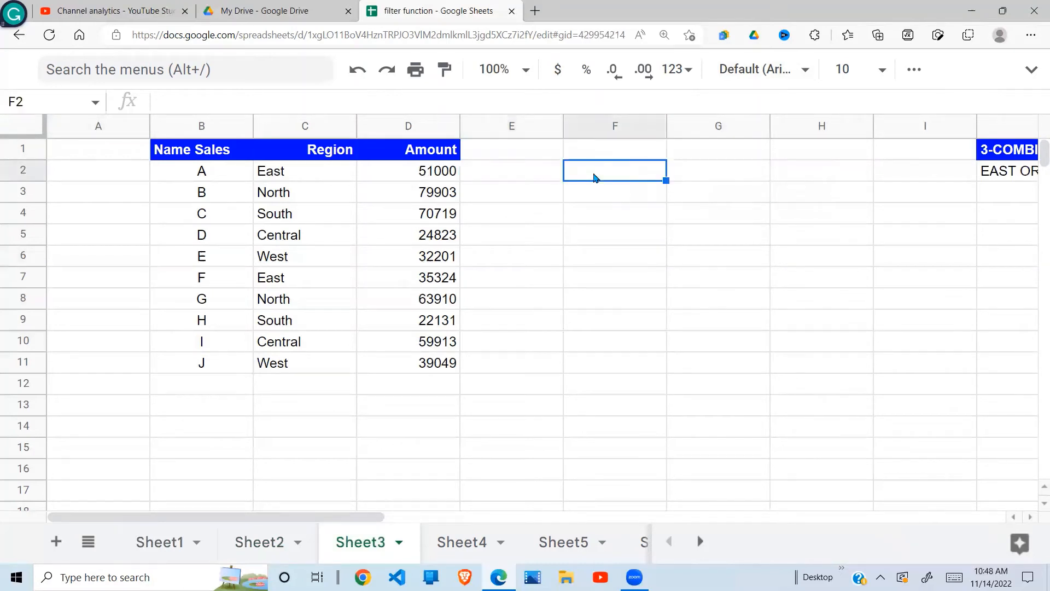
{"action": "type", "text": "=filter"}
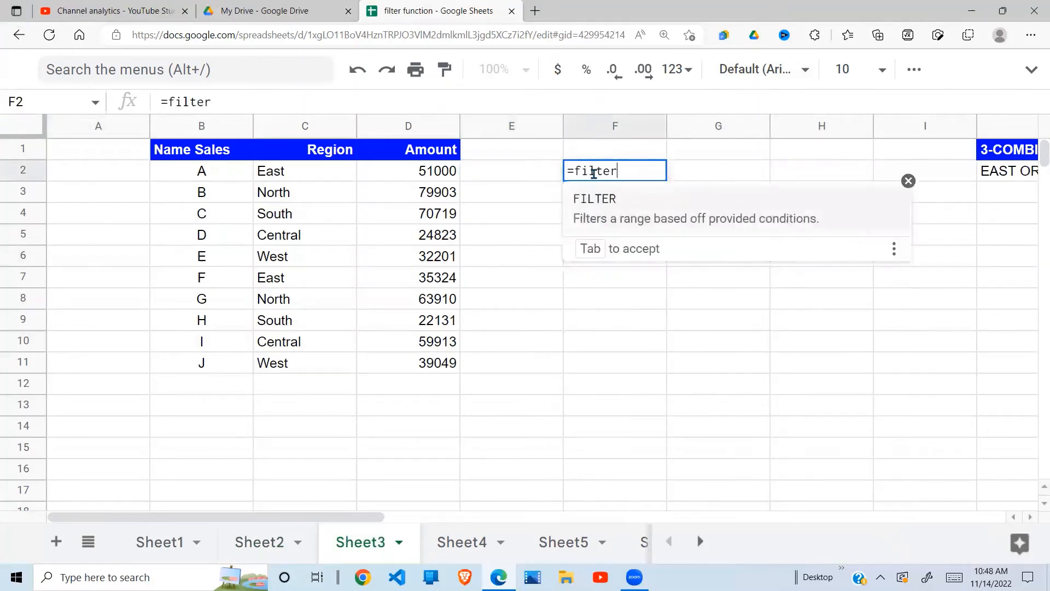
{"action": "type", "text": "("}
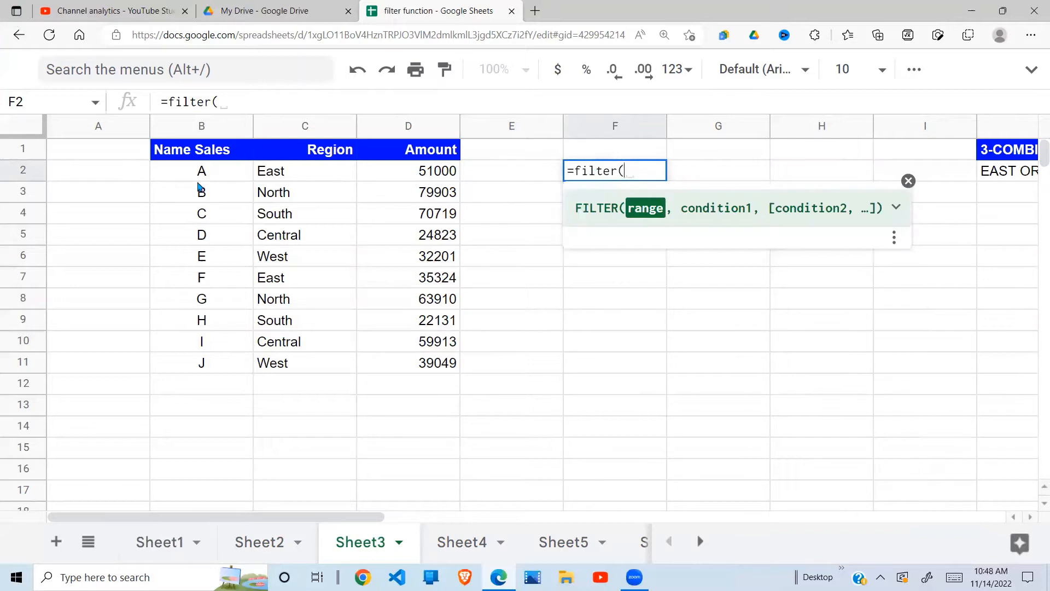
{"action": "left_click_drag", "start_coordinate": [203, 173], "coordinate": [438, 369]}
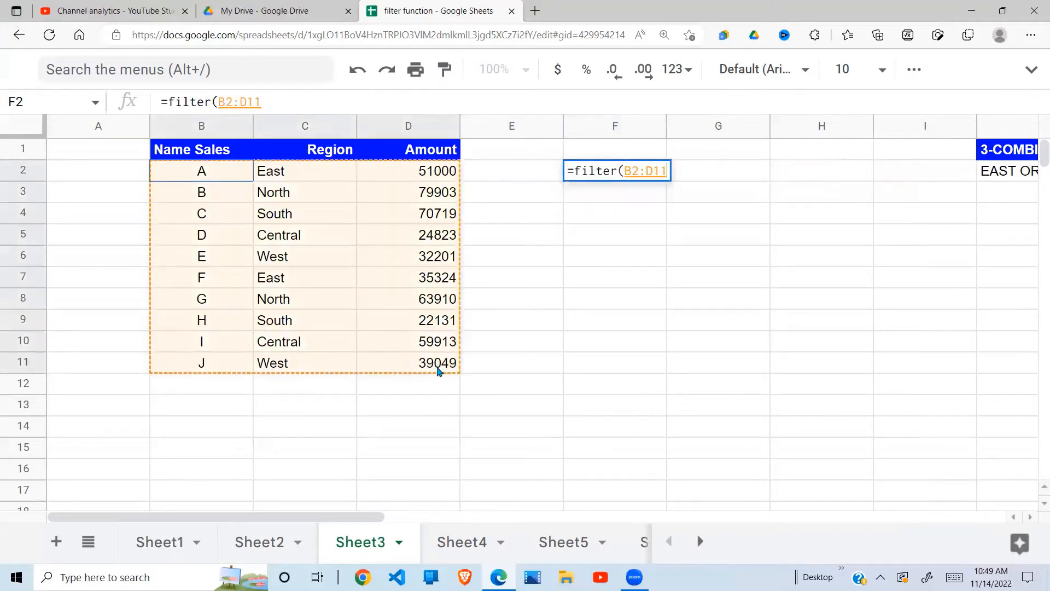
{"action": "type", "text": ","}
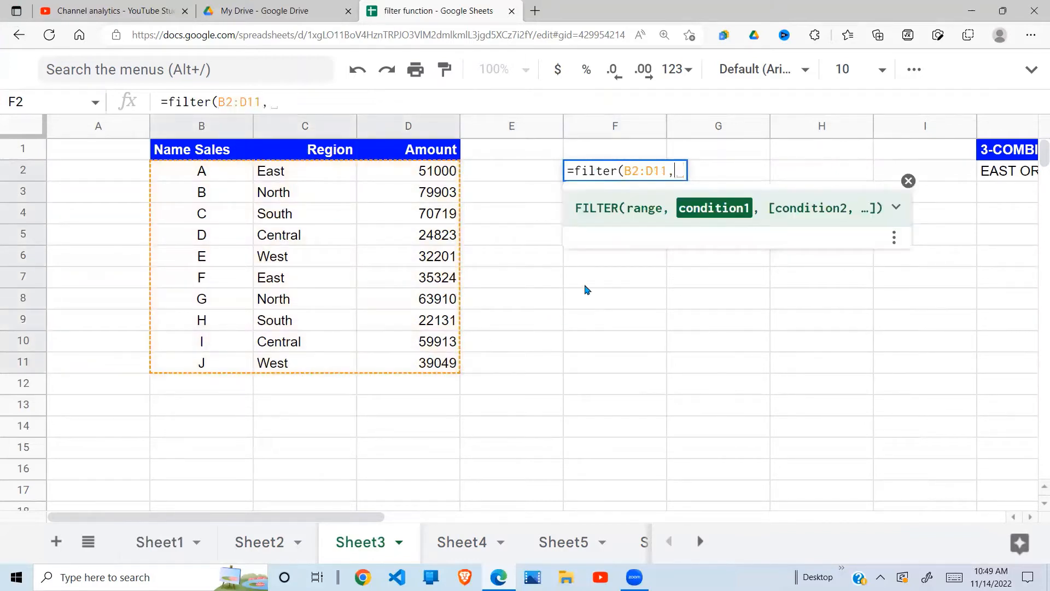
{"action": "type", "text": "("}
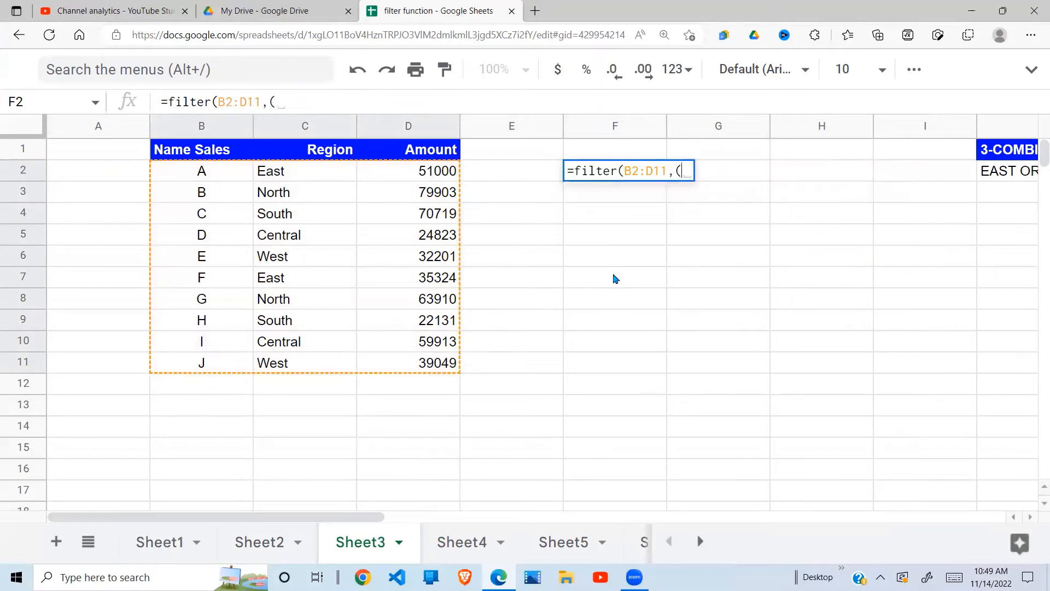
Step: Enter the East condition on the region range C2:C11 and insert an extra opening parenthesis before it to group the OR conditions
{"action": "left_click", "coordinate": [325, 172]}
{"action": "left_click_drag", "start_coordinate": [325, 173], "coordinate": [323, 365]}
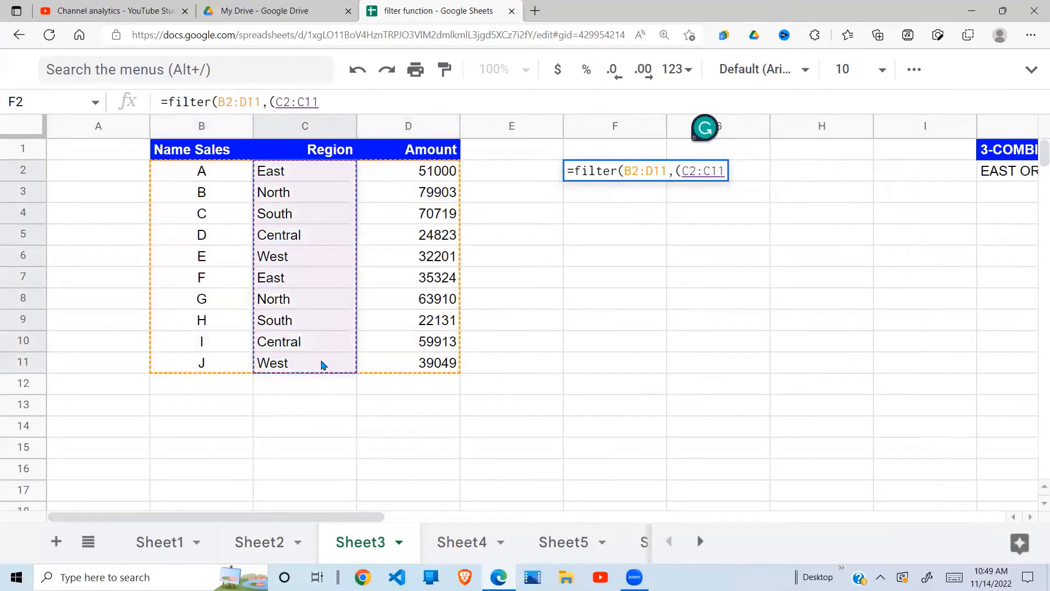
{"action": "type", "text": "=\"East"}
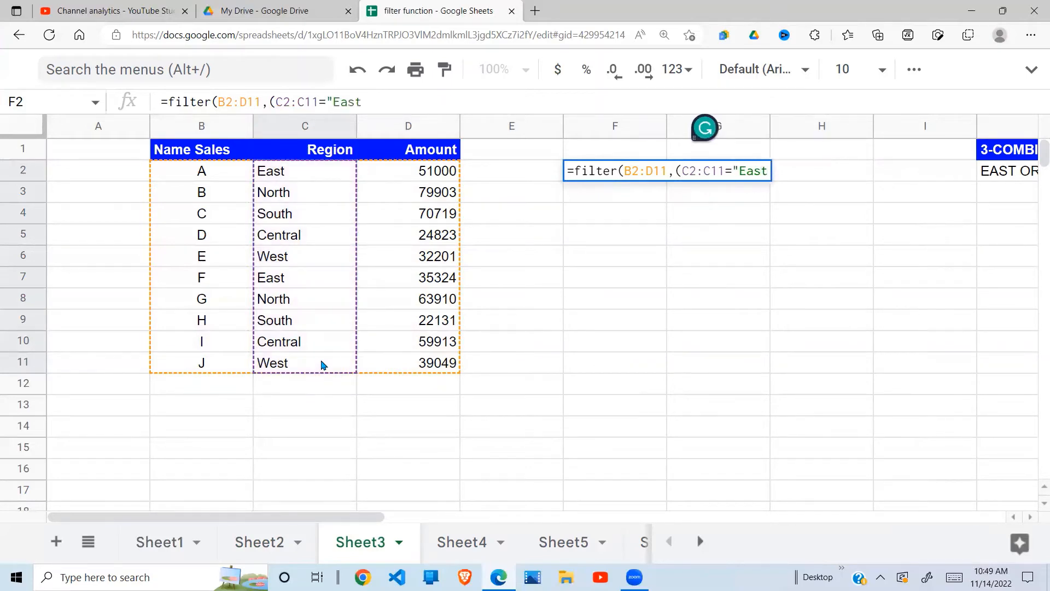
{"action": "type", "text": "\")"}
{"action": "left_click", "coordinate": [683, 174]}
{"action": "type", "text": "("}
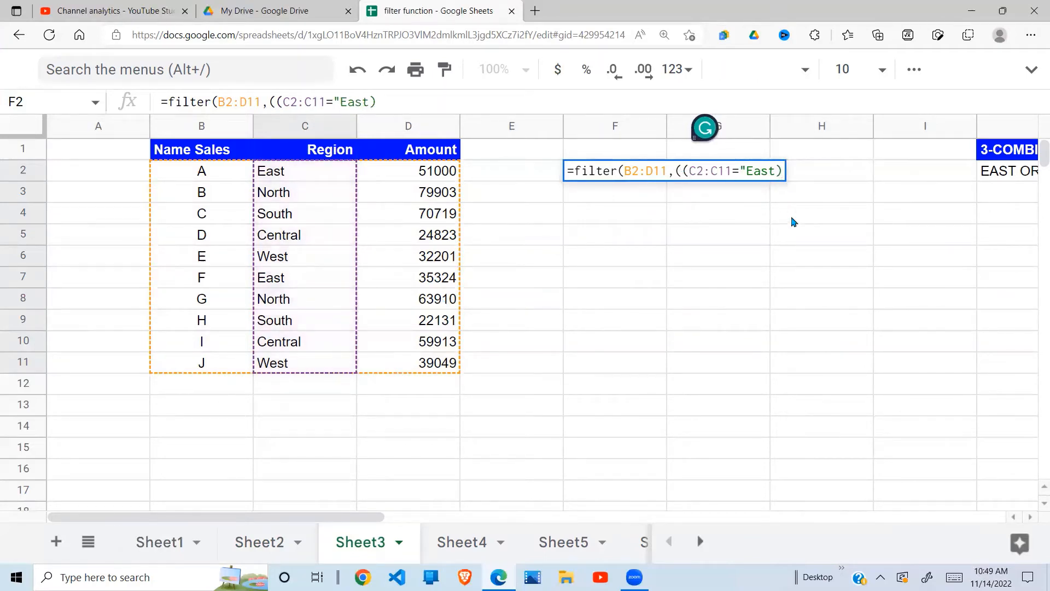
Step: Append a plus sign and an opening parenthesis after the East condition, and try to reference the region range C2:C11 for the second condition
{"action": "type", "text": "+("}
{"action": "left_click_drag", "start_coordinate": [325, 175], "coordinate": [331, 361]}
{"action": "left_click", "coordinate": [621, 174]}
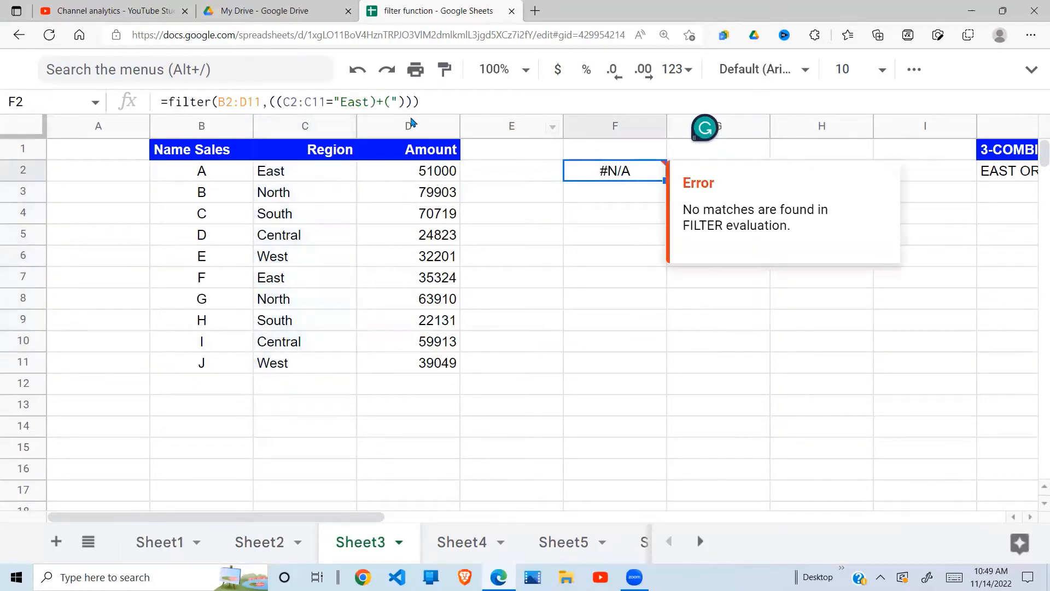
{"action": "left_click", "coordinate": [397, 104]}
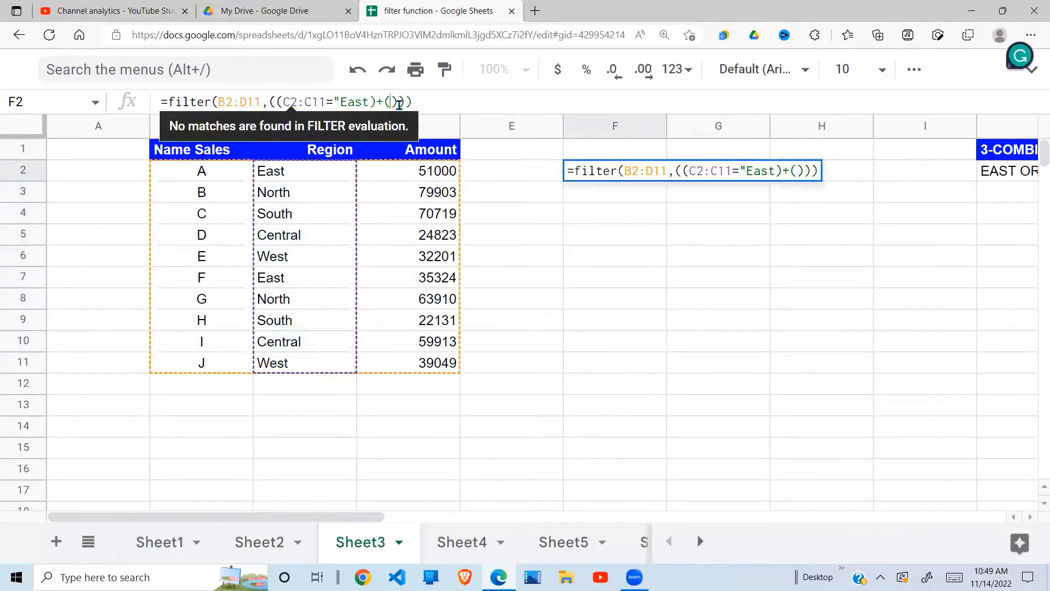
{"action": "left_click_drag", "start_coordinate": [322, 173], "coordinate": [315, 378]}
{"action": "left_click", "coordinate": [647, 178]}
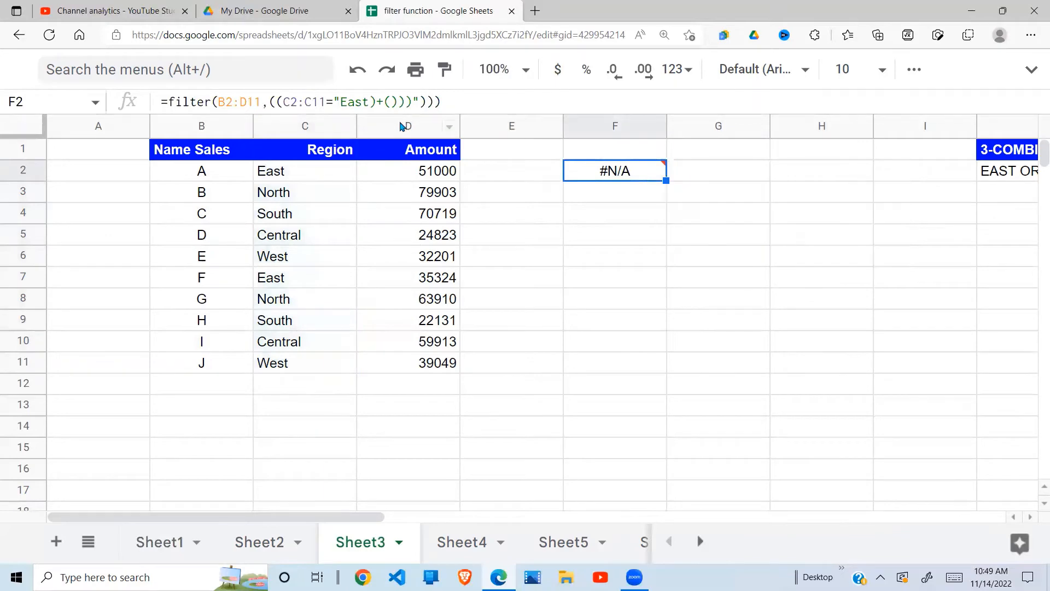
Step: Copy the East condition on C2:C11 into the parenthesis after the plus sign and remove the surplus characters following it
{"action": "left_click", "coordinate": [390, 103]}
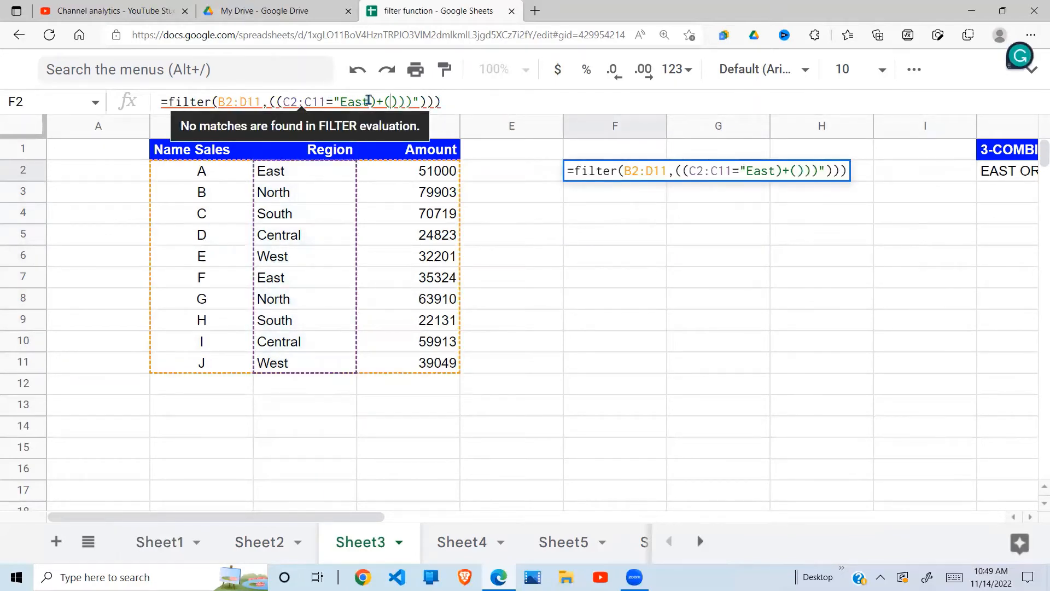
{"action": "left_click_drag", "start_coordinate": [369, 103], "coordinate": [285, 104]}
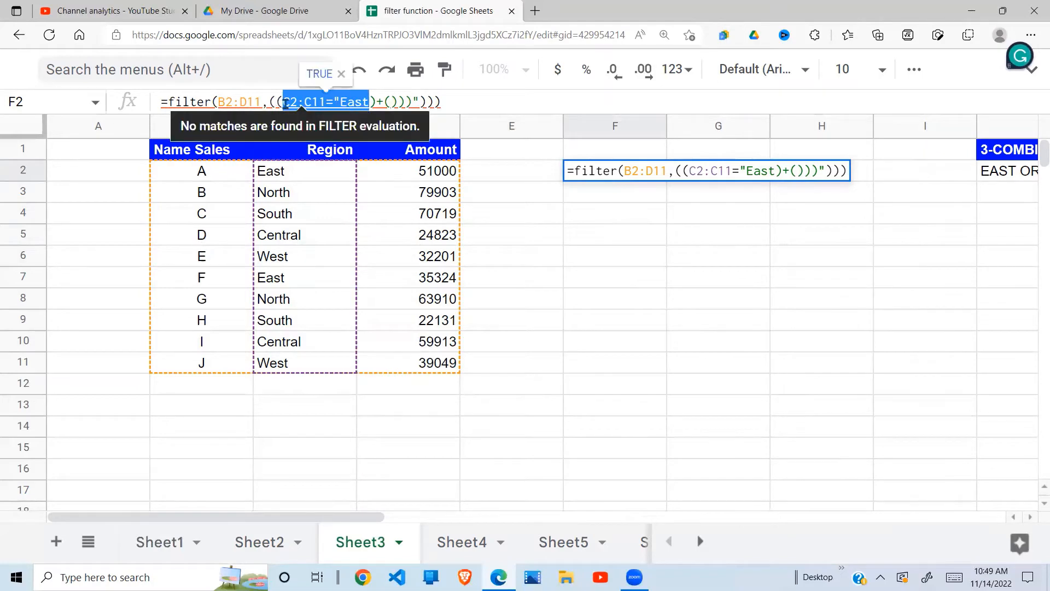
{"action": "key", "text": "ctrl+c"}
{"action": "left_click", "coordinate": [390, 102]}
{"action": "key", "text": "ctrl+v"}
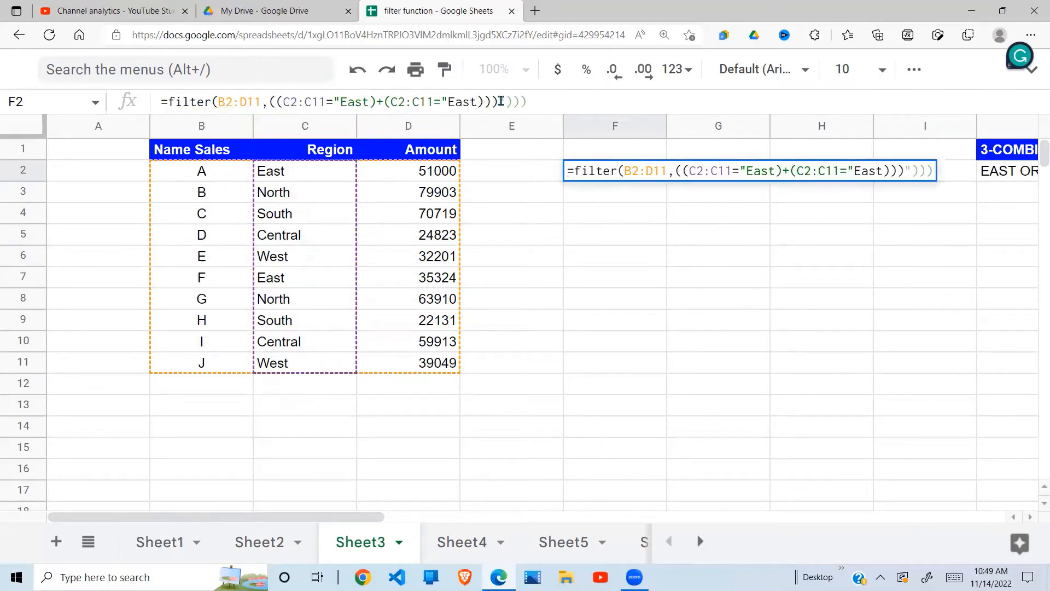
{"action": "key", "text": "BackSpace"}
{"action": "key", "text": "BackSpace"}
{"action": "key", "text": "BackSpace"}
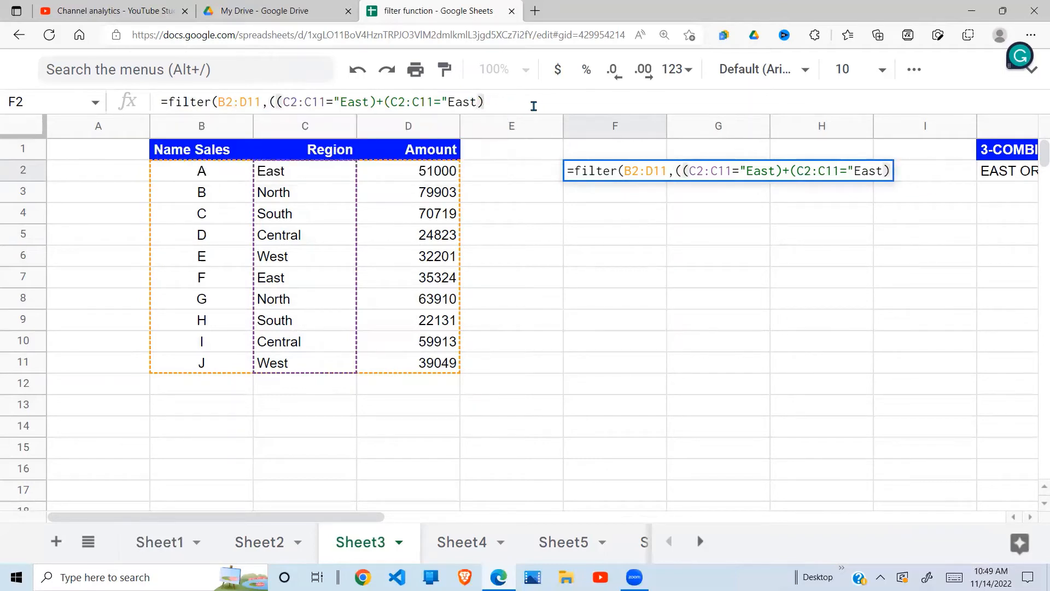
Step: Change the copied condition's region to "North" and add the missing closing quotation mark after East in the first condition
{"action": "key", "text": "BackSpace"}
{"action": "key", "text": "BackSpace"}
{"action": "key", "text": "BackSpace"}
{"action": "key", "text": "BackSpace"}
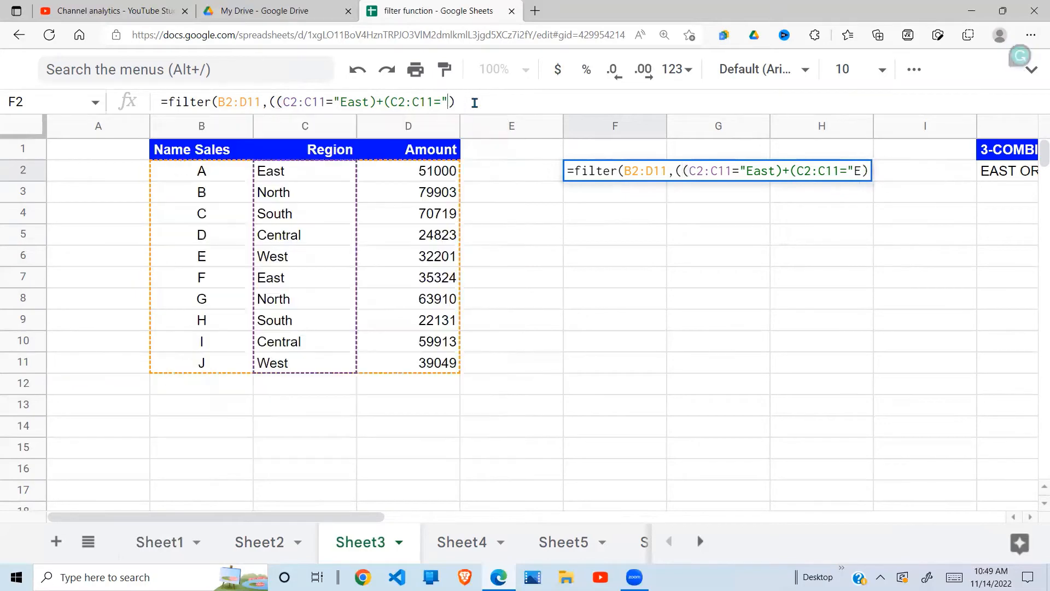
{"action": "type", "text": "North"}
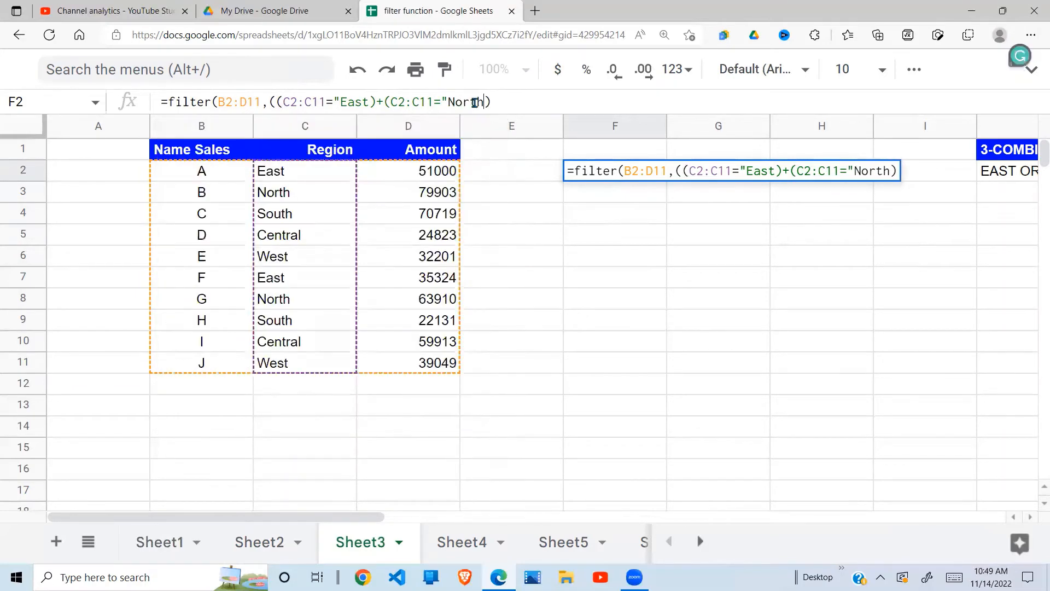
{"action": "type", "text": "\""}
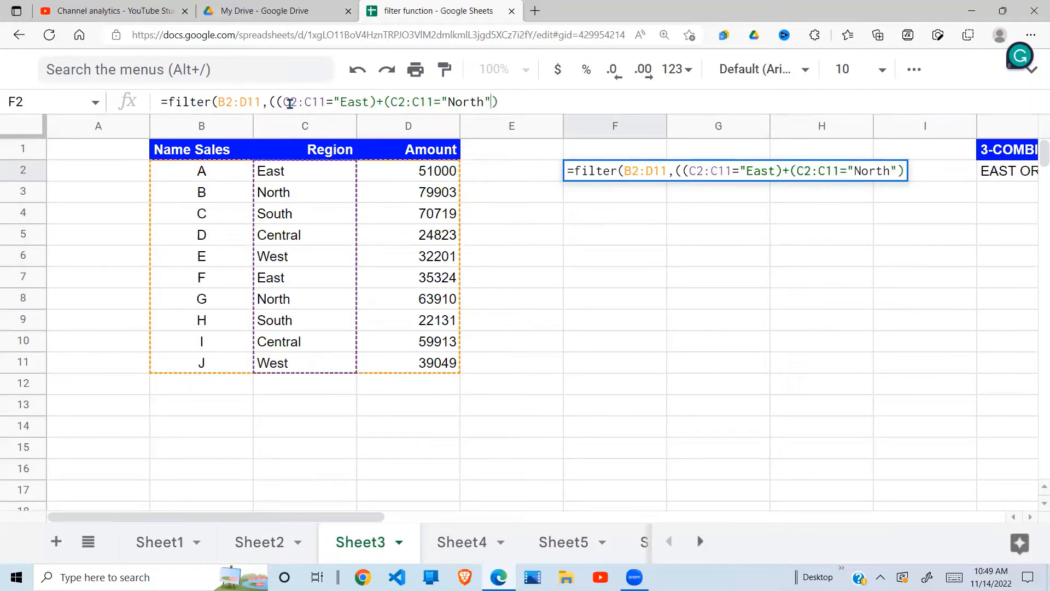
{"action": "left_click", "coordinate": [368, 102]}
{"action": "type", "text": "\""}
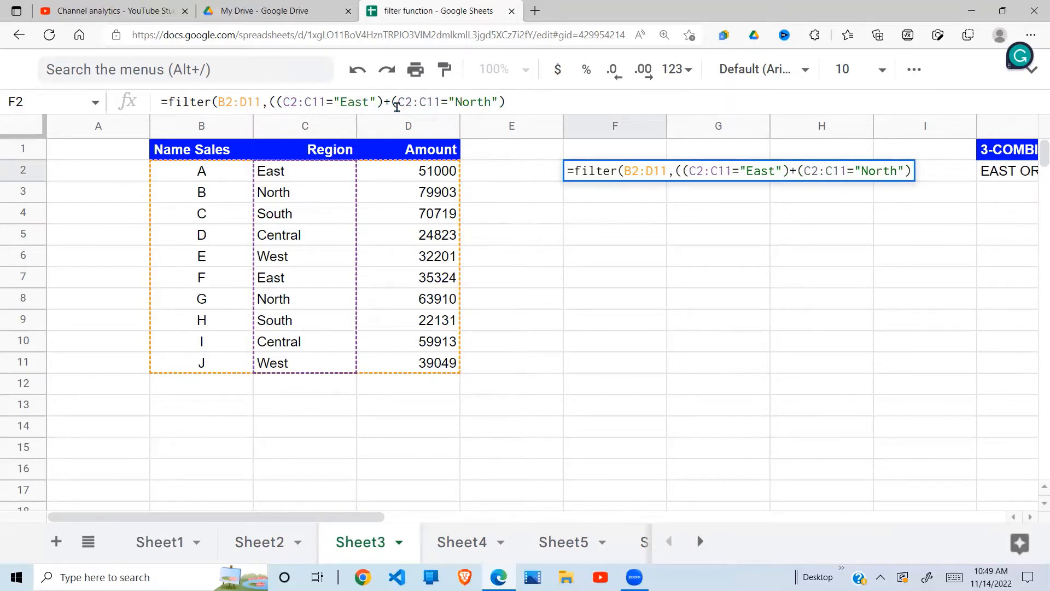
Step: Close the group of OR conditions and append a multiplication sign with an opening parenthesis for the AND condition
{"action": "left_click", "coordinate": [504, 103]}
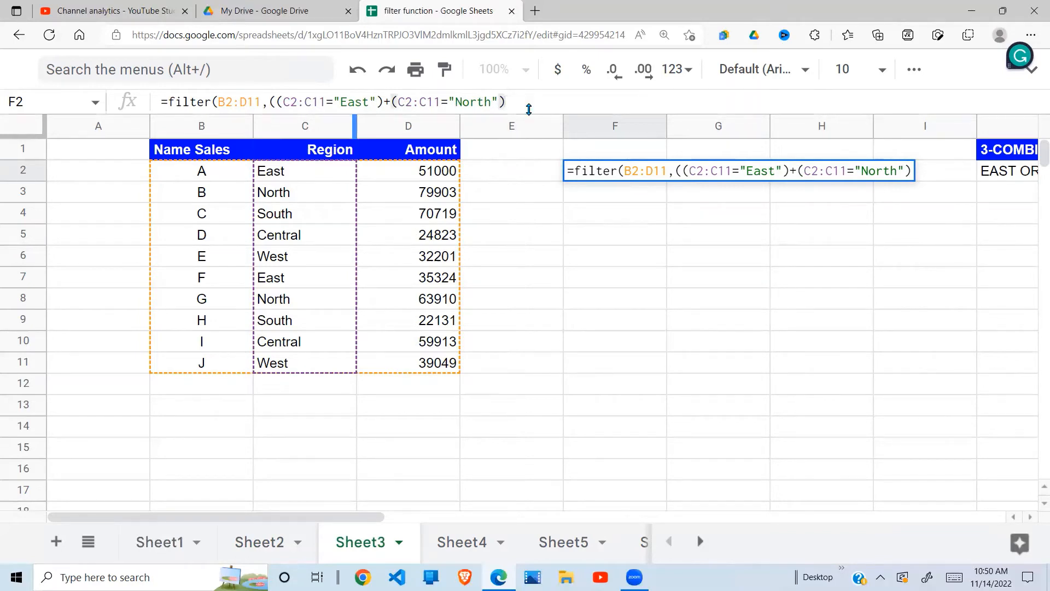
{"action": "type", "text": ")"}
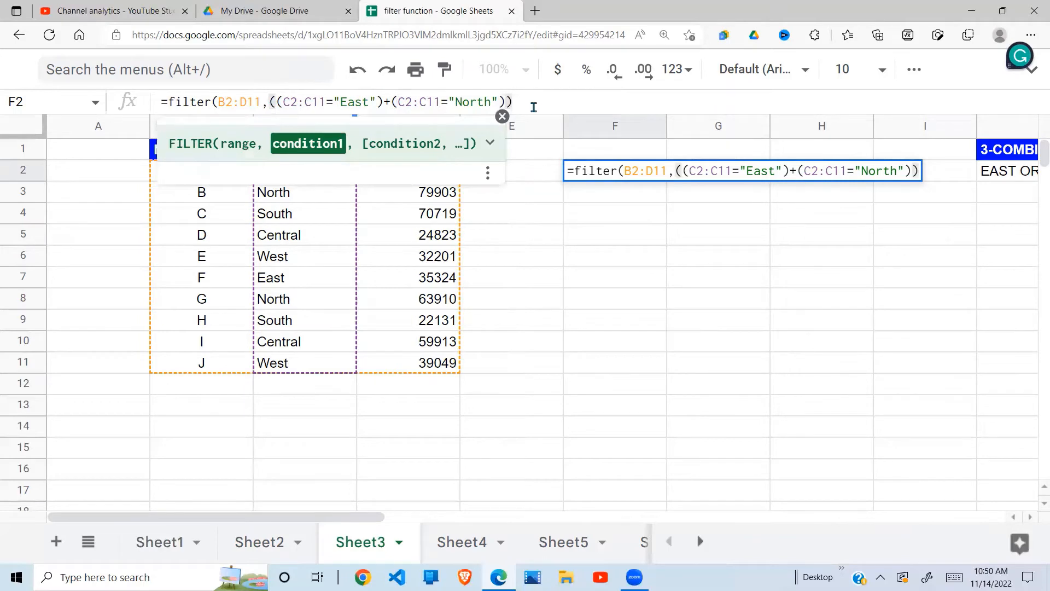
{"action": "type", "text": "*"}
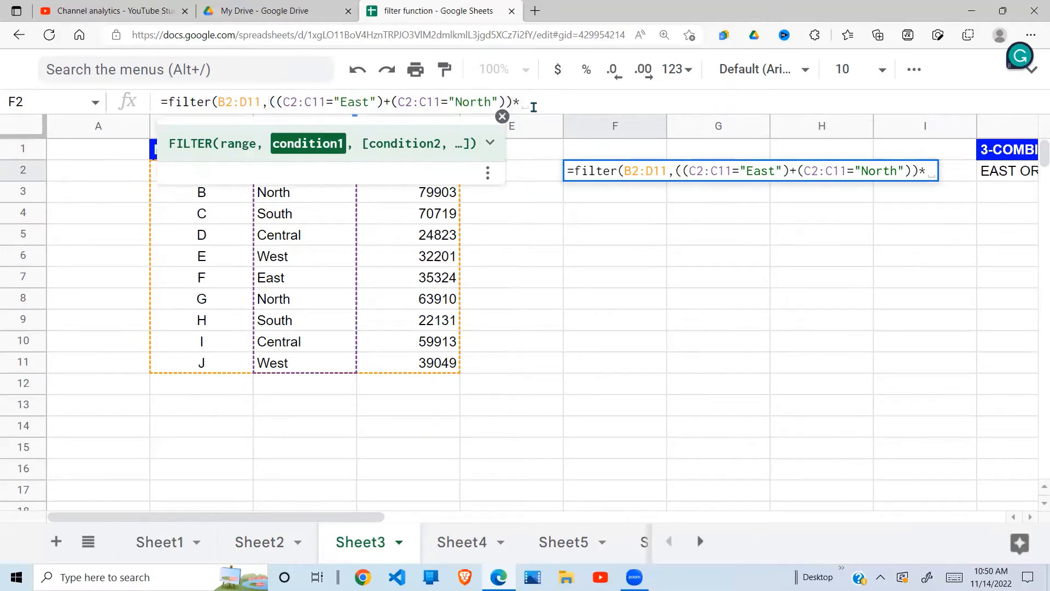
{"action": "type", "text": "("}
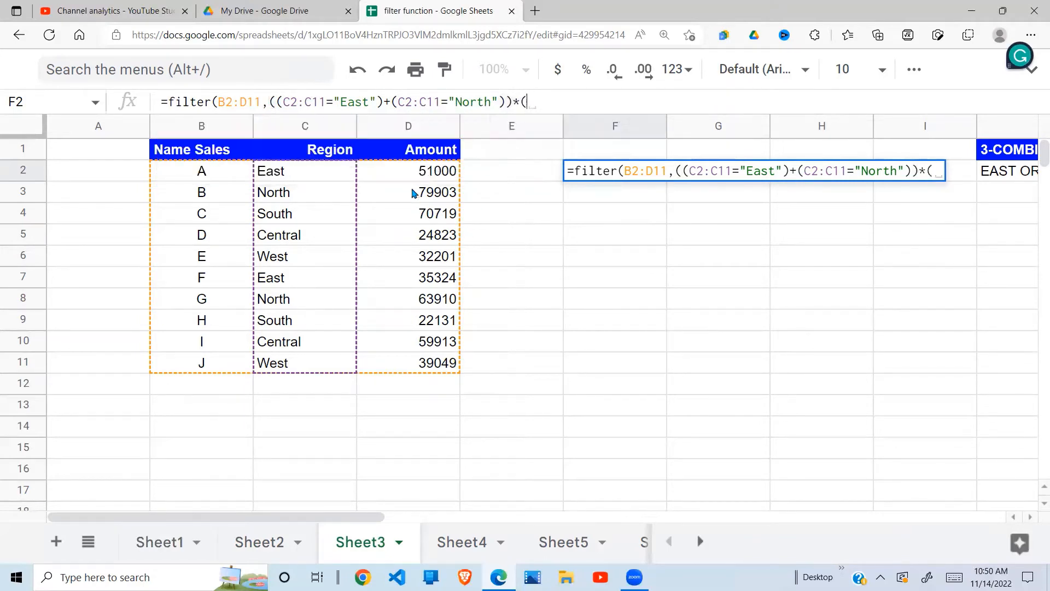
Step: Add the amount condition D2:D11>50000, close the FILTER formula and enter it
{"action": "left_click_drag", "start_coordinate": [424, 170], "coordinate": [429, 366]}
{"action": "type", "text": ">"}
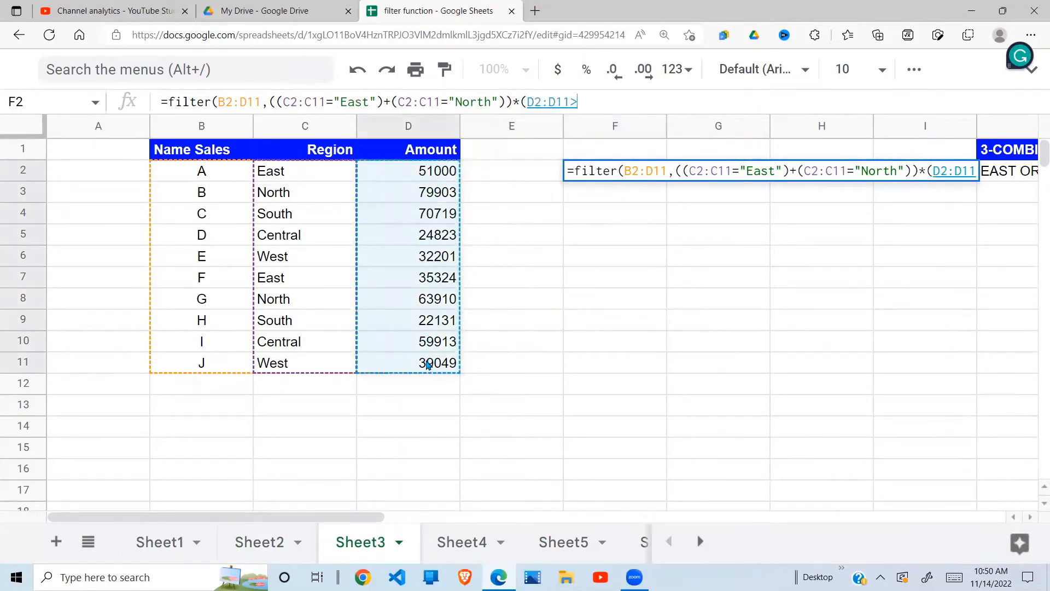
{"action": "type", "text": "5000"}
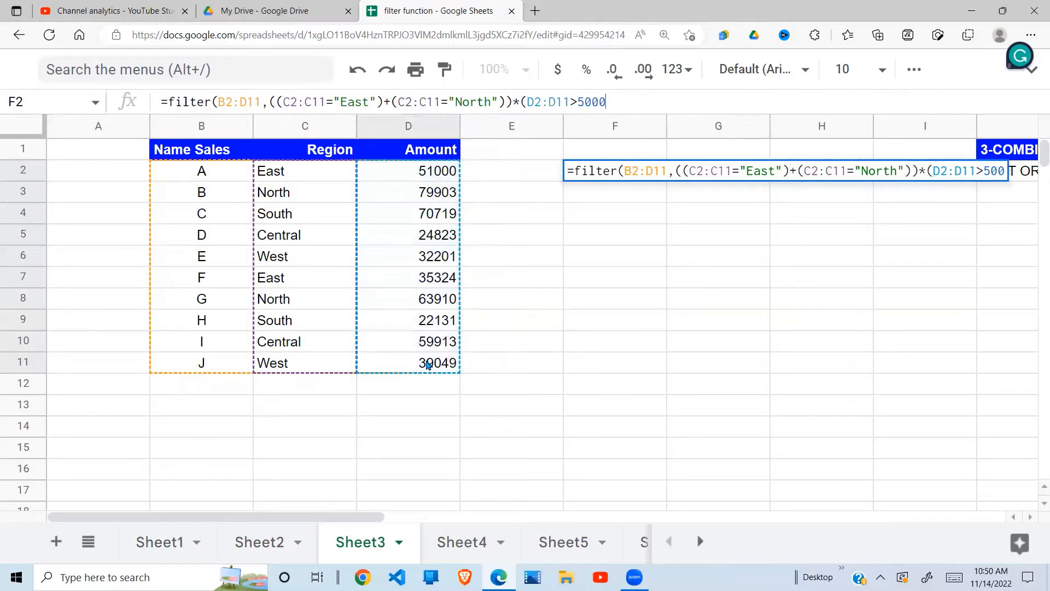
{"action": "type", "text": "0)"}
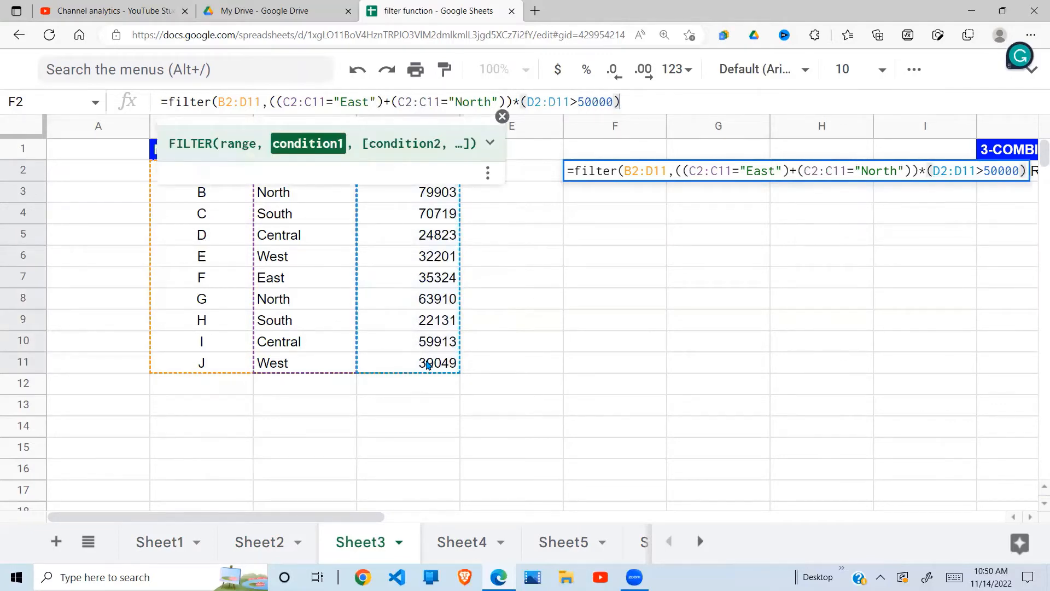
{"action": "type", "text": ")"}
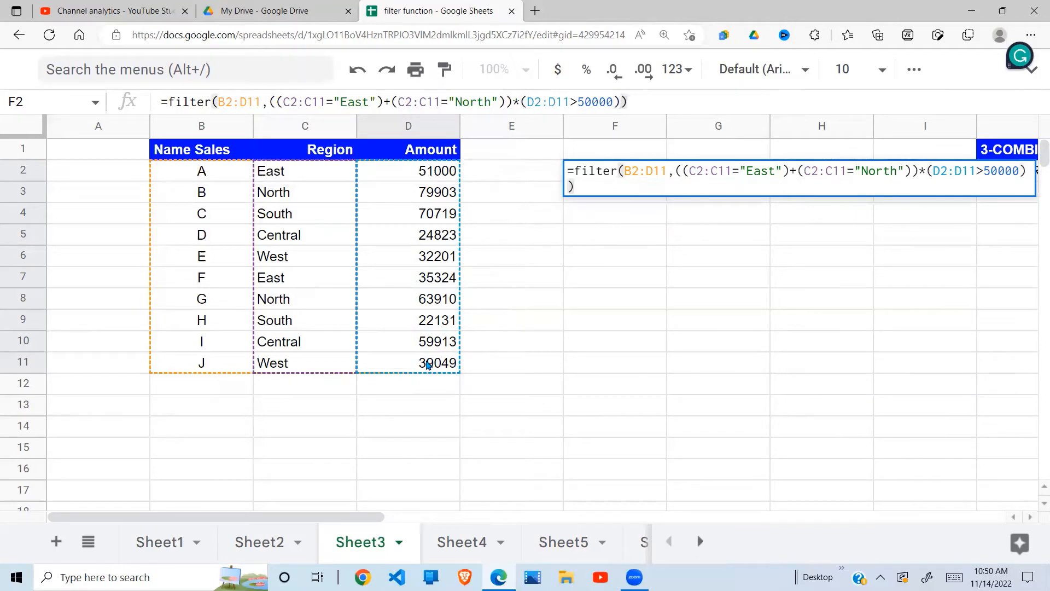
{"action": "key", "text": "Return"}
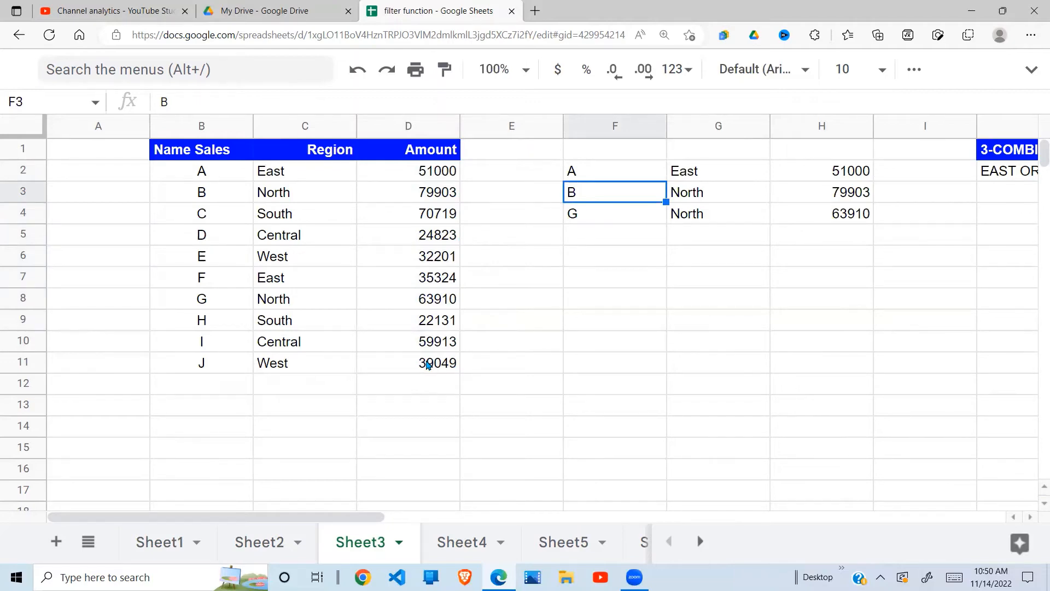
Step: Check the regions in G2:G4 and the amounts in H2:H4 of the filtered results against the criteria
{"action": "left_click_drag", "start_coordinate": [715, 179], "coordinate": [717, 222]}
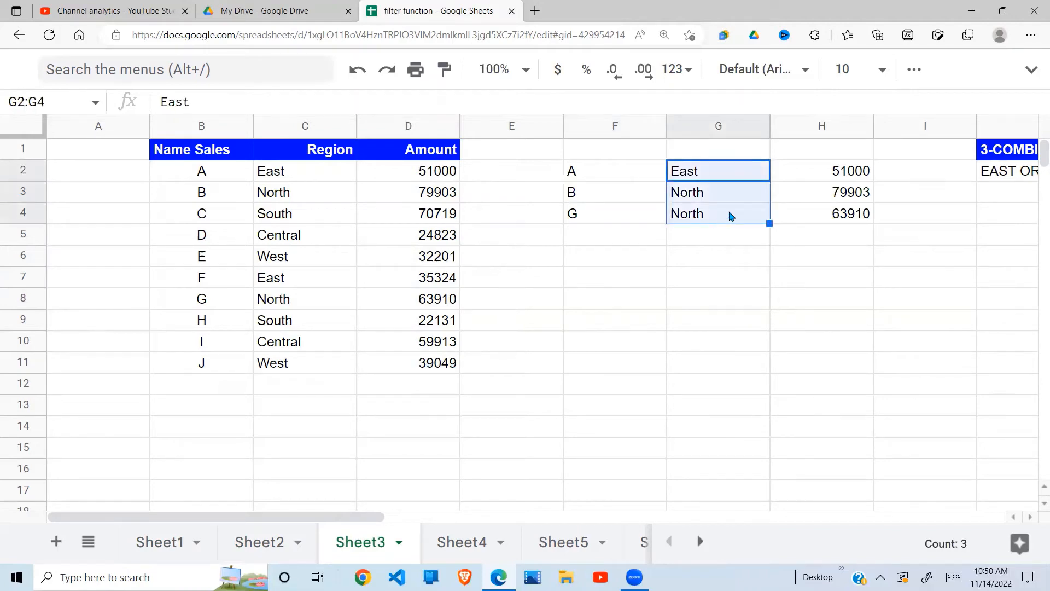
{"action": "left_click_drag", "start_coordinate": [866, 171], "coordinate": [858, 218]}
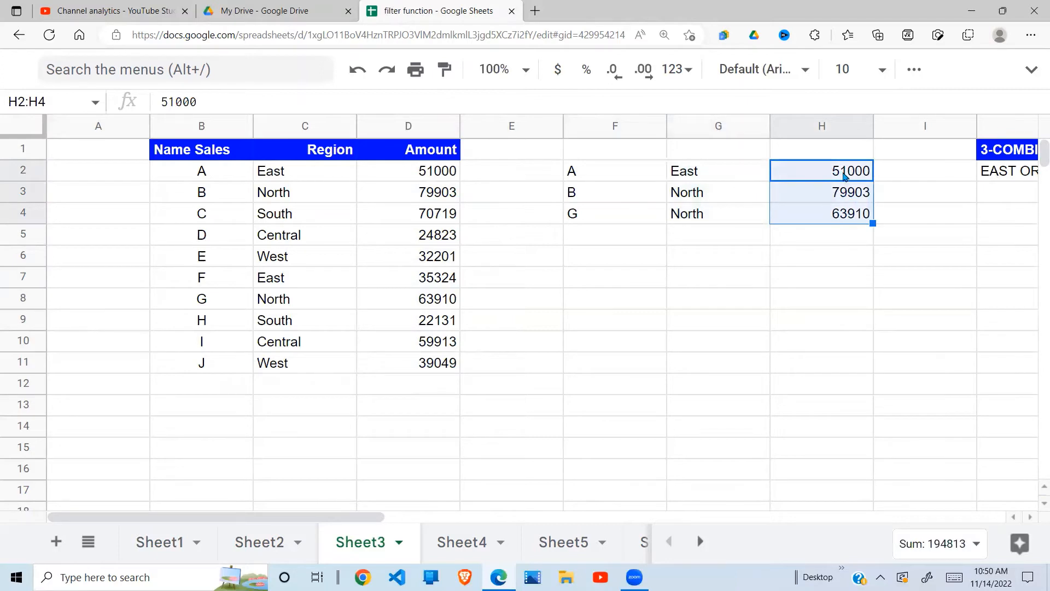
{"action": "left_click_drag", "start_coordinate": [845, 172], "coordinate": [844, 218]}
Step: Set salesperson A's amount in D2 to 40000 and check how the filtered results respond
{"action": "left_click", "coordinate": [448, 176]}
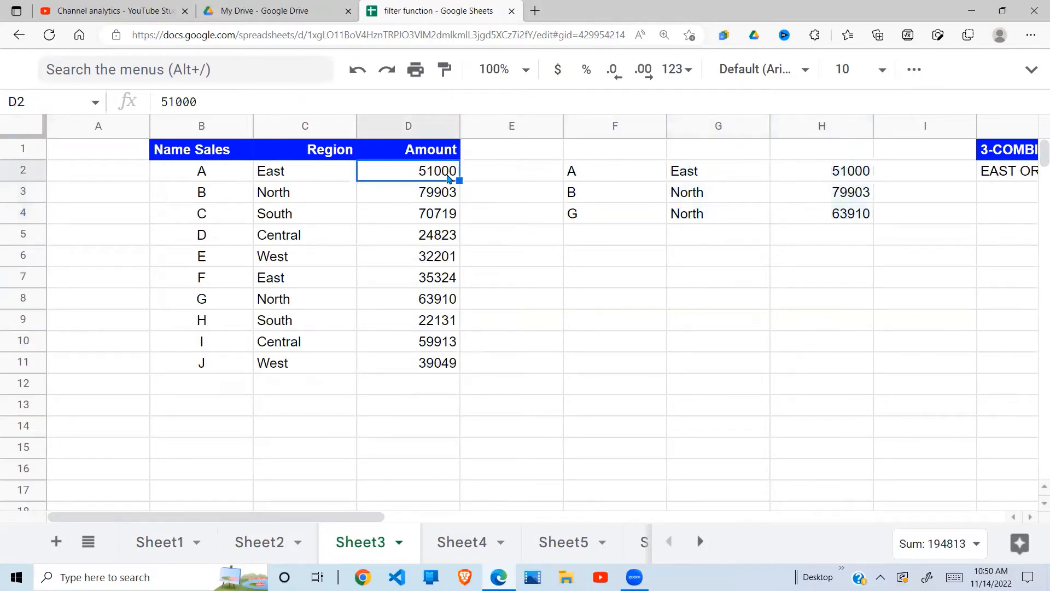
{"action": "type", "text": "4000"}
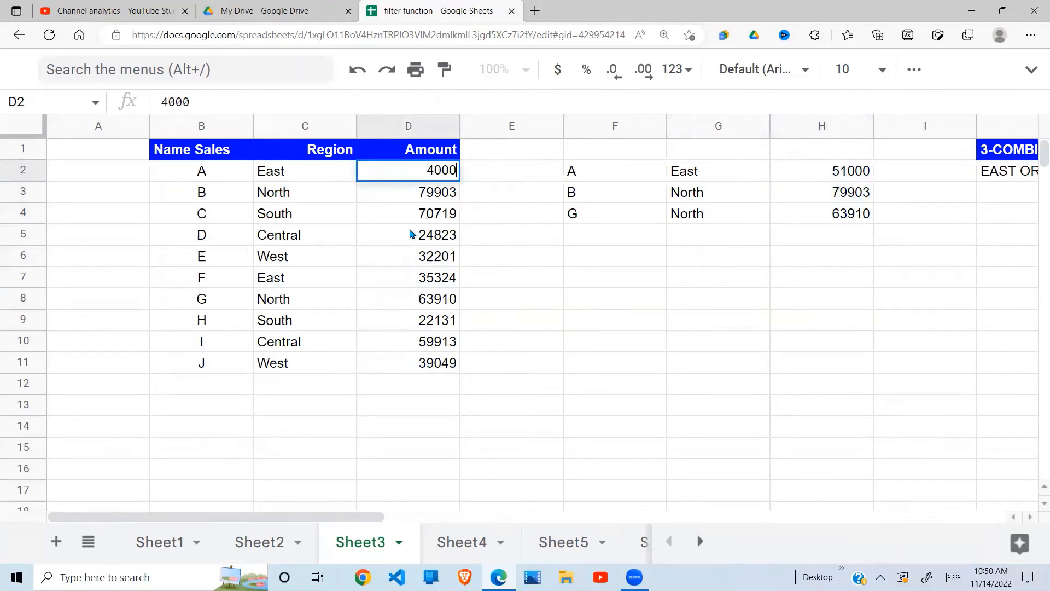
{"action": "type", "text": "0"}
{"action": "key", "text": "Return"}
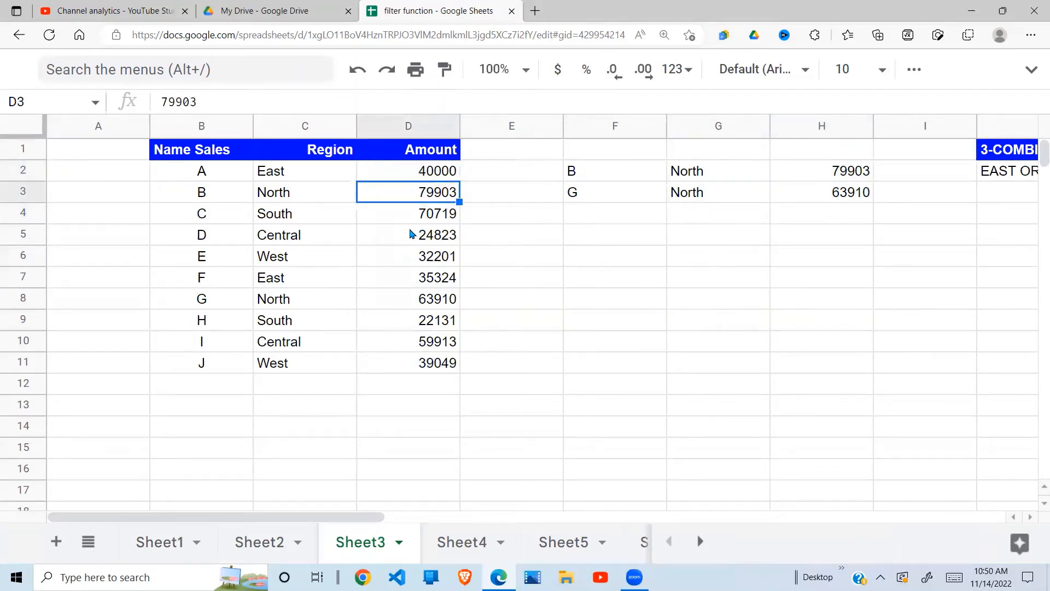
{"action": "left_click", "coordinate": [825, 176]}
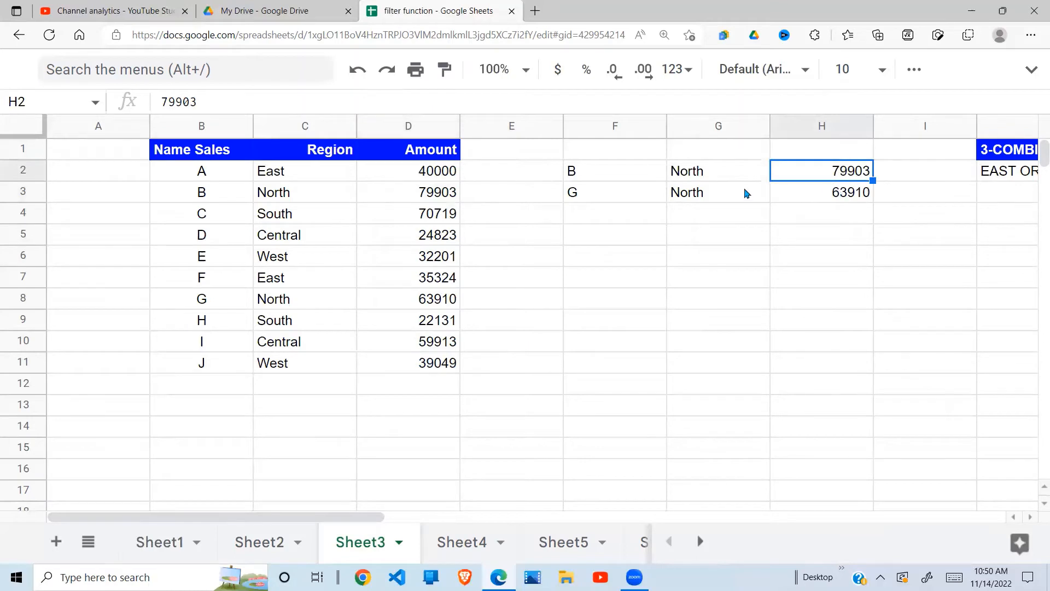
Step: Set salesperson A's amount in D2 back to 51000 and check the regions in the filtered results
{"action": "left_click", "coordinate": [454, 180]}
{"action": "type", "text": "51000"}
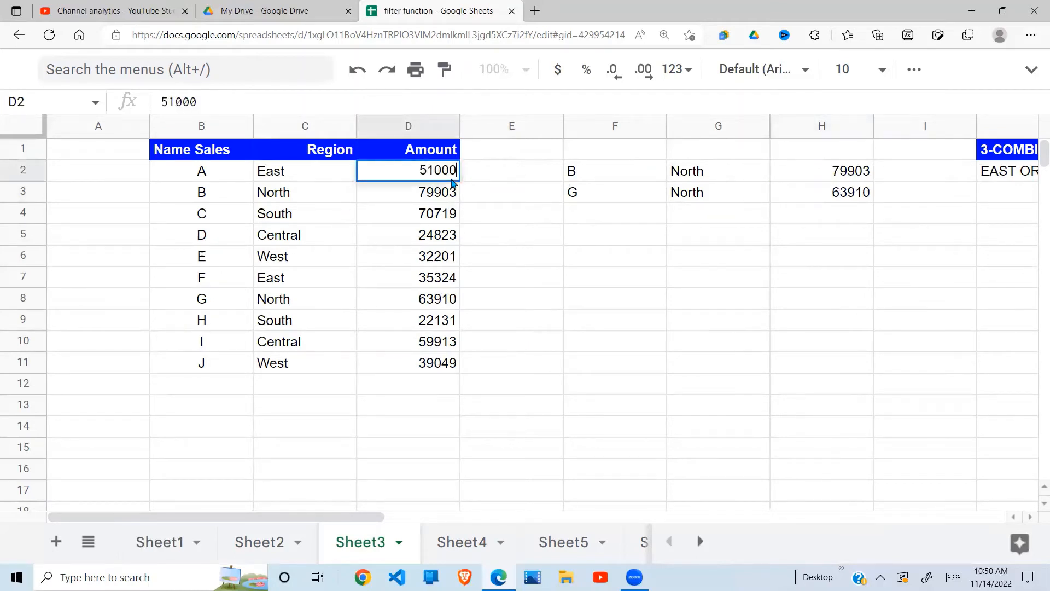
{"action": "key", "text": "Return"}
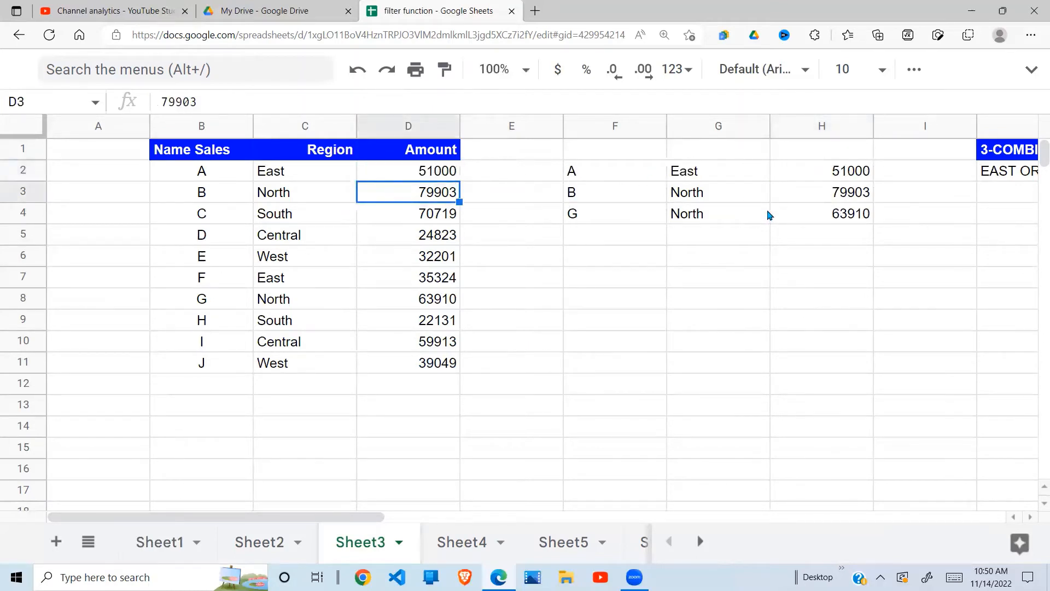
{"action": "left_click", "coordinate": [729, 205]}
{"action": "left_click_drag", "start_coordinate": [711, 178], "coordinate": [706, 221]}
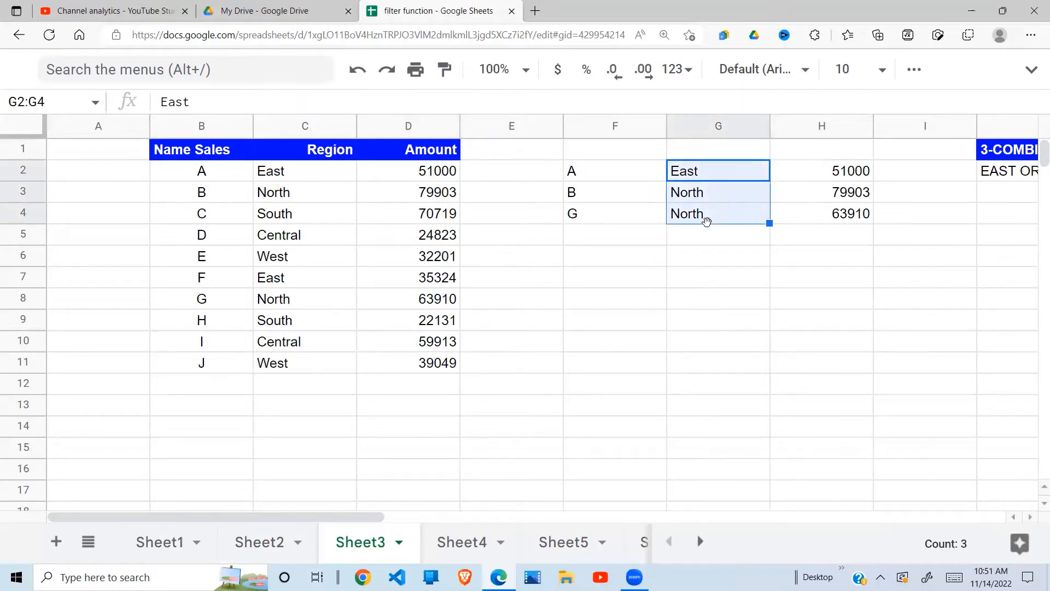
Step: Switch to Sheet4 and clear the existing results in F2:H5
{"action": "left_click", "coordinate": [463, 541]}
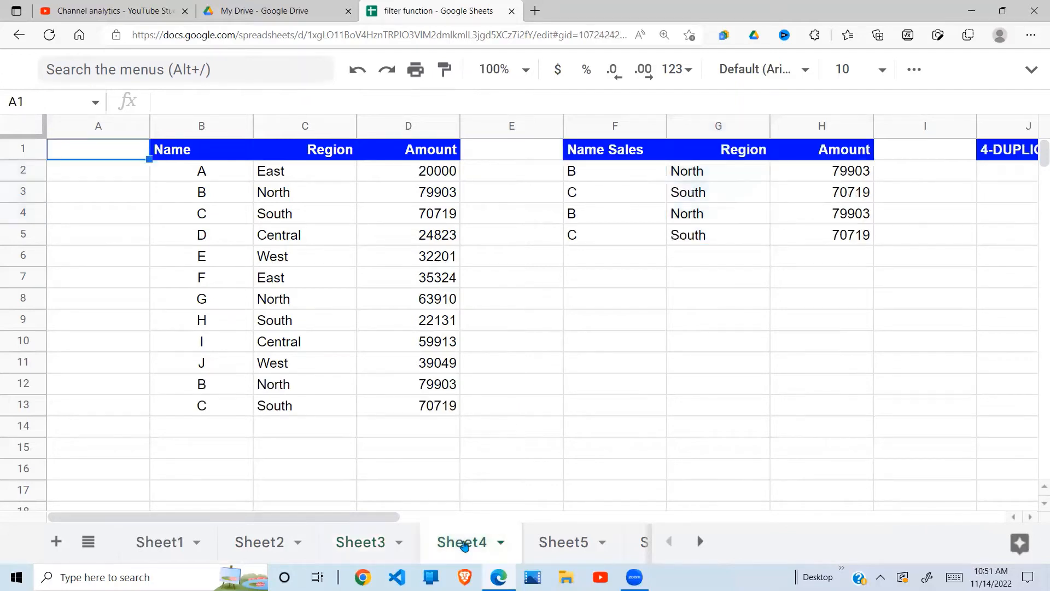
{"action": "left_click", "coordinate": [663, 362]}
{"action": "left_click", "coordinate": [640, 212]}
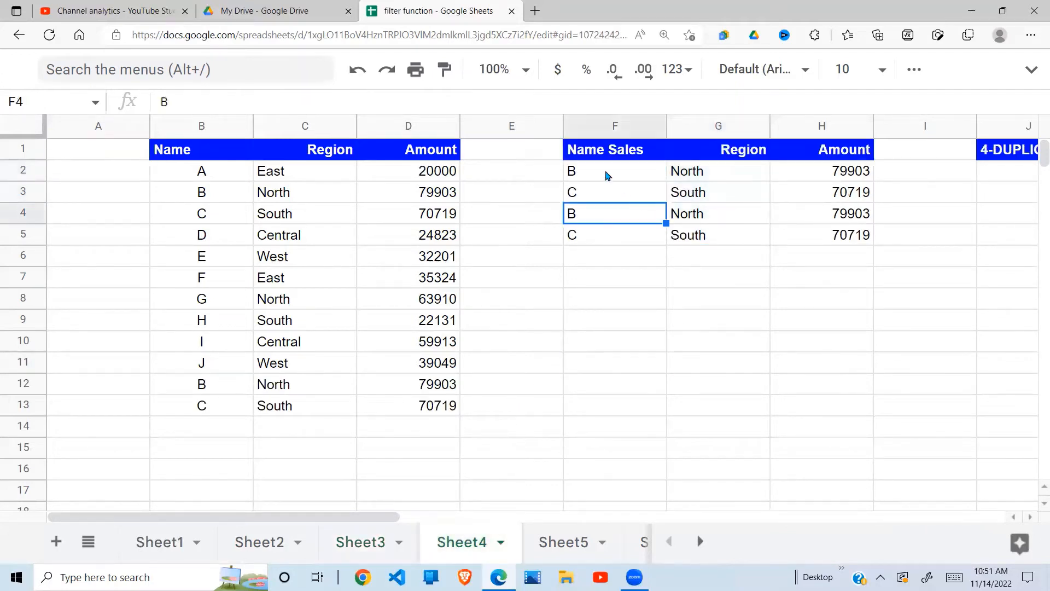
{"action": "left_click", "coordinate": [608, 175]}
{"action": "left_click", "coordinate": [650, 211]}
{"action": "left_click_drag", "start_coordinate": [605, 176], "coordinate": [834, 239]}
{"action": "key", "text": "Delete"}
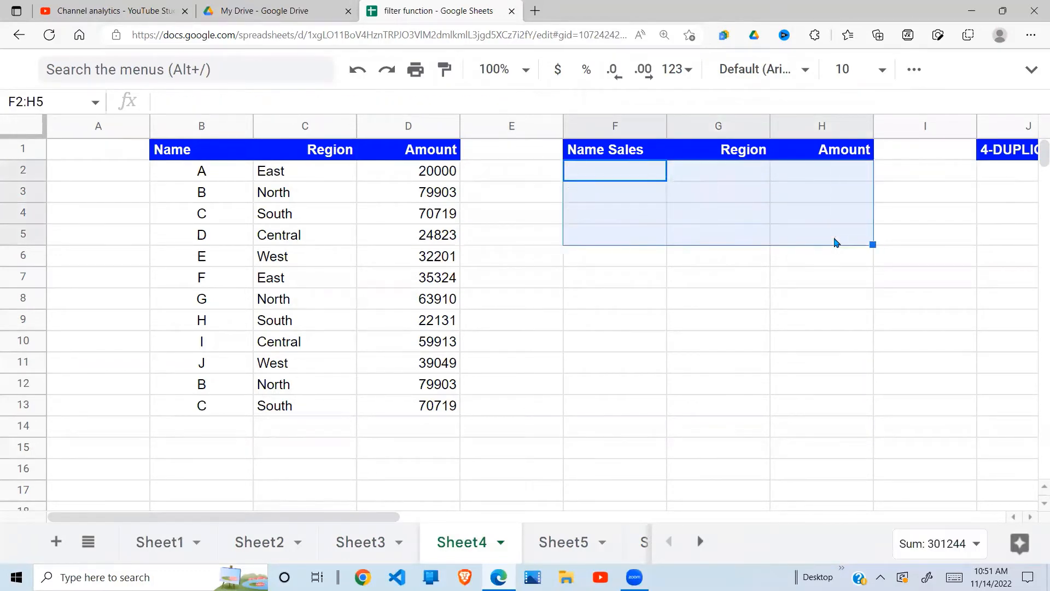
{"action": "left_click", "coordinate": [626, 201]}
{"action": "left_click", "coordinate": [622, 174]}
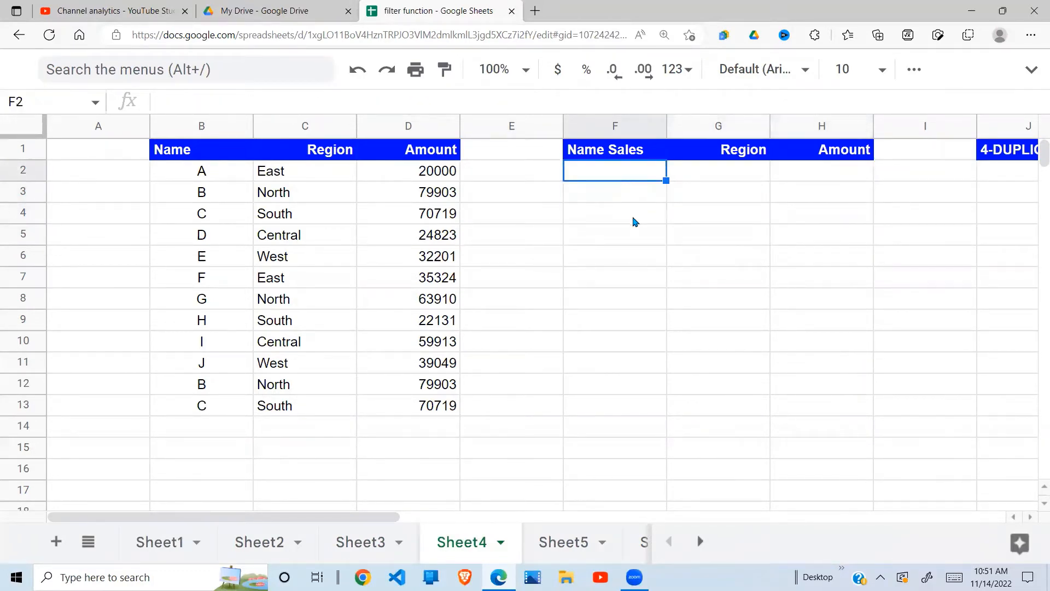
{"action": "type", "text": "=filt"}
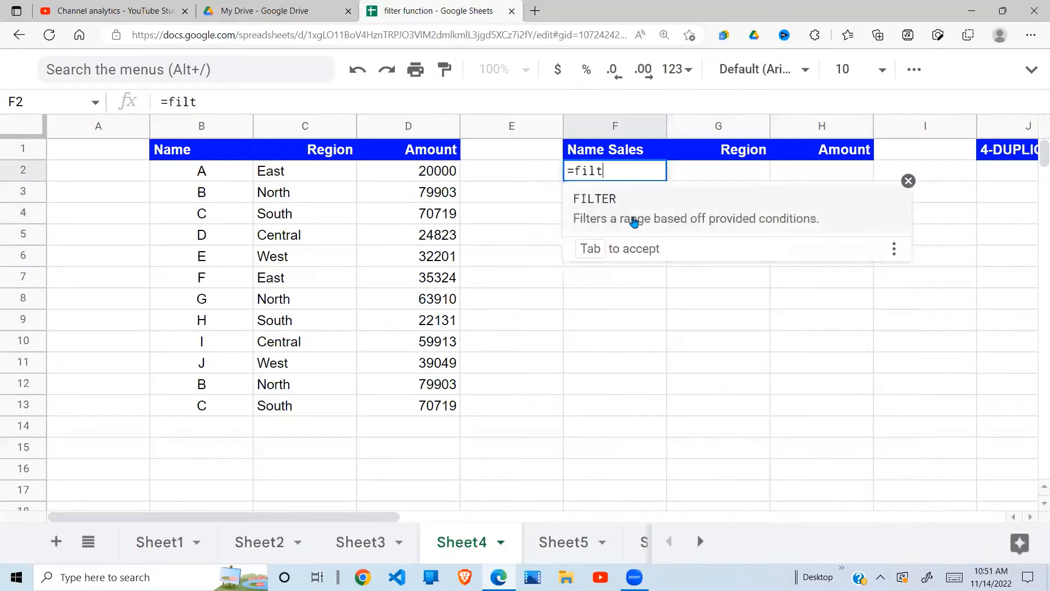
{"action": "type", "text": "er("}
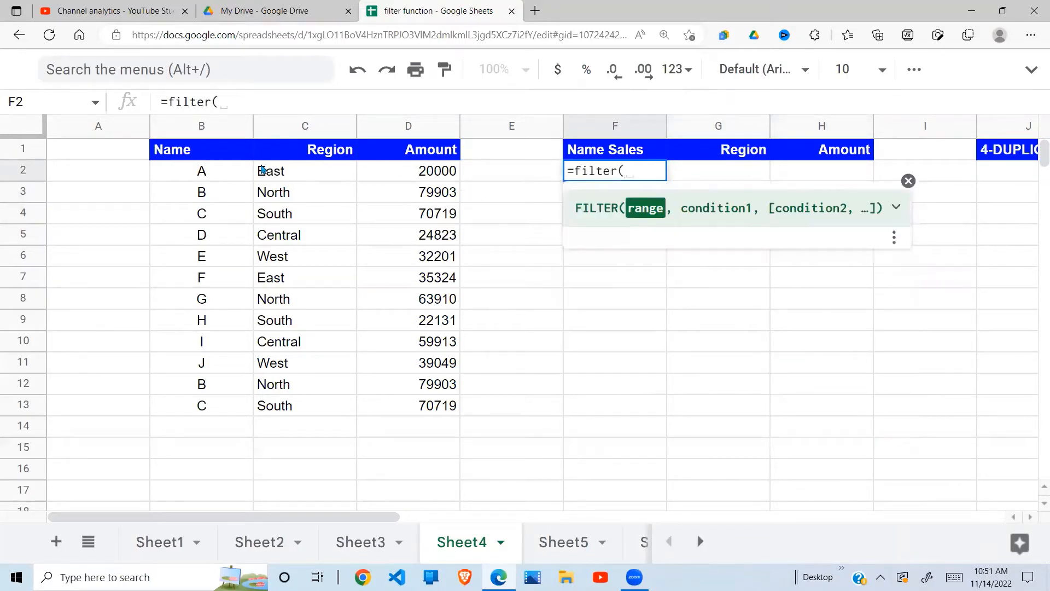
{"action": "left_click_drag", "start_coordinate": [206, 171], "coordinate": [304, 171]}
{"action": "left_click_drag", "start_coordinate": [475, 328], "coordinate": [429, 405]}
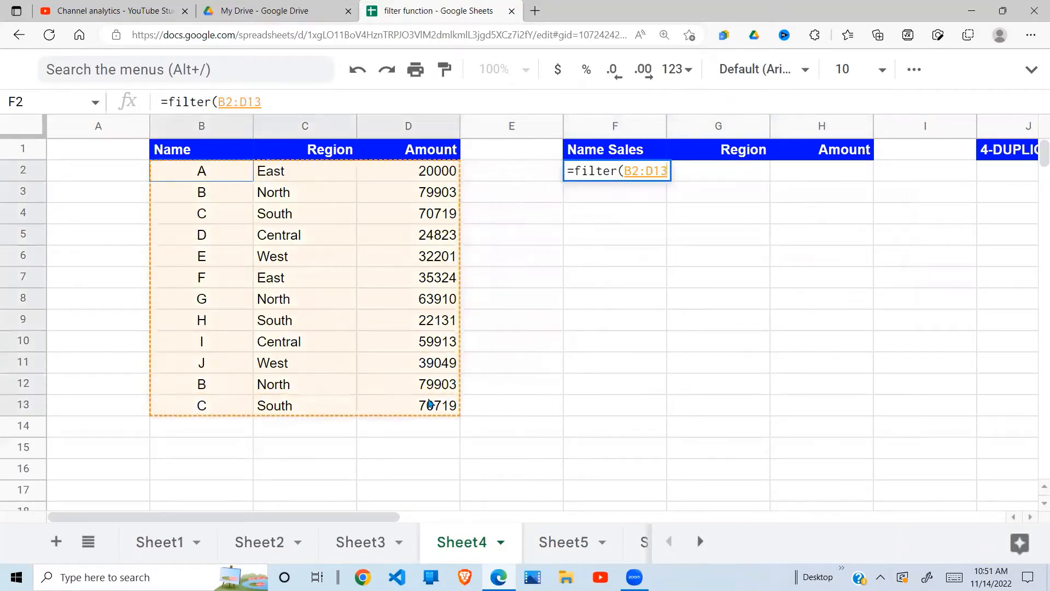
{"action": "type", "text": ","}
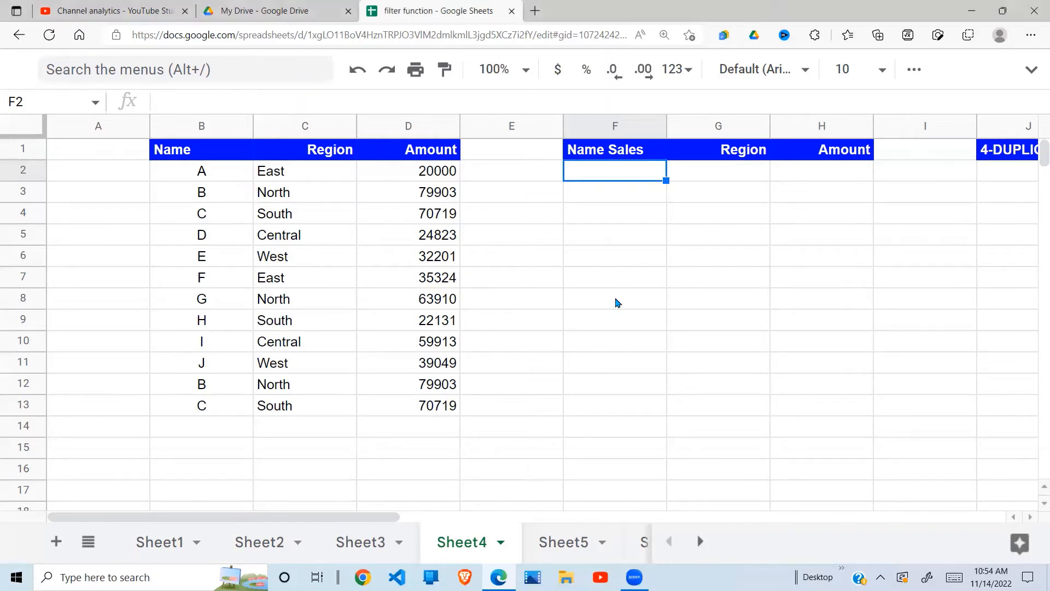
Step: Start a FILTER formula in F2 of Sheet4 with B2:D13 as the range to filter
{"action": "left_click", "coordinate": [617, 301]}
{"action": "left_click", "coordinate": [654, 261]}
{"action": "left_click", "coordinate": [636, 179]}
{"action": "type", "text": "=filter"}
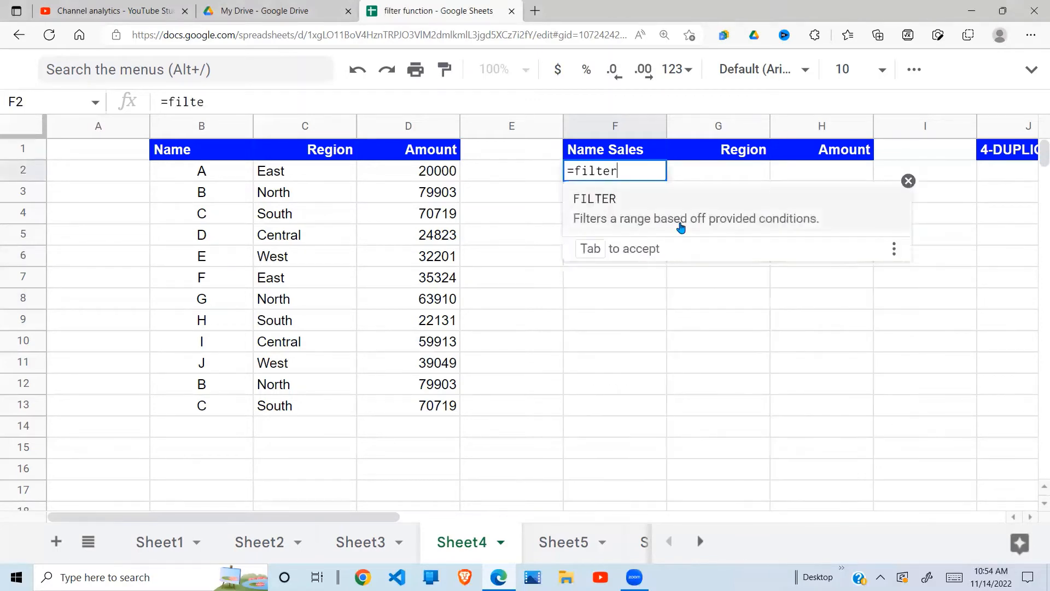
{"action": "type", "text": "("}
{"action": "left_click_drag", "start_coordinate": [206, 178], "coordinate": [444, 323]}
{"action": "left_click_drag", "start_coordinate": [444, 361], "coordinate": [438, 414]}
{"action": "type", "text": ", "}
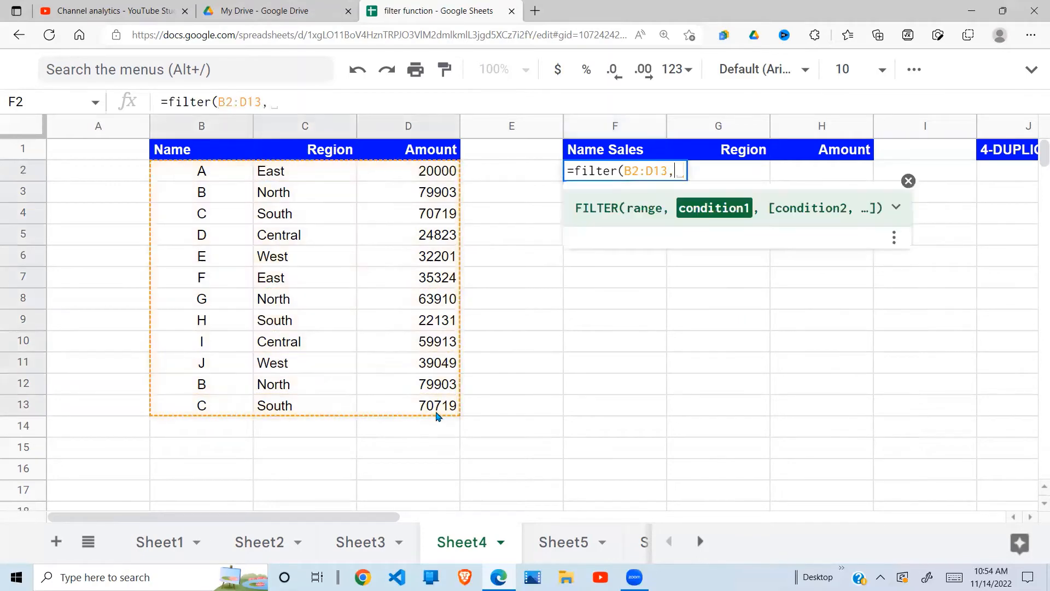
Step: Begin a COUNTIFS condition in the FILTER formula, using B2:B13 as both the first criteria range and its criterion
{"action": "type", "text": "count"}
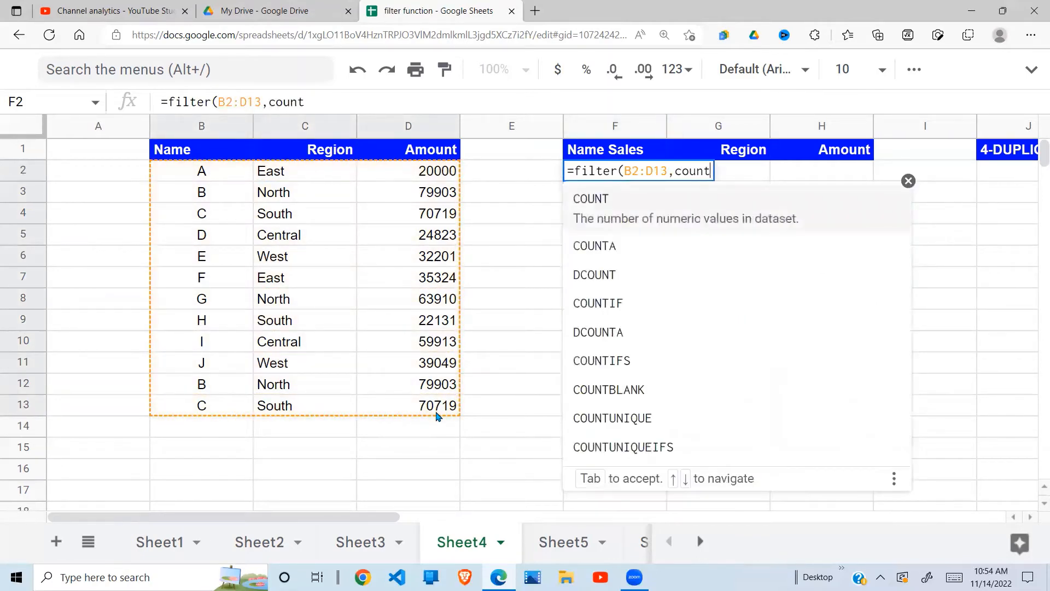
{"action": "type", "text": "ifs("}
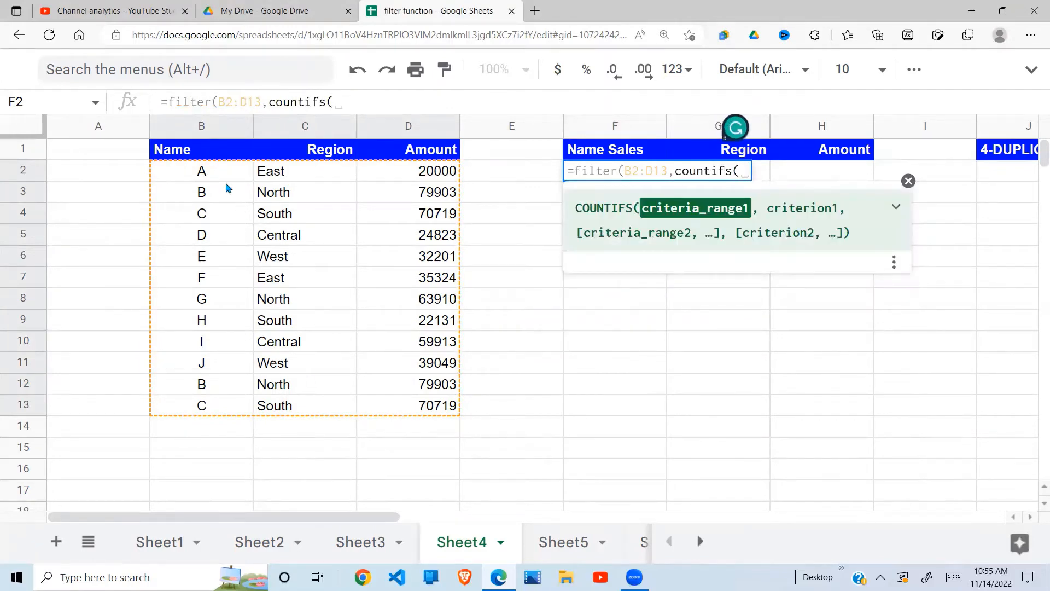
{"action": "left_click_drag", "start_coordinate": [227, 177], "coordinate": [229, 414]}
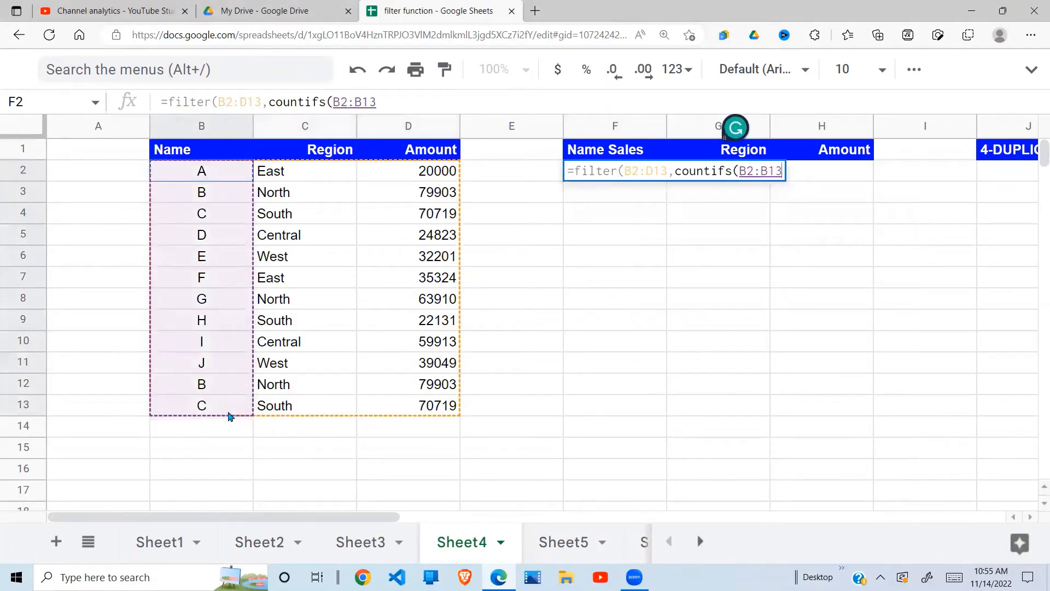
{"action": "type", "text": ","}
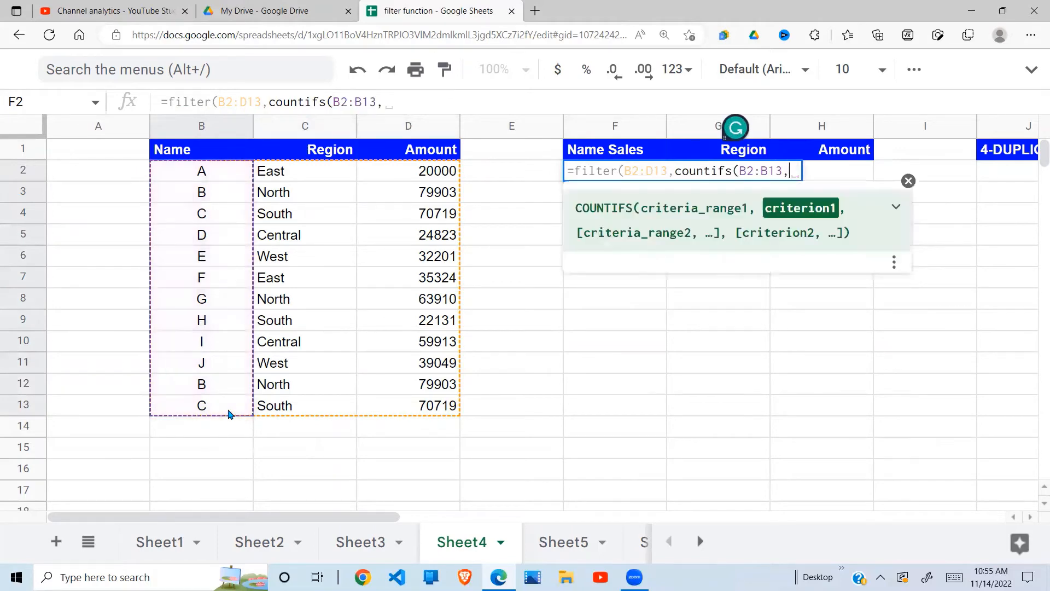
{"action": "left_click", "coordinate": [222, 176]}
{"action": "left_click_drag", "start_coordinate": [219, 204], "coordinate": [207, 409]}
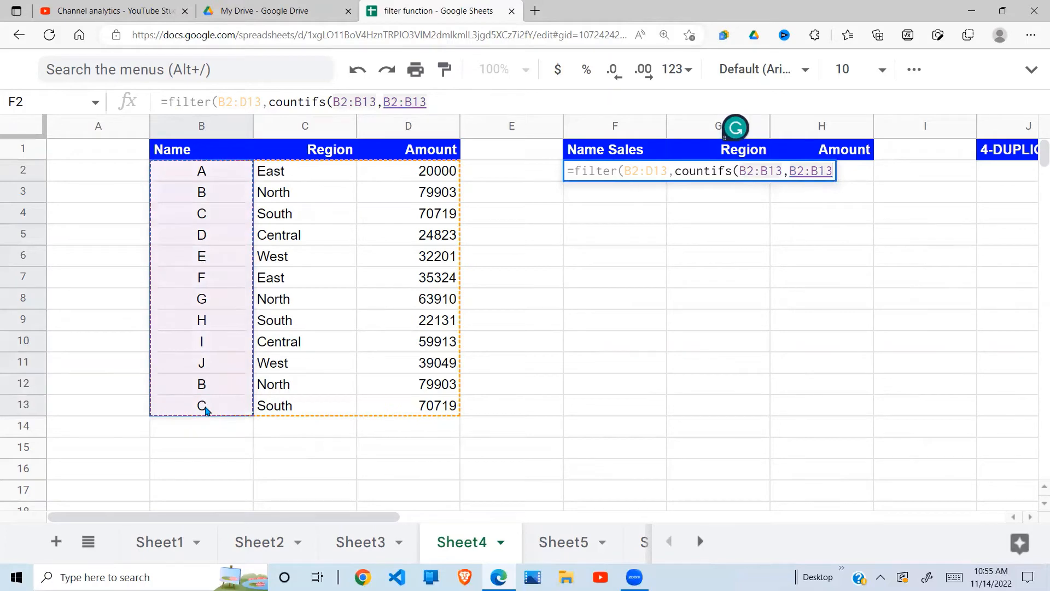
{"action": "type", "text": ","}
Step: Add C2:C13 to the COUNTIFS as both the second criteria range and its criterion
{"action": "left_click", "coordinate": [316, 174]}
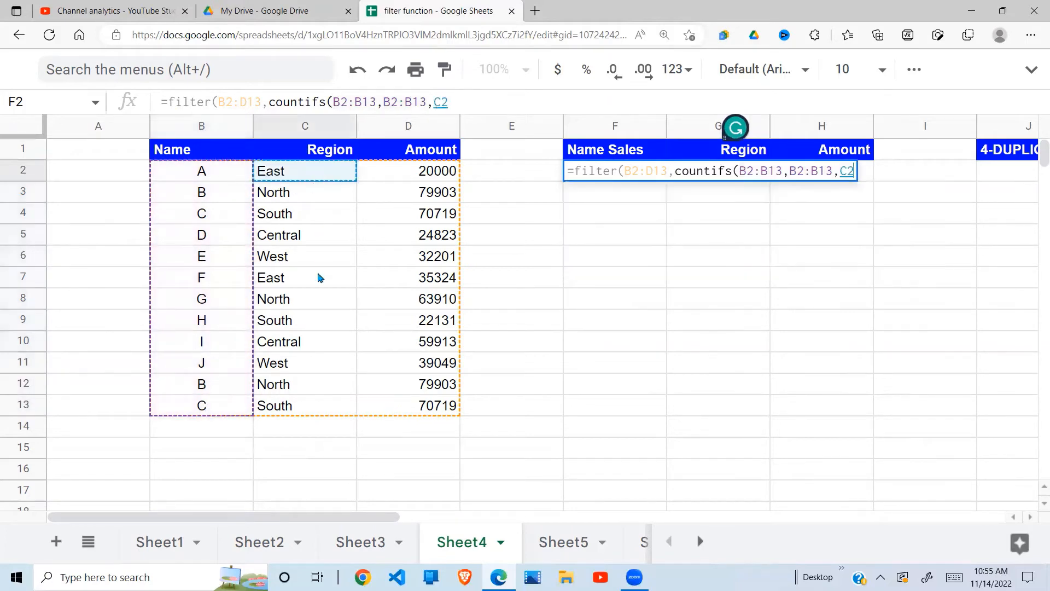
{"action": "left_click_drag", "start_coordinate": [320, 277], "coordinate": [307, 408]}
{"action": "left_click", "coordinate": [306, 410]}
{"action": "type", "text": ","}
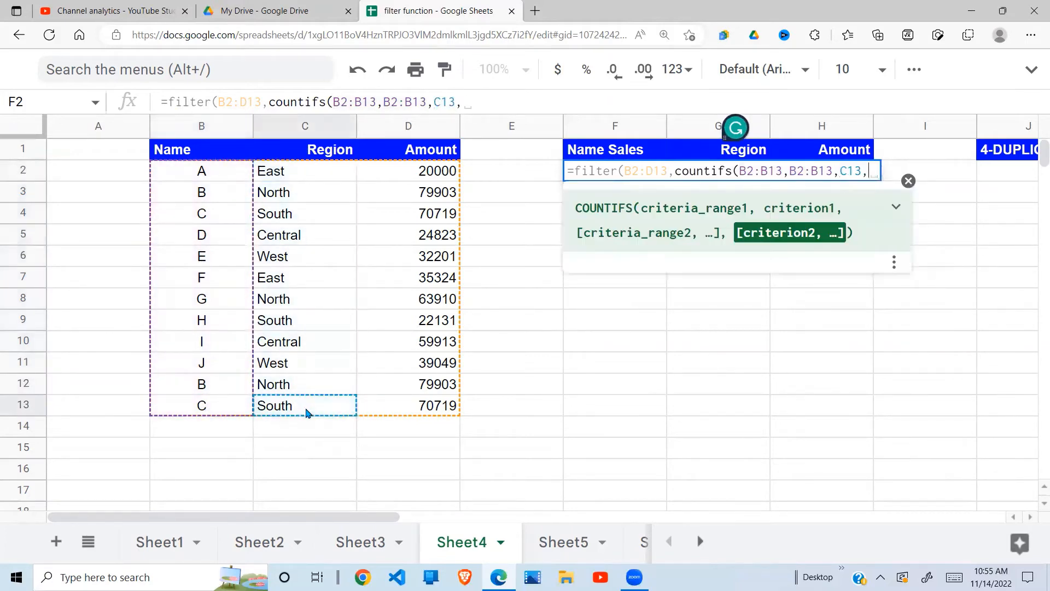
{"action": "left_click_drag", "start_coordinate": [306, 173], "coordinate": [298, 409]}
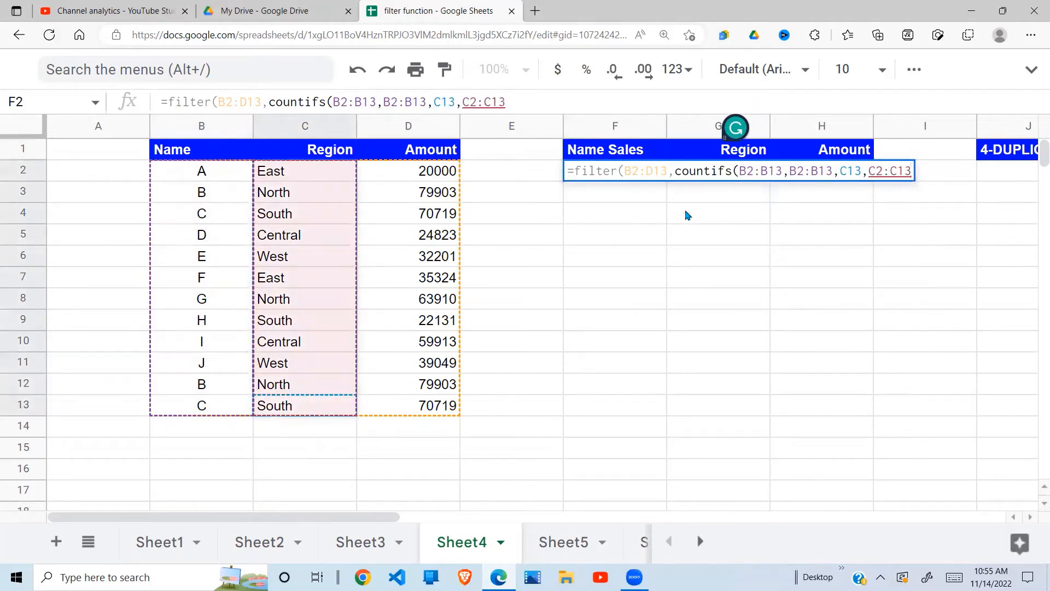
{"action": "left_click", "coordinate": [862, 172]}
{"action": "key", "text": "BackSpace"}
{"action": "key", "text": "BackSpace"}
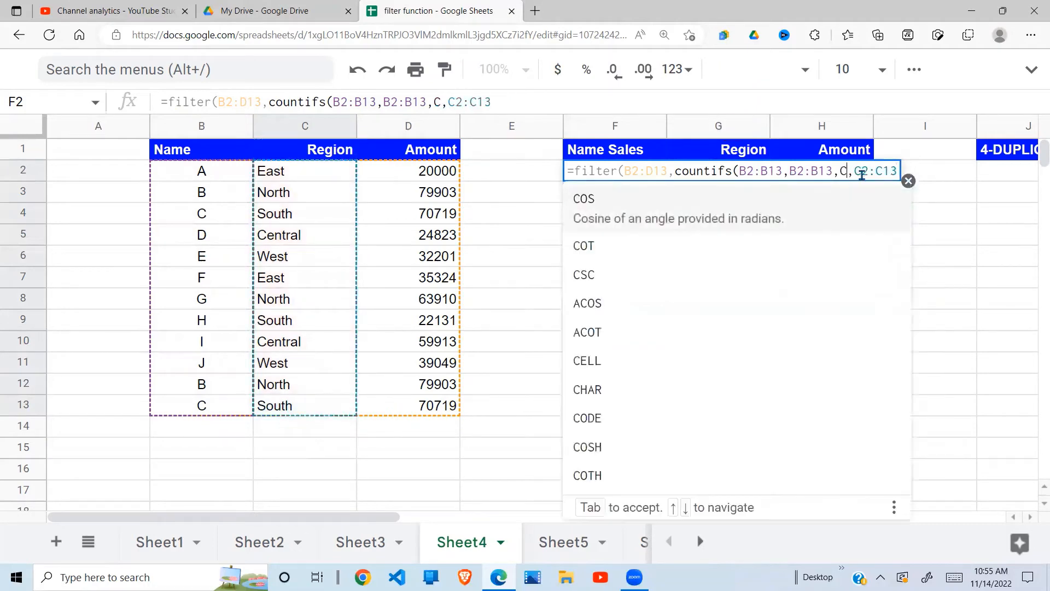
{"action": "type", "text": "2:c1"}
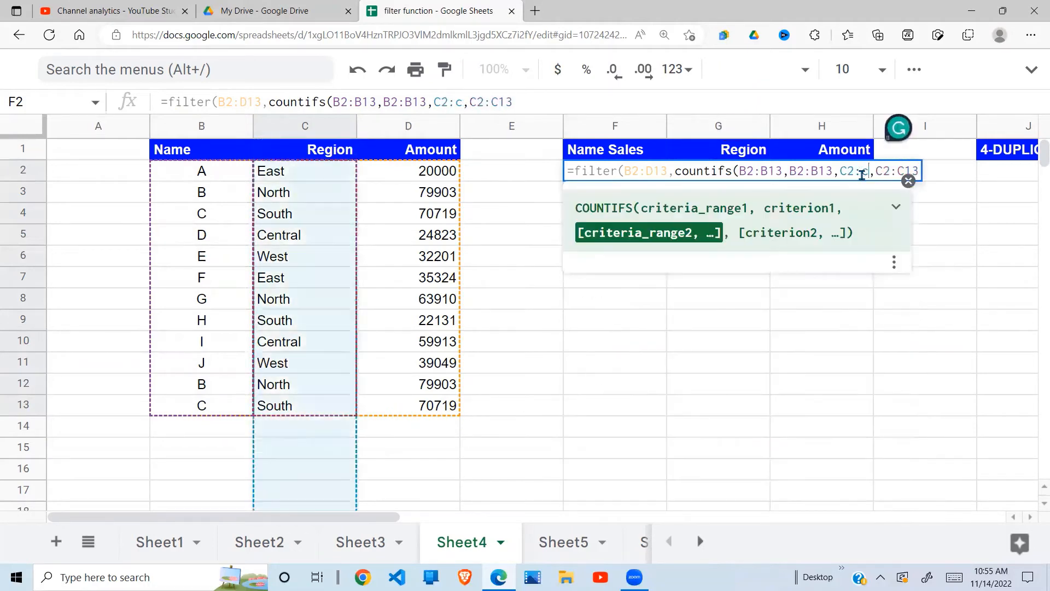
{"action": "type", "text": "3"}
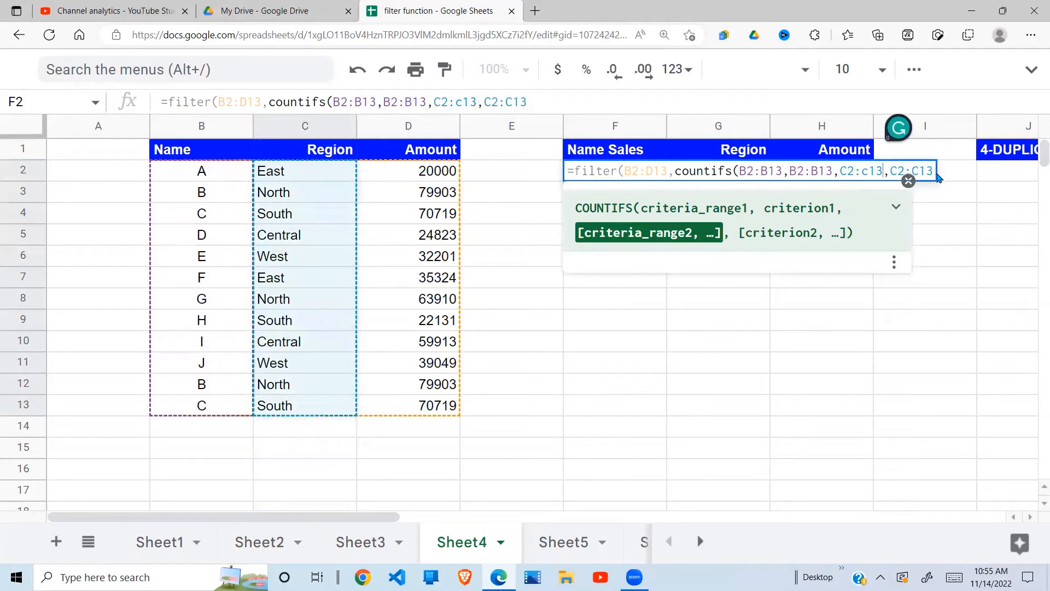
Step: Complete the condition by requiring the COUNTIFS result to be greater than 1, and enter the formula
{"action": "type", "text": ")"}
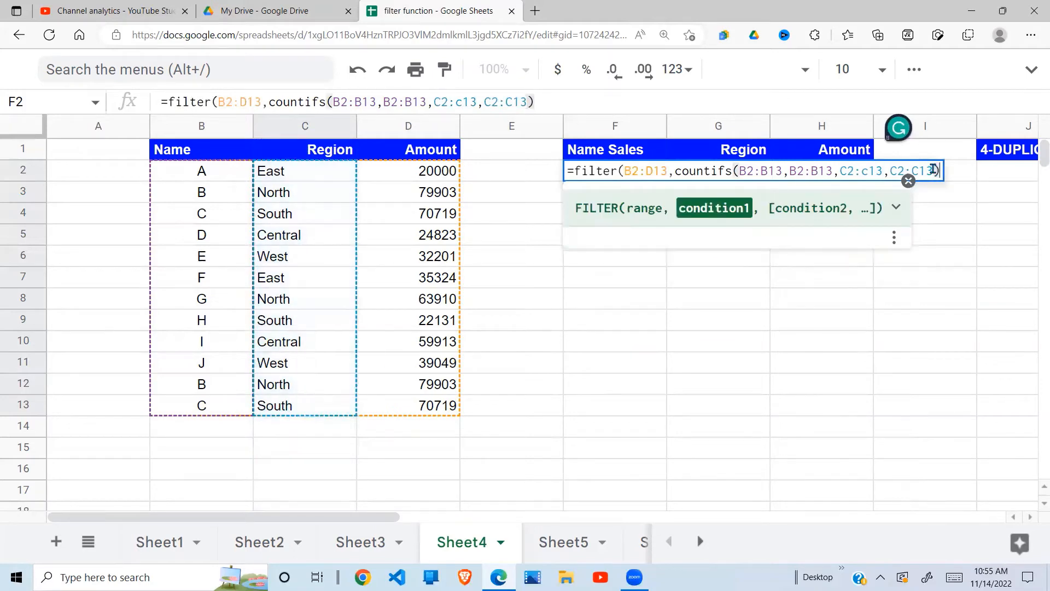
{"action": "type", "text": ">"}
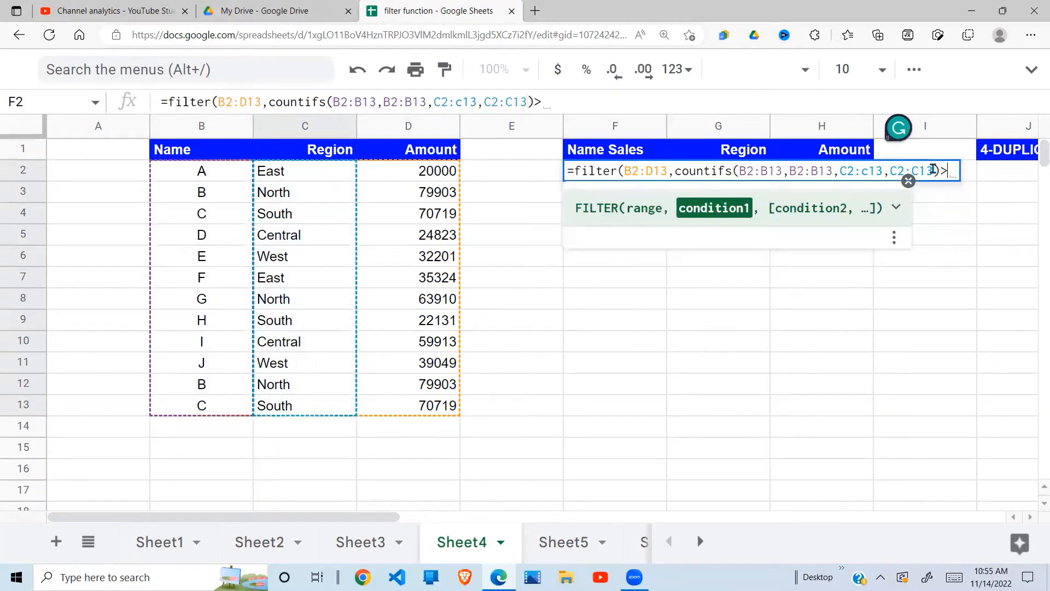
{"action": "type", "text": "1)"}
{"action": "key", "text": "Return"}
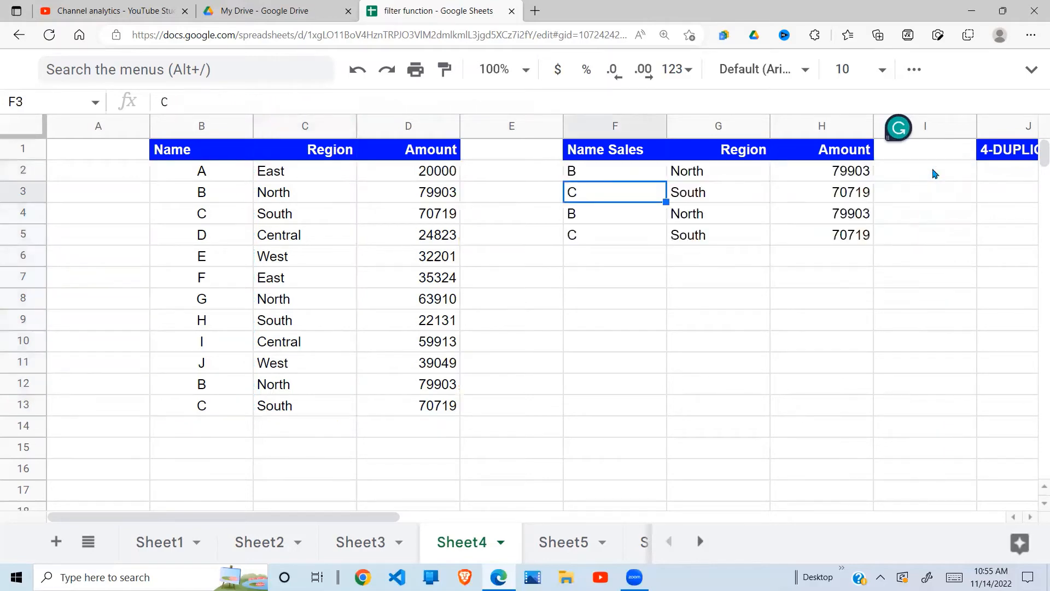
Step: Compare the filtered rows in F2:H5 with the repeated B and C records in rows 3:4 and 12:13 of the source table
{"action": "left_click", "coordinate": [787, 234]}
{"action": "left_click", "coordinate": [663, 261]}
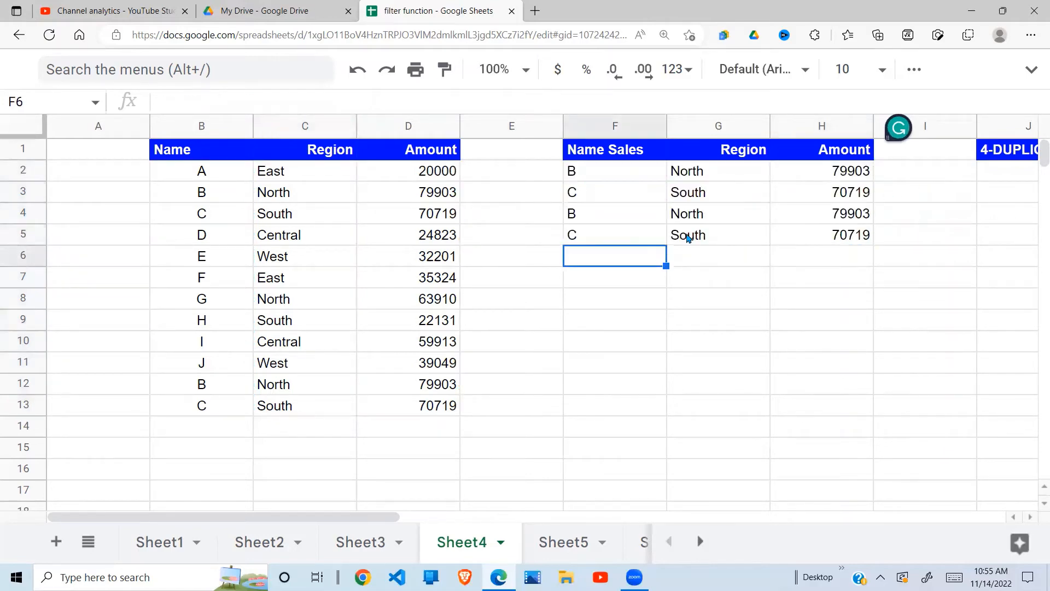
{"action": "left_click", "coordinate": [688, 237]}
{"action": "left_click_drag", "start_coordinate": [604, 174], "coordinate": [612, 197]}
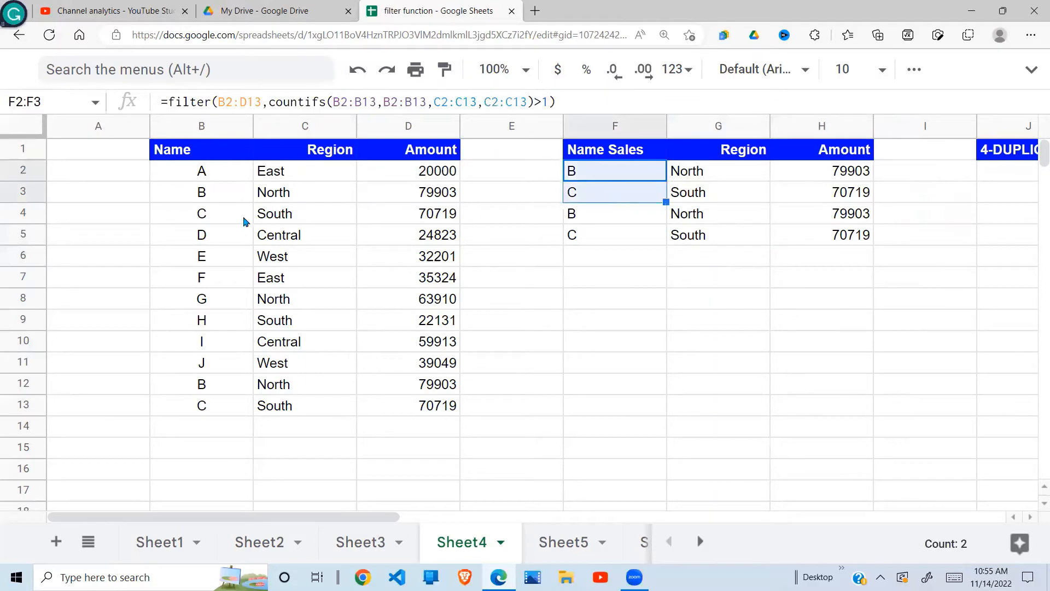
{"action": "left_click_drag", "start_coordinate": [222, 195], "coordinate": [219, 227]}
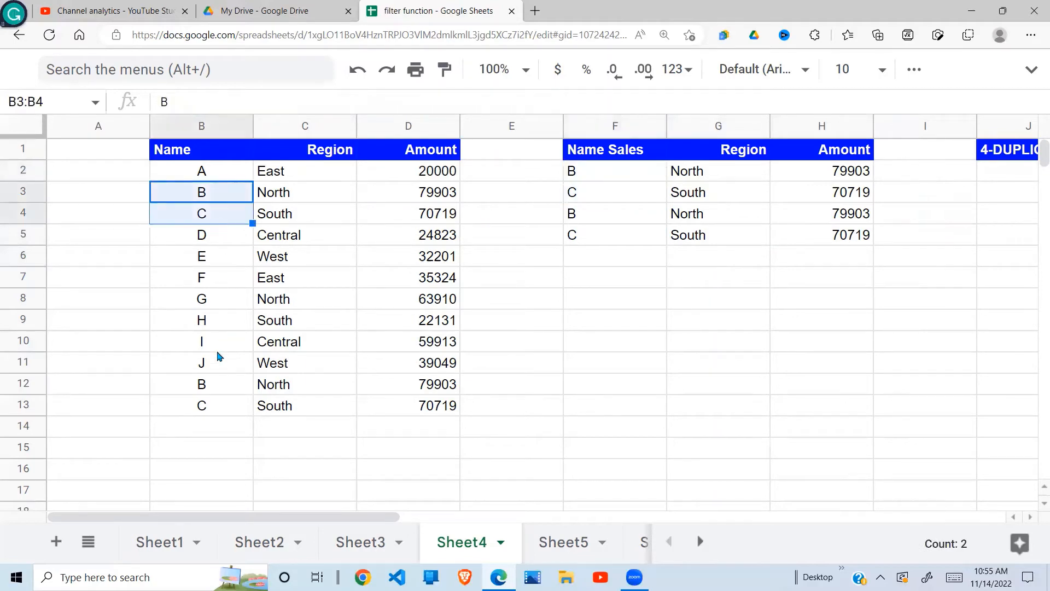
{"action": "left_click_drag", "start_coordinate": [210, 385], "coordinate": [219, 423]}
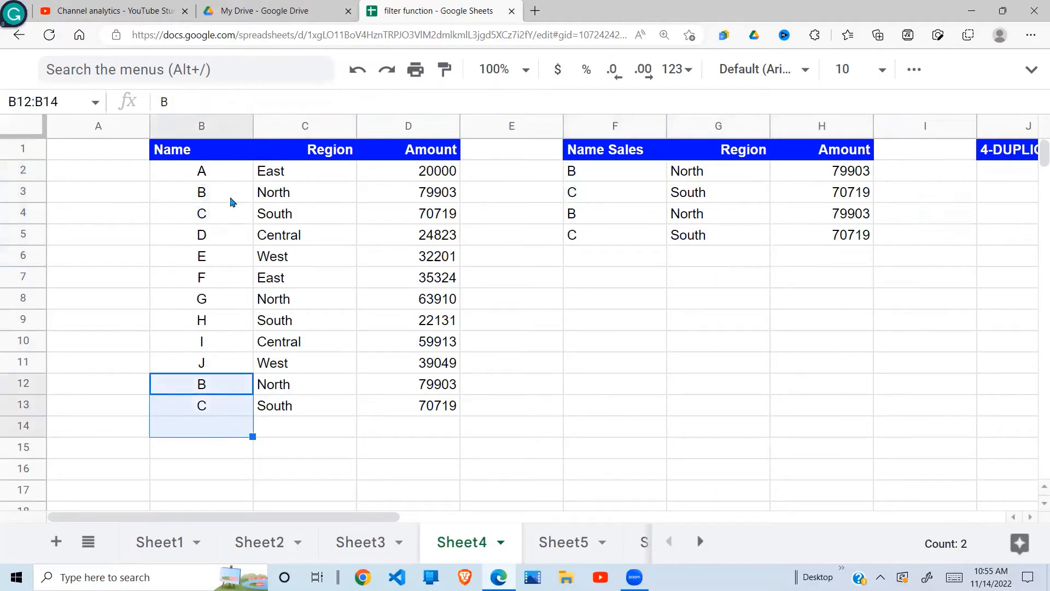
{"action": "left_click_drag", "start_coordinate": [231, 202], "coordinate": [444, 217]}
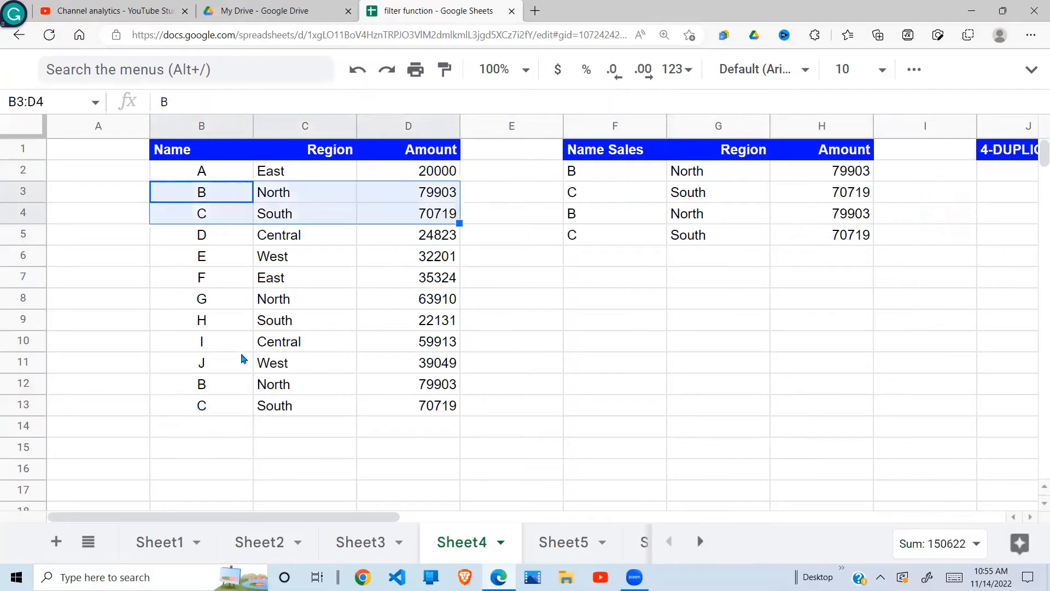
{"action": "left_click_drag", "start_coordinate": [204, 385], "coordinate": [448, 410]}
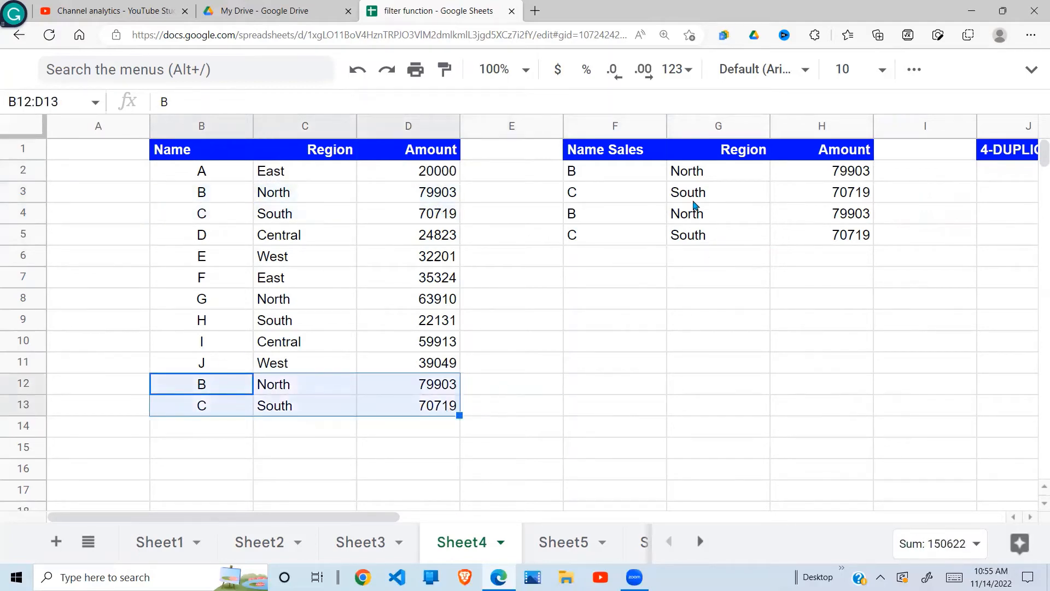
{"action": "left_click_drag", "start_coordinate": [603, 171], "coordinate": [818, 242]}
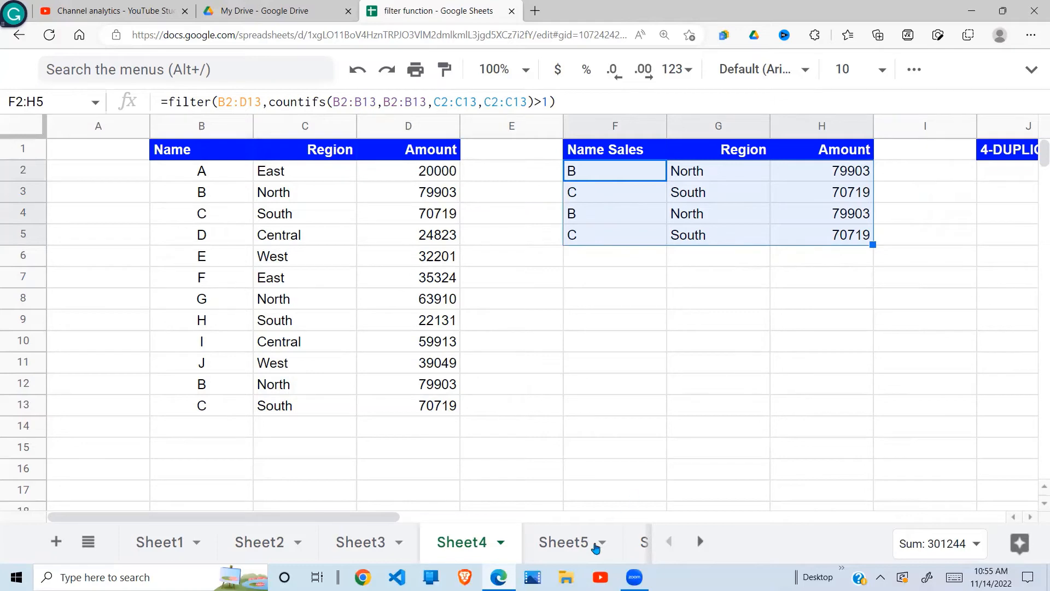
Step: Switch to Sheet5 and delete the existing FILTER formula in F2
{"action": "left_click", "coordinate": [564, 544]}
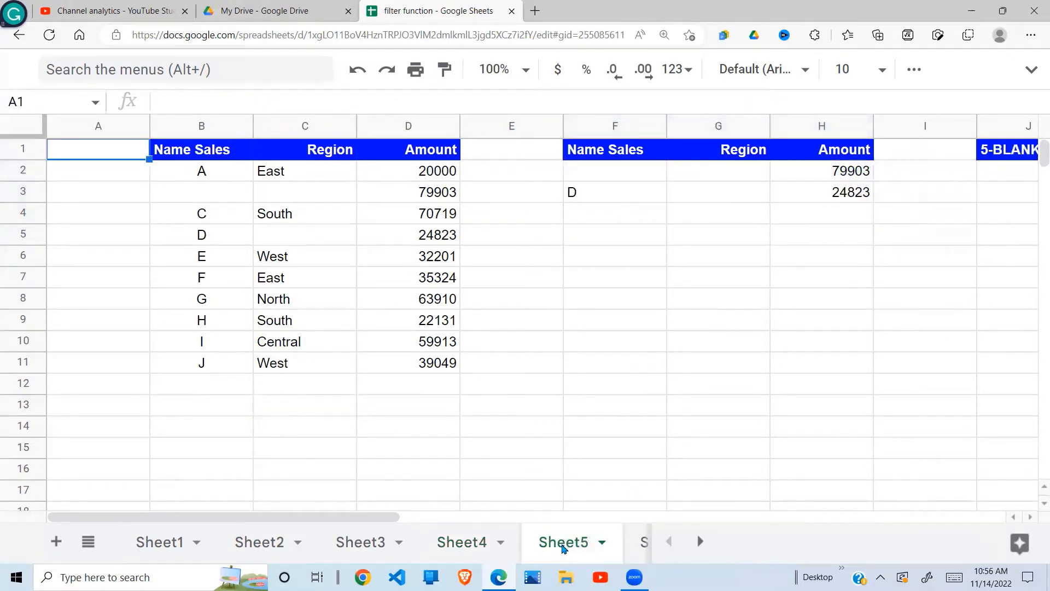
{"action": "left_click", "coordinate": [622, 170]}
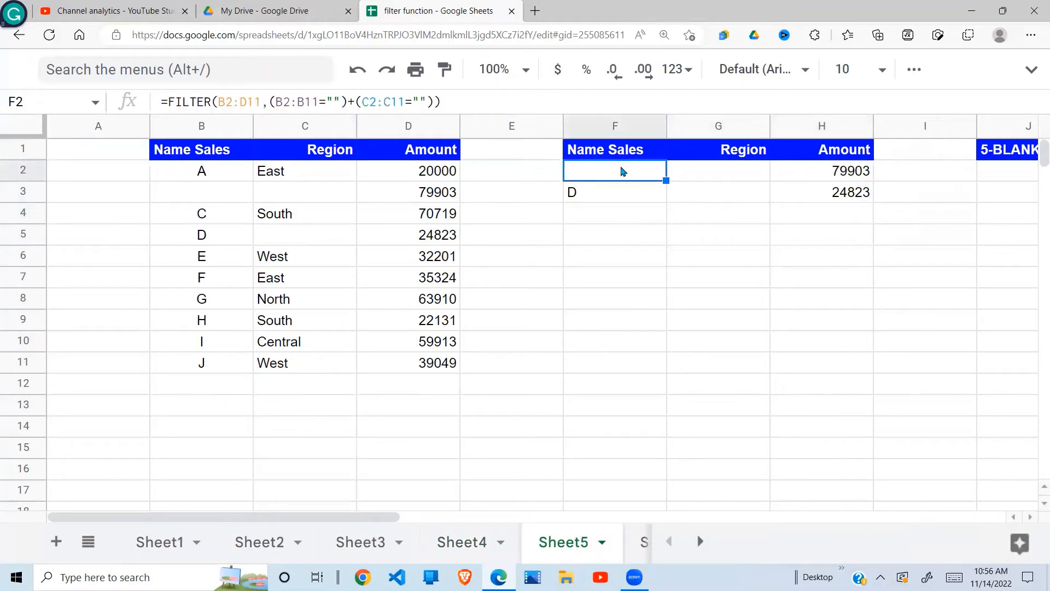
{"action": "key", "text": "Delete"}
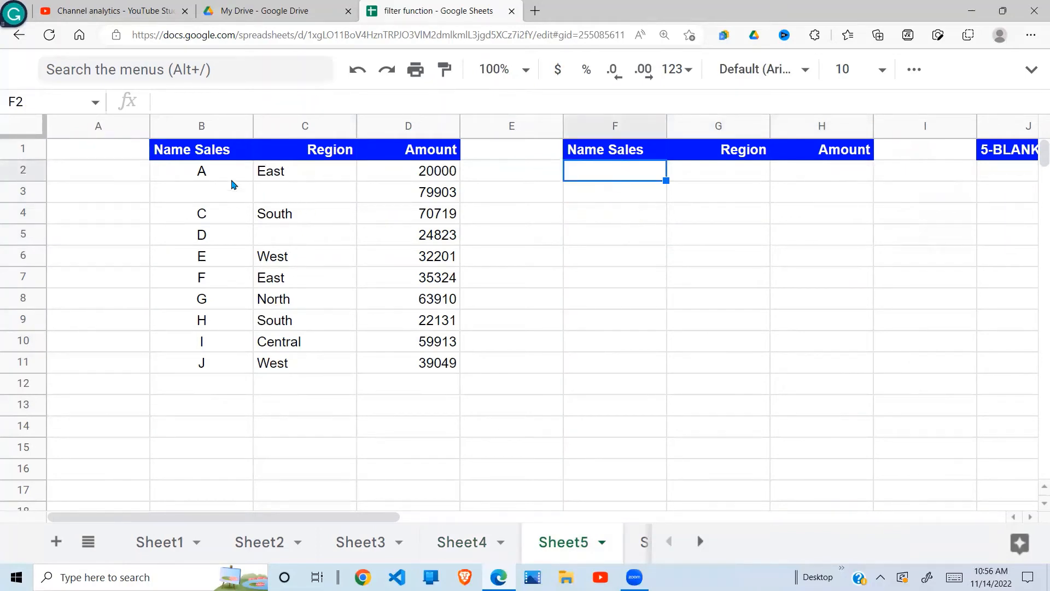
Step: Start a FILTER formula in F2 with the source table B2:D11 as its range
{"action": "left_click_drag", "start_coordinate": [231, 180], "coordinate": [419, 363]}
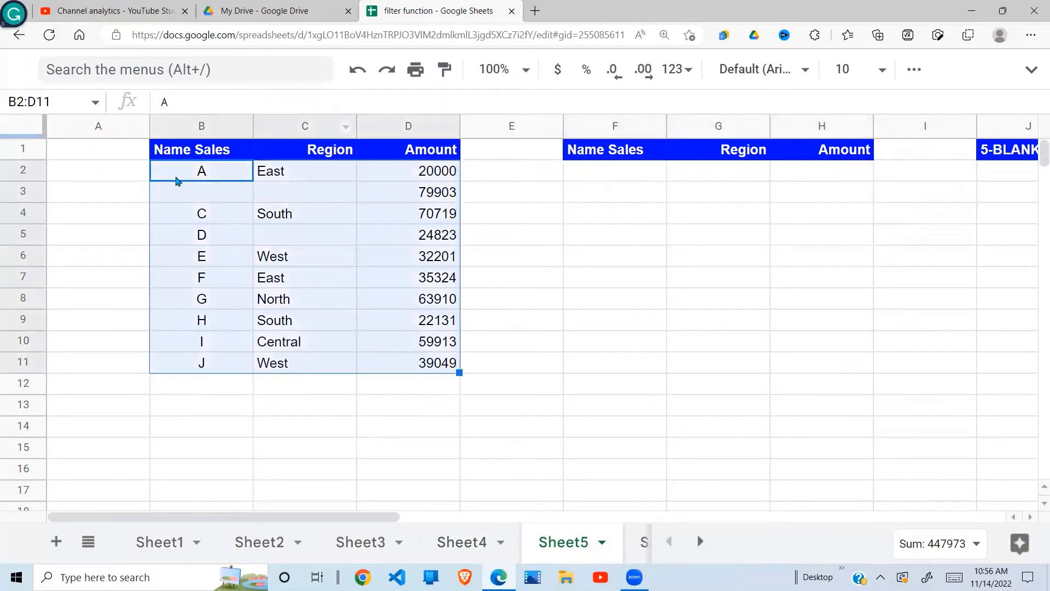
{"action": "left_click", "coordinate": [609, 182]}
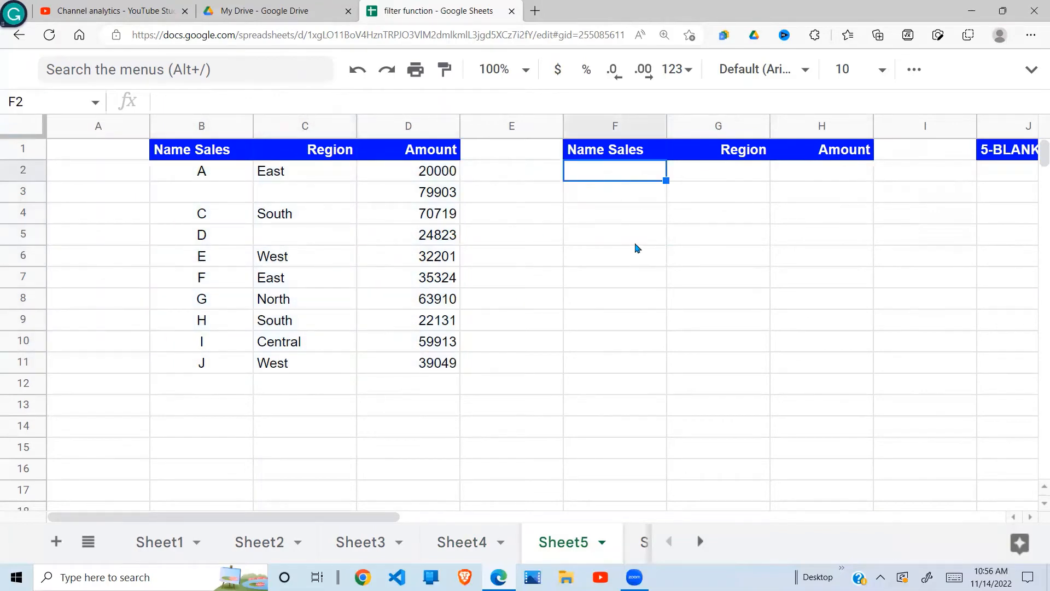
{"action": "type", "text": "=filter"}
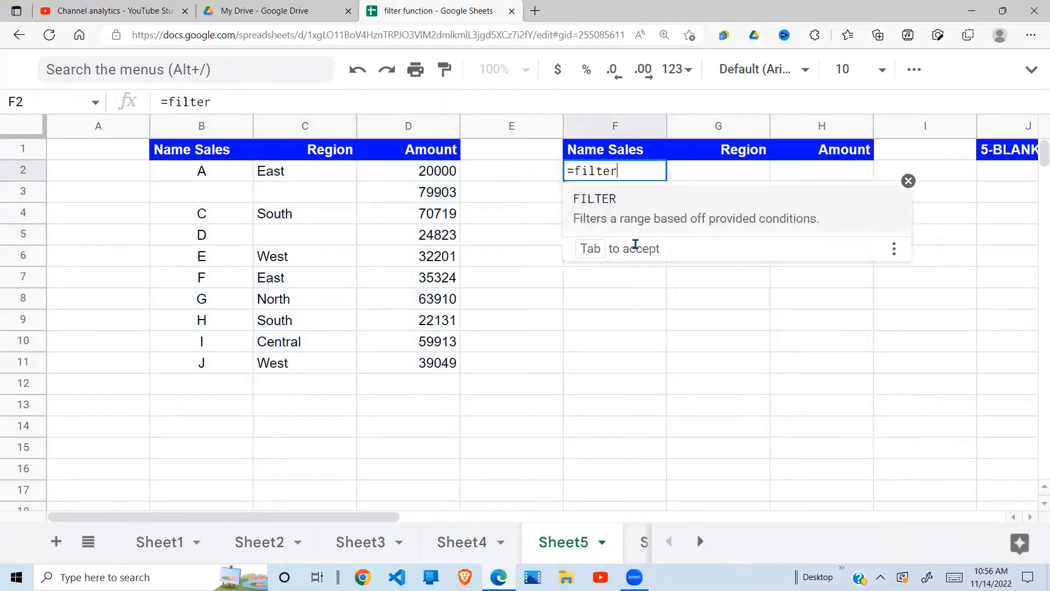
{"action": "type", "text": "("}
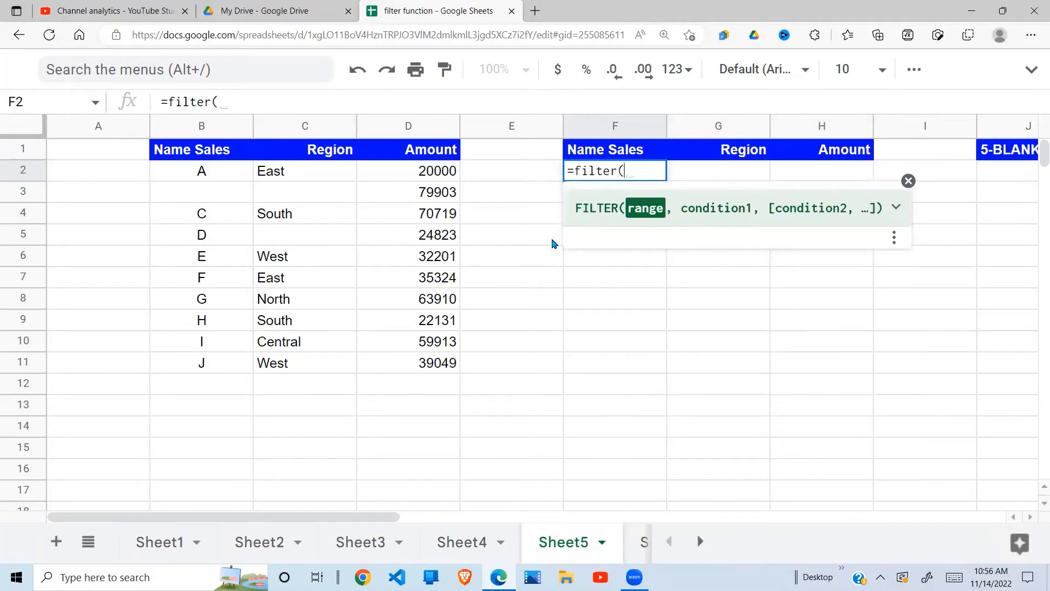
{"action": "left_click_drag", "start_coordinate": [225, 174], "coordinate": [423, 359]}
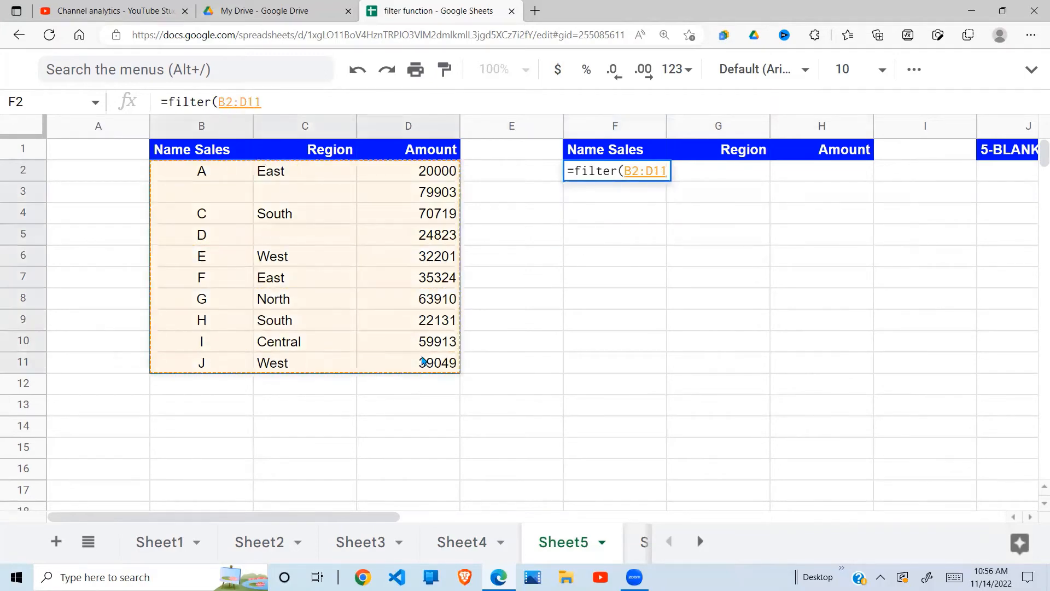
{"action": "type", "text": ","}
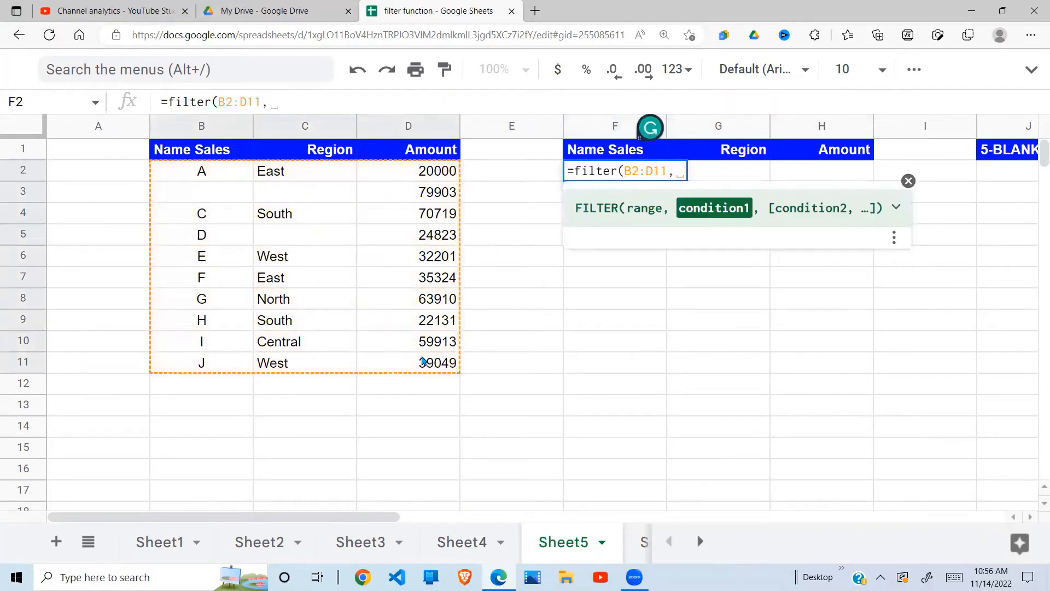
Step: Add the condition that Name Sales cells B2:B11 equal an empty string, and enclose it in parentheses
{"action": "left_click_drag", "start_coordinate": [225, 173], "coordinate": [223, 375]}
{"action": "type", "text": "=\"\""}
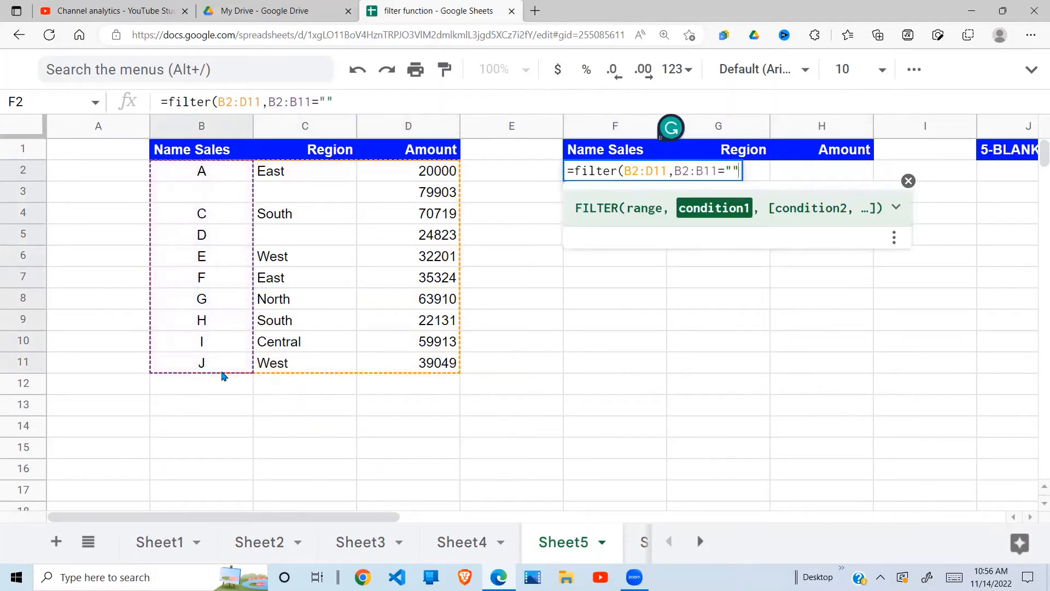
{"action": "left_click", "coordinate": [676, 172]}
{"action": "type", "text": "("}
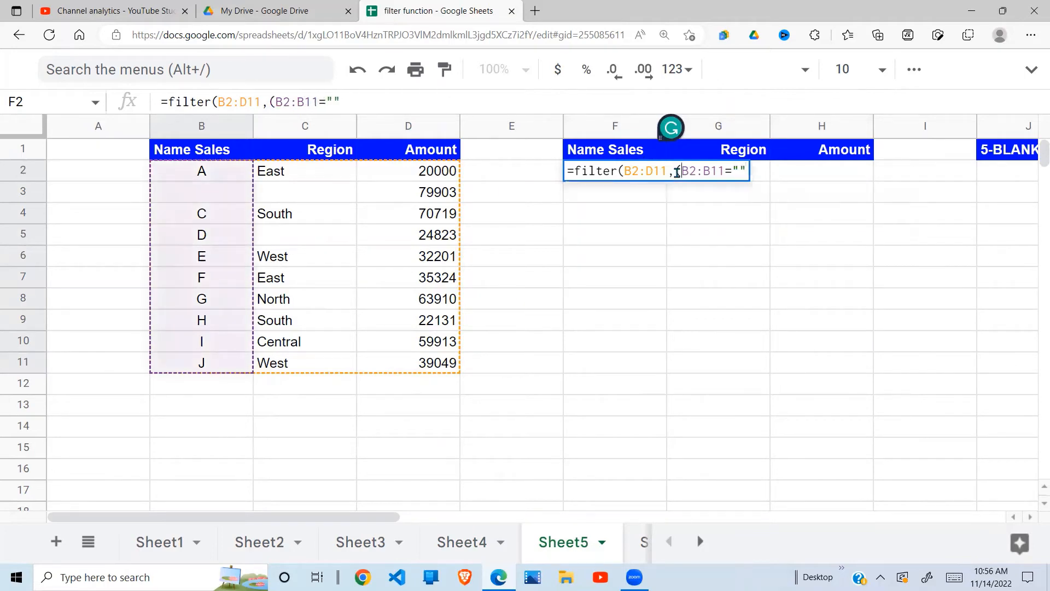
{"action": "left_click", "coordinate": [743, 170]}
{"action": "type", "text": ")"}
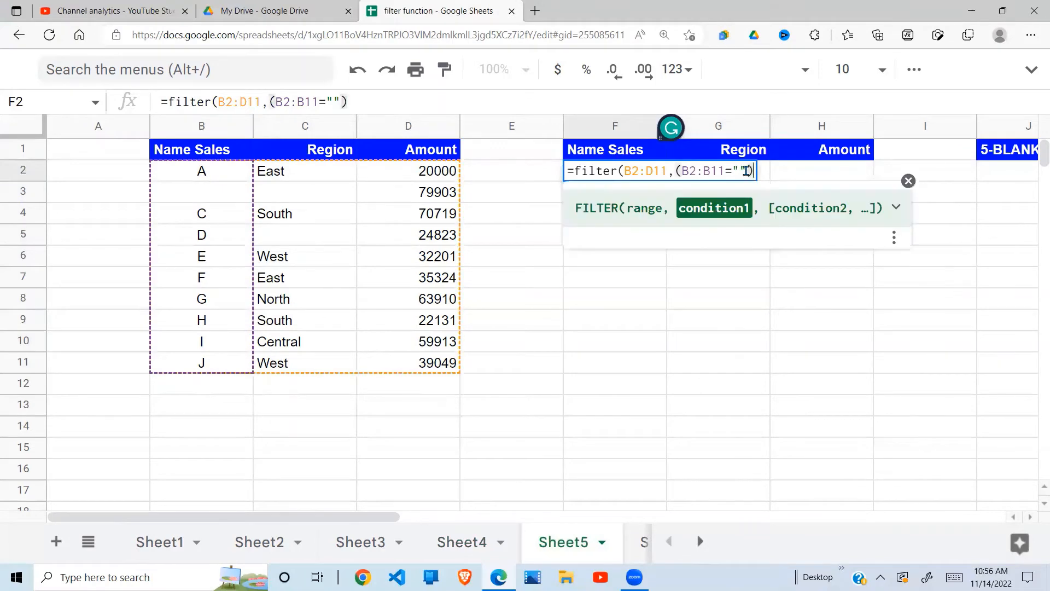
Step: Add an OR condition with + for blank Region cells, (C2:C11=""), and enter the formula
{"action": "type", "text": "+("}
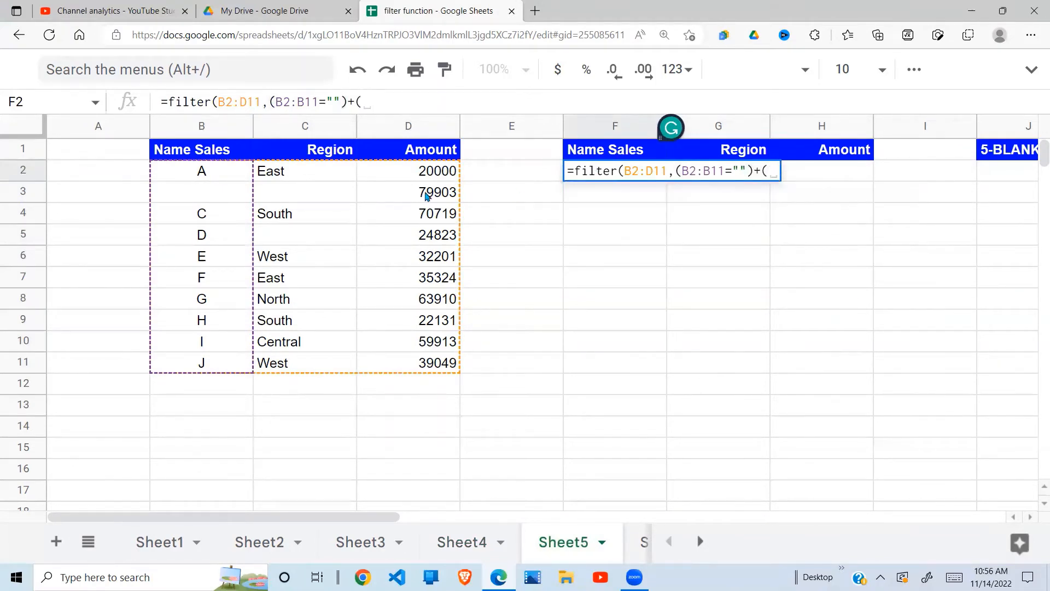
{"action": "left_click_drag", "start_coordinate": [339, 174], "coordinate": [335, 374]}
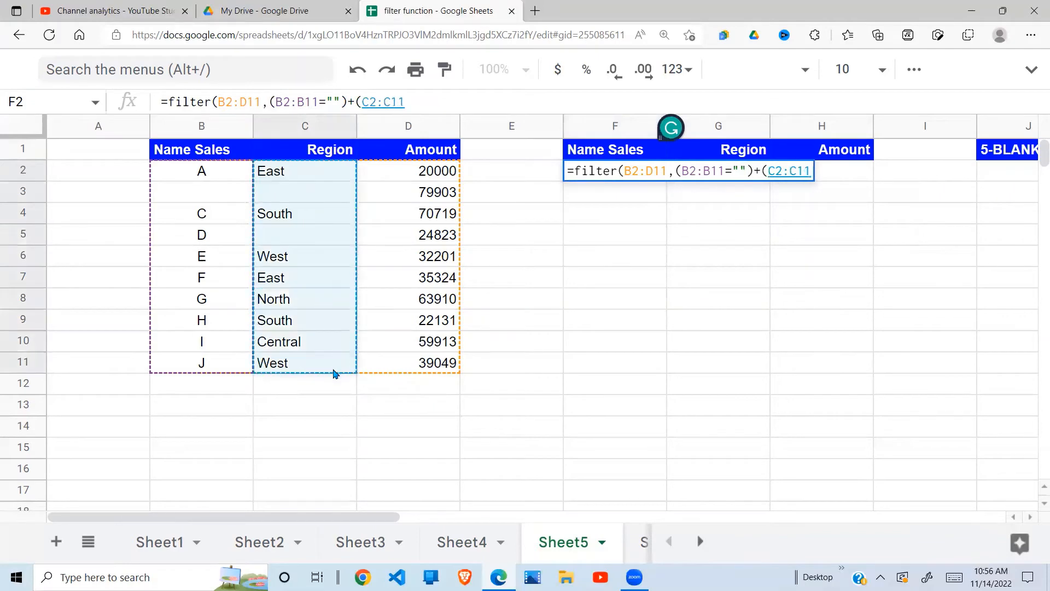
{"action": "type", "text": "=\"\""}
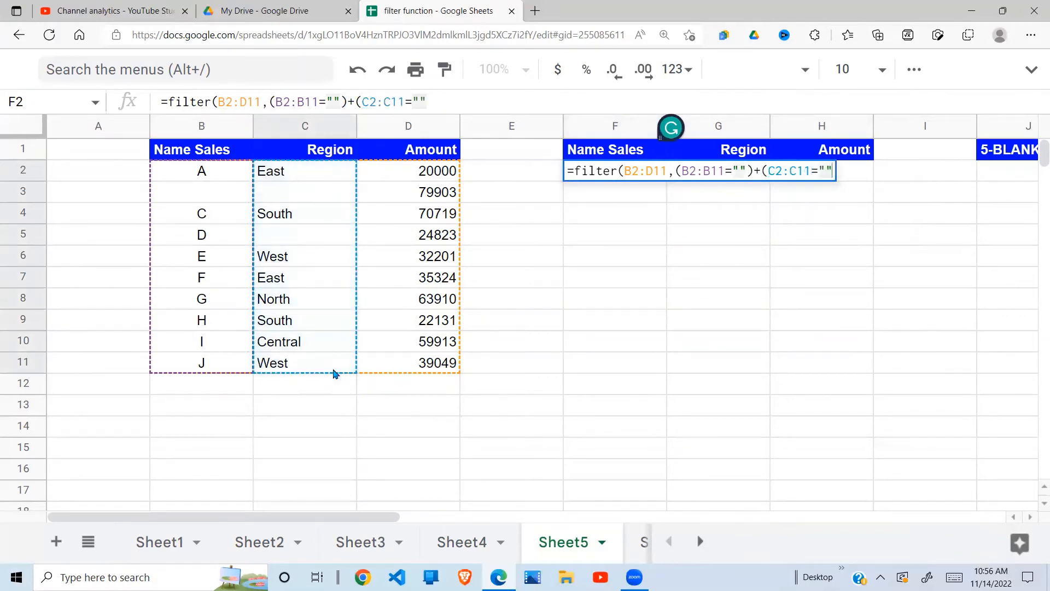
{"action": "type", "text": ")"}
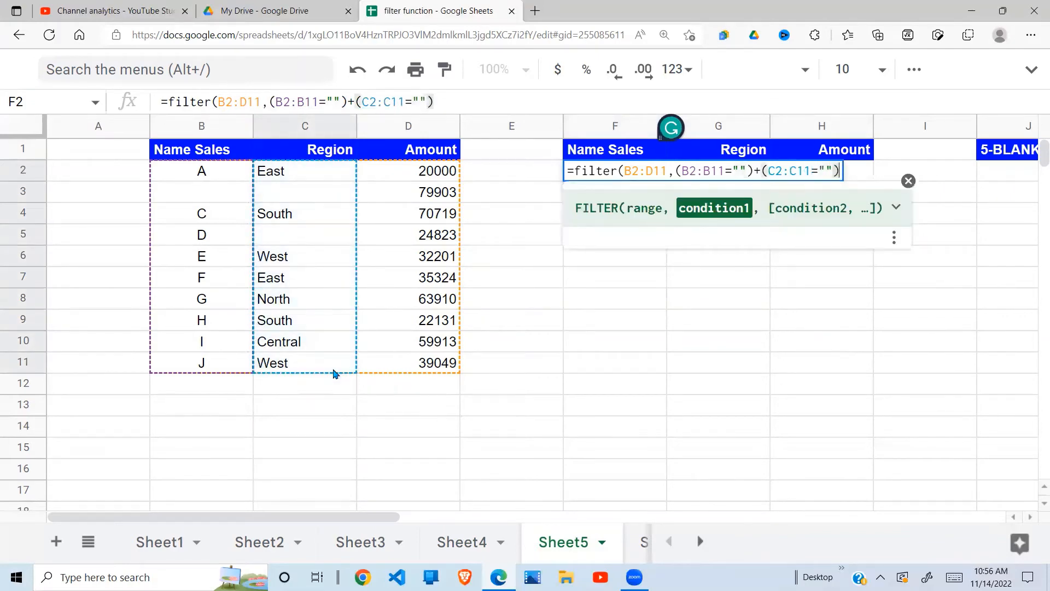
{"action": "type", "text": ")"}
{"action": "key", "text": "Return"}
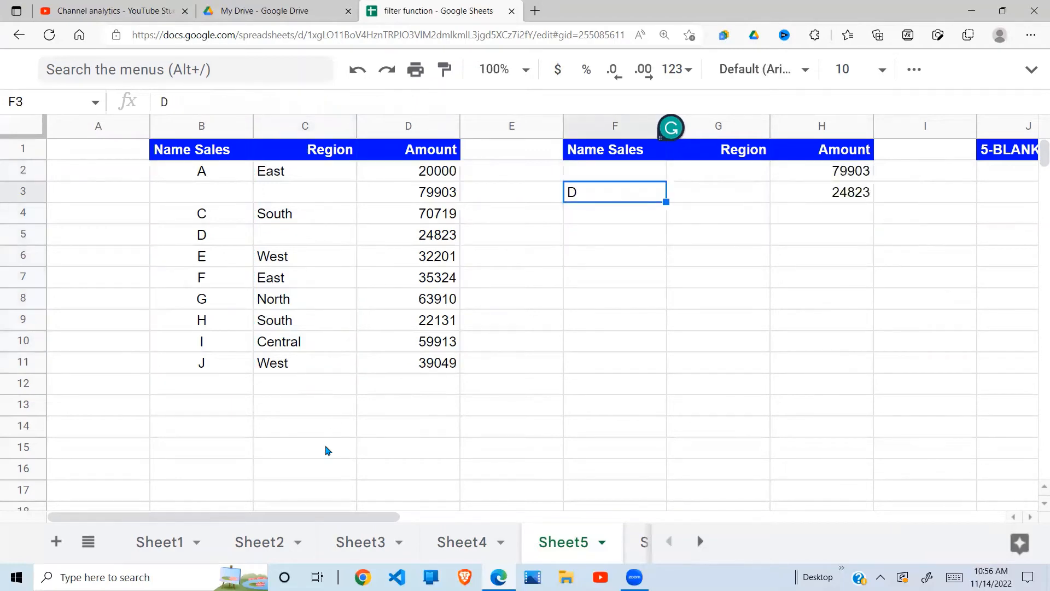
Step: Compare the filtered rows in F2:H3 with the source rows 3 and 5 that contain blank cells
{"action": "left_click", "coordinate": [694, 280]}
{"action": "left_click", "coordinate": [643, 214]}
{"action": "left_click", "coordinate": [616, 191]}
{"action": "left_click", "coordinate": [232, 200]}
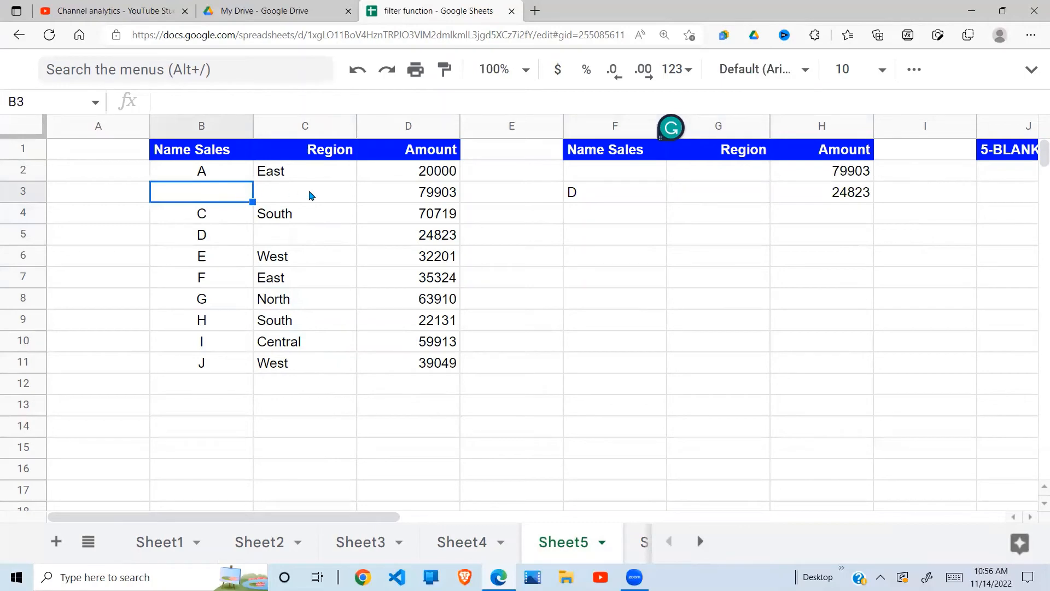
{"action": "left_click", "coordinate": [311, 195]}
{"action": "left_click", "coordinate": [209, 180]}
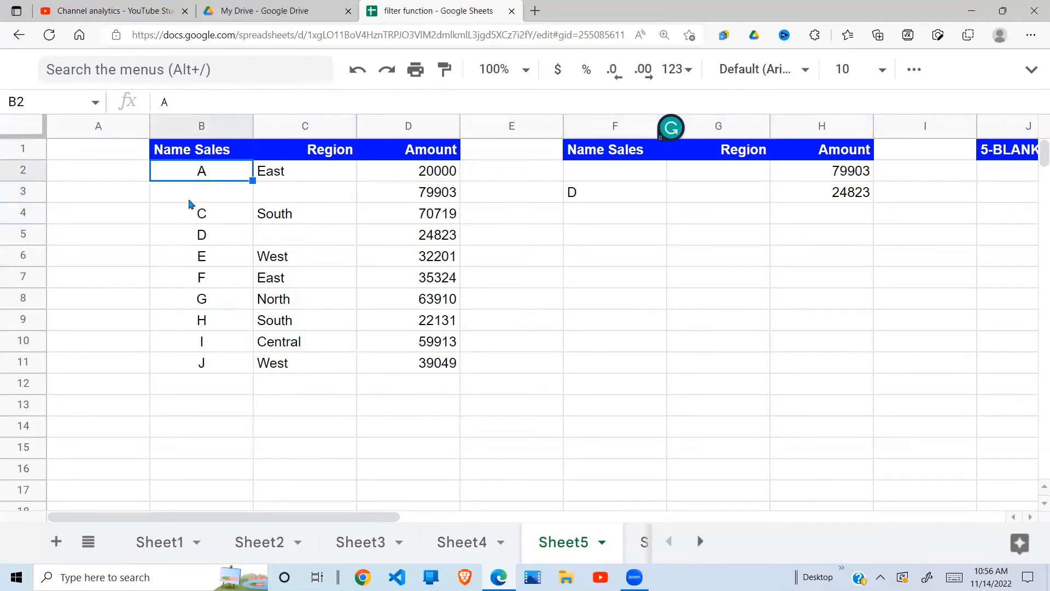
{"action": "left_click_drag", "start_coordinate": [189, 198], "coordinate": [468, 197]}
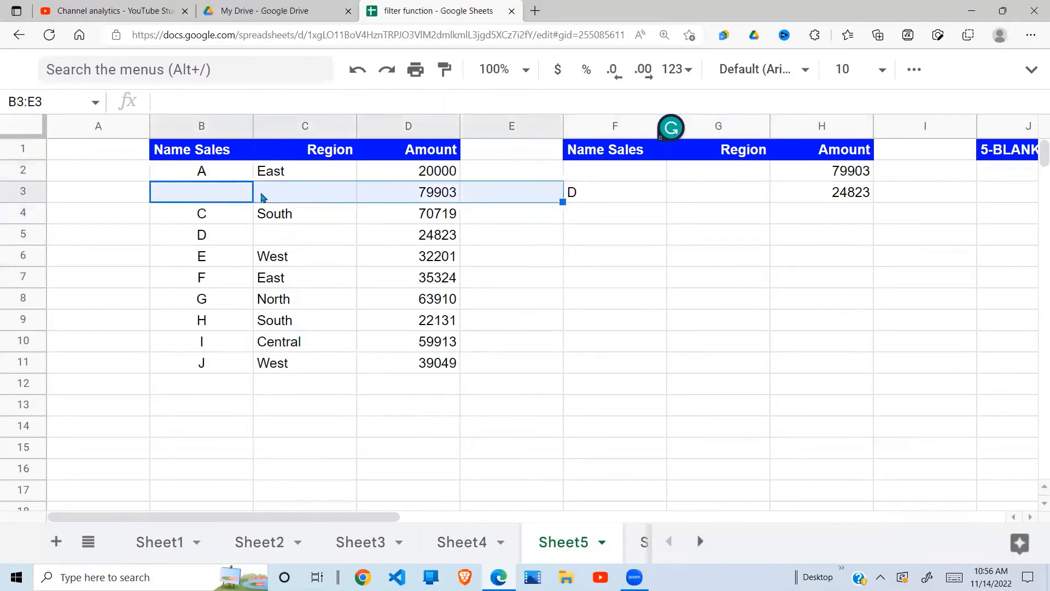
{"action": "left_click_drag", "start_coordinate": [605, 174], "coordinate": [843, 174]}
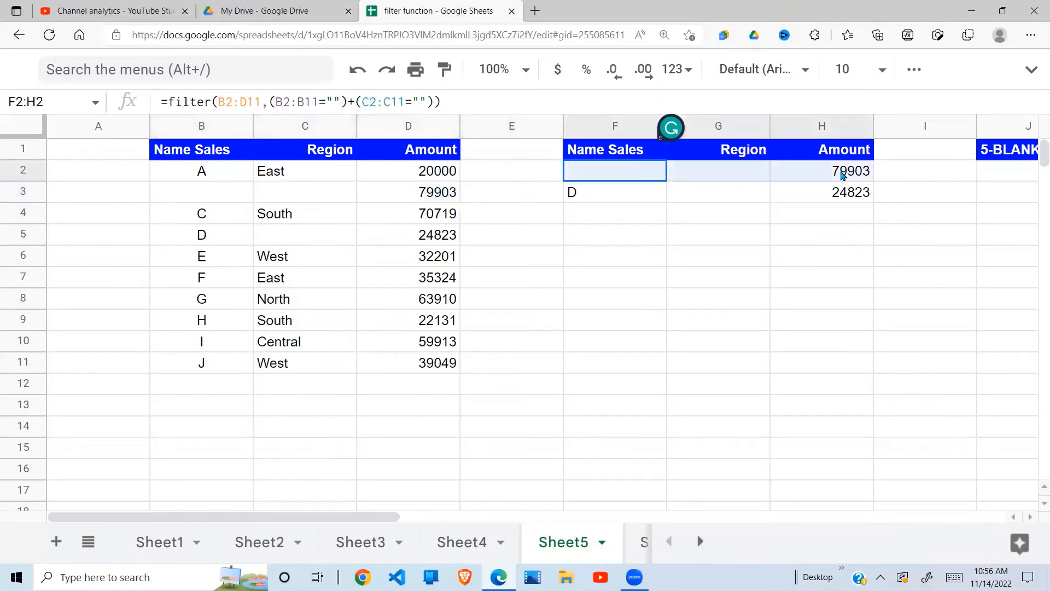
{"action": "left_click_drag", "start_coordinate": [307, 199], "coordinate": [452, 196]}
{"action": "left_click_drag", "start_coordinate": [176, 242], "coordinate": [316, 242]}
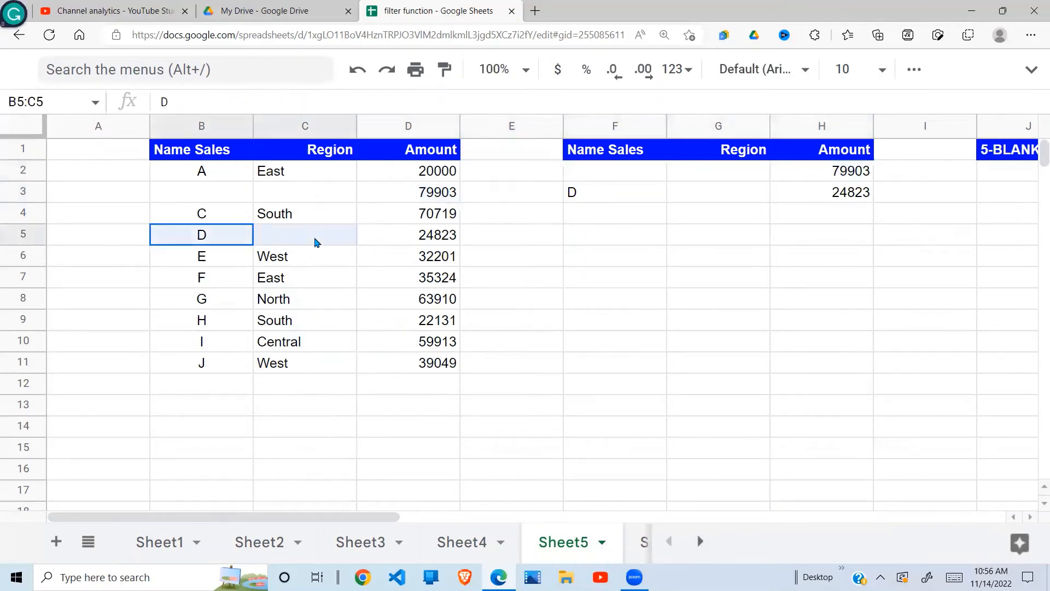
{"action": "left_click", "coordinate": [339, 243]}
{"action": "left_click_drag", "start_coordinate": [204, 236], "coordinate": [429, 247]}
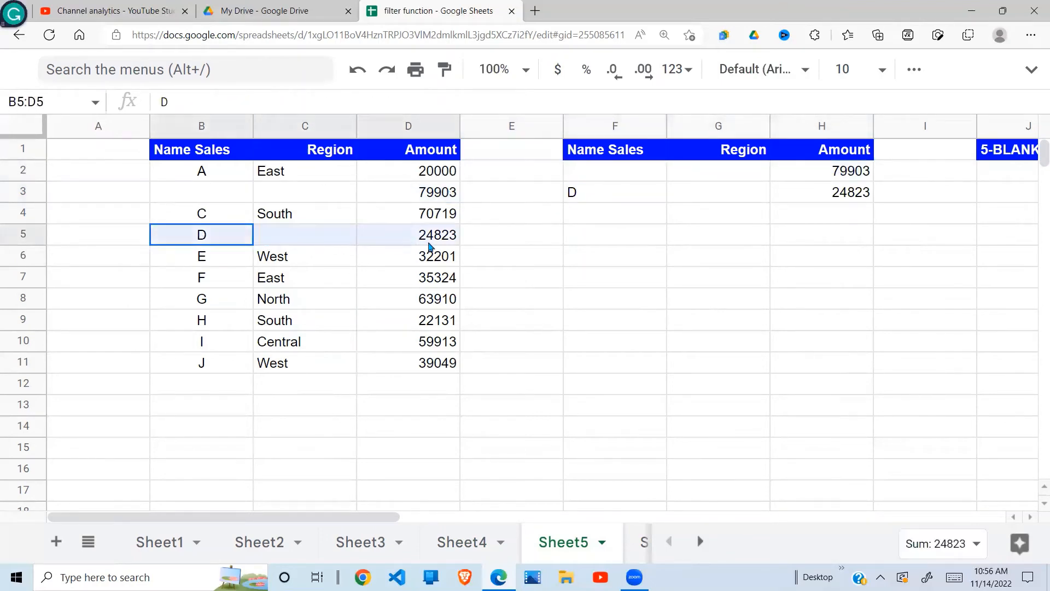
{"action": "left_click", "coordinate": [624, 199]}
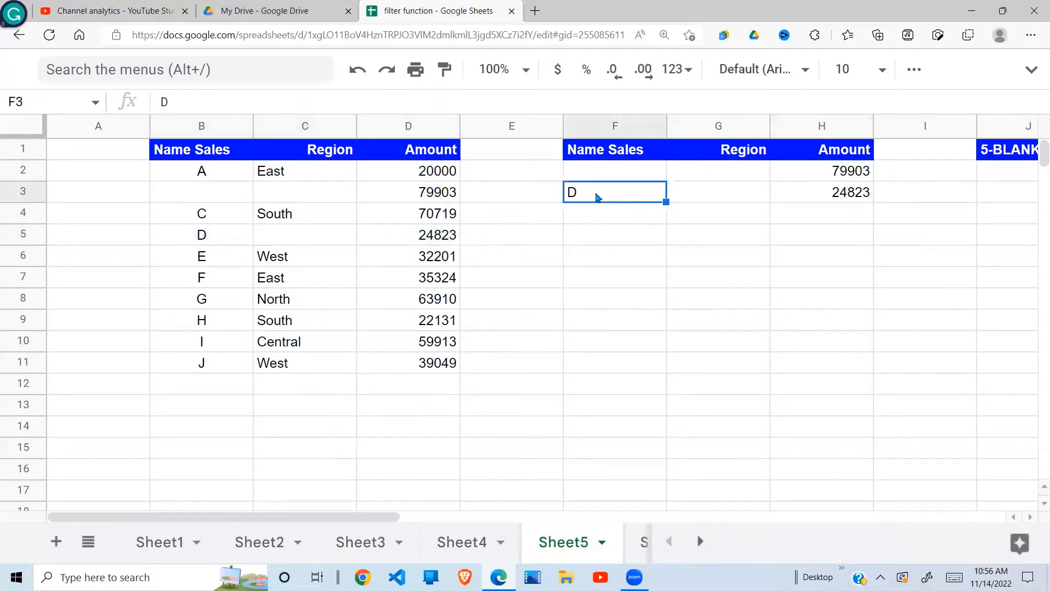
Step: Replace the + between the two blank conditions in F2's formula with * for AND logic, and enter it
{"action": "left_click", "coordinate": [621, 172]}
{"action": "left_click", "coordinate": [352, 103]}
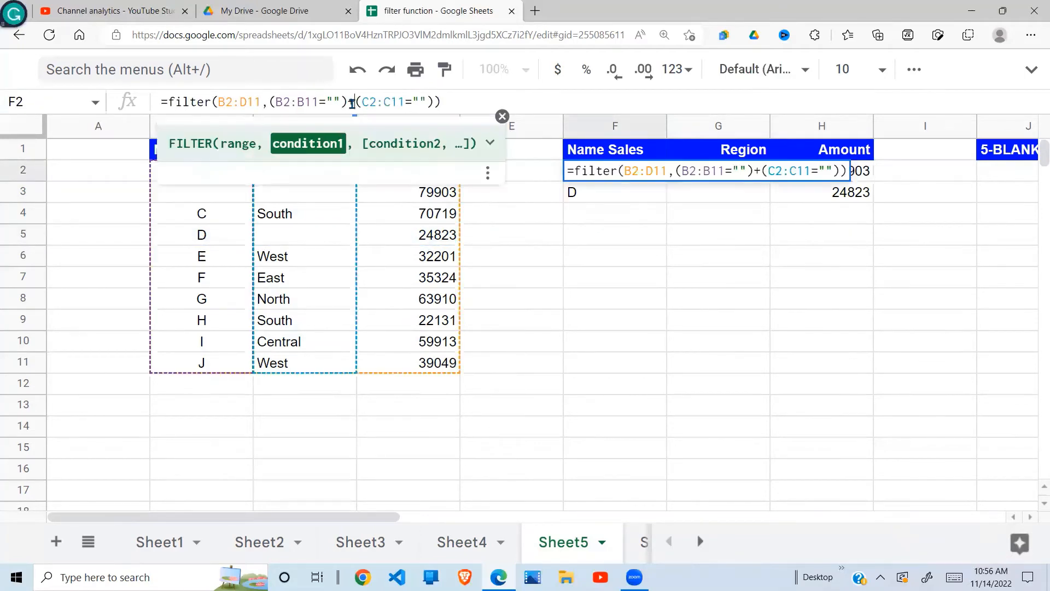
{"action": "key", "text": "BackSpace"}
{"action": "type", "text": "8"}
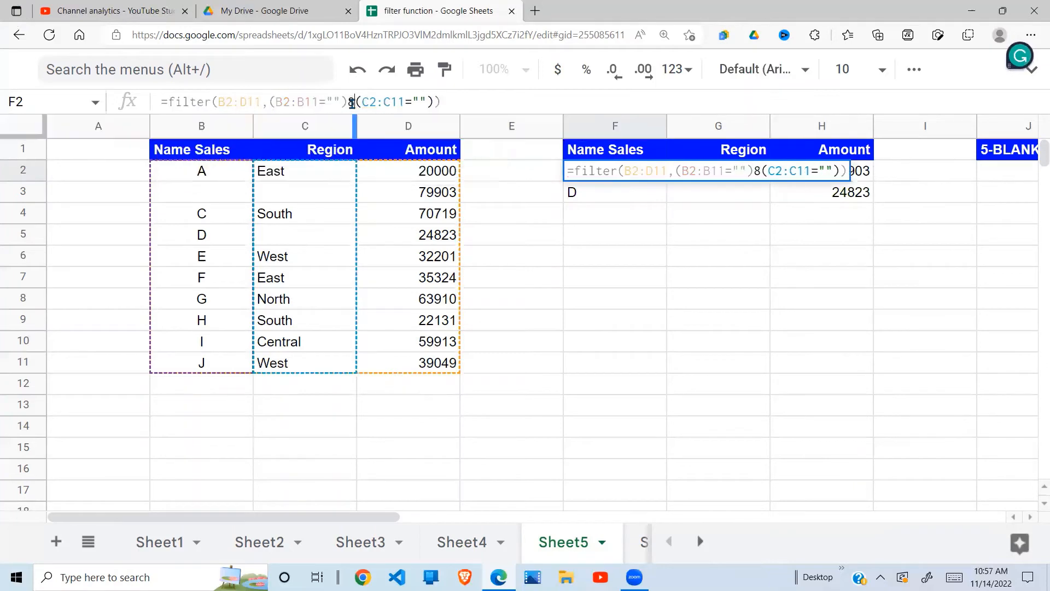
{"action": "key", "text": "BackSpace"}
{"action": "type", "text": "*"}
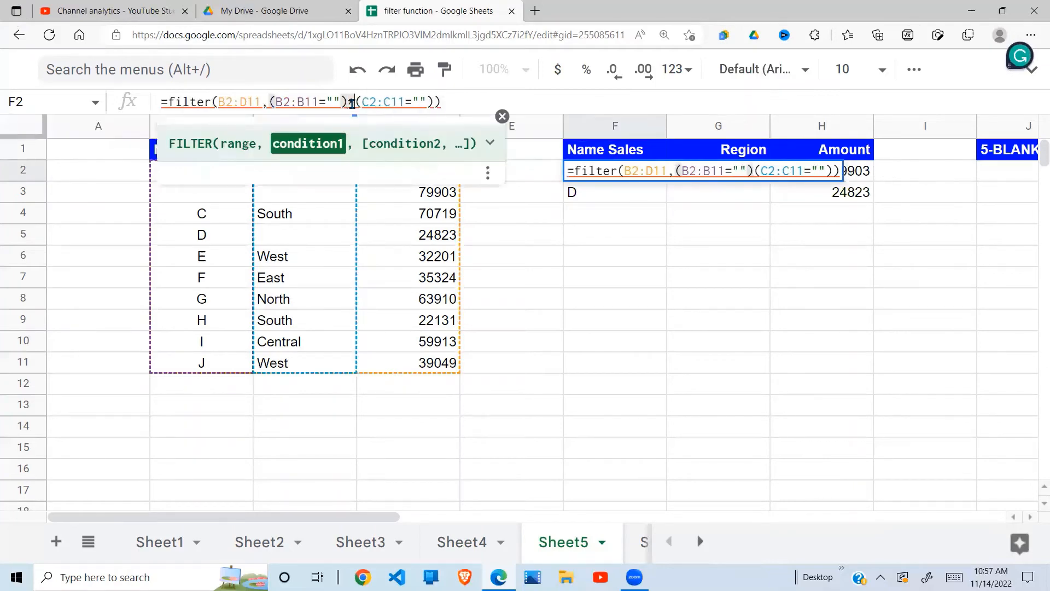
{"action": "key", "text": "Return"}
Step: Compare the filtered row in F2:H2 with the blank name and region cells in row 3, and review F2's formula
{"action": "left_click", "coordinate": [717, 175]}
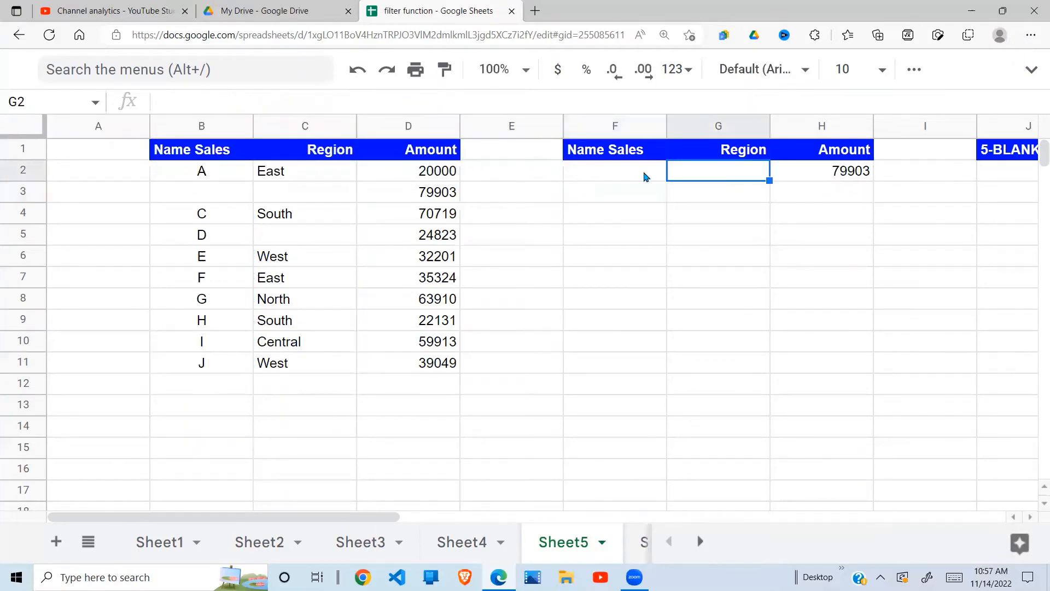
{"action": "left_click_drag", "start_coordinate": [644, 173], "coordinate": [774, 172]}
{"action": "left_click", "coordinate": [274, 191]}
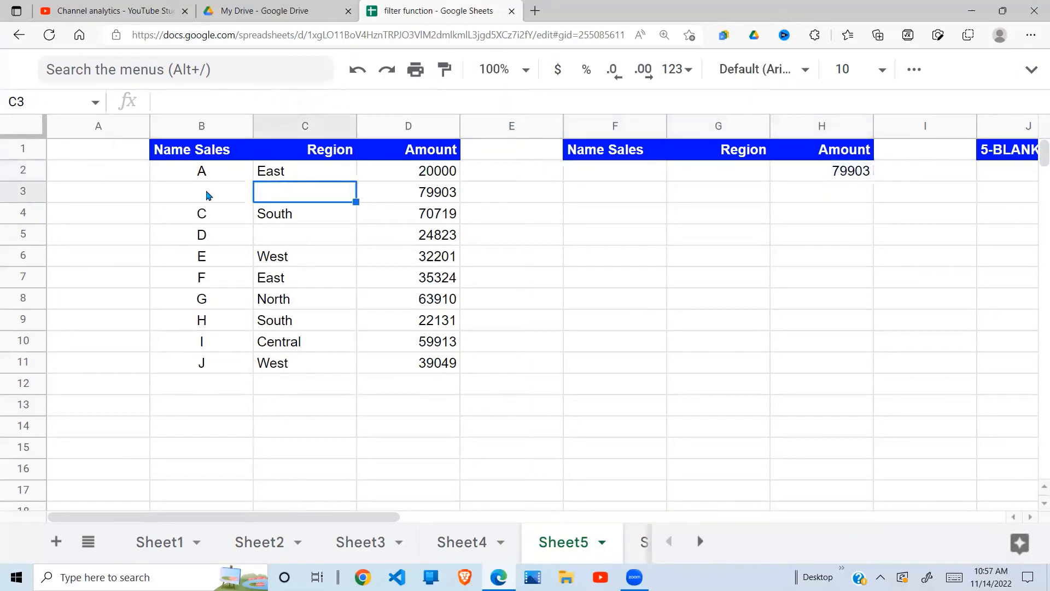
{"action": "left_click", "coordinate": [201, 192]}
{"action": "left_click", "coordinate": [293, 190]}
{"action": "left_click", "coordinate": [220, 192]}
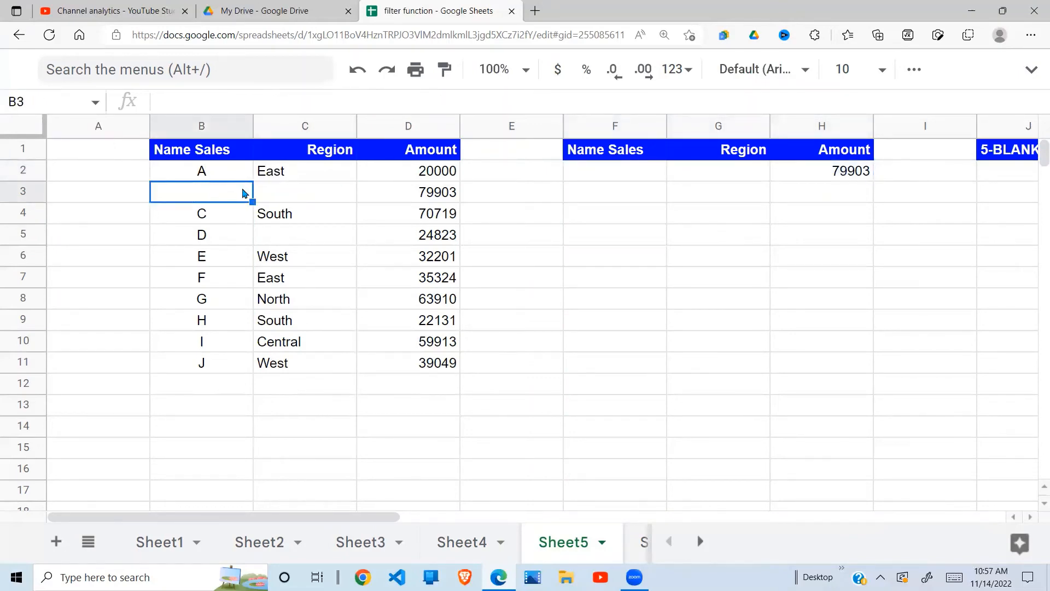
{"action": "left_click", "coordinate": [302, 190]}
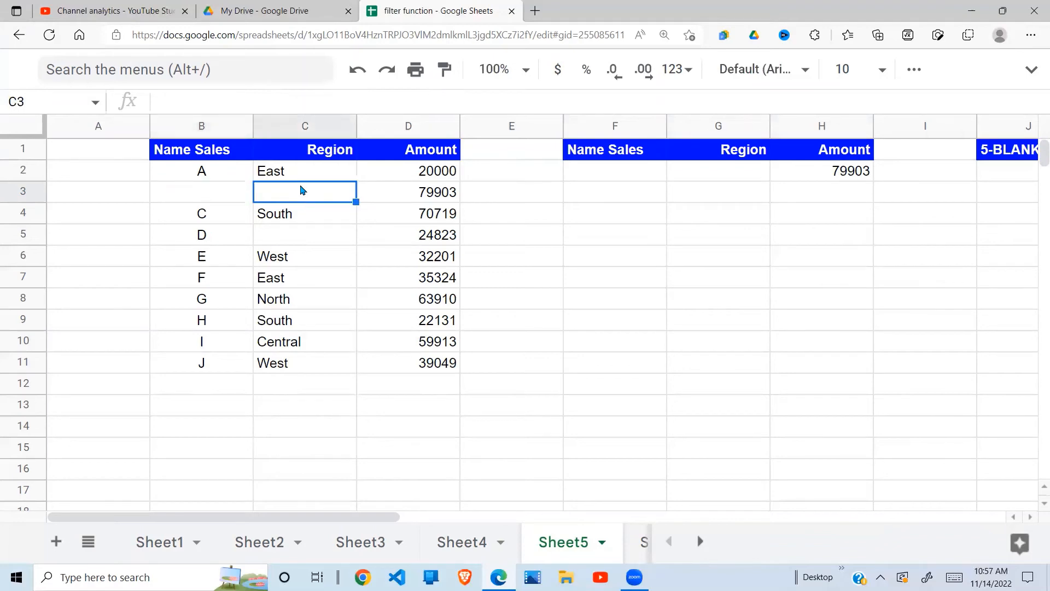
{"action": "left_click", "coordinate": [624, 189]}
{"action": "left_click", "coordinate": [633, 173]}
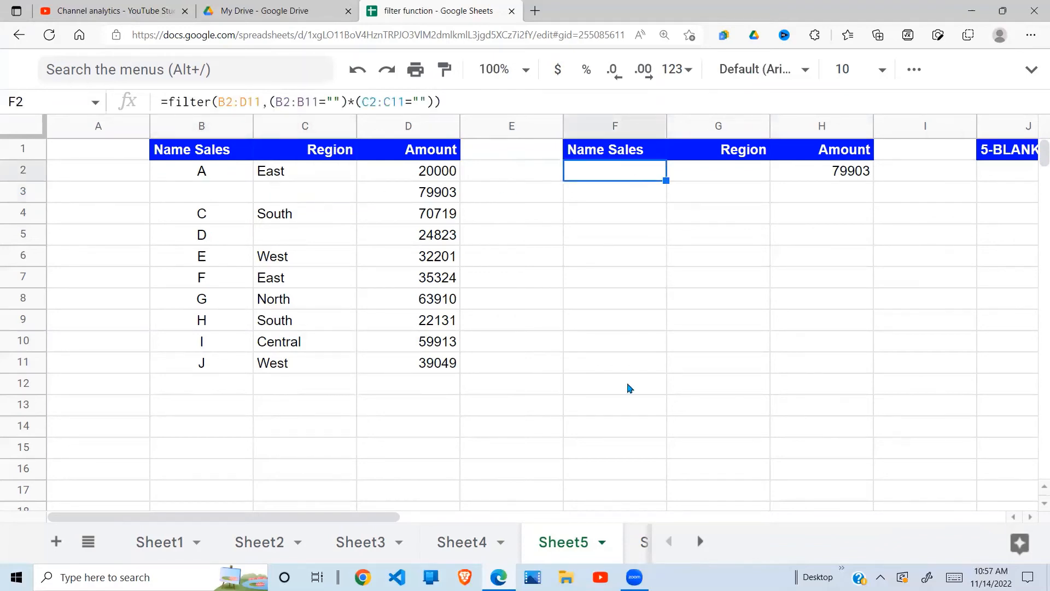
Step: Switch to Sheet6 and delete the existing FILTER and SEARCH formula in F2
{"action": "left_click", "coordinate": [640, 541]}
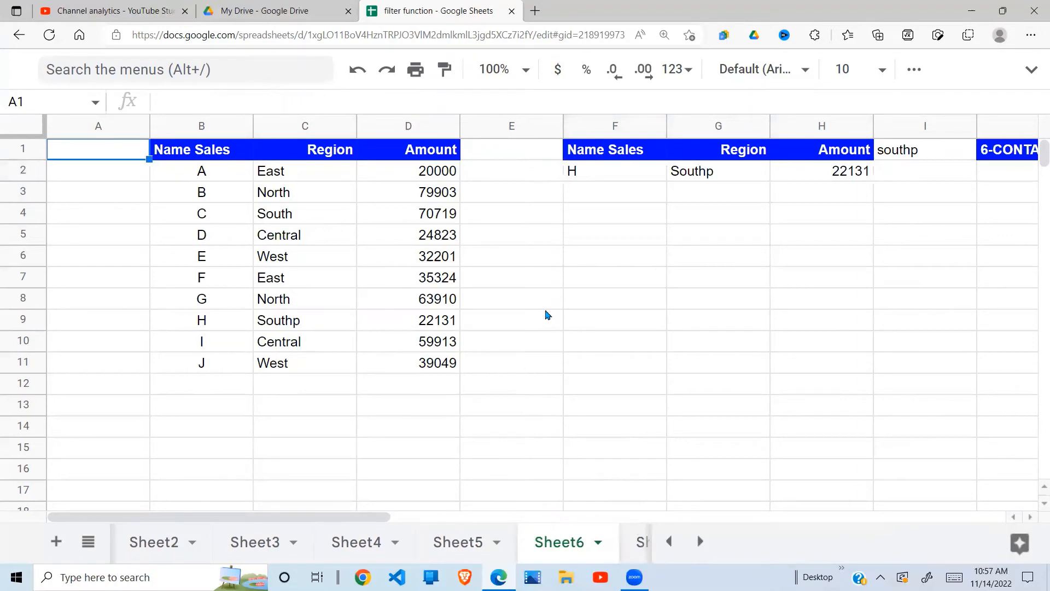
{"action": "left_click", "coordinate": [598, 174]}
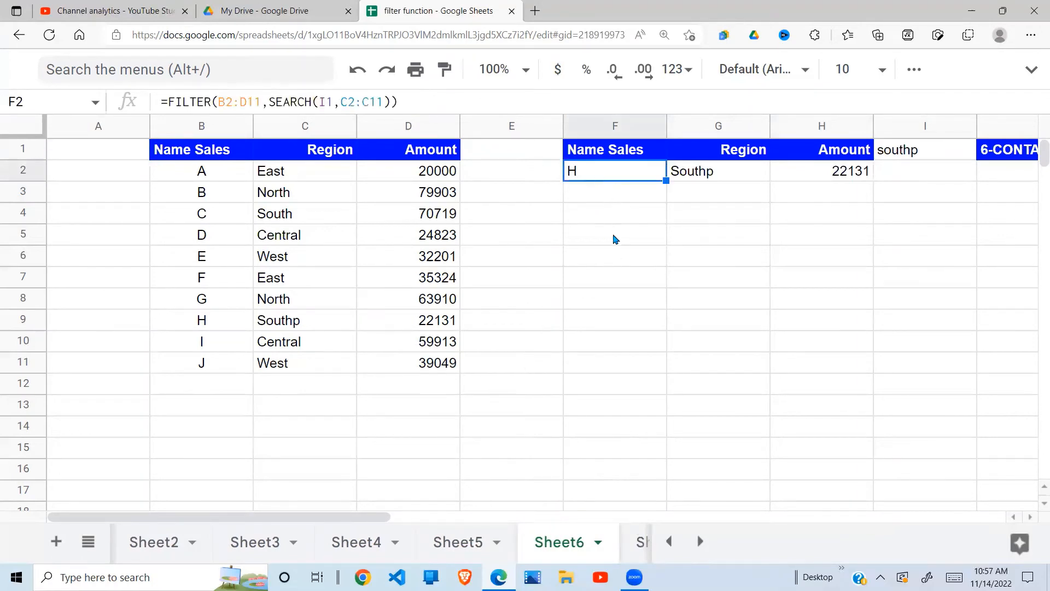
{"action": "key", "text": "Delete"}
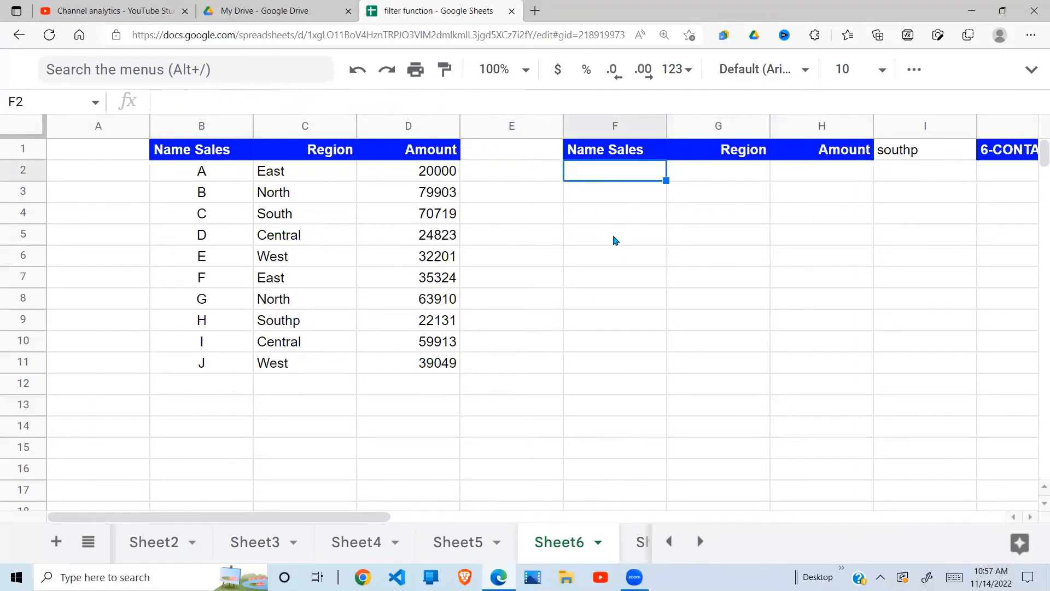
Step: Start a FILTER formula in F2 with the source table B2:D11 as its range
{"action": "left_click_drag", "start_coordinate": [615, 240], "coordinate": [629, 174]}
{"action": "left_click", "coordinate": [633, 176]}
{"action": "type", "text": "="}
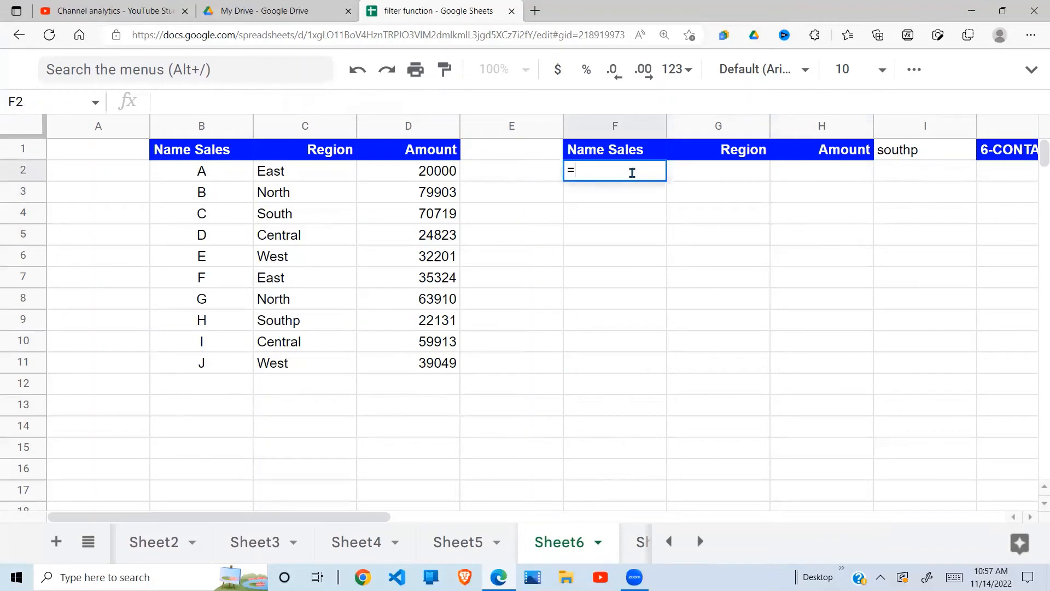
{"action": "type", "text": "filte"}
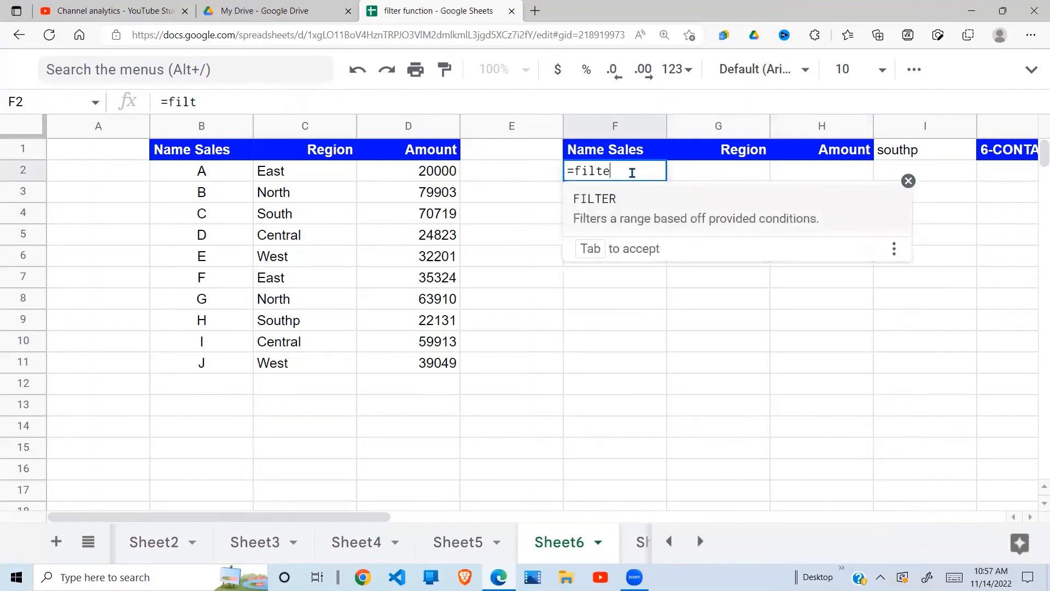
{"action": "type", "text": "r("}
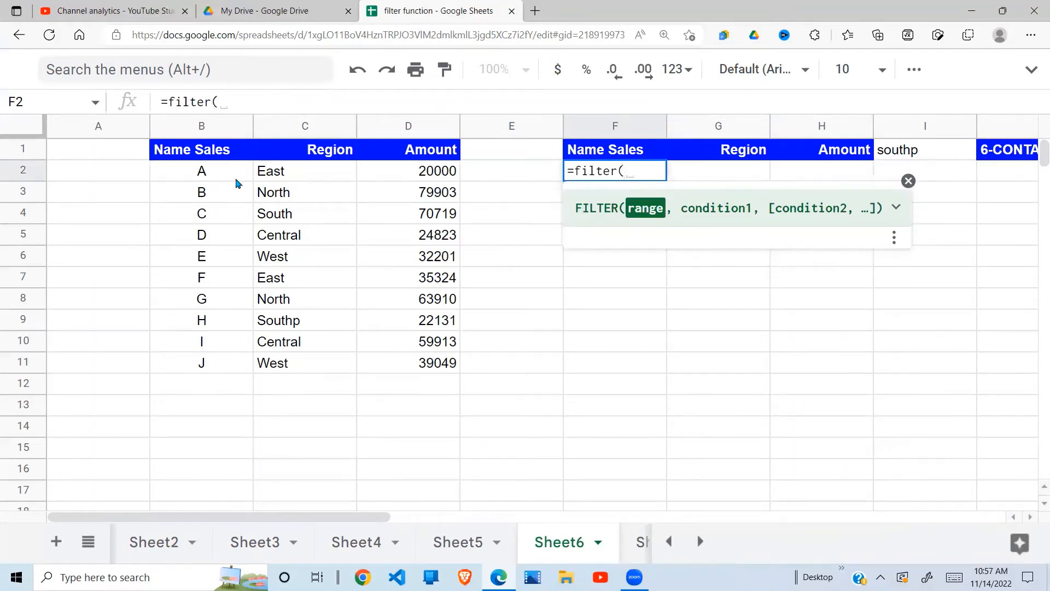
{"action": "left_click_drag", "start_coordinate": [216, 174], "coordinate": [454, 366]}
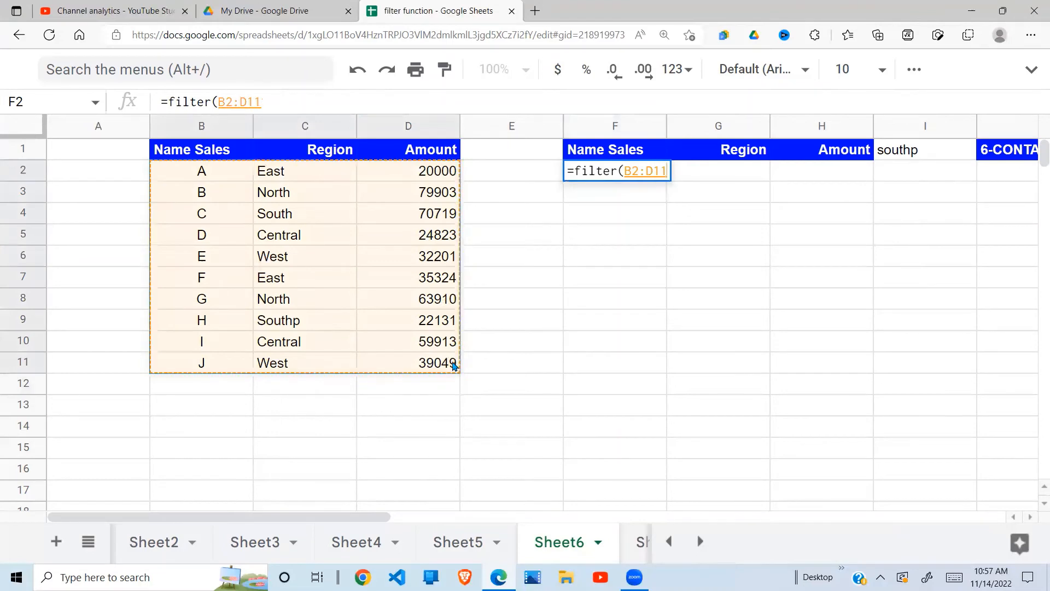
{"action": "type", "text": ","}
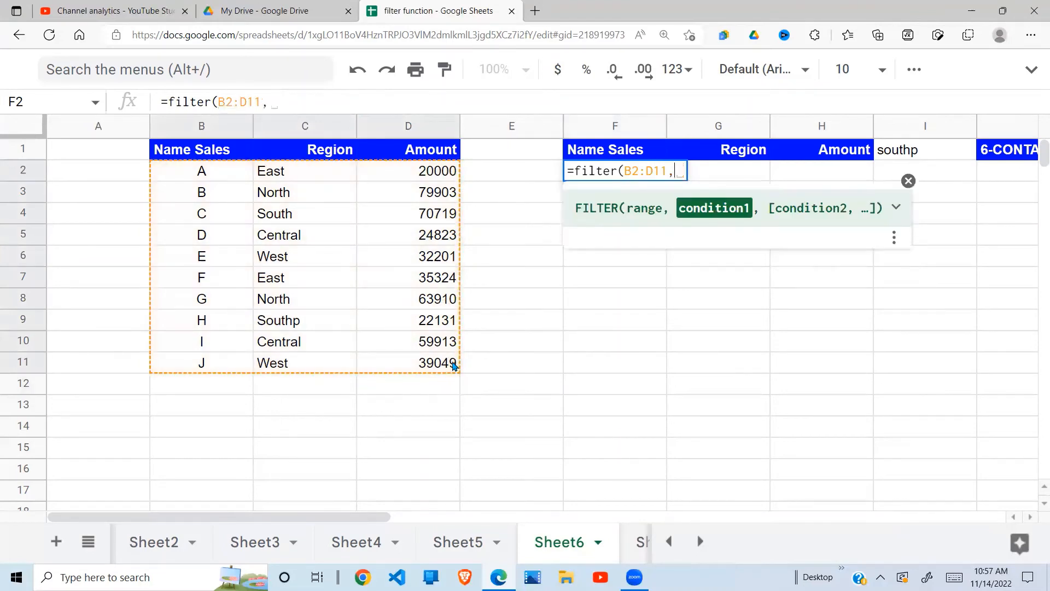
Step: Add a SEARCH condition looking for I1's text in the regions C2:C11, and enter the formula
{"action": "type", "text": "seacr"}
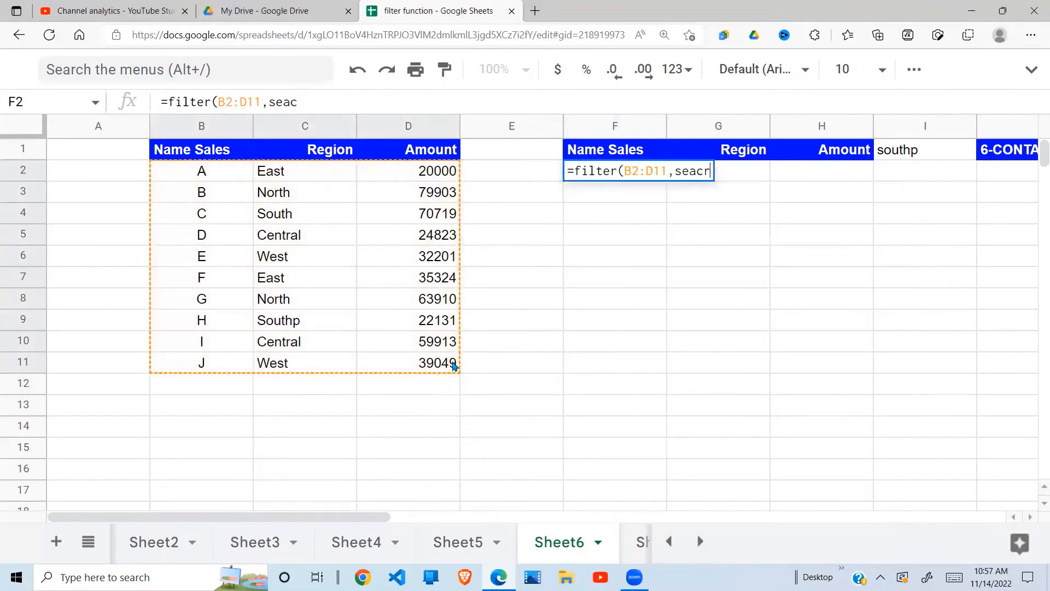
{"action": "key", "text": "BackSpace"}
{"action": "type", "text": "h"}
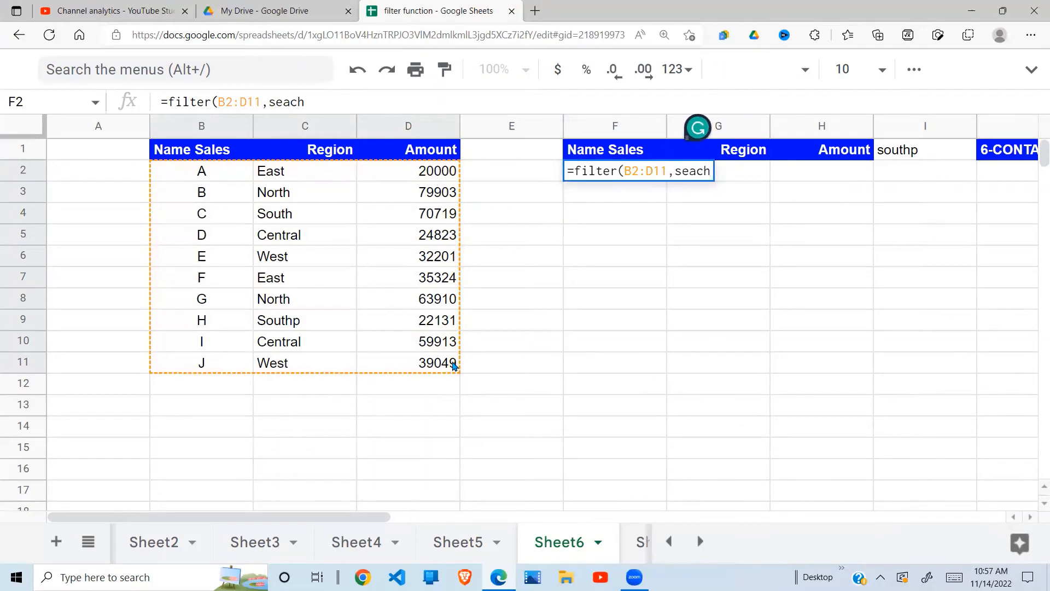
{"action": "key", "text": "BackSpace"}
{"action": "key", "text": "BackSpace"}
{"action": "type", "text": "rc"}
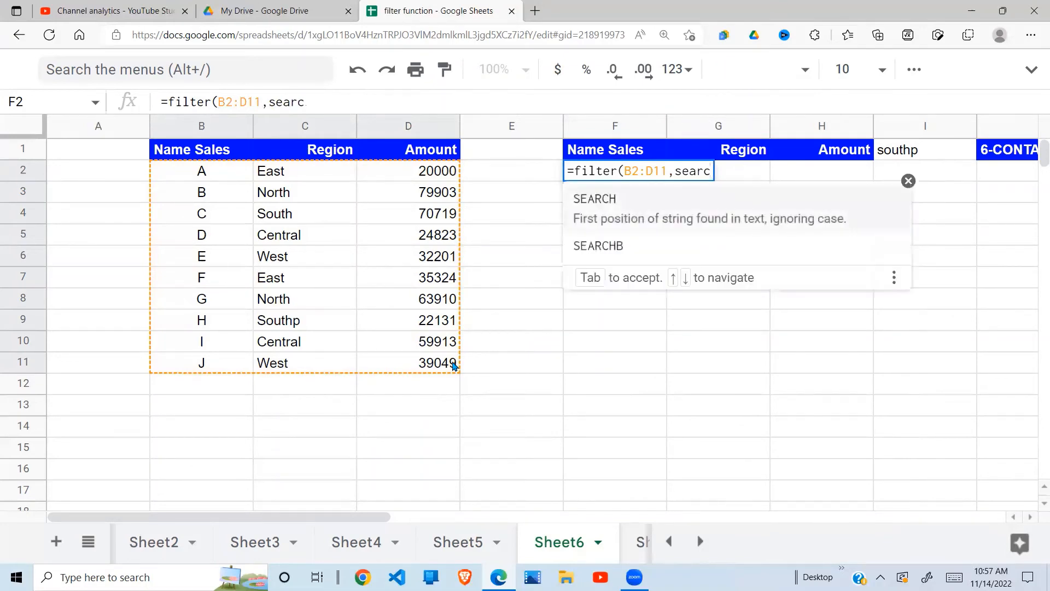
{"action": "type", "text": "h("}
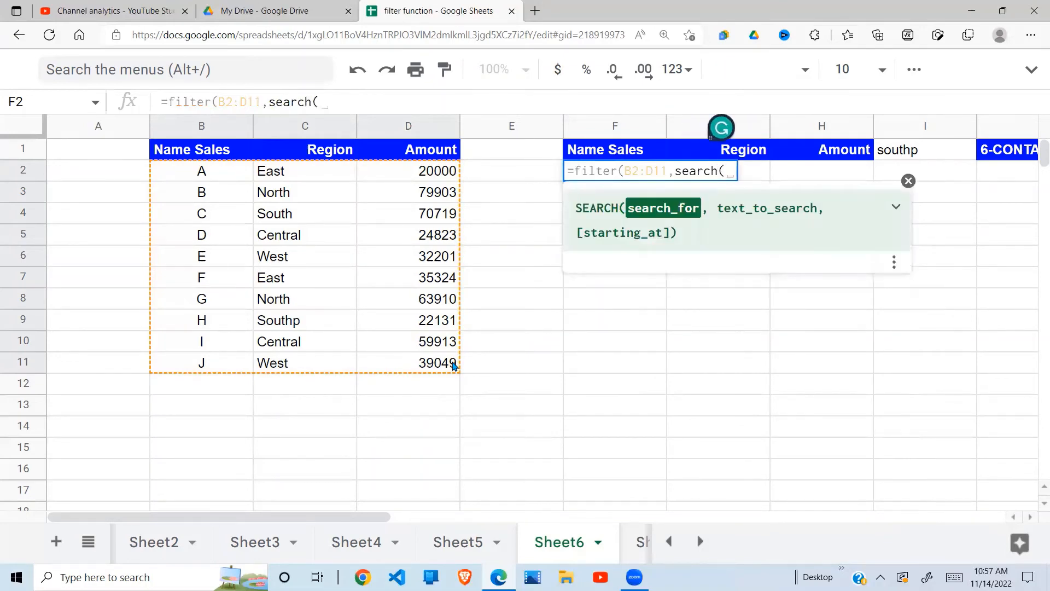
{"action": "left_click", "coordinate": [908, 151]}
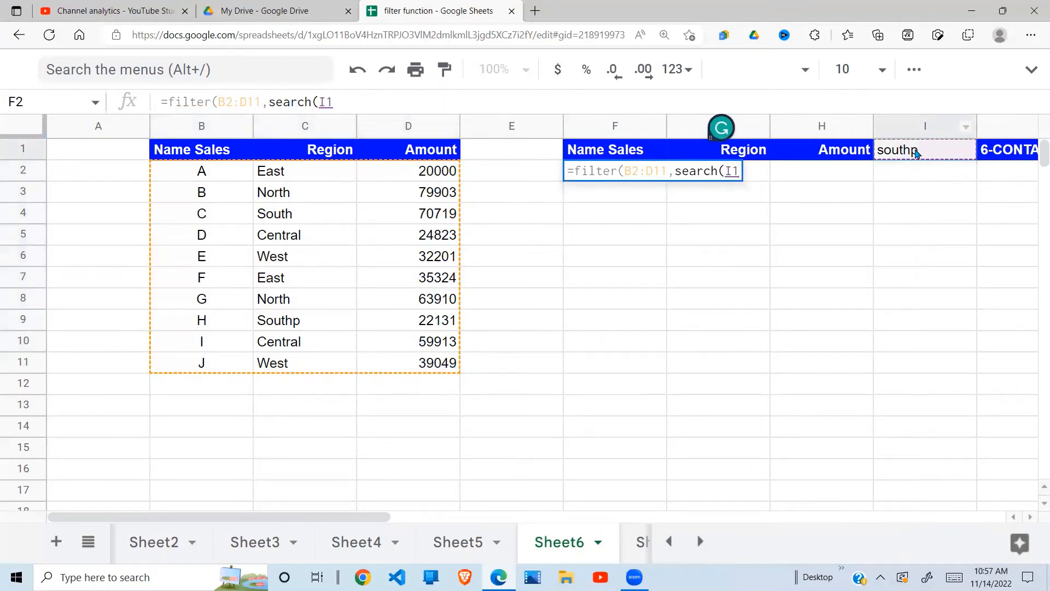
{"action": "type", "text": ","}
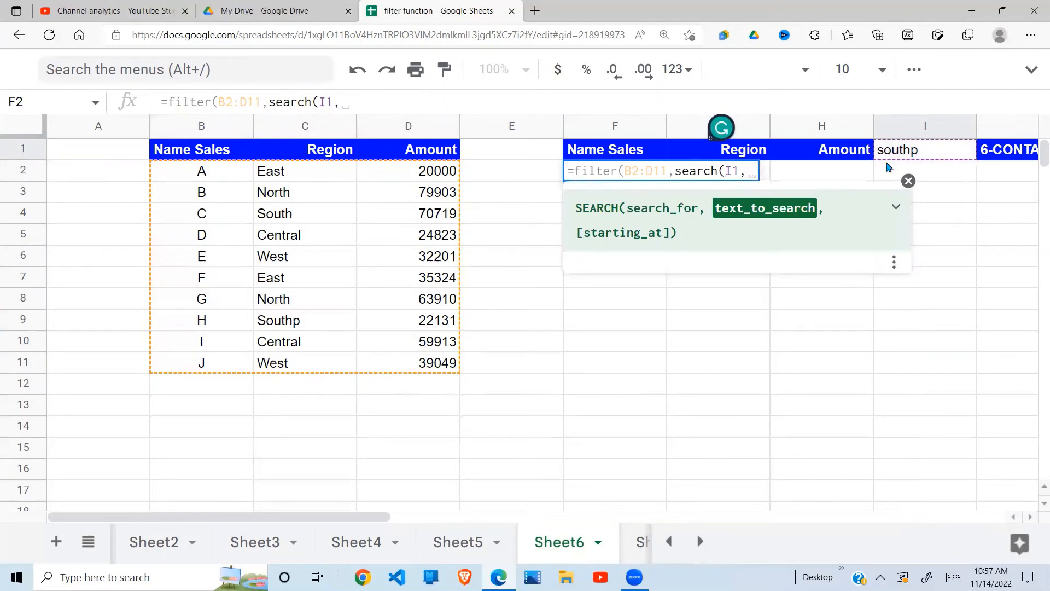
{"action": "left_click_drag", "start_coordinate": [333, 181], "coordinate": [325, 372]}
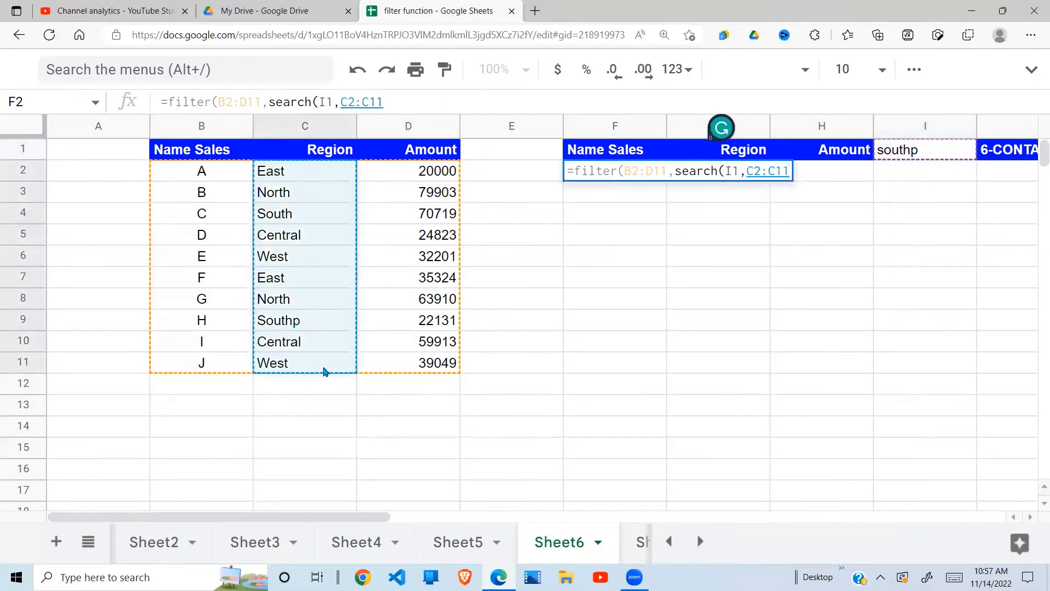
{"action": "type", "text": "))"}
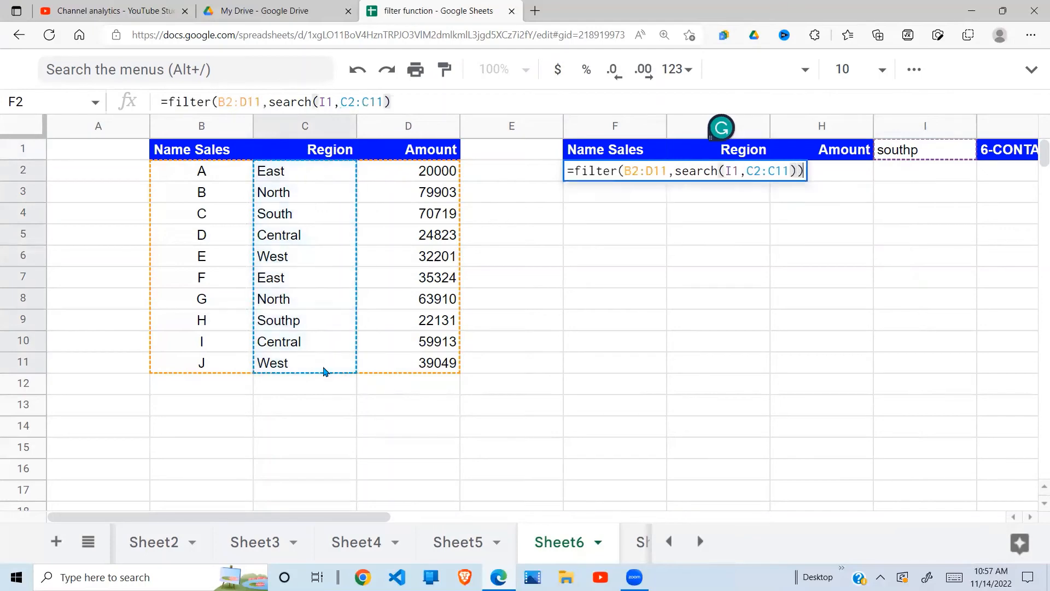
{"action": "key", "text": "Return"}
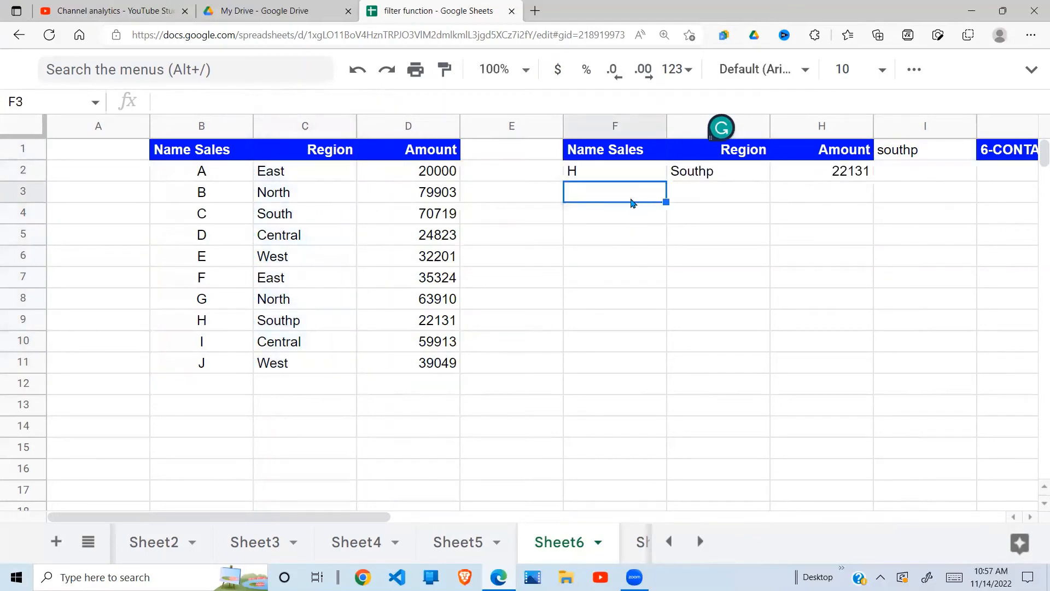
Step: Compare the filtered row in F2:H2 with the Region column and the matching source row B9:D9
{"action": "left_click", "coordinate": [589, 171]}
{"action": "left_click", "coordinate": [290, 252]}
{"action": "left_click_drag", "start_coordinate": [289, 182], "coordinate": [306, 368]}
{"action": "left_click", "coordinate": [321, 328]}
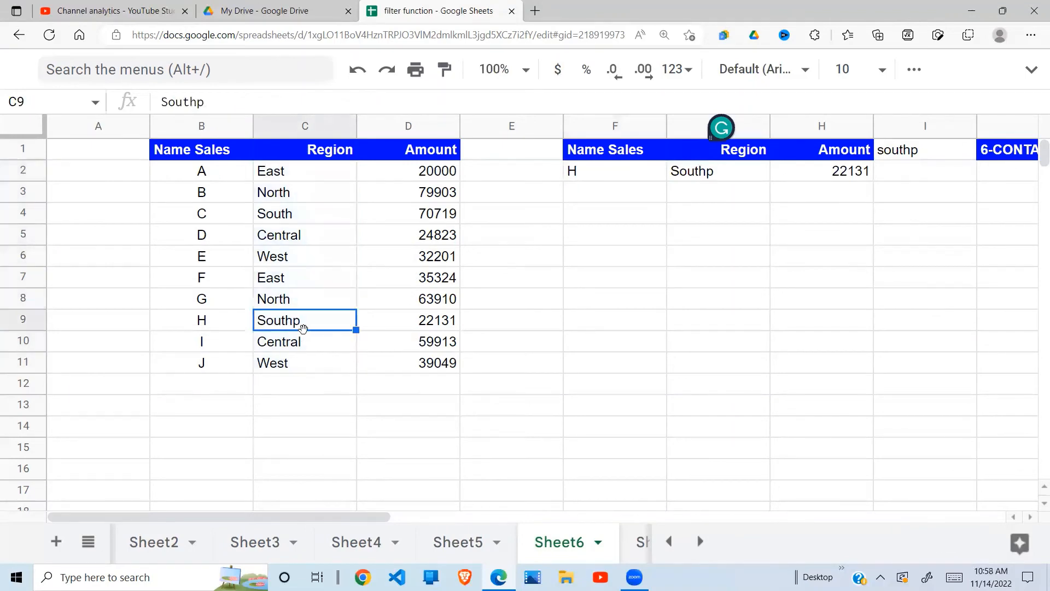
{"action": "left_click", "coordinate": [194, 322]}
{"action": "left_click", "coordinate": [395, 323], "text": "shift"}
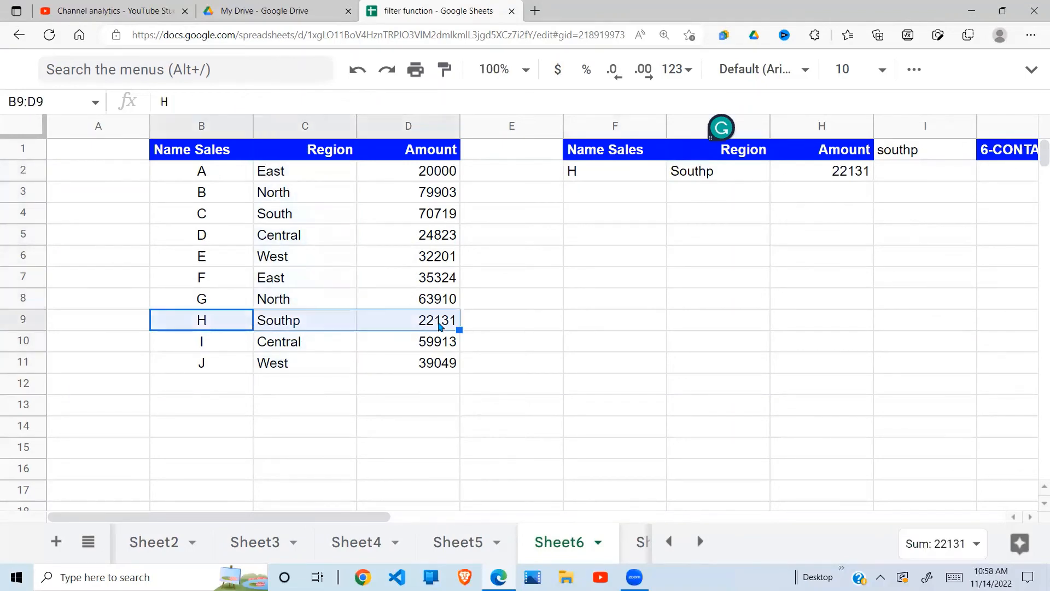
Step: Change the region in C4 to Southp
{"action": "left_click", "coordinate": [297, 221]}
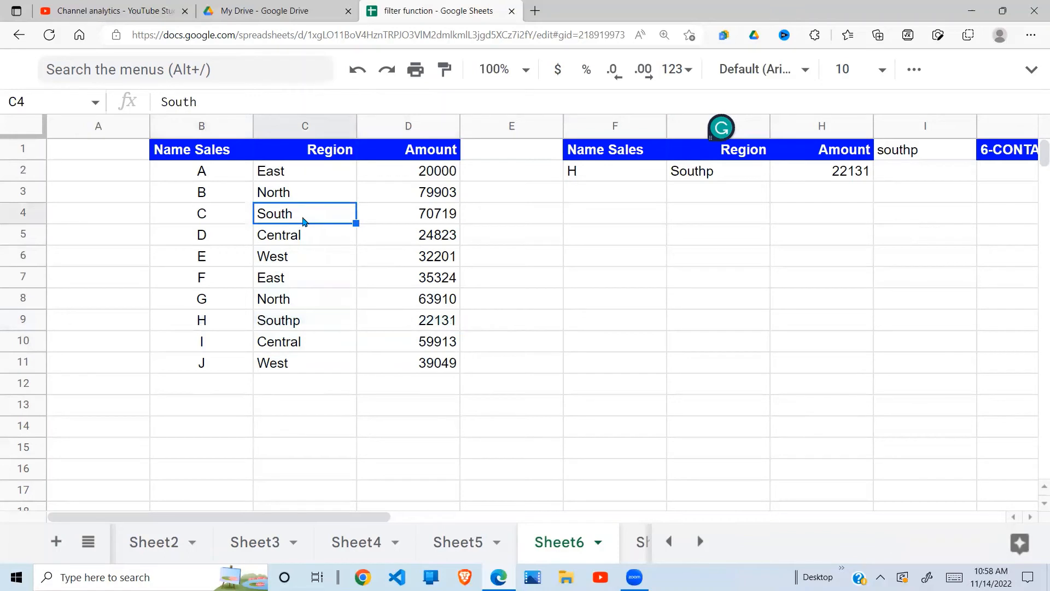
{"action": "double_click", "coordinate": [302, 218]}
{"action": "key", "text": "Return"}
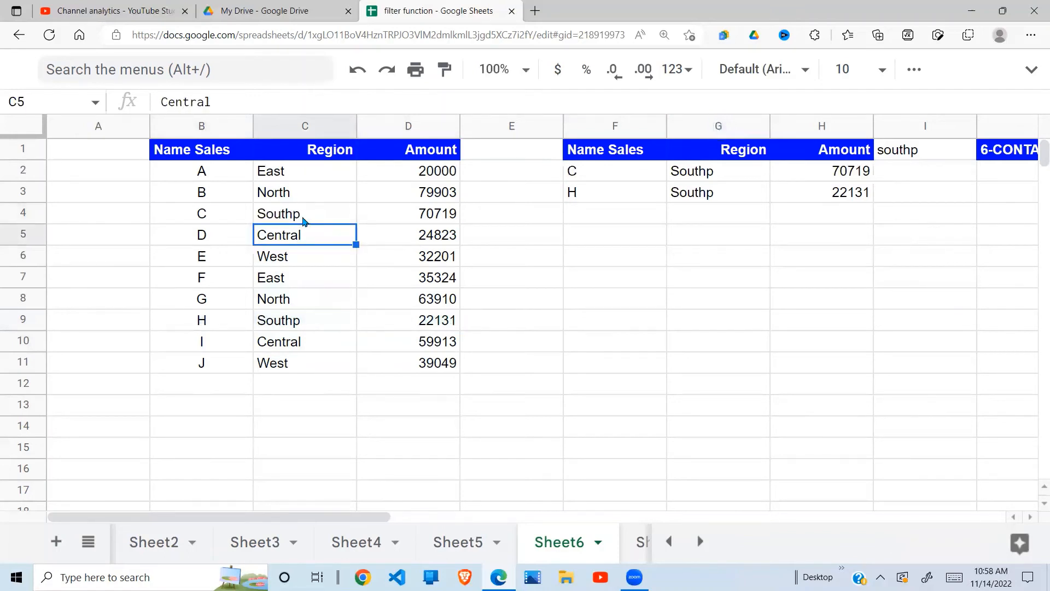
Step: Examine the filtered rows in F2:H3 against the source table B2:D11
{"action": "left_click_drag", "start_coordinate": [606, 179], "coordinate": [857, 205]}
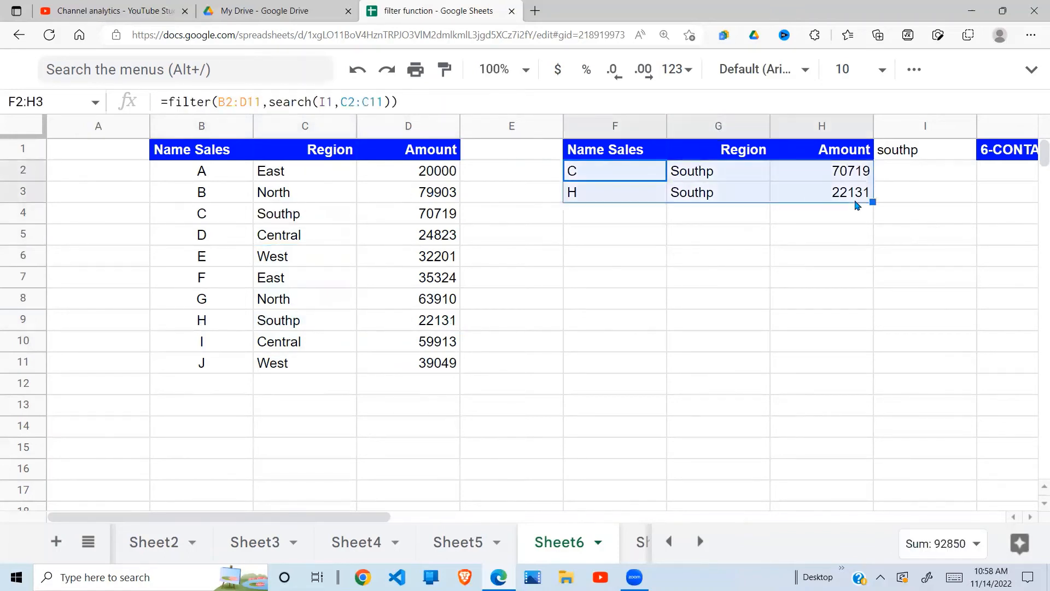
{"action": "left_click", "coordinate": [793, 198]}
{"action": "left_click_drag", "start_coordinate": [613, 171], "coordinate": [868, 192]}
{"action": "left_click", "coordinate": [539, 279]}
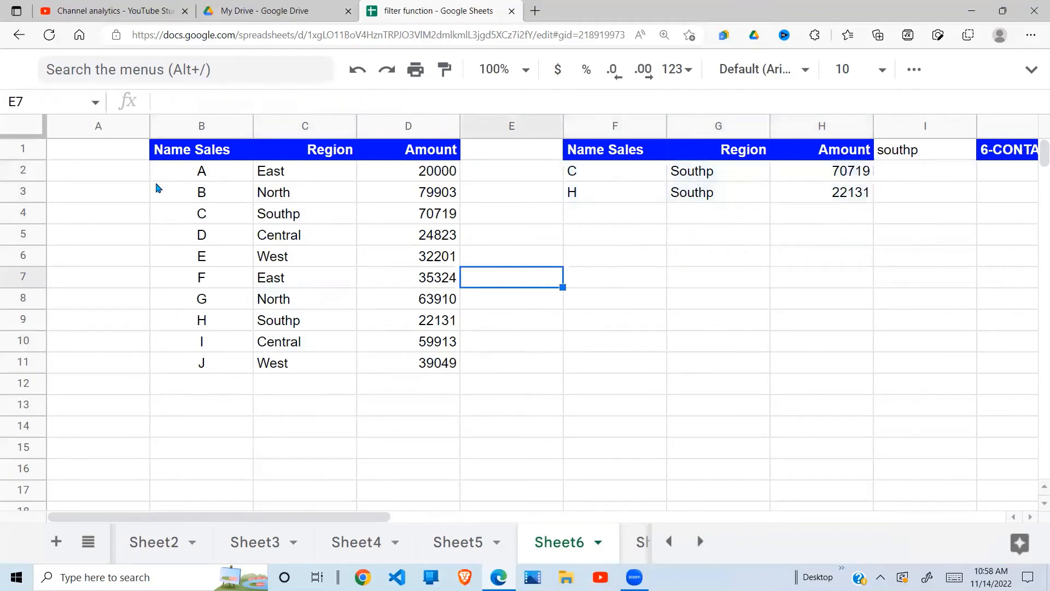
{"action": "left_click_drag", "start_coordinate": [174, 179], "coordinate": [405, 363]}
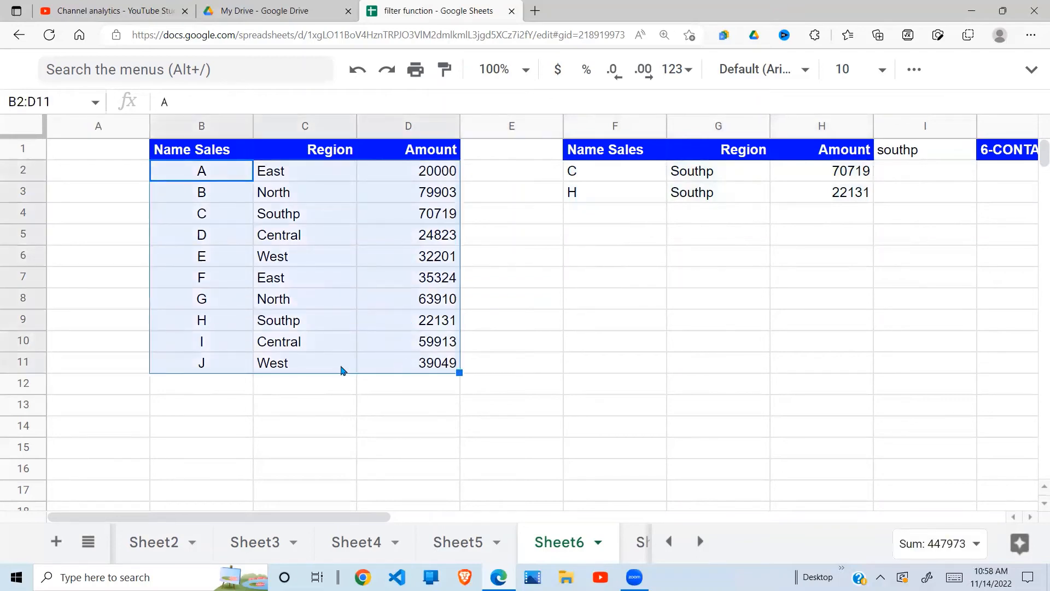
{"action": "left_click", "coordinate": [351, 326]}
{"action": "left_click", "coordinate": [346, 284]}
{"action": "left_click", "coordinate": [184, 275]}
{"action": "left_click_drag", "start_coordinate": [230, 269], "coordinate": [372, 345]}
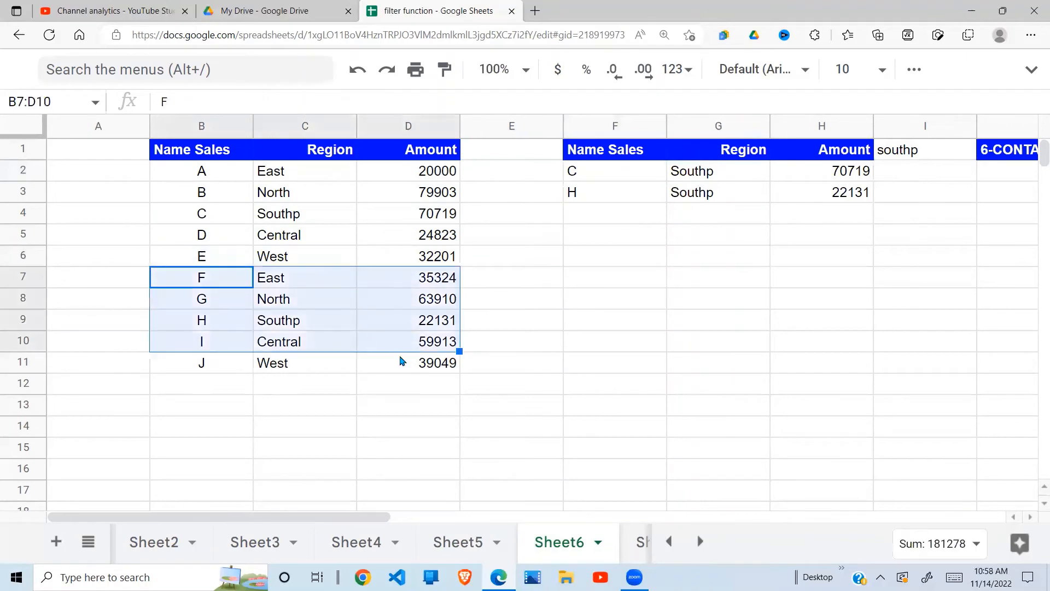
Step: Switch to Sheet7 and delete the existing total, average, minimum and maximum formulas in G6:G9
{"action": "left_click", "coordinate": [633, 542]}
{"action": "left_click", "coordinate": [683, 280]}
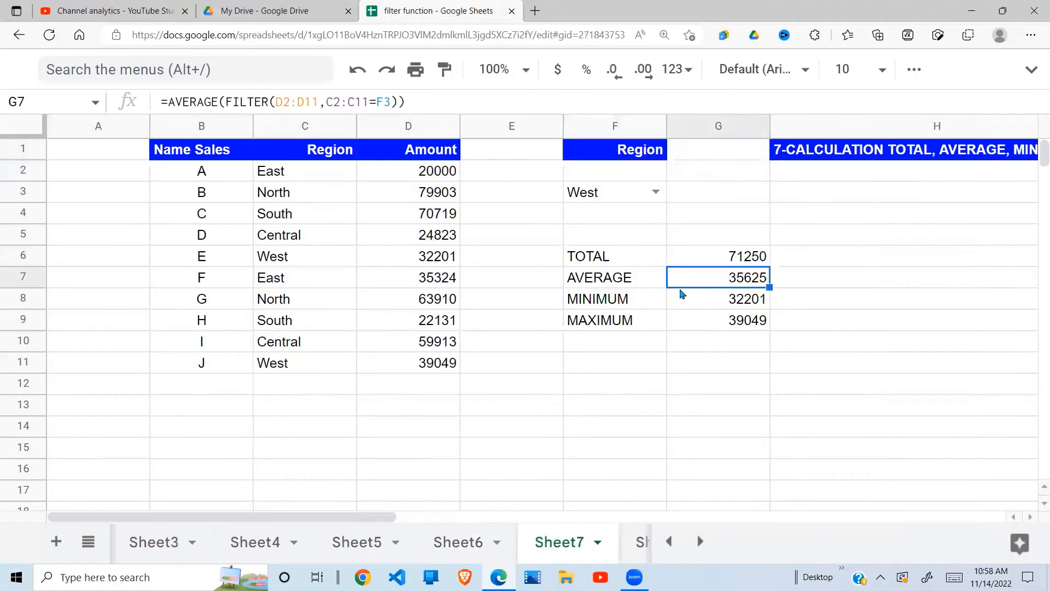
{"action": "left_click_drag", "start_coordinate": [593, 258], "coordinate": [769, 347]}
{"action": "left_click_drag", "start_coordinate": [763, 258], "coordinate": [764, 335]}
{"action": "key", "text": "Delete"}
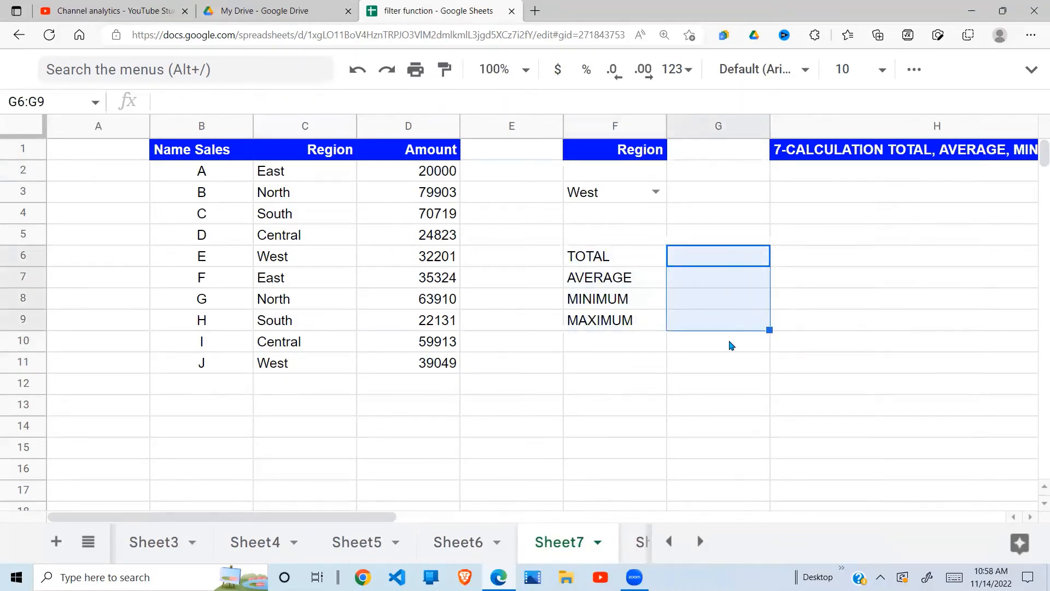
Step: Review the region selector in F3 and the TOTAL, AVERAGE, MINIMUM and MAXIMUM labels in F6:F9
{"action": "left_click", "coordinate": [661, 364]}
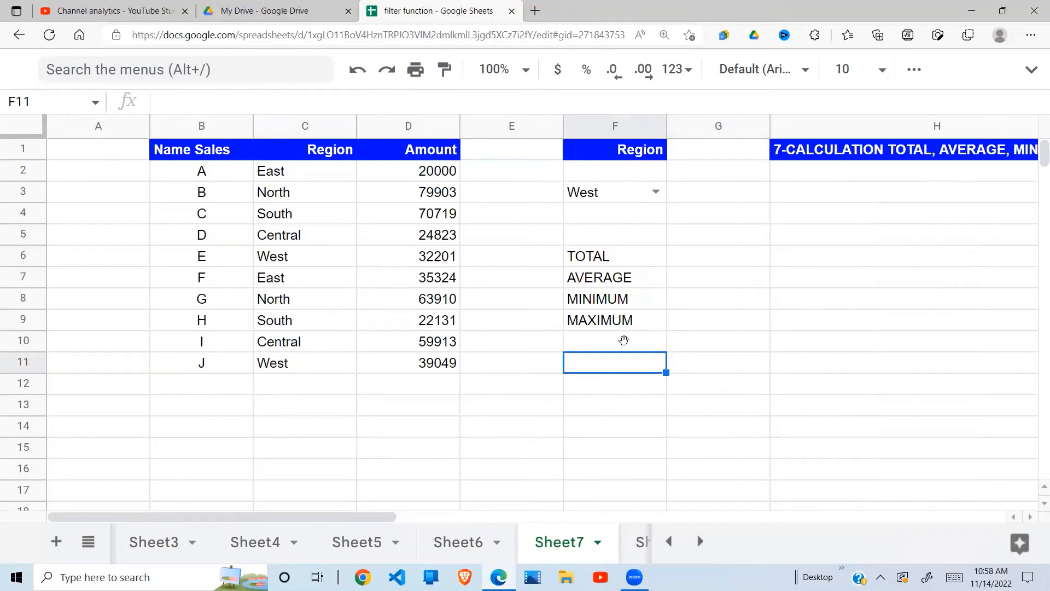
{"action": "left_click", "coordinate": [633, 192]}
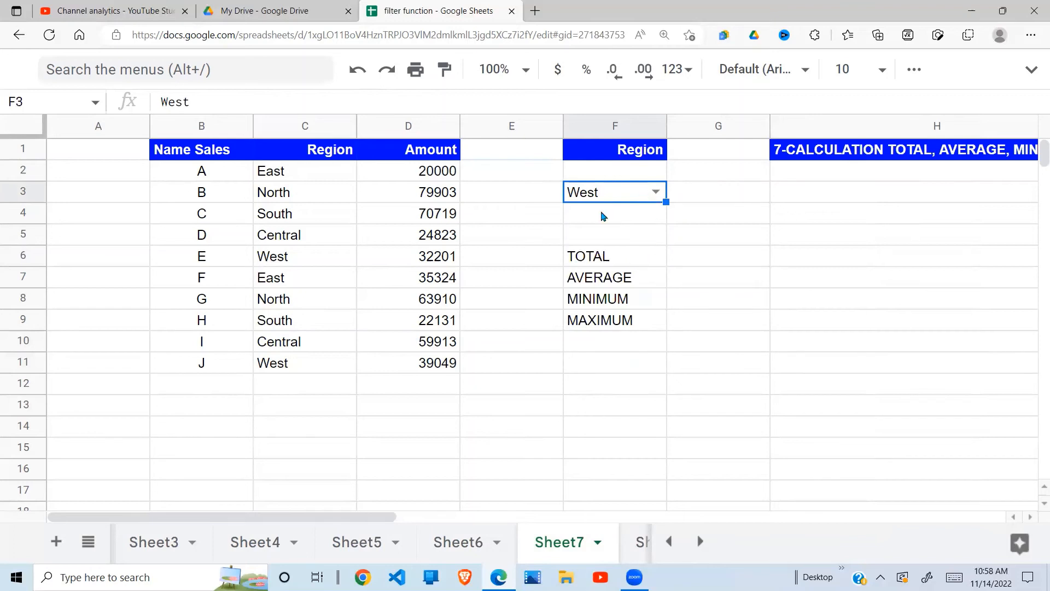
{"action": "left_click", "coordinate": [650, 258]}
{"action": "left_click", "coordinate": [638, 281]}
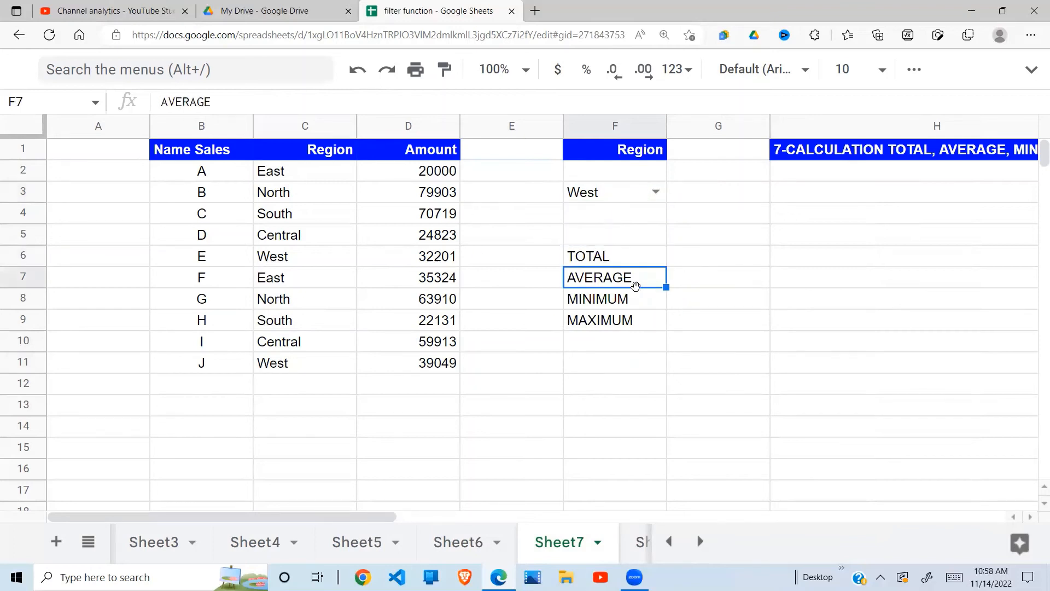
{"action": "left_click", "coordinate": [624, 328]}
{"action": "left_click_drag", "start_coordinate": [639, 254], "coordinate": [641, 337]}
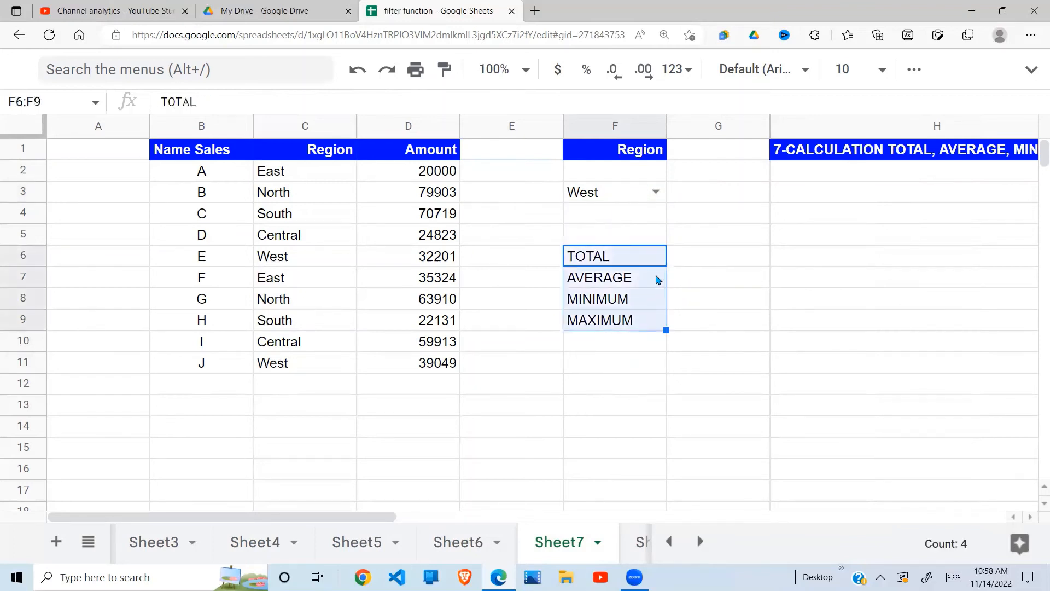
{"action": "left_click", "coordinate": [647, 287]}
{"action": "left_click", "coordinate": [645, 300]}
{"action": "left_click", "coordinate": [642, 324]}
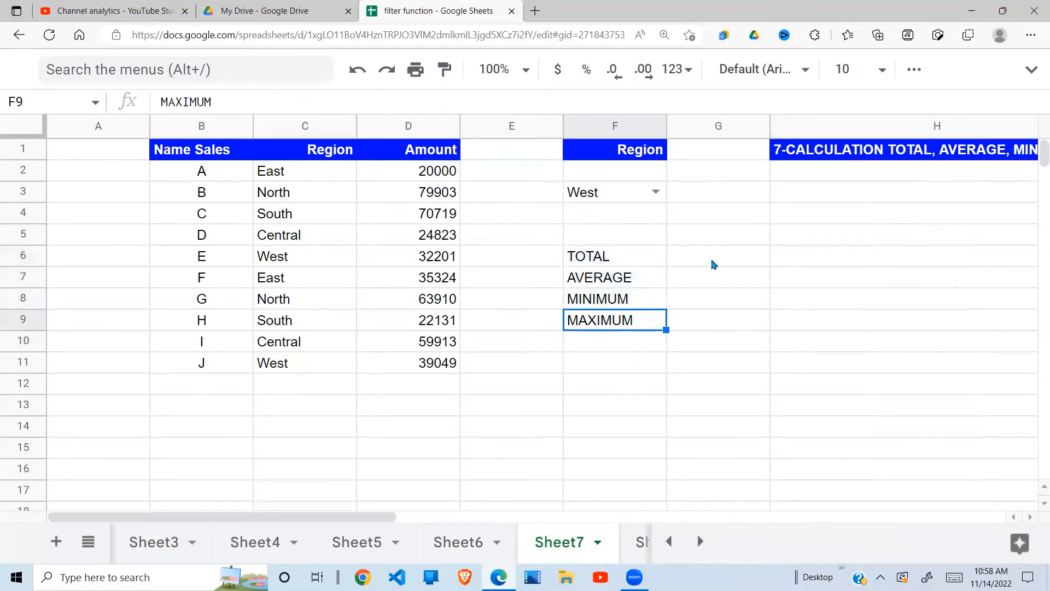
Step: Enter =filter(D2:D11,C2:C11=F3) in G6 to return the amounts for the region selected in F3
{"action": "left_click", "coordinate": [712, 264]}
{"action": "type", "text": "=fi"}
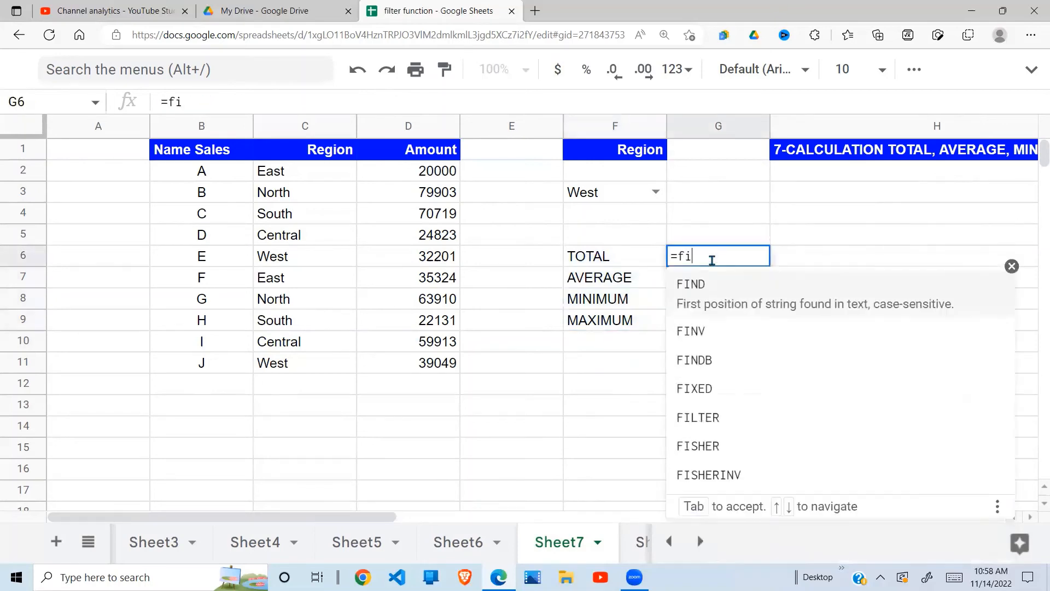
{"action": "type", "text": "lter("}
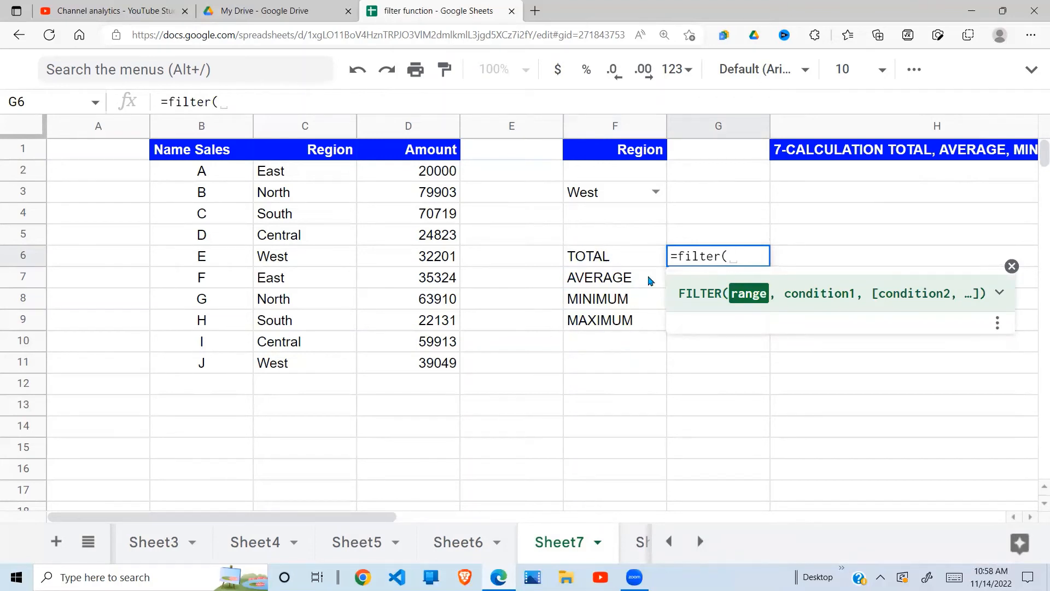
{"action": "left_click_drag", "start_coordinate": [455, 179], "coordinate": [461, 365]}
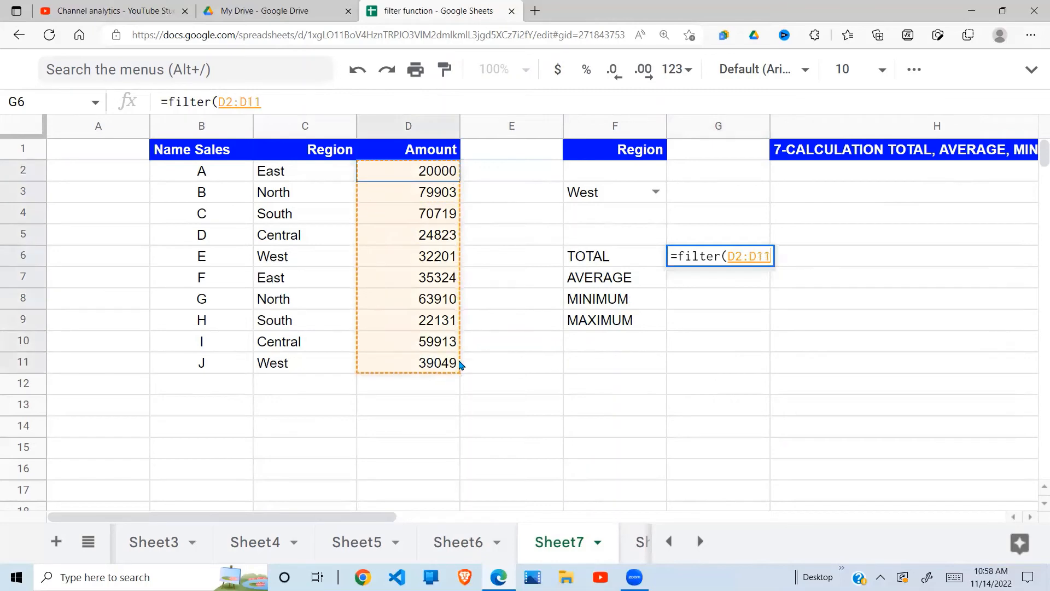
{"action": "type", "text": ","}
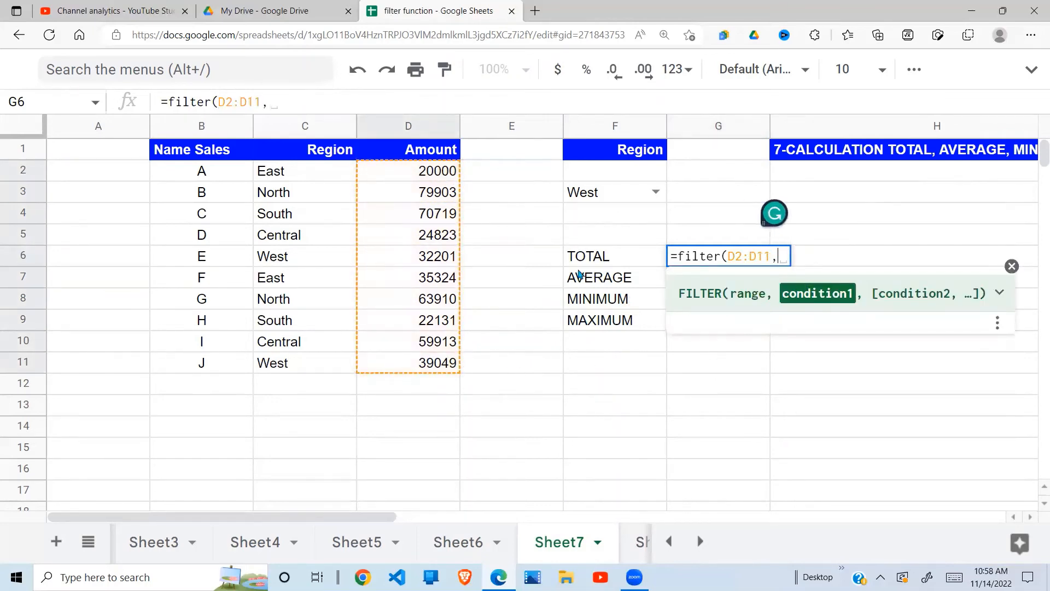
{"action": "left_click_drag", "start_coordinate": [307, 181], "coordinate": [310, 367]}
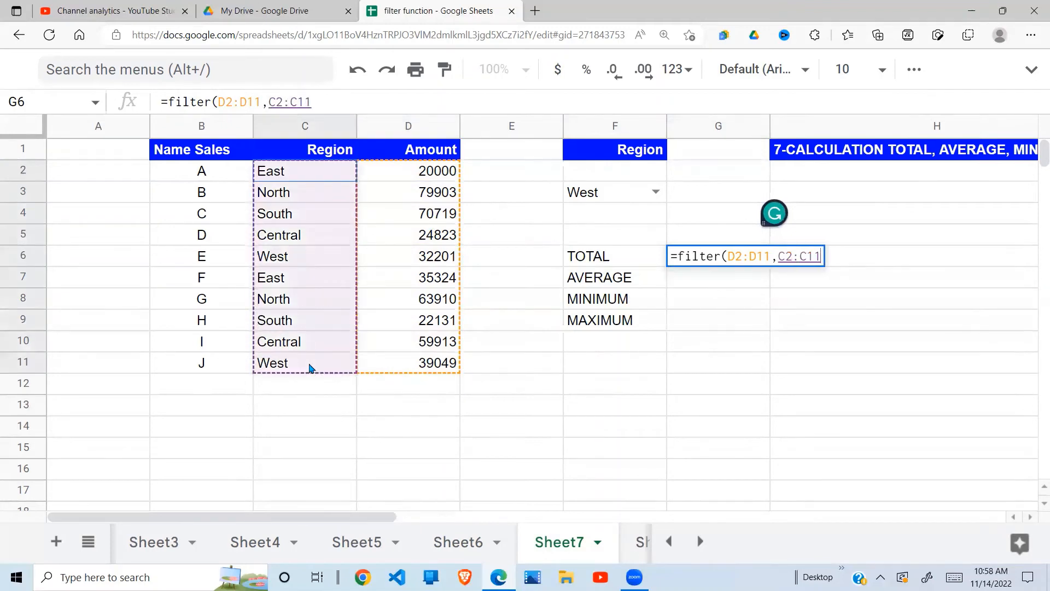
{"action": "type", "text": "="}
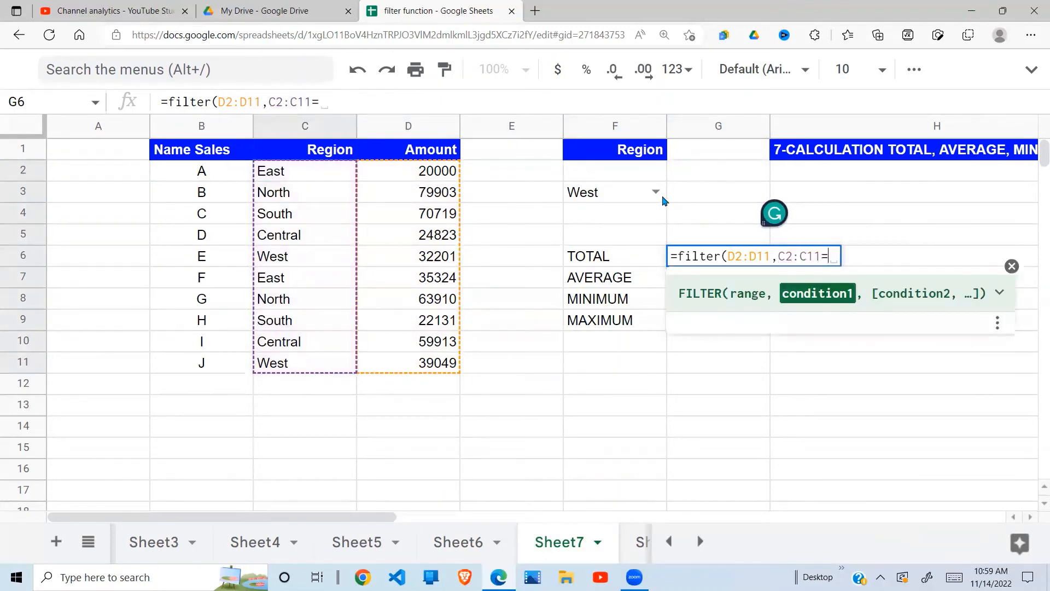
{"action": "left_click", "coordinate": [643, 205]}
{"action": "type", "text": ")"}
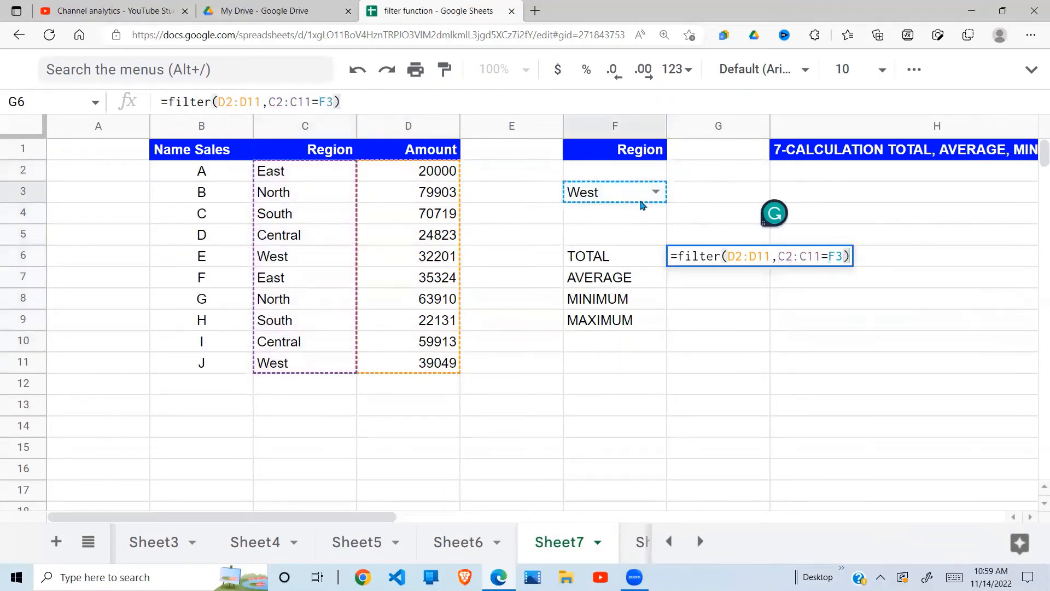
{"action": "type", "text": ")"}
{"action": "key", "text": "Return"}
Step: Compare the filtered amounts in G6:G7 with the West rows of the source table and the TOTAL label
{"action": "left_click", "coordinate": [757, 306]}
{"action": "left_click_drag", "start_coordinate": [749, 256], "coordinate": [755, 287]}
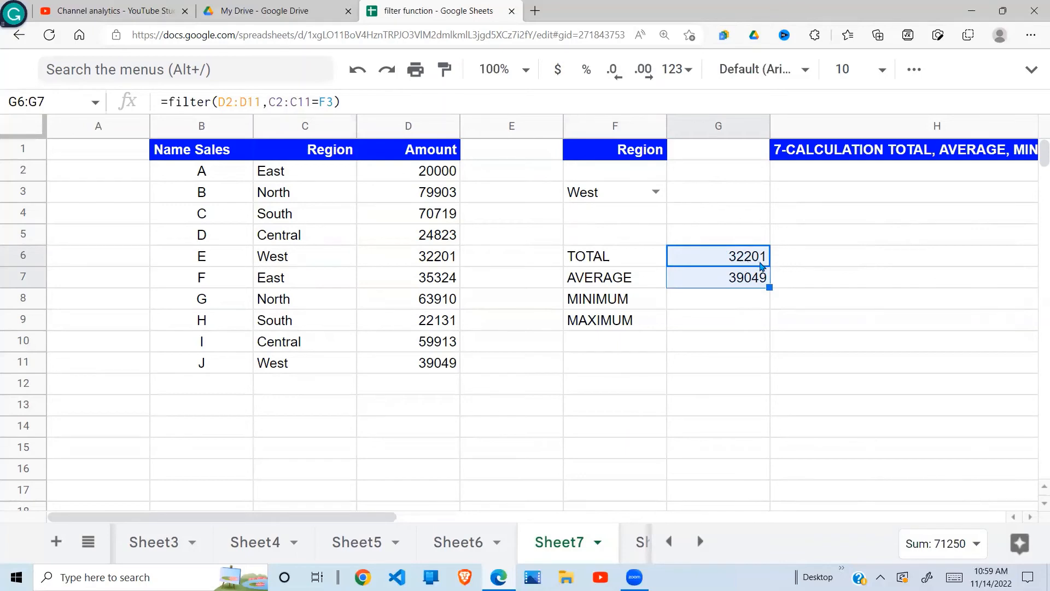
{"action": "left_click_drag", "start_coordinate": [279, 262], "coordinate": [420, 262]}
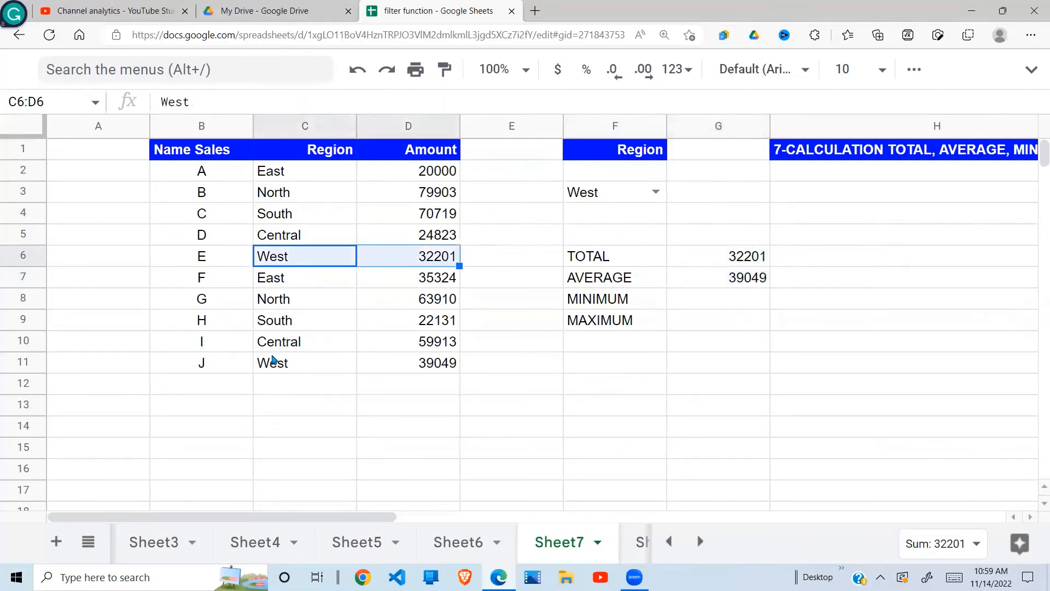
{"action": "left_click_drag", "start_coordinate": [272, 361], "coordinate": [457, 367]}
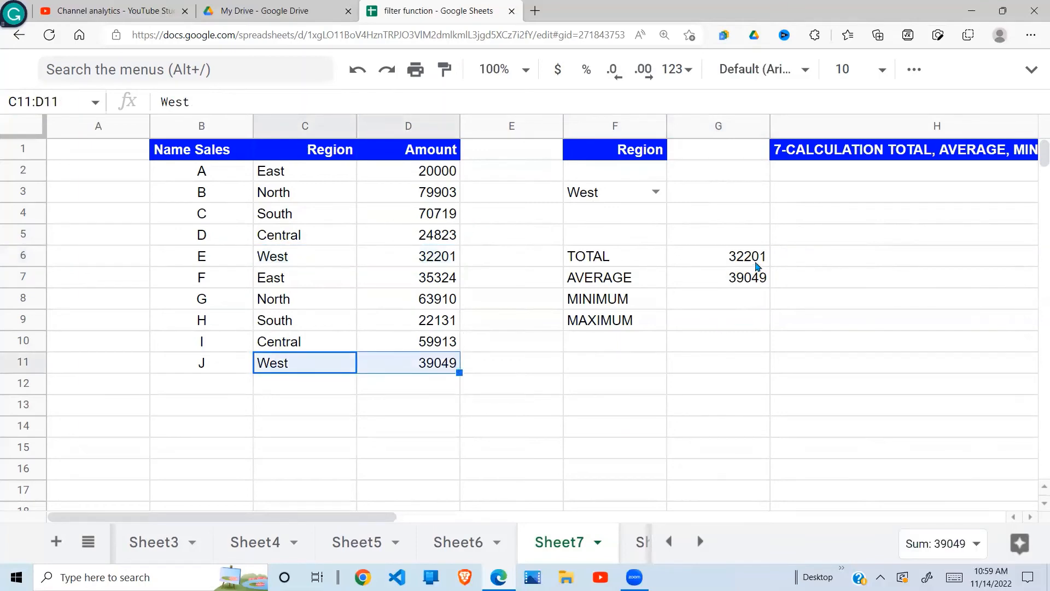
{"action": "left_click_drag", "start_coordinate": [758, 267], "coordinate": [756, 280]}
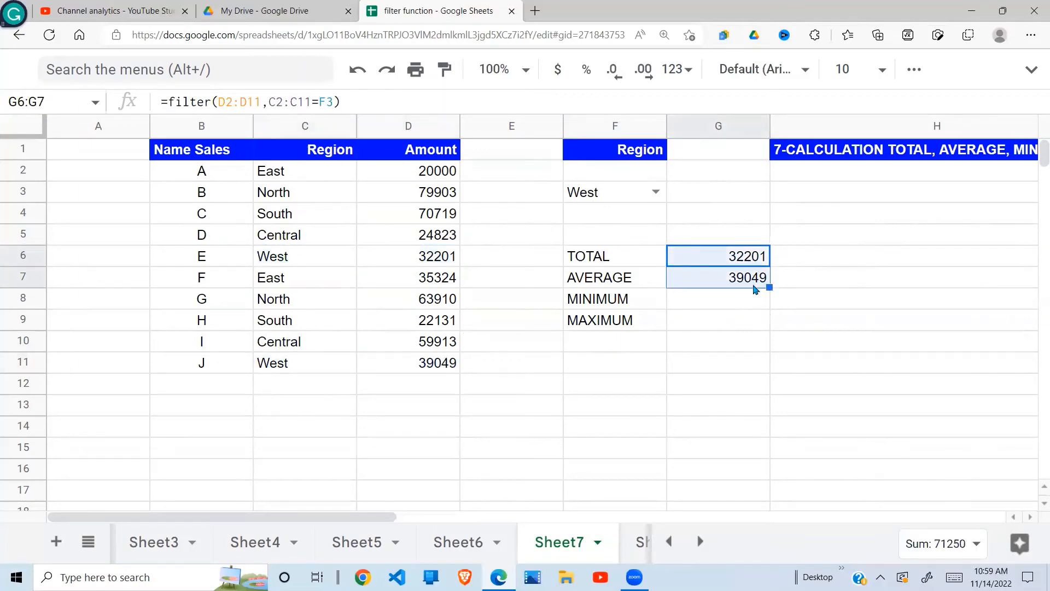
{"action": "left_click", "coordinate": [754, 326]}
{"action": "left_click", "coordinate": [606, 260]}
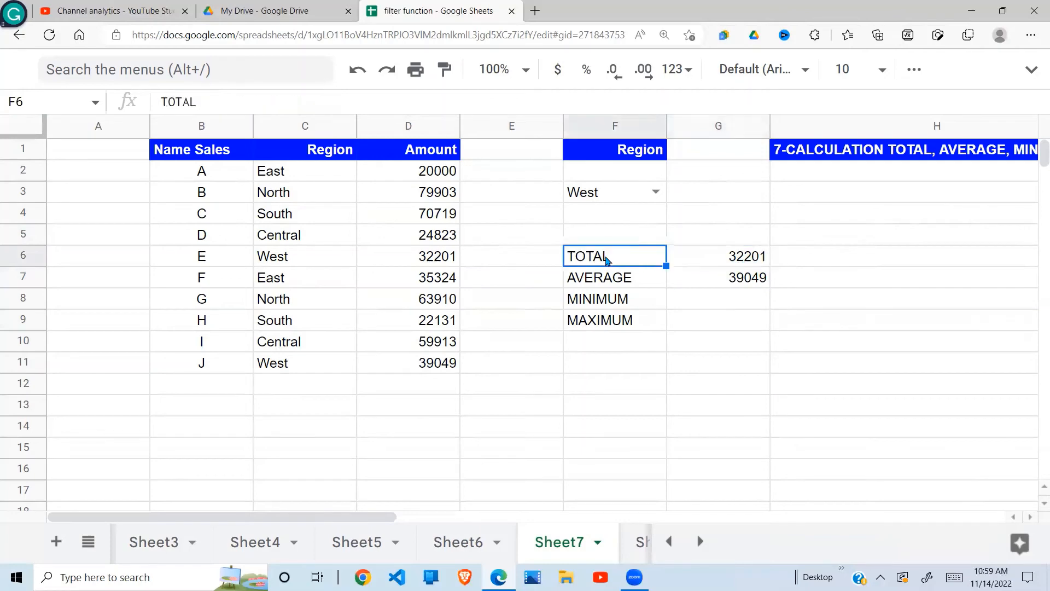
Step: Wrap the G6 formula in SUM so it reads =sum(filter(D2:D11,C2:C11=F3))
{"action": "left_click", "coordinate": [711, 255]}
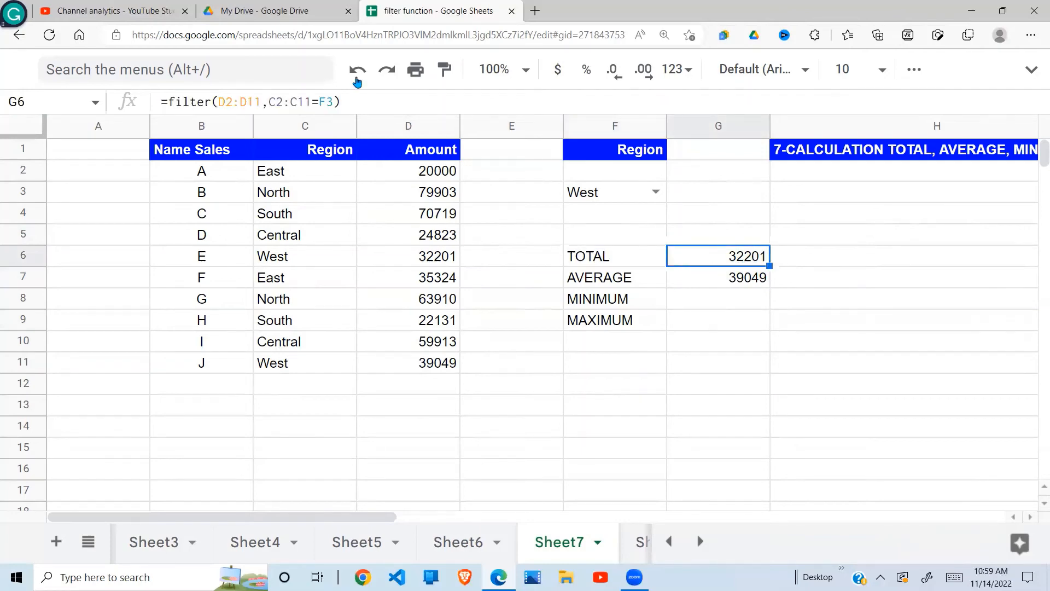
{"action": "left_click_drag", "start_coordinate": [353, 91], "coordinate": [170, 104]}
{"action": "left_click", "coordinate": [170, 104]}
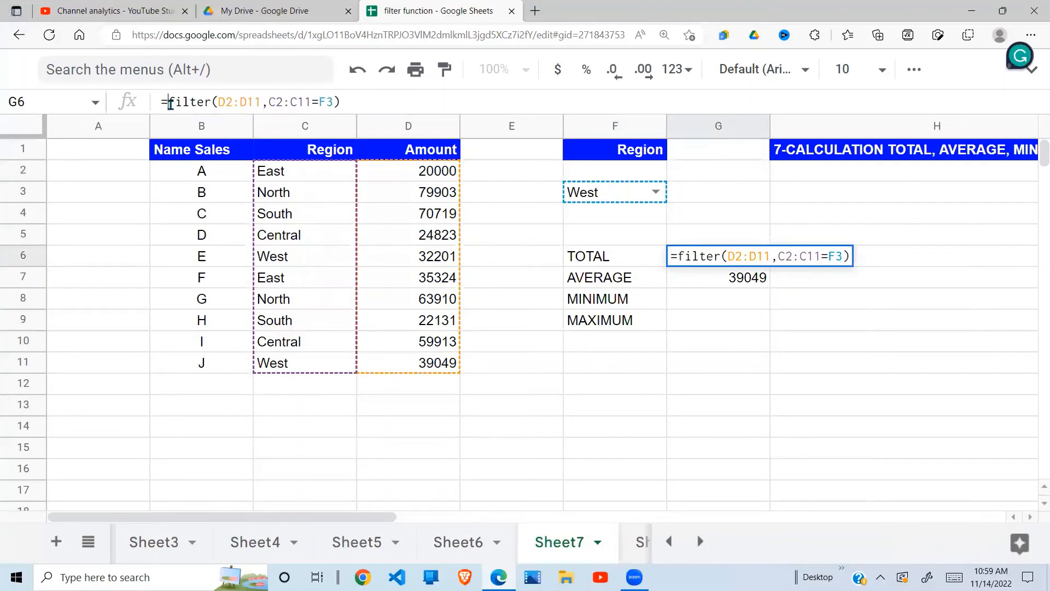
{"action": "type", "text": "sum("}
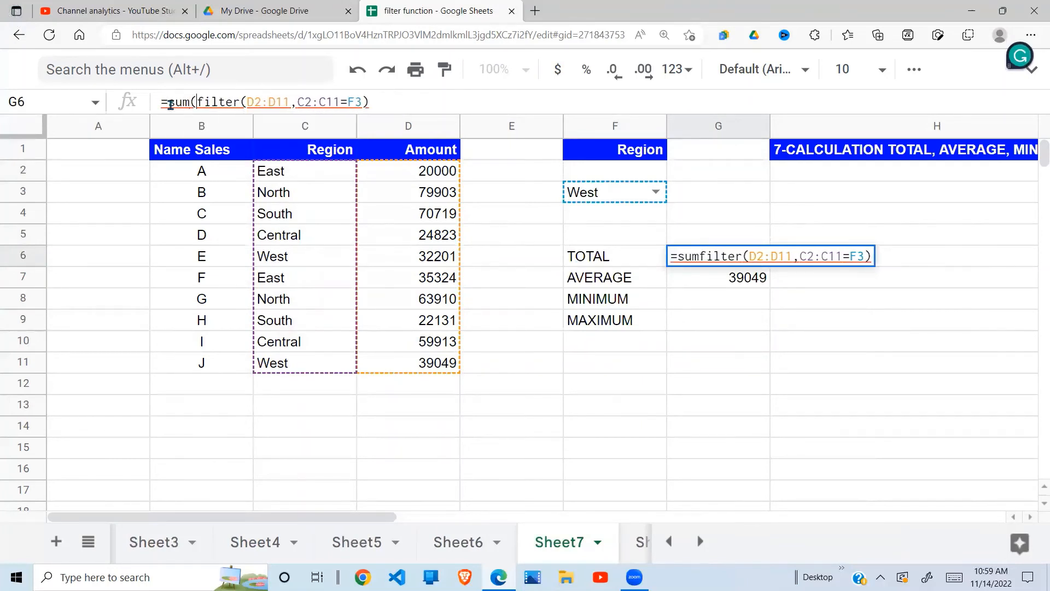
{"action": "left_click", "coordinate": [413, 102]}
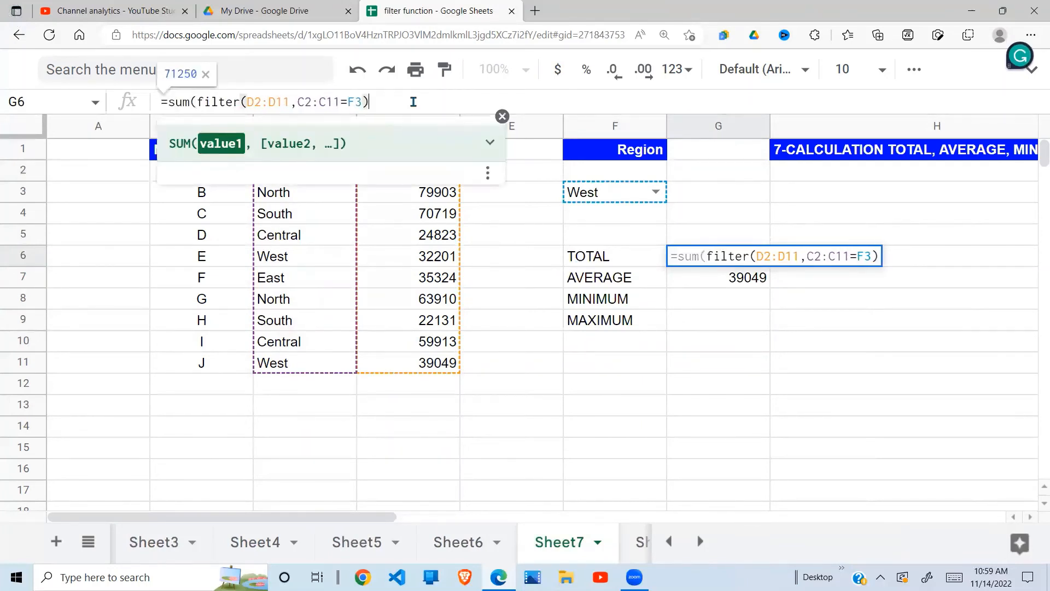
{"action": "type", "text": ")"}
{"action": "key", "text": "Return"}
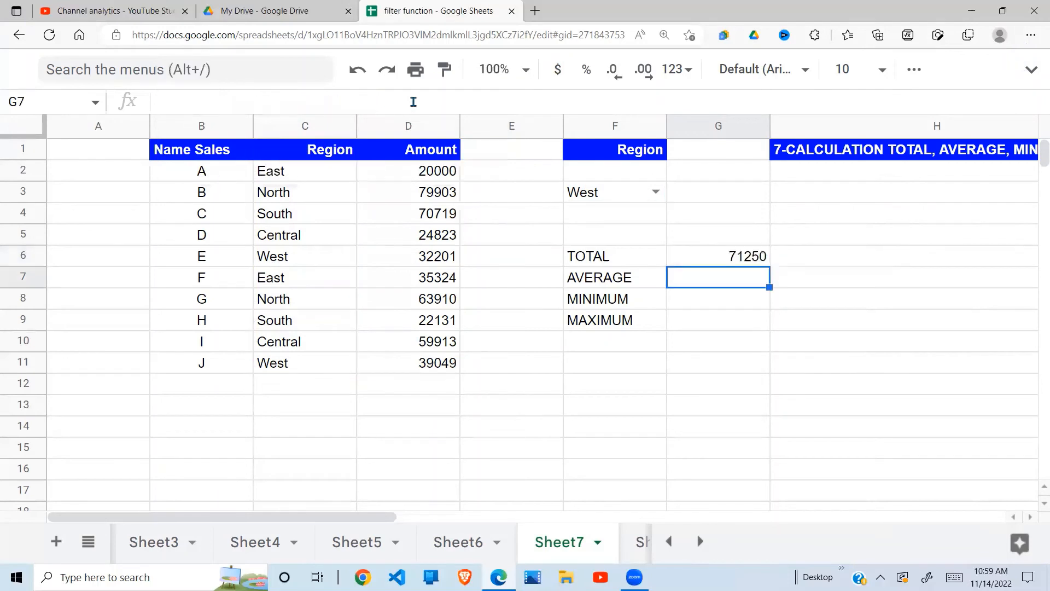
Step: Check the total in G6 against the two West amounts in D6 and D11
{"action": "left_click", "coordinate": [765, 259]}
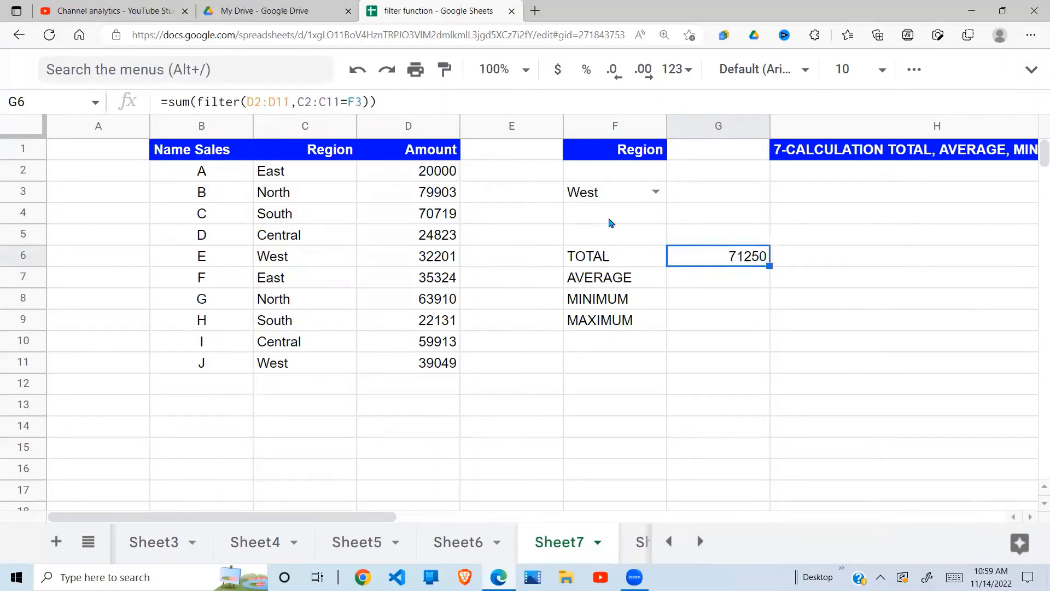
{"action": "left_click_drag", "start_coordinate": [344, 264], "coordinate": [452, 253]}
{"action": "left_click", "coordinate": [452, 255]}
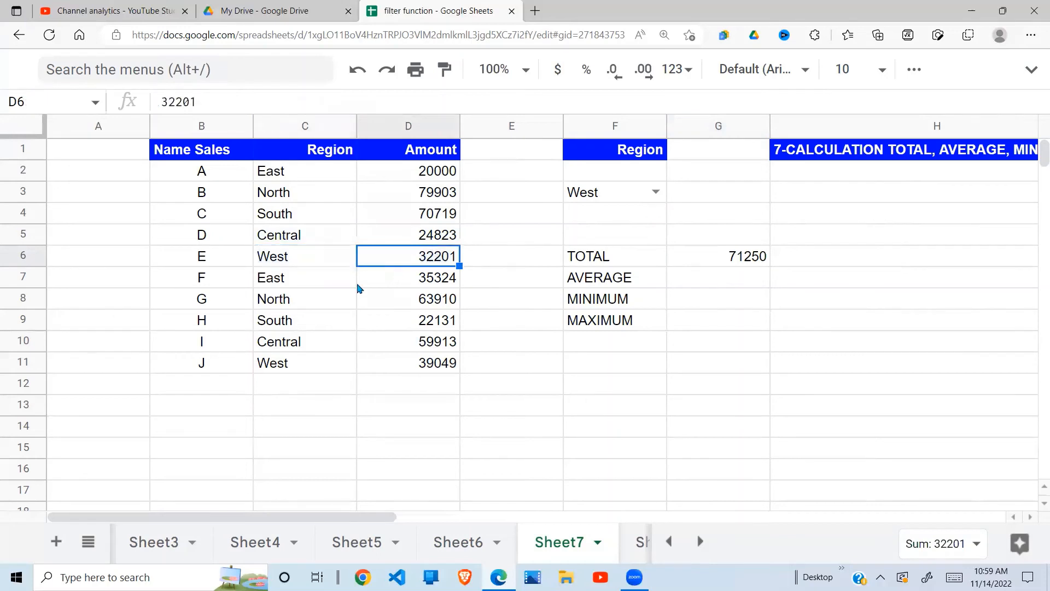
{"action": "left_click_drag", "start_coordinate": [267, 366], "coordinate": [446, 363]}
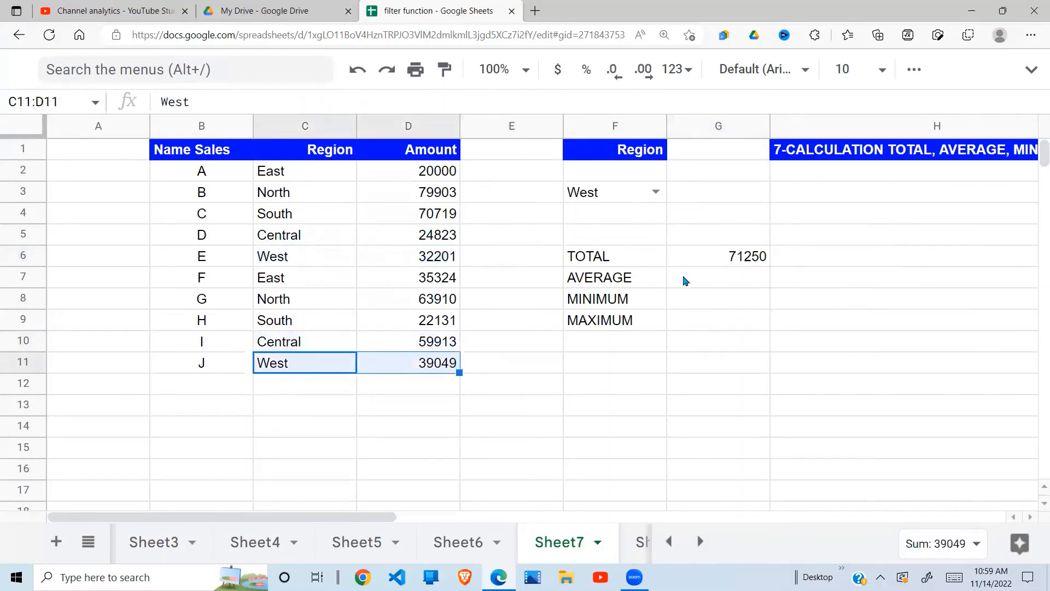
{"action": "left_click", "coordinate": [763, 265]}
Step: Enter =filter(D2:D11,C2:C11=F3) in G7 beside the AVERAGE label
{"action": "left_click", "coordinate": [733, 286]}
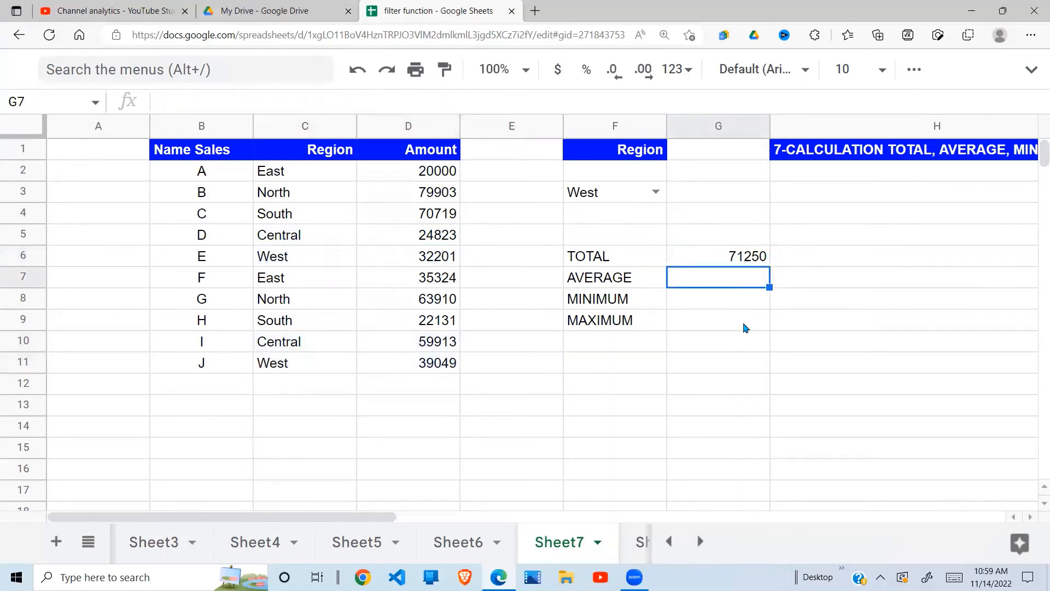
{"action": "type", "text": "=fil"}
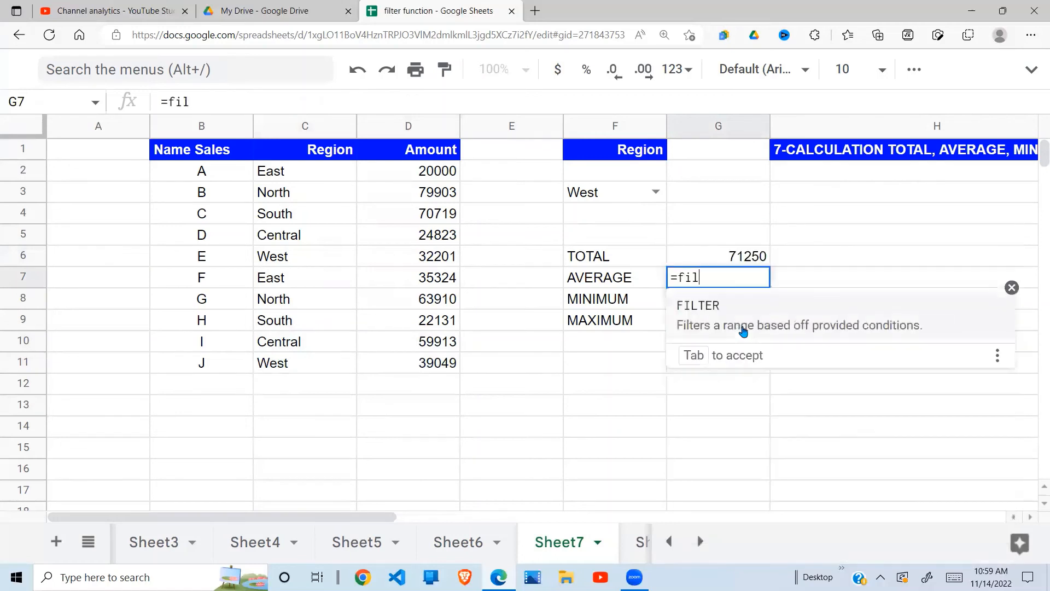
{"action": "type", "text": "ter("}
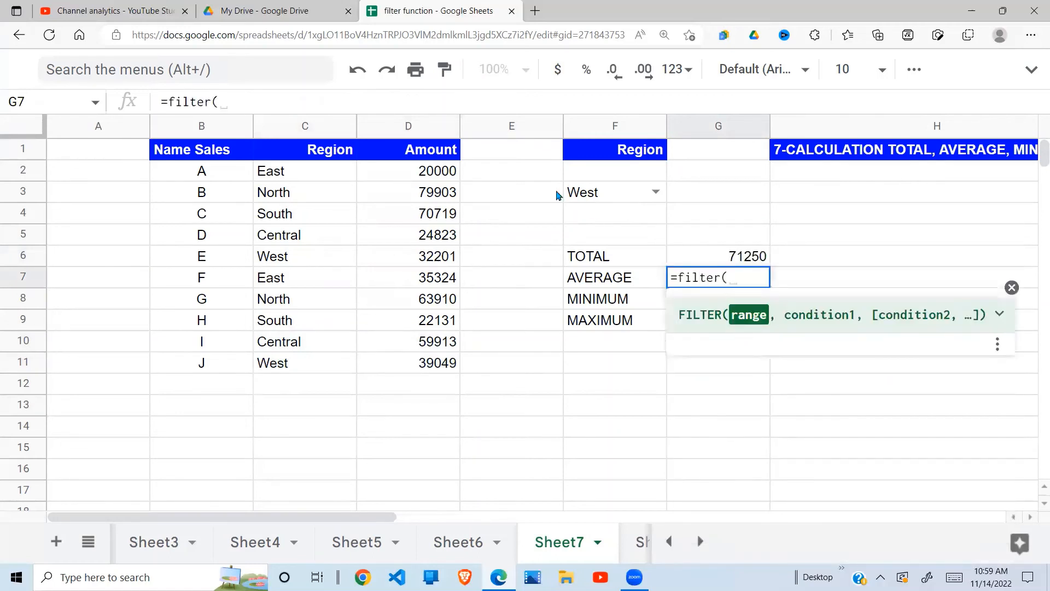
{"action": "left_click_drag", "start_coordinate": [446, 175], "coordinate": [446, 371]}
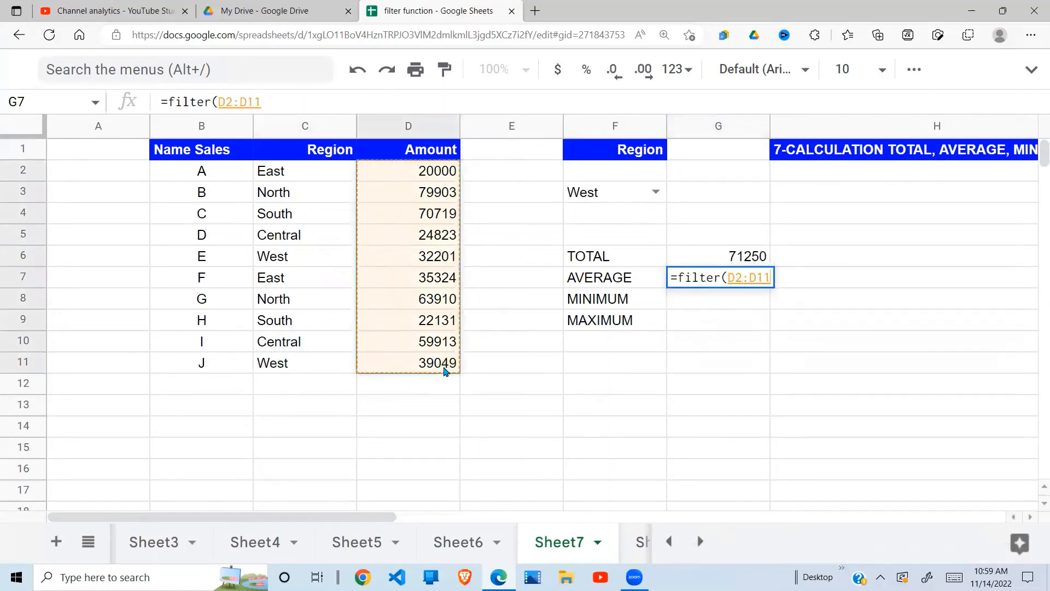
{"action": "type", "text": ","}
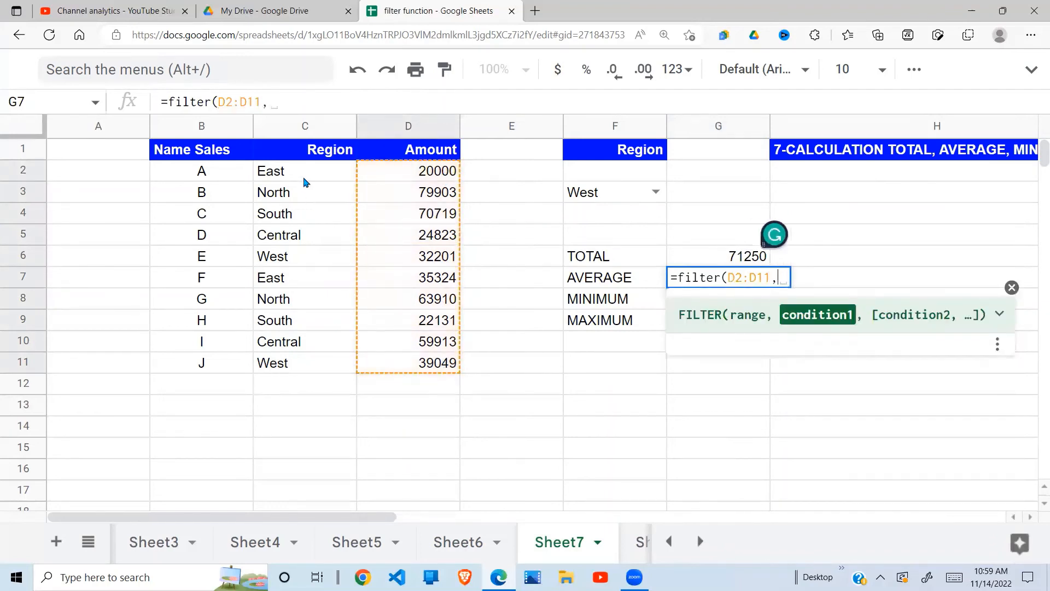
{"action": "left_click_drag", "start_coordinate": [303, 178], "coordinate": [300, 371]}
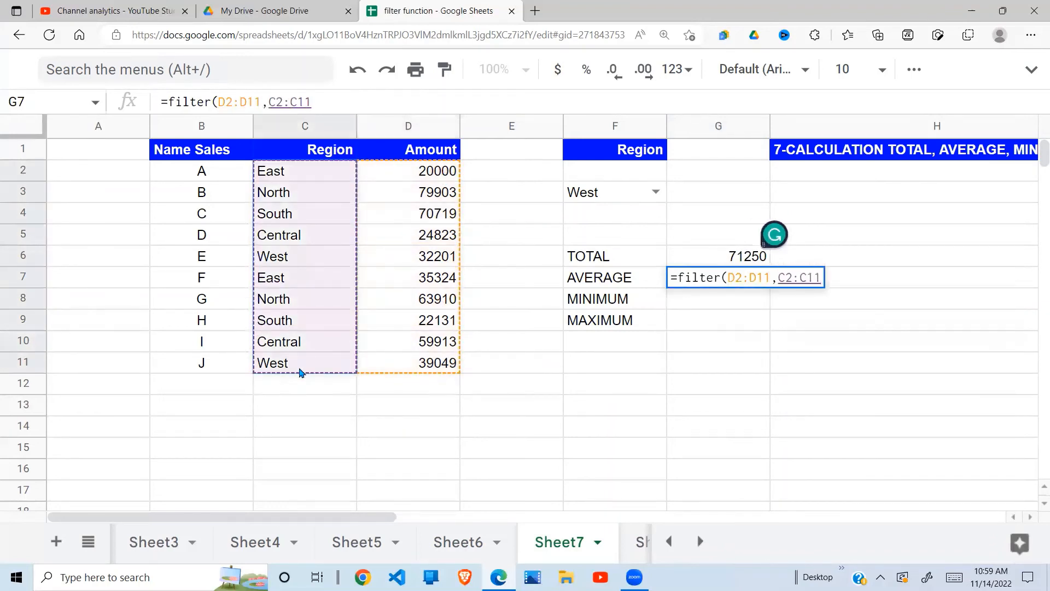
{"action": "type", "text": "="}
{"action": "left_click", "coordinate": [636, 179]}
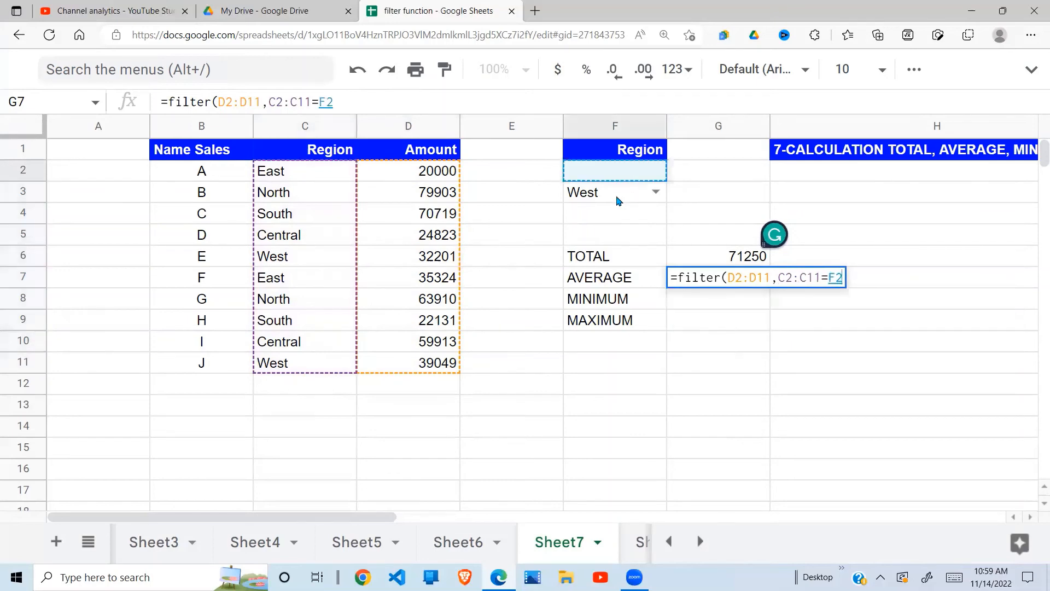
{"action": "left_click", "coordinate": [617, 201]}
{"action": "type", "text": ")"}
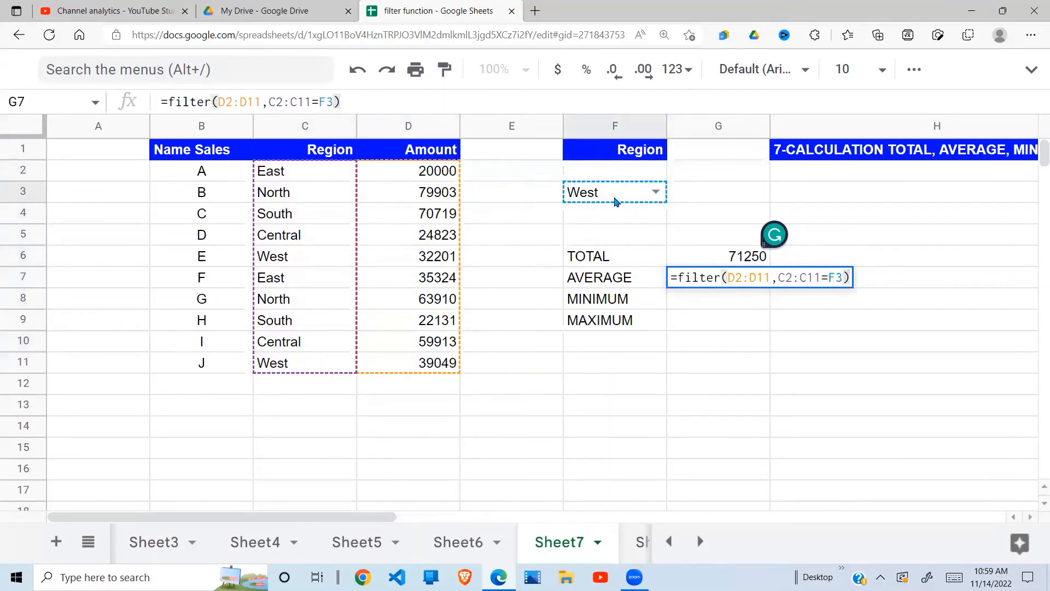
{"action": "key", "text": "Return"}
Step: Wrap the G7 formula in AVERAGE so it reads =average(filter(D2:D11,C2:C11=F3))
{"action": "left_click_drag", "start_coordinate": [758, 278], "coordinate": [749, 310]}
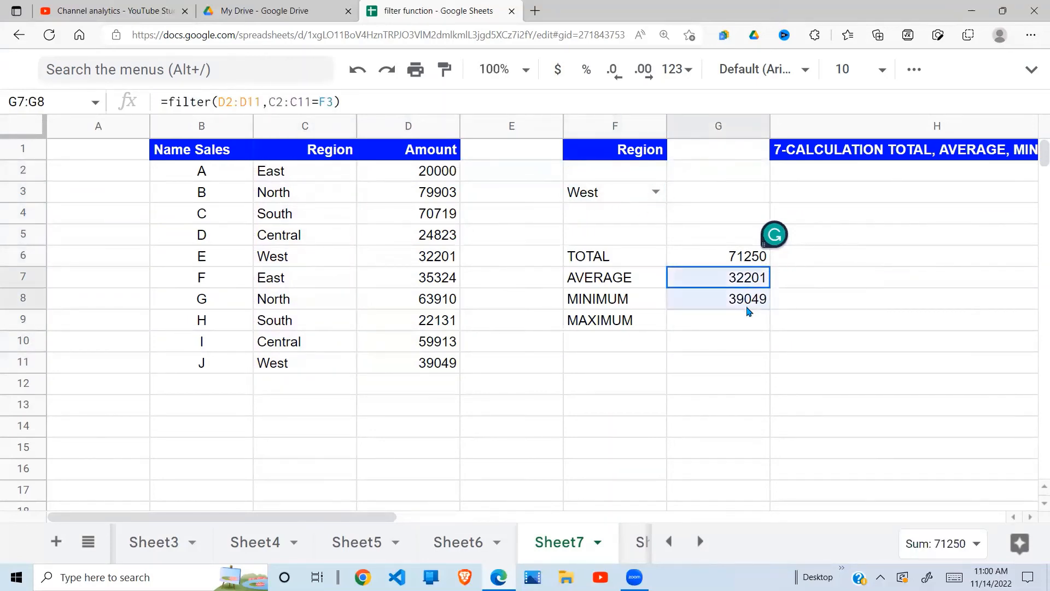
{"action": "left_click", "coordinate": [721, 278]}
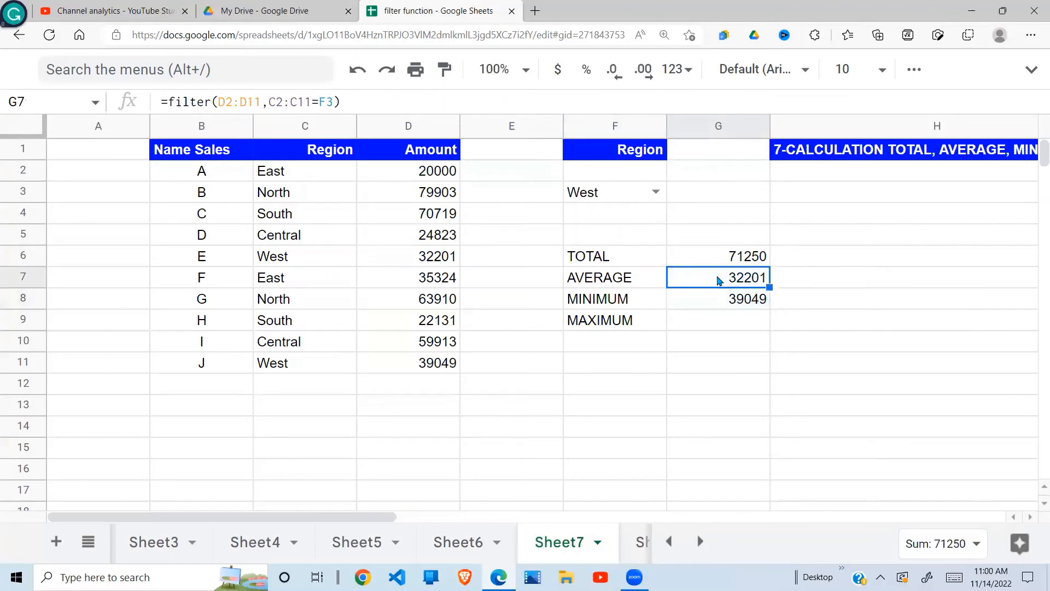
{"action": "left_click", "coordinate": [166, 103]}
{"action": "type", "text": "aver"}
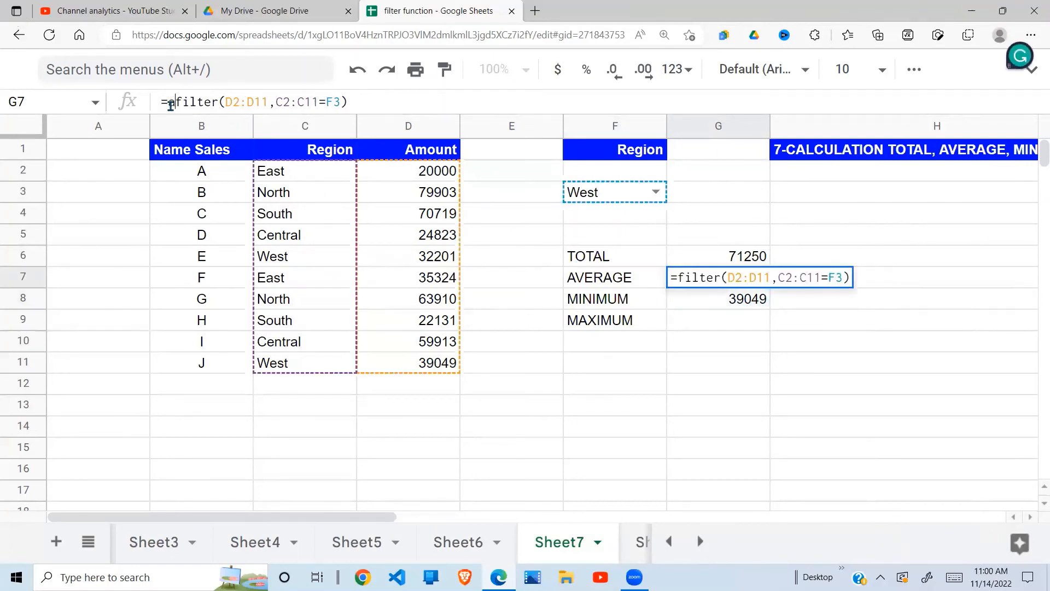
{"action": "type", "text": "g"}
{"action": "key", "text": "BackSpace"}
{"action": "type", "text": "age("}
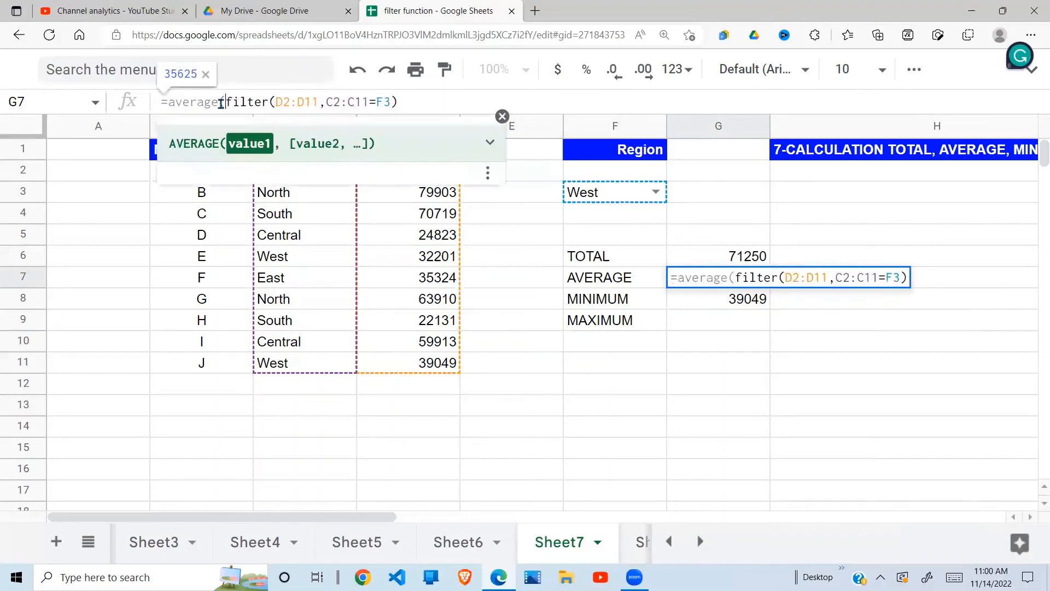
{"action": "left_click", "coordinate": [427, 101]}
{"action": "type", "text": ")"}
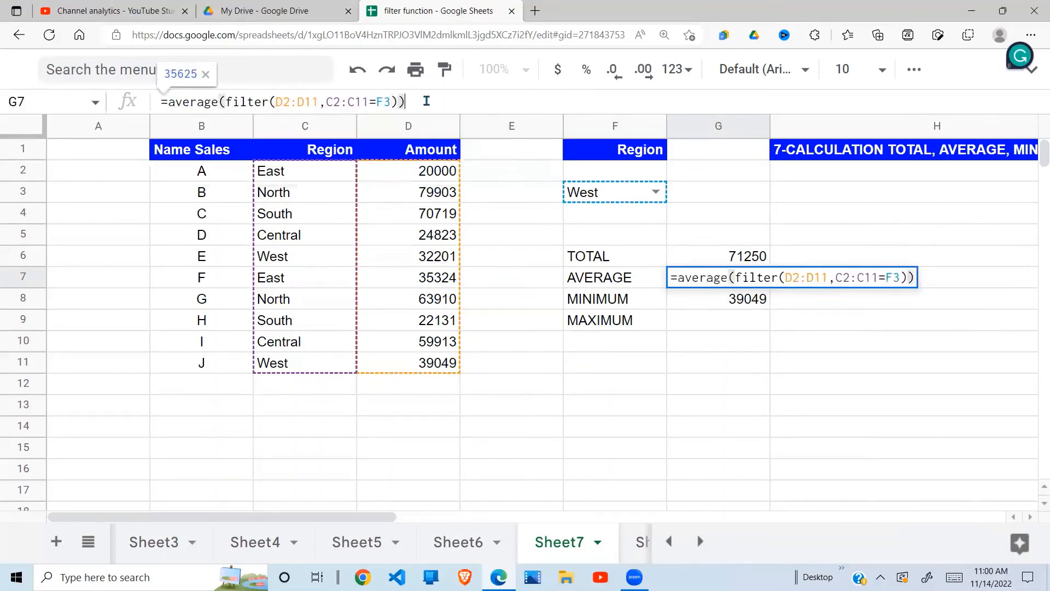
{"action": "key", "text": "Return"}
{"action": "left_click", "coordinate": [743, 276]}
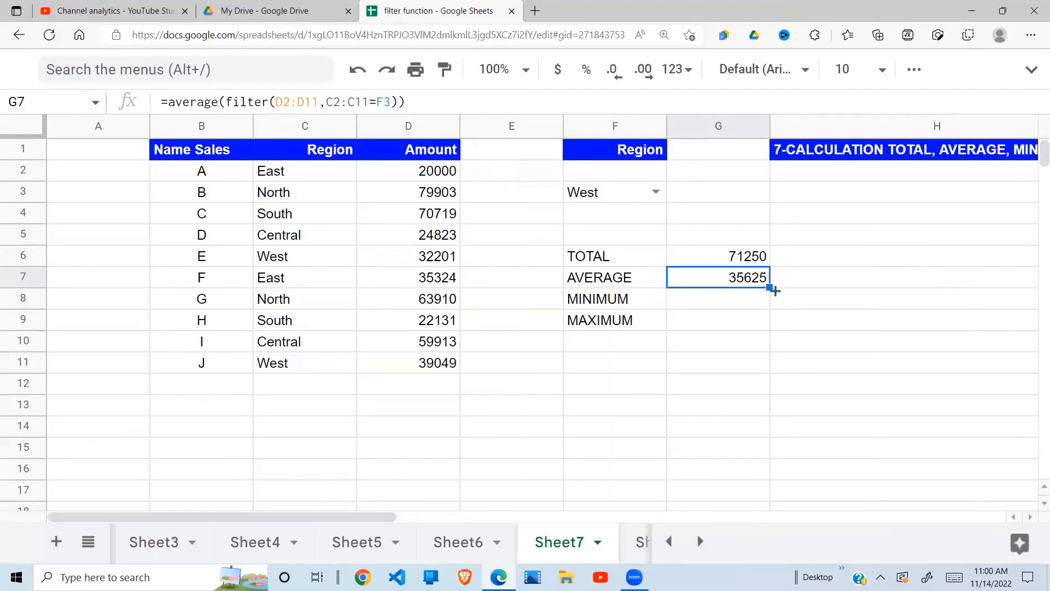
Step: Copy the average(filter(D2:D11,C2:C11=F3)) expression from G7 and place it after an equals sign in G8 beside MINIMUM
{"action": "left_click", "coordinate": [420, 101]}
{"action": "left_click_drag", "start_coordinate": [421, 101], "coordinate": [169, 109]}
{"action": "key", "text": "ctrl+c"}
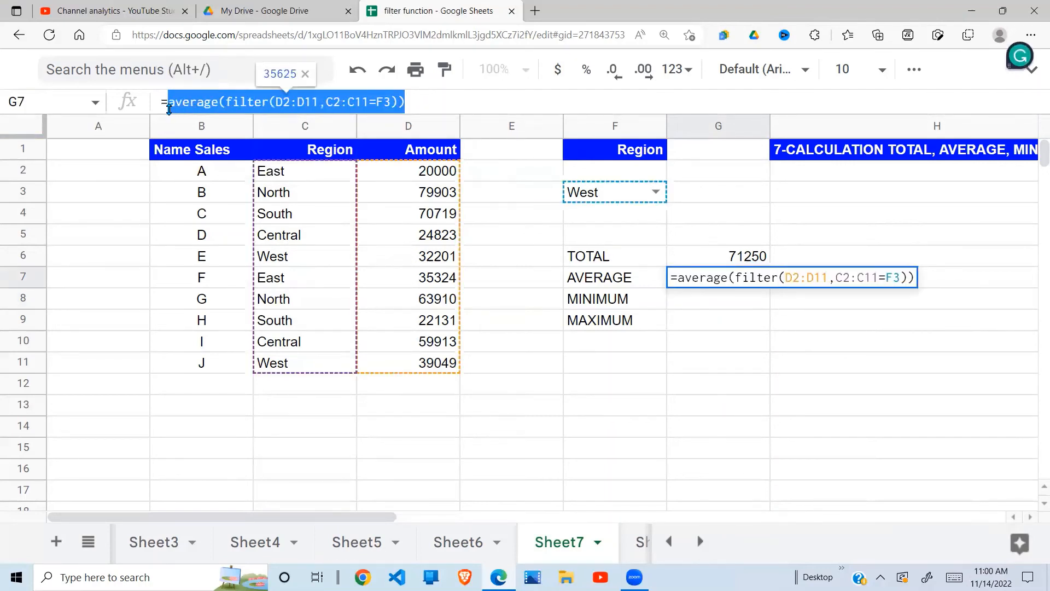
{"action": "left_click", "coordinate": [746, 320]}
{"action": "left_click", "coordinate": [740, 300]}
{"action": "type", "text": "="}
{"action": "key", "text": "ctrl+v"}
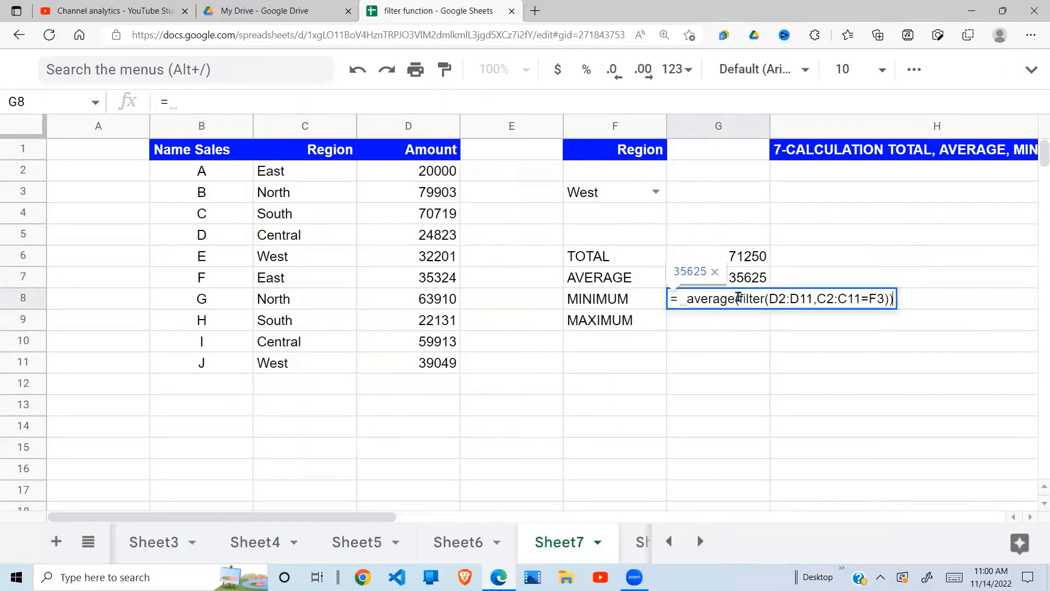
Step: Replace AVERAGE with MIN in the G8 formula so it reads =min(filter(D2:D11,C2:C11=F3))
{"action": "left_click", "coordinate": [729, 299]}
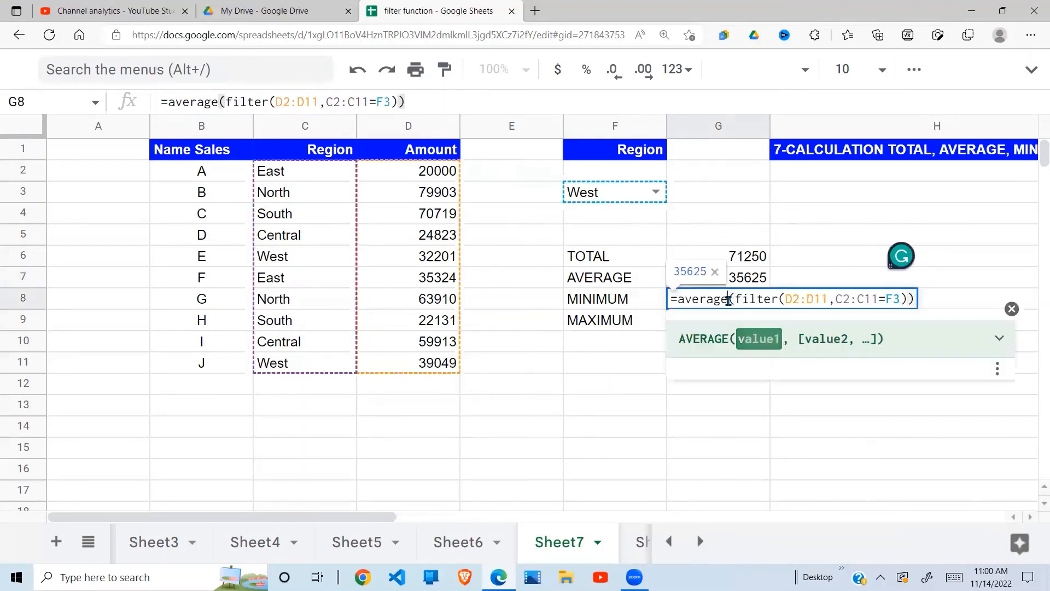
{"action": "key", "text": "BackSpace"}
{"action": "key", "text": "BackSpace"}
{"action": "key", "text": "BackSpace"}
{"action": "key", "text": "BackSpace"}
{"action": "key", "text": "BackSpace"}
{"action": "key", "text": "BackSpace"}
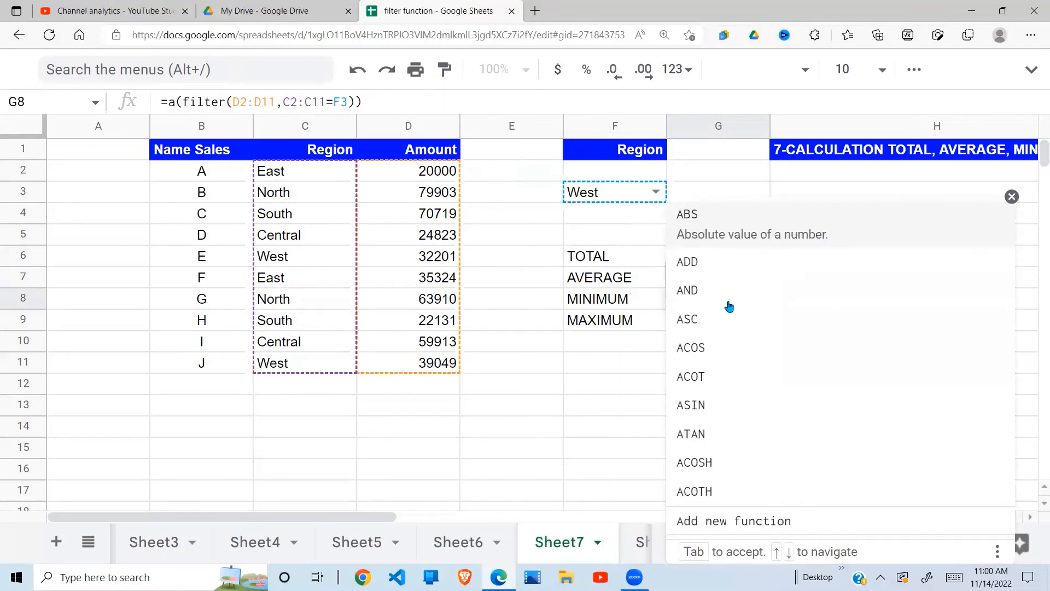
{"action": "left_click", "coordinate": [1012, 196]}
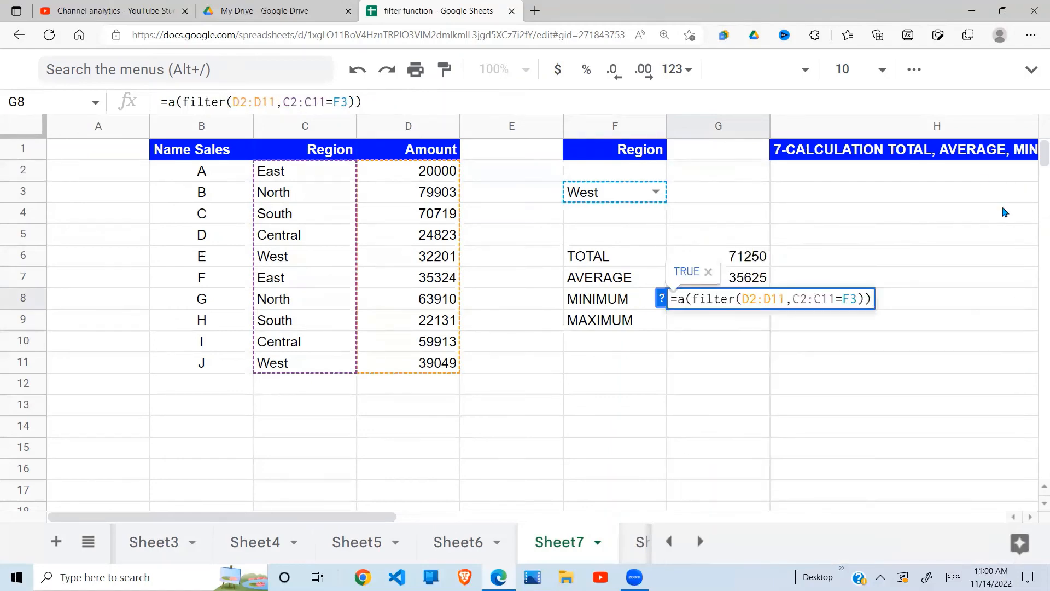
{"action": "key", "text": "BackSpace"}
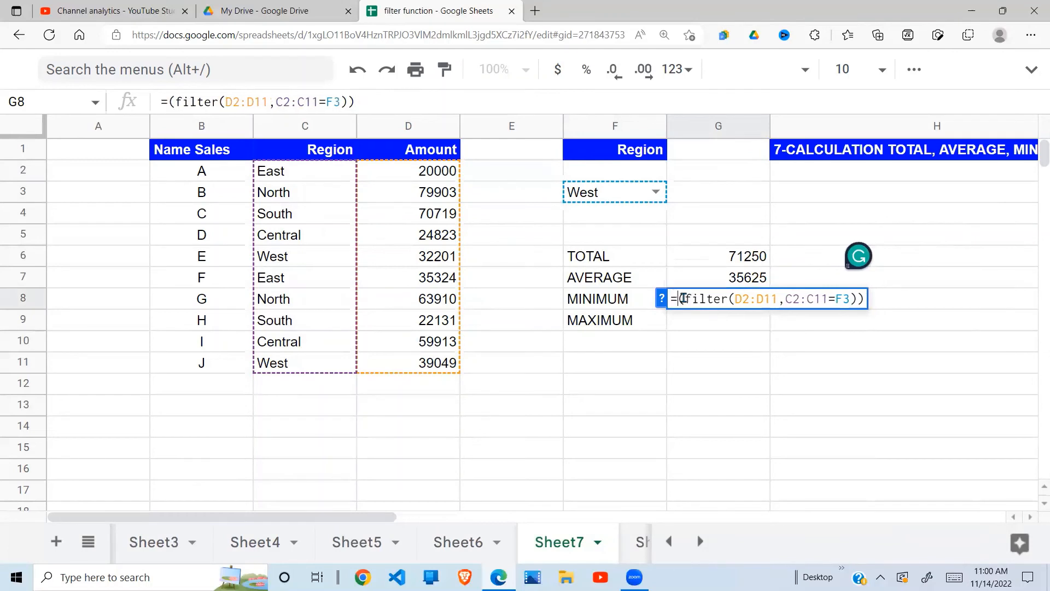
{"action": "type", "text": "min"}
{"action": "key", "text": "Return"}
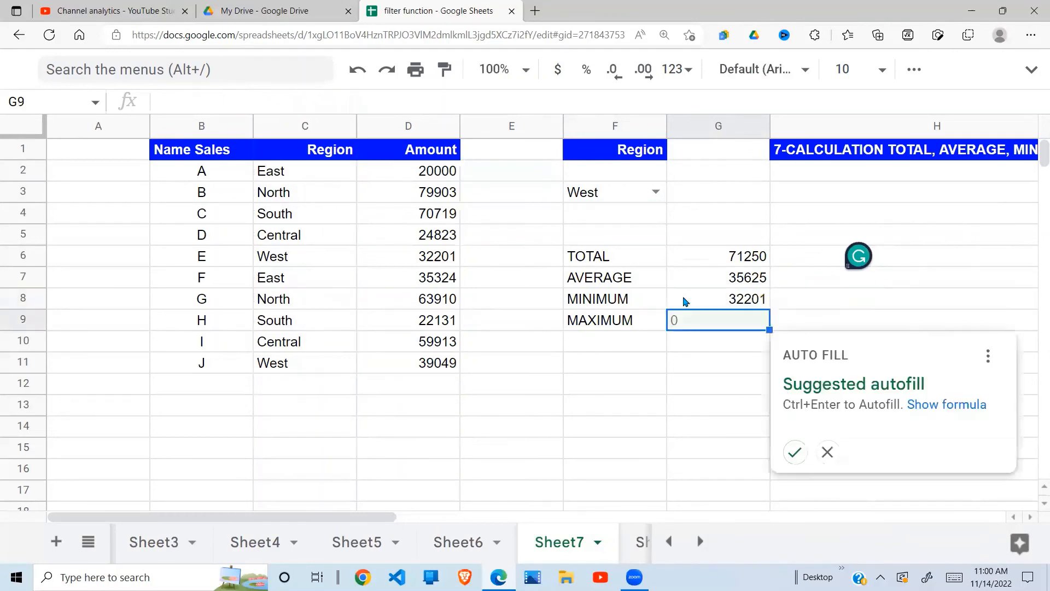
Step: Reject the suggested autofill and paste the copied average(filter(D2:D11,C2:C11=F3)) text into G9 beside MAXIMUM
{"action": "left_click", "coordinate": [827, 452]}
{"action": "left_click", "coordinate": [732, 382]}
{"action": "left_click", "coordinate": [737, 319]}
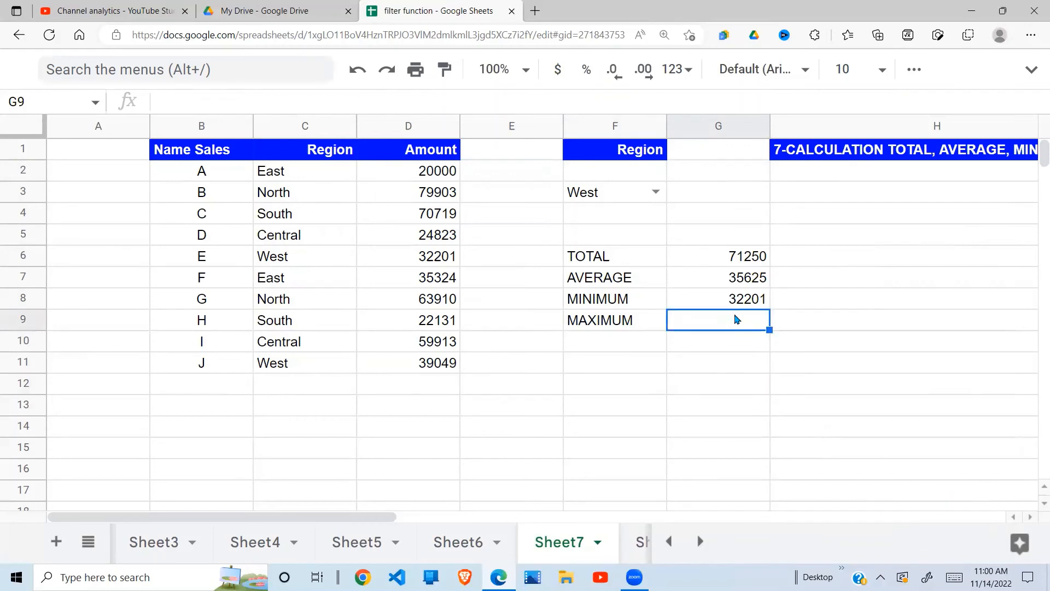
{"action": "key", "text": "ctrl+v"}
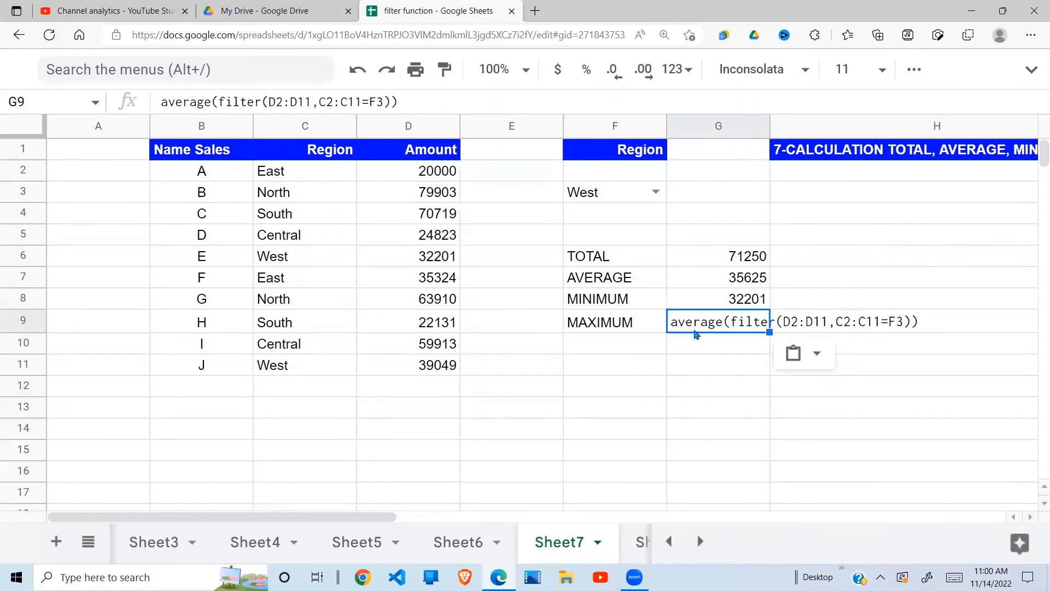
Step: Rewrite the pasted text in G9 as the formula =MAX(filter(D2:D11,C2:C11=F3))
{"action": "left_click", "coordinate": [213, 103]}
{"action": "key", "text": "BackSpace"}
{"action": "key", "text": "BackSpace"}
{"action": "key", "text": "BackSpace"}
{"action": "key", "text": "BackSpace"}
{"action": "key", "text": "BackSpace"}
{"action": "key", "text": "BackSpace"}
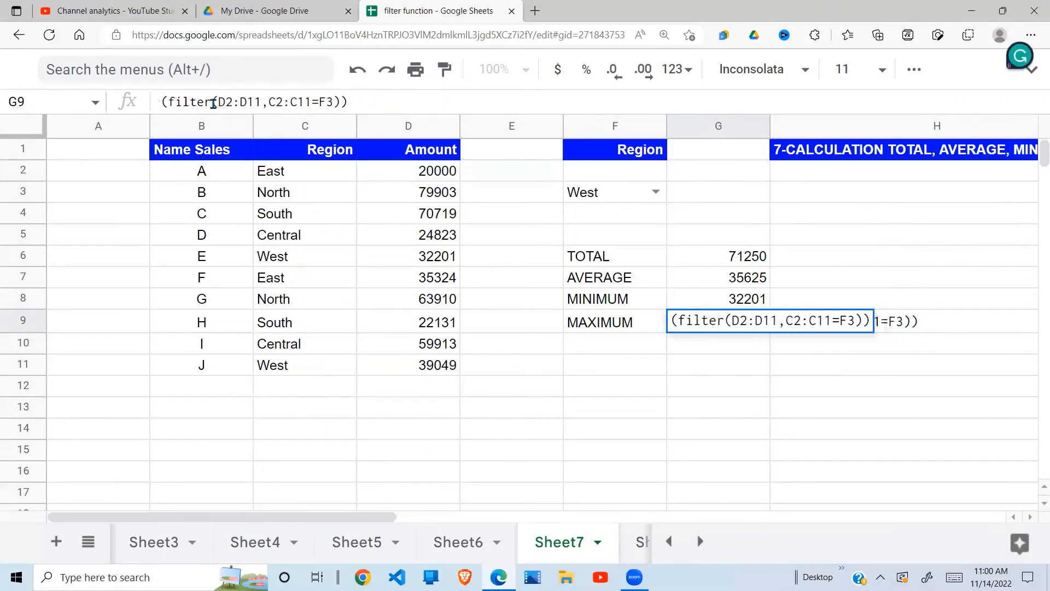
{"action": "type", "text": "=mac"}
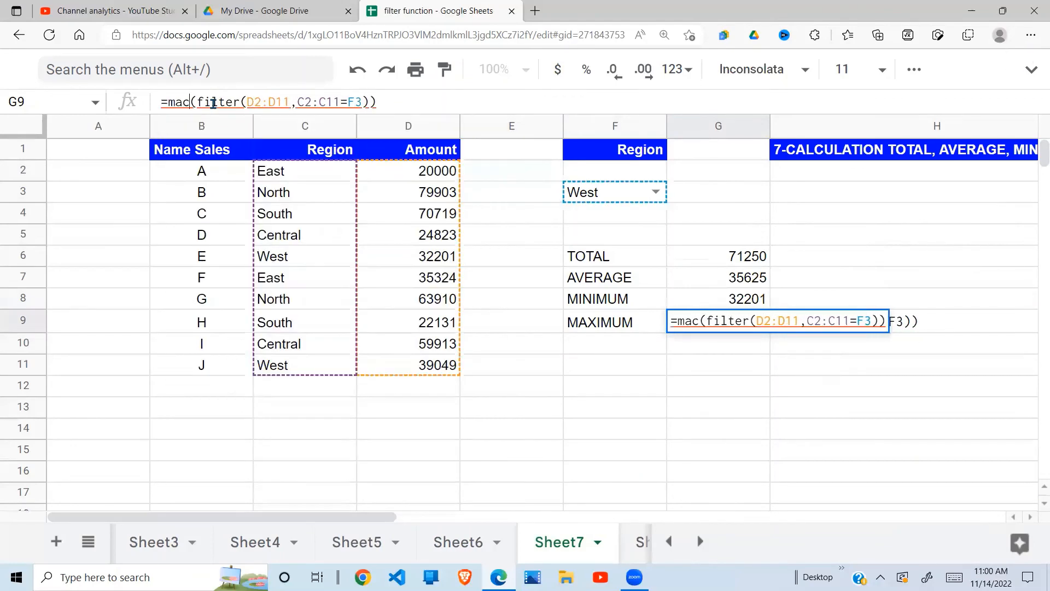
{"action": "key", "text": "BackSpace"}
{"action": "type", "text": "x"}
{"action": "key", "text": "Tab"}
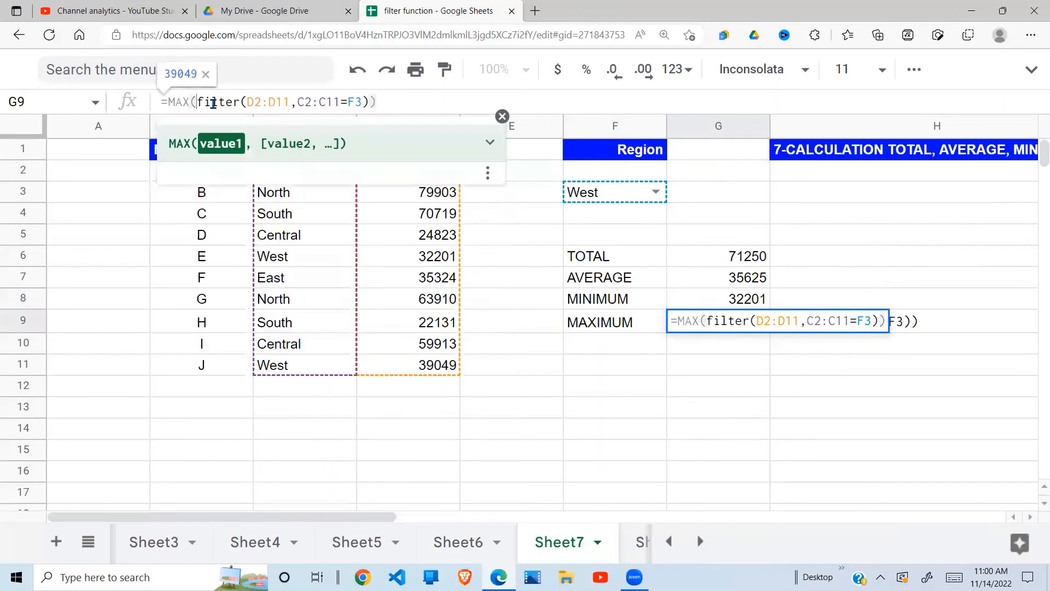
{"action": "left_click", "coordinate": [392, 108]}
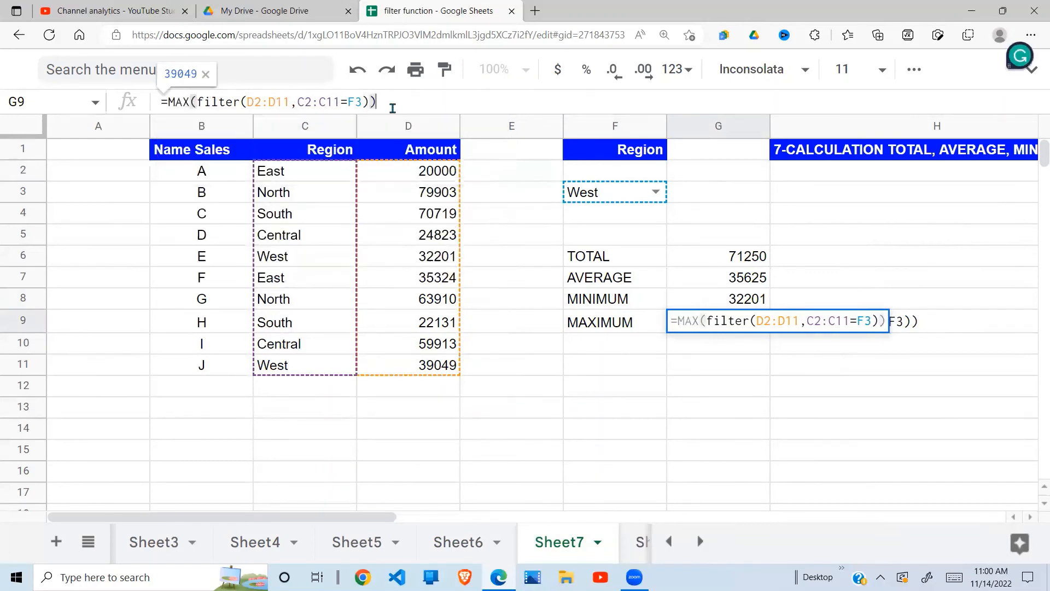
{"action": "key", "text": "Return"}
{"action": "left_click", "coordinate": [511, 154]}
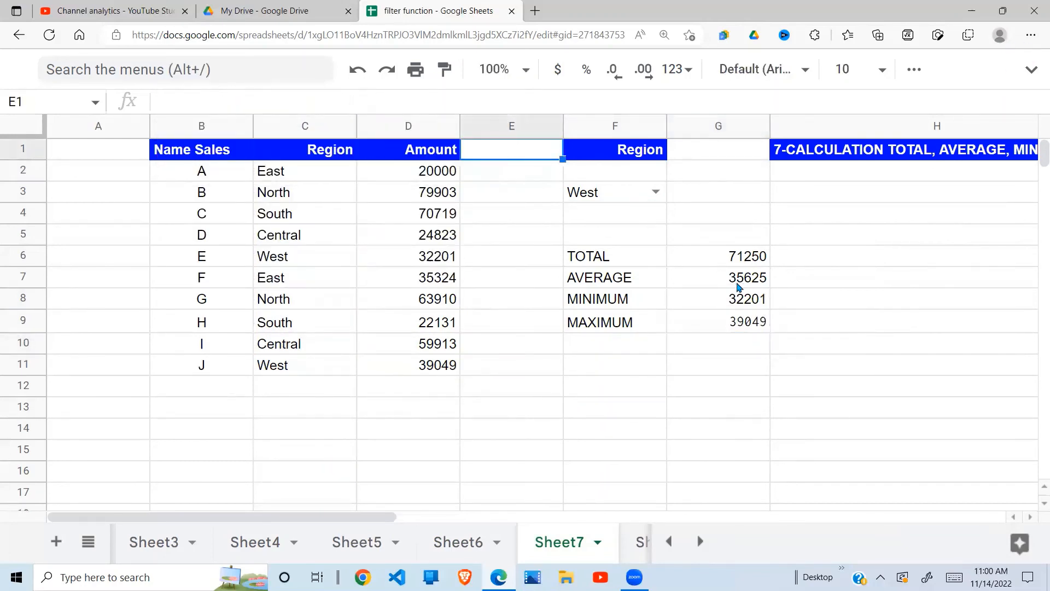
{"action": "left_click", "coordinate": [738, 285]}
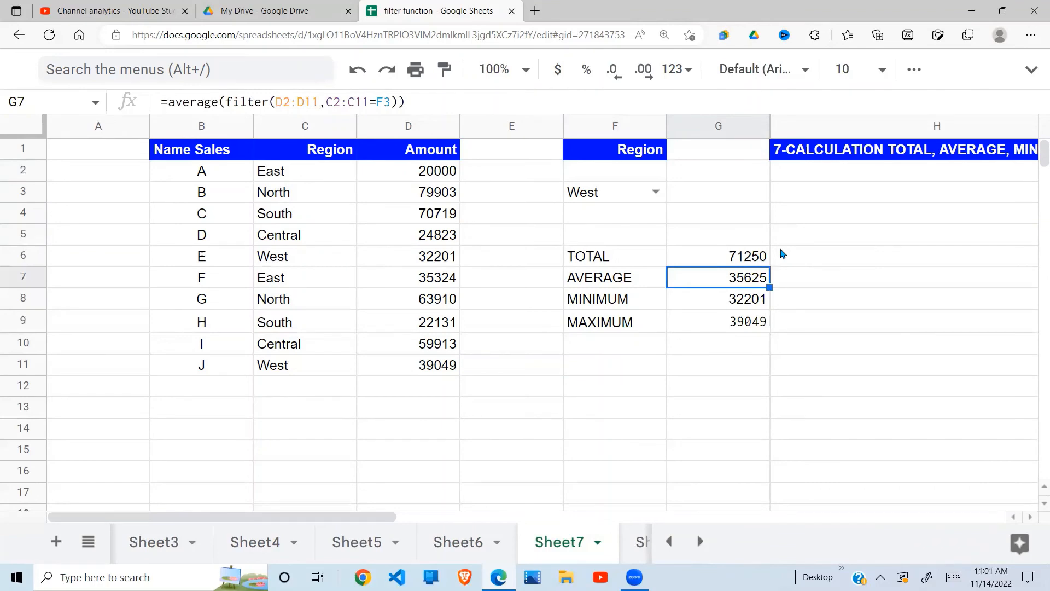
Step: Switch to Sheet8 and clear the existing Name and Region results in F5:G11
{"action": "left_click", "coordinate": [636, 541]}
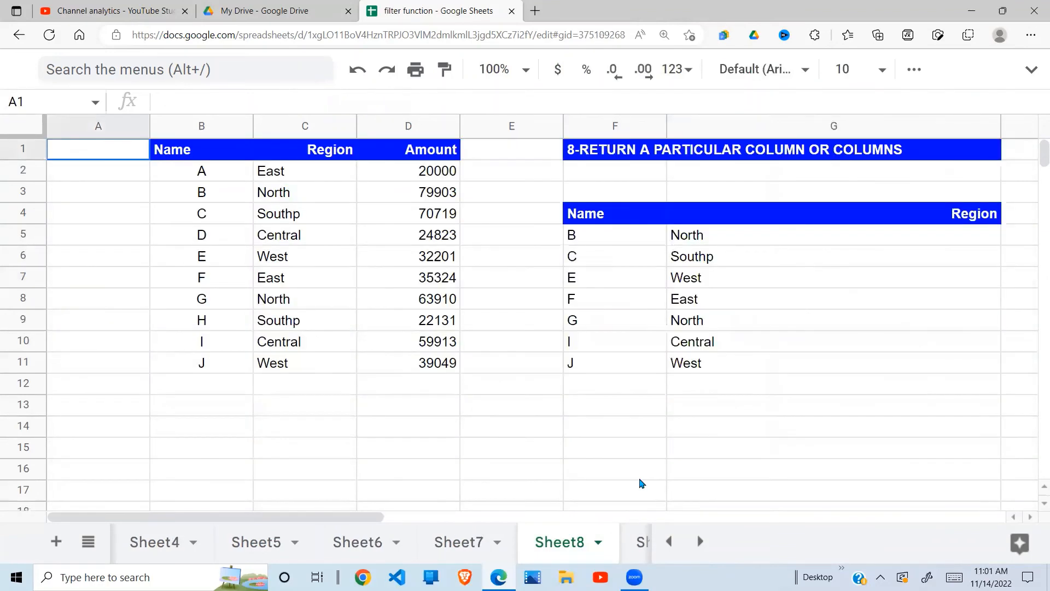
{"action": "left_click", "coordinate": [636, 348]}
{"action": "left_click_drag", "start_coordinate": [617, 235], "coordinate": [689, 372]}
{"action": "key", "text": "Delete"}
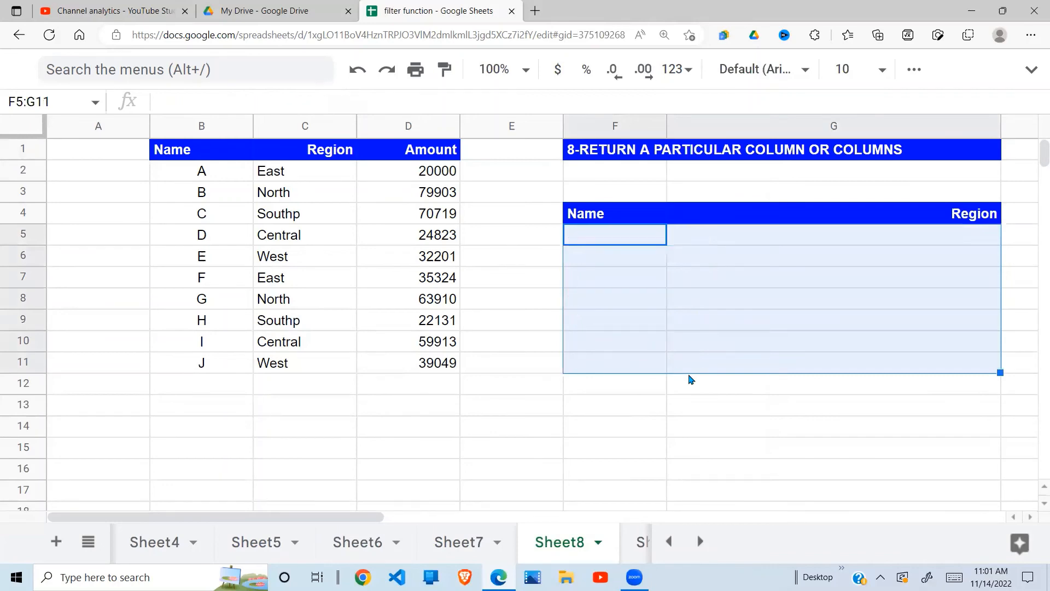
Step: Write =filter(B2:D11,C11="East") in F5 under the Name header
{"action": "left_click", "coordinate": [633, 306]}
{"action": "left_click", "coordinate": [608, 241]}
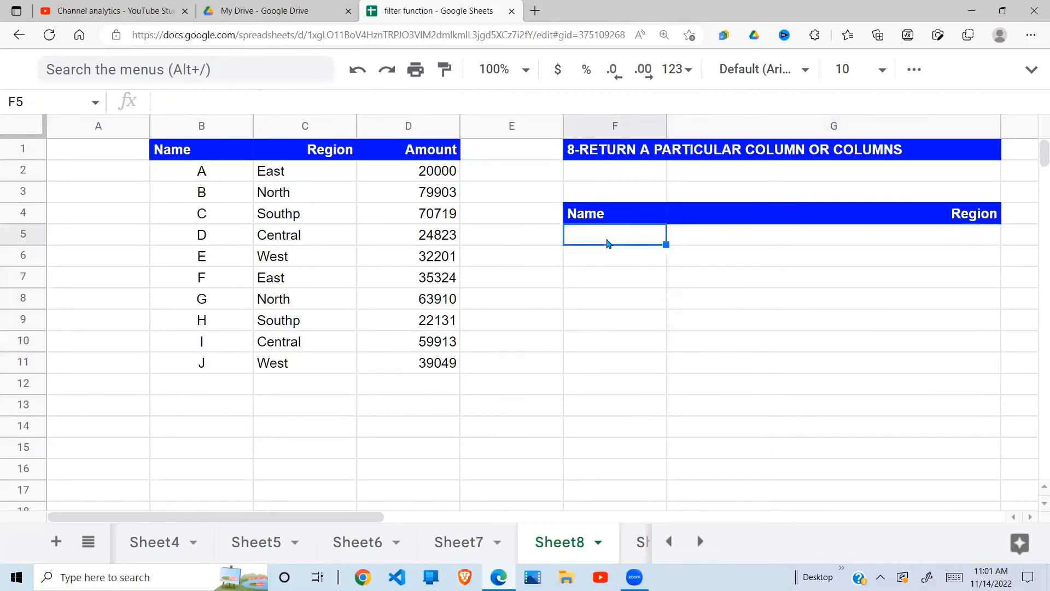
{"action": "type", "text": "=filter"}
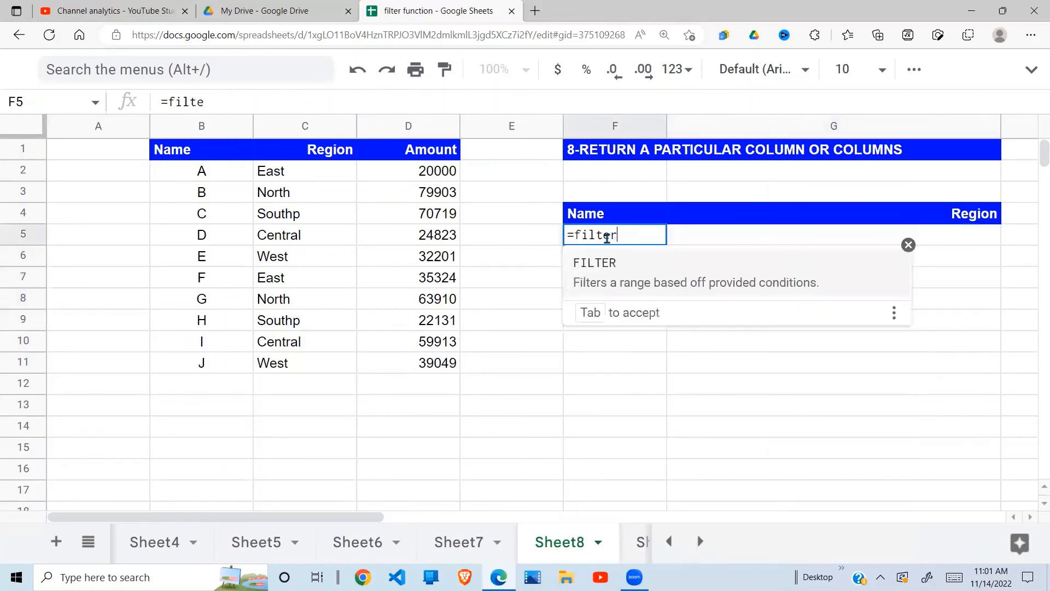
{"action": "type", "text": "("}
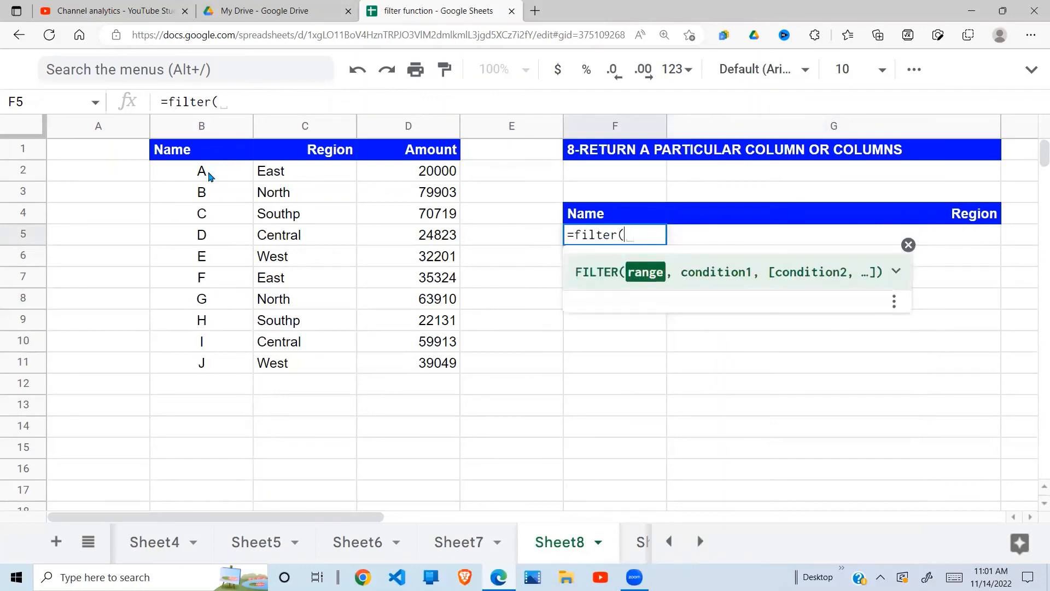
{"action": "left_click_drag", "start_coordinate": [209, 173], "coordinate": [414, 364]}
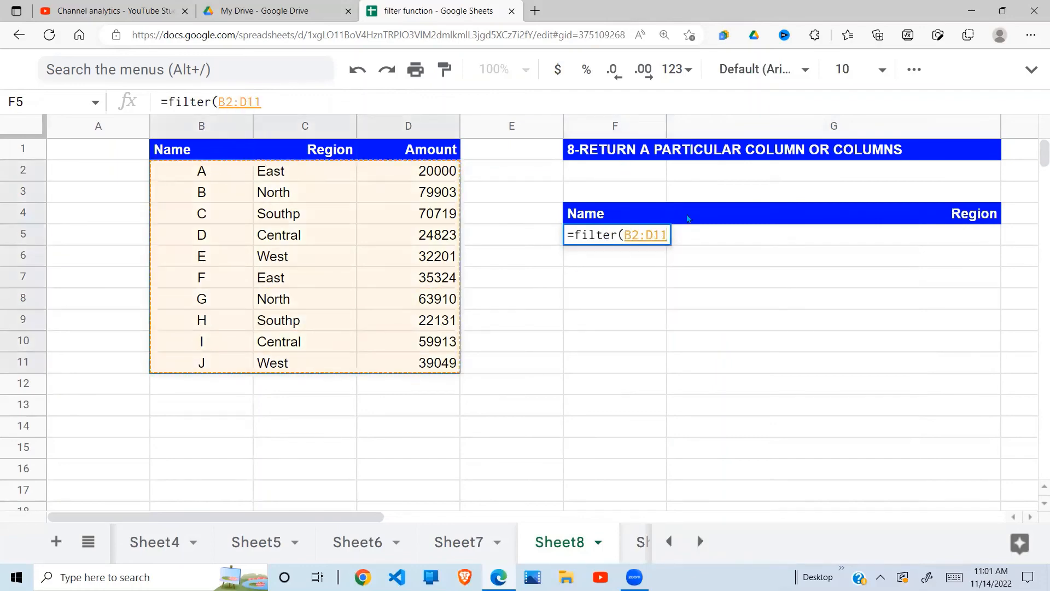
{"action": "type", "text": ","}
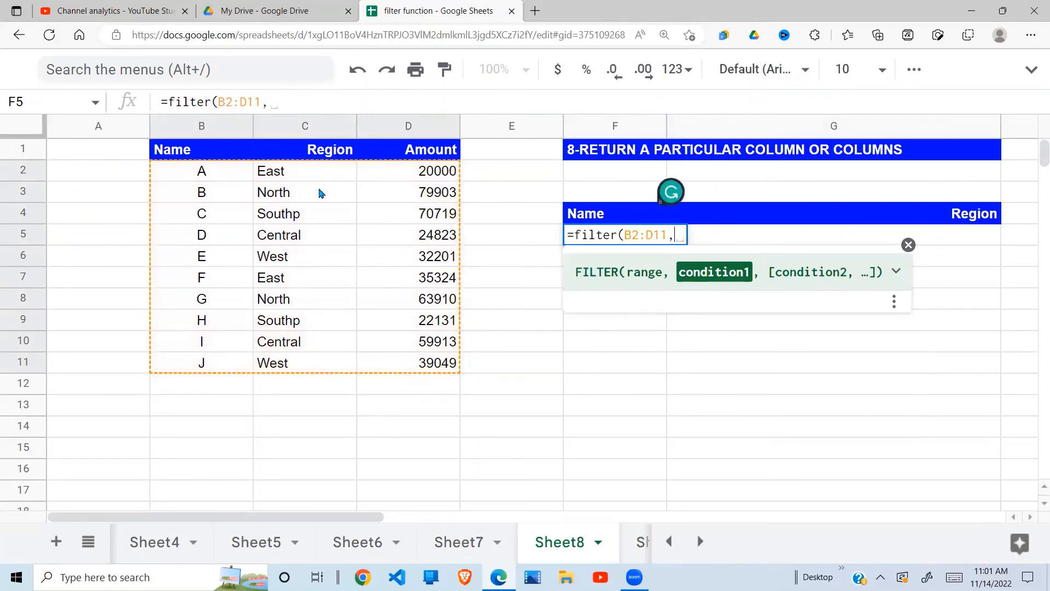
{"action": "left_click_drag", "start_coordinate": [320, 173], "coordinate": [320, 363]}
{"action": "left_click", "coordinate": [320, 364]}
{"action": "type", "text": "="}
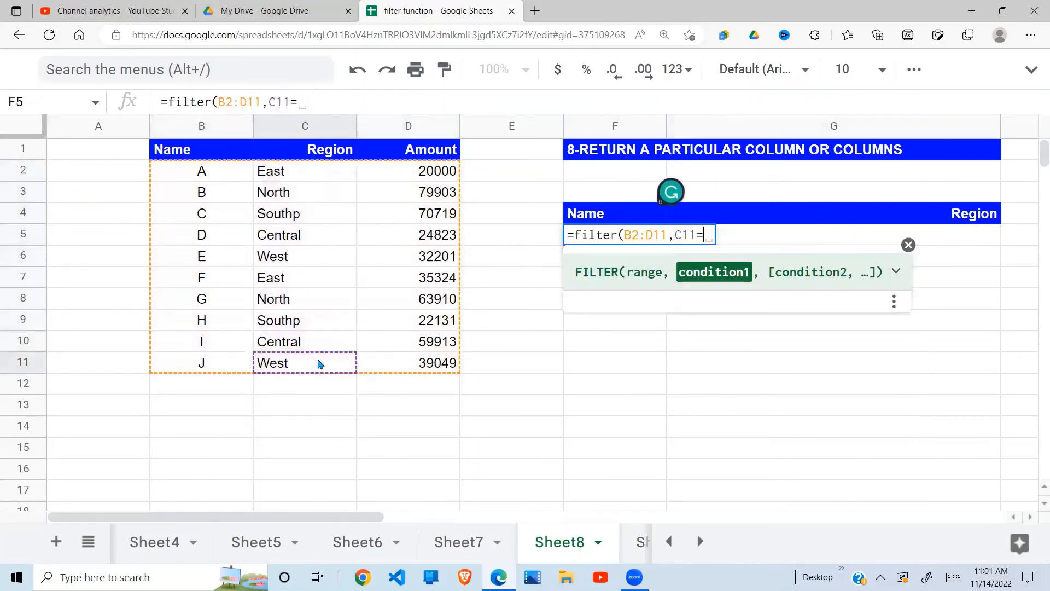
{"action": "type", "text": "\"Eas"}
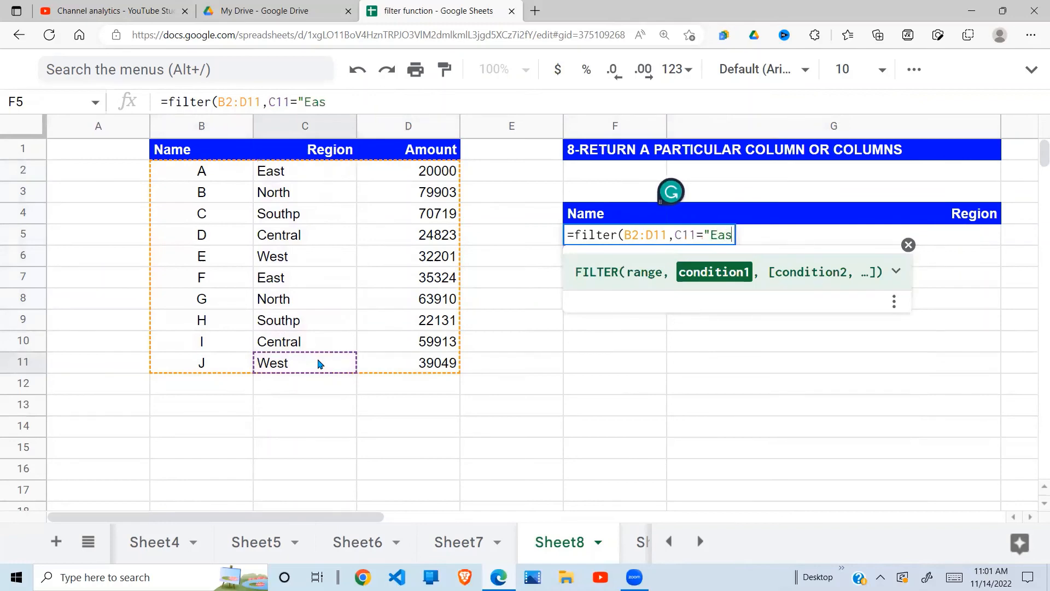
{"action": "type", "text": "t\"))"}
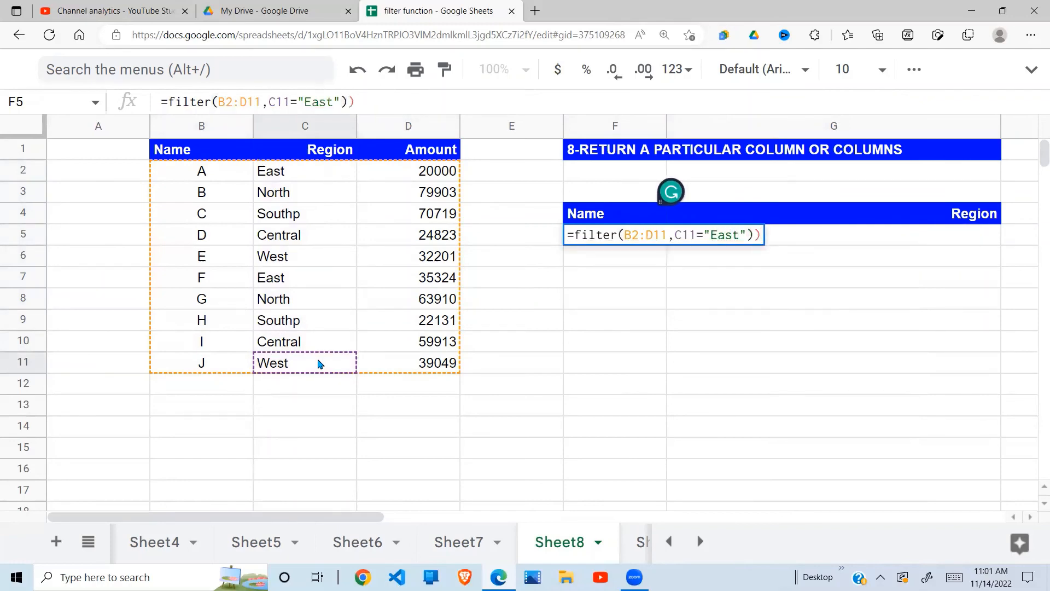
{"action": "key", "text": "BackSpace"}
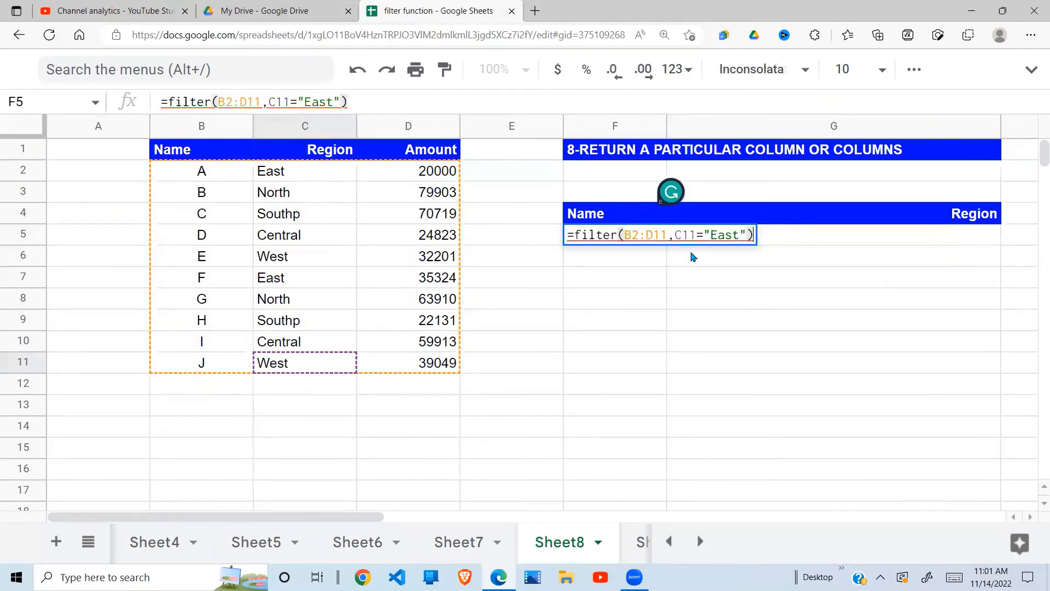
Step: Replace C11 with the full range C2:C11 in the F5 condition and enter =filter(B2:D11,C2:C11="East")
{"action": "left_click", "coordinate": [700, 232]}
{"action": "key", "text": "BackSpace"}
{"action": "key", "text": "BackSpace"}
{"action": "key", "text": "BackSpace"}
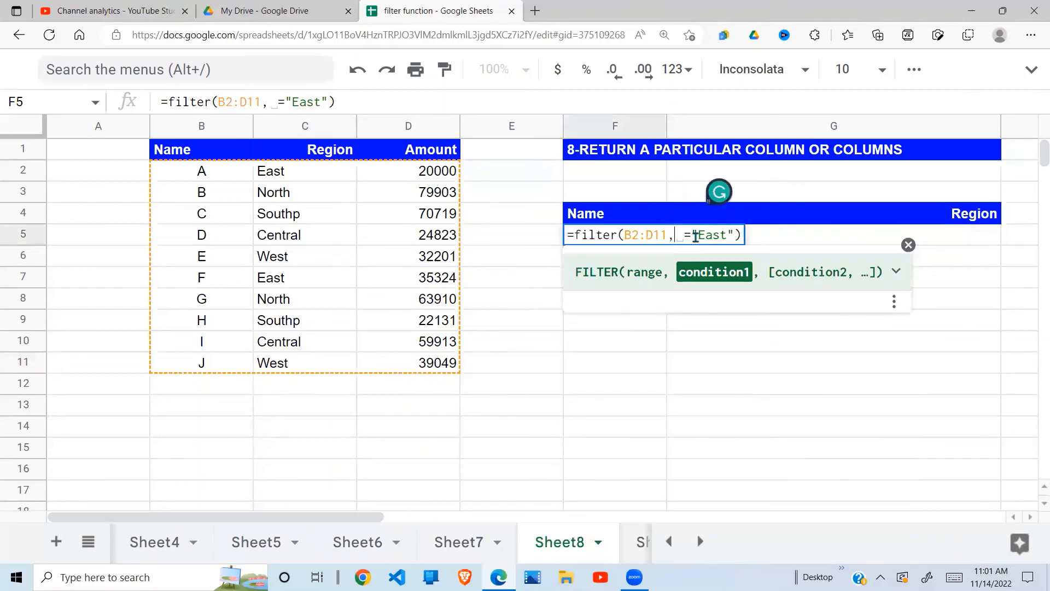
{"action": "left_click_drag", "start_coordinate": [340, 174], "coordinate": [334, 363]}
{"action": "key", "text": "Return"}
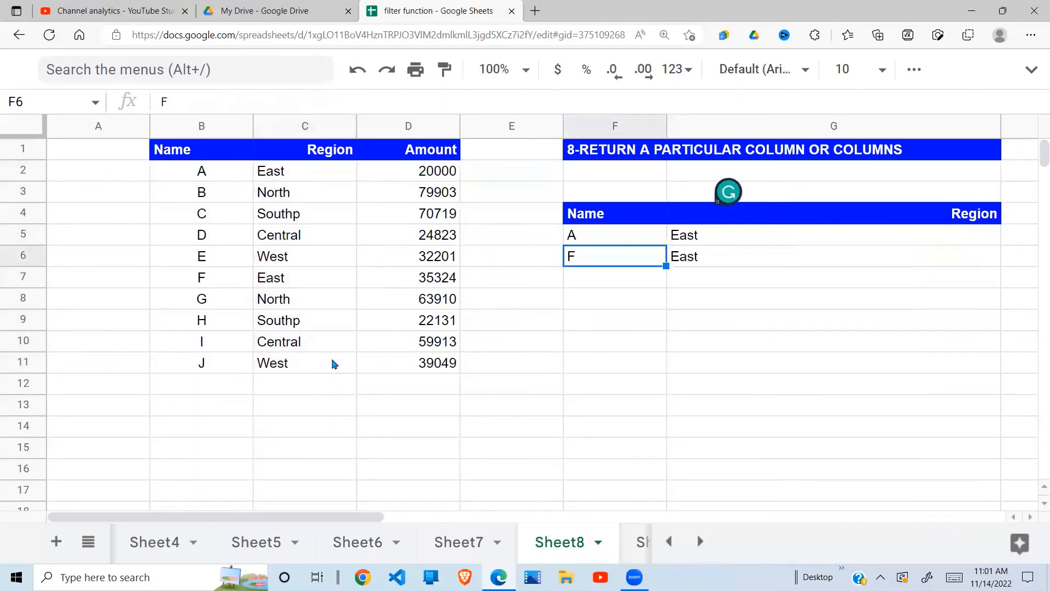
Step: Narrow columns E and G to bring all three columns of the filter results into view
{"action": "left_click", "coordinate": [714, 245]}
{"action": "left_click", "coordinate": [637, 253]}
{"action": "left_click_drag", "start_coordinate": [563, 126], "coordinate": [514, 126]}
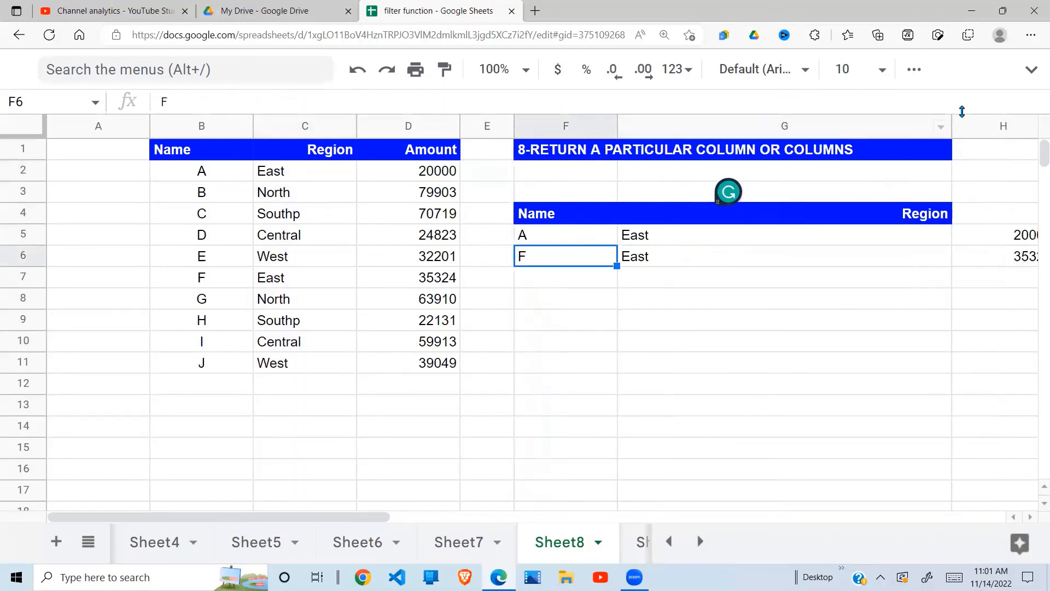
{"action": "left_click_drag", "start_coordinate": [951, 125], "coordinate": [762, 144]}
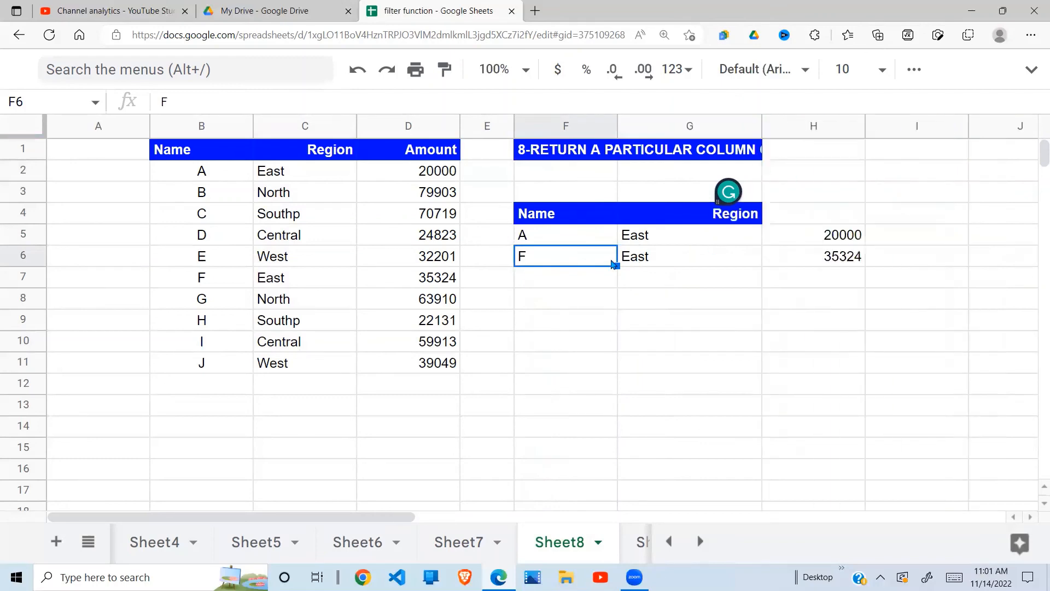
Step: Copy the Amount header from D1 to H4 above the third result column
{"action": "left_click", "coordinate": [818, 233]}
{"action": "left_click", "coordinate": [452, 155]}
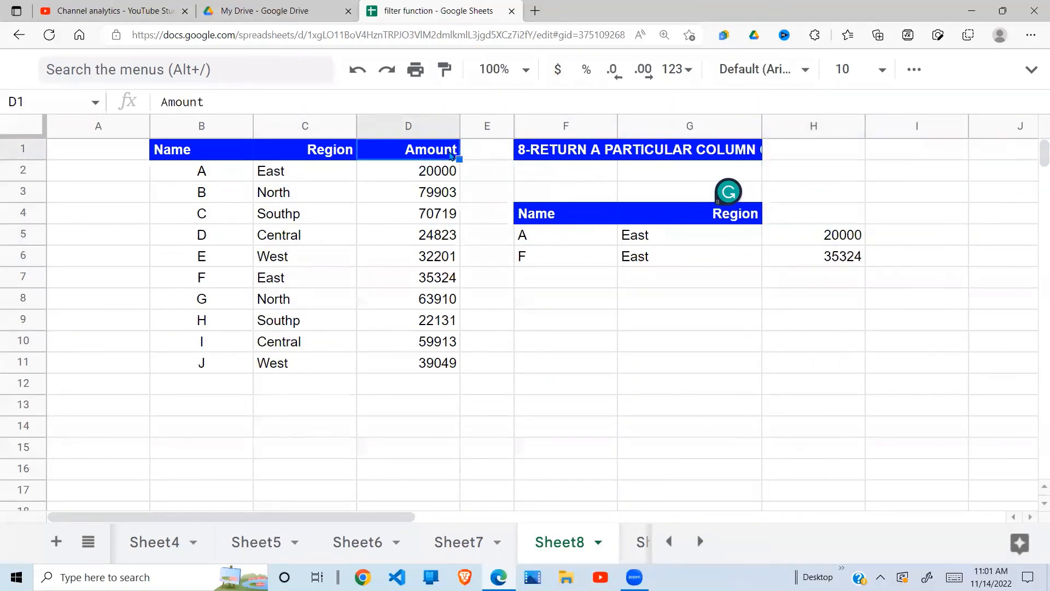
{"action": "key", "text": "ctrl+c"}
{"action": "left_click", "coordinate": [829, 214]}
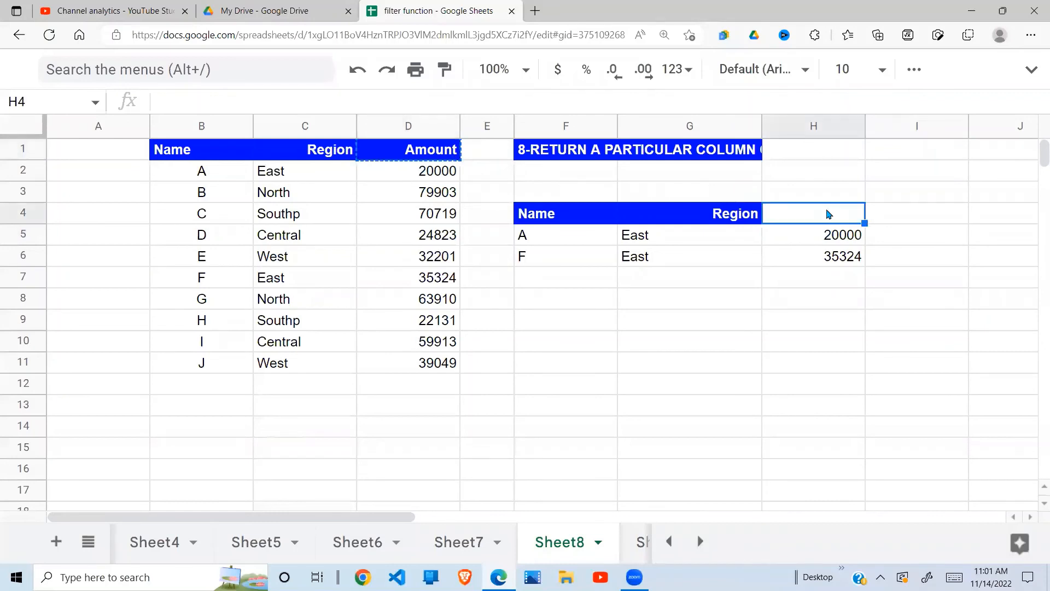
{"action": "key", "text": "ctrl+v"}
{"action": "left_click", "coordinate": [651, 256]}
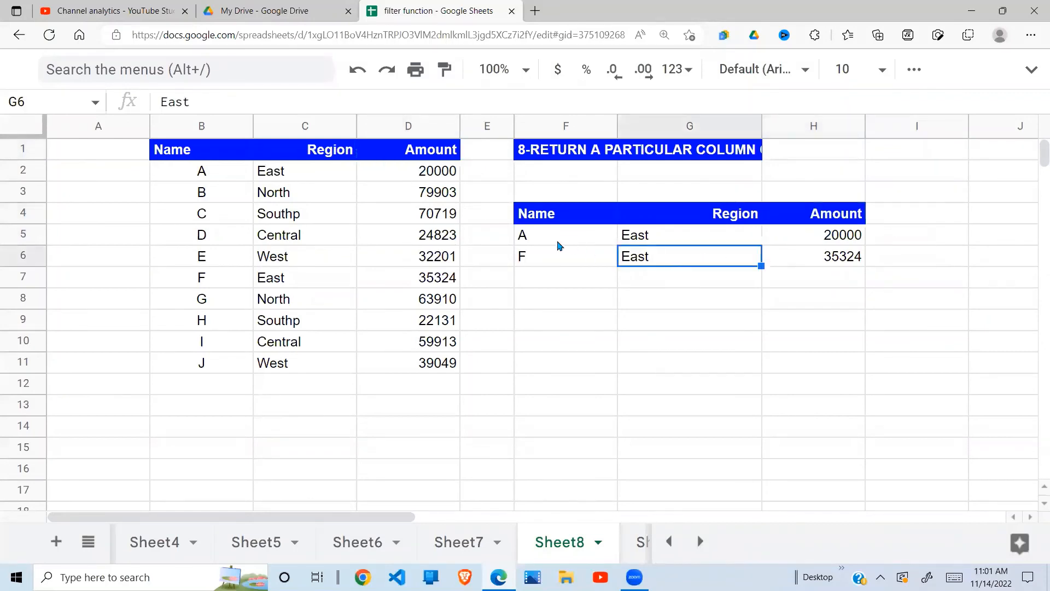
Step: Shrink the FILTER range in F5 to B2:C11 so only the Name and Region columns are returned
{"action": "left_click", "coordinate": [557, 241]}
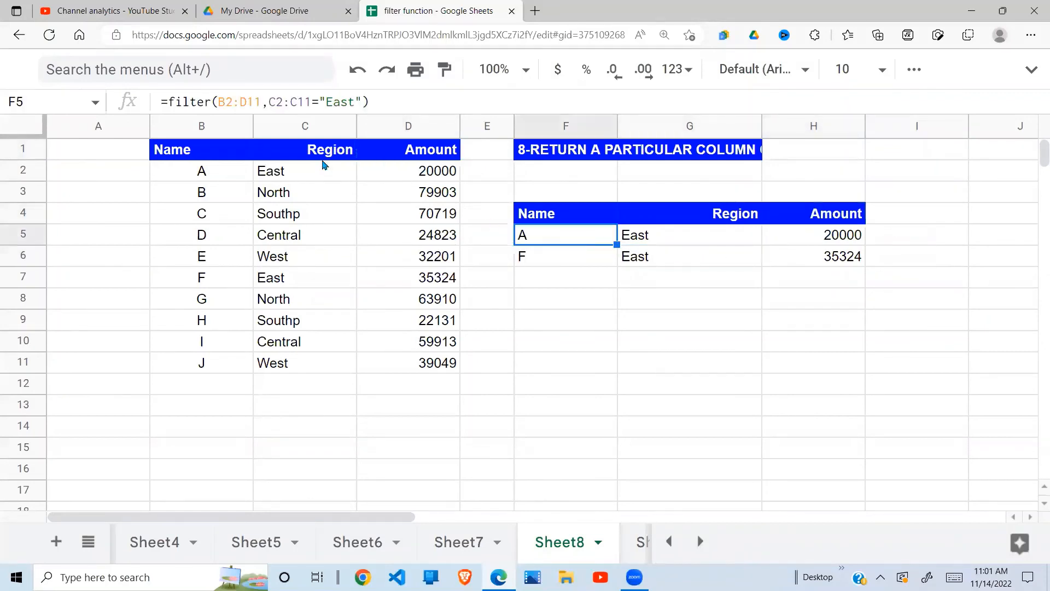
{"action": "left_click", "coordinate": [244, 102]}
{"action": "key", "text": "BackSpace"}
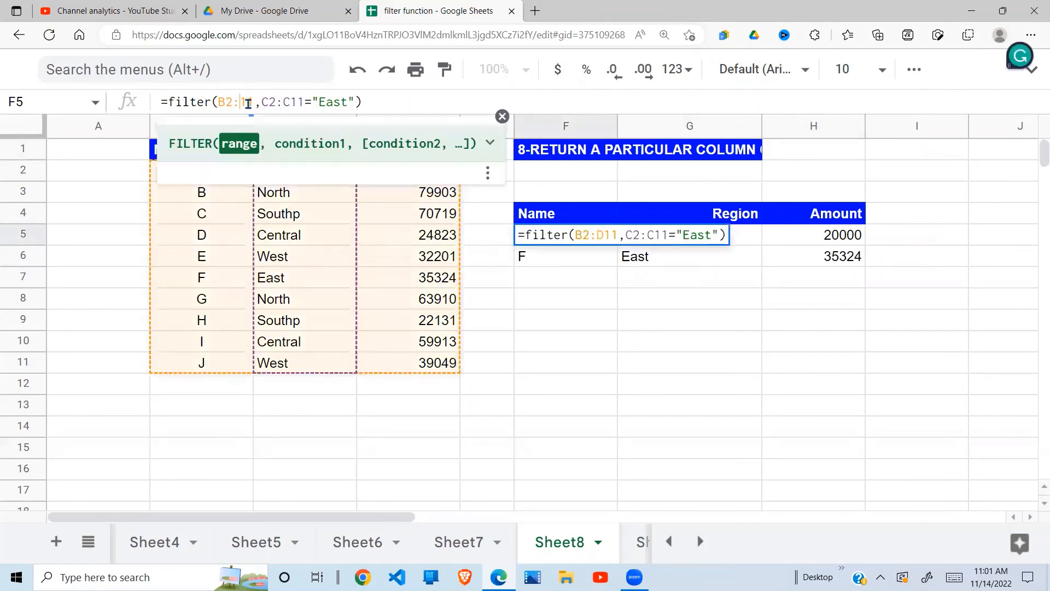
{"action": "type", "text": "c"}
{"action": "key", "text": "Return"}
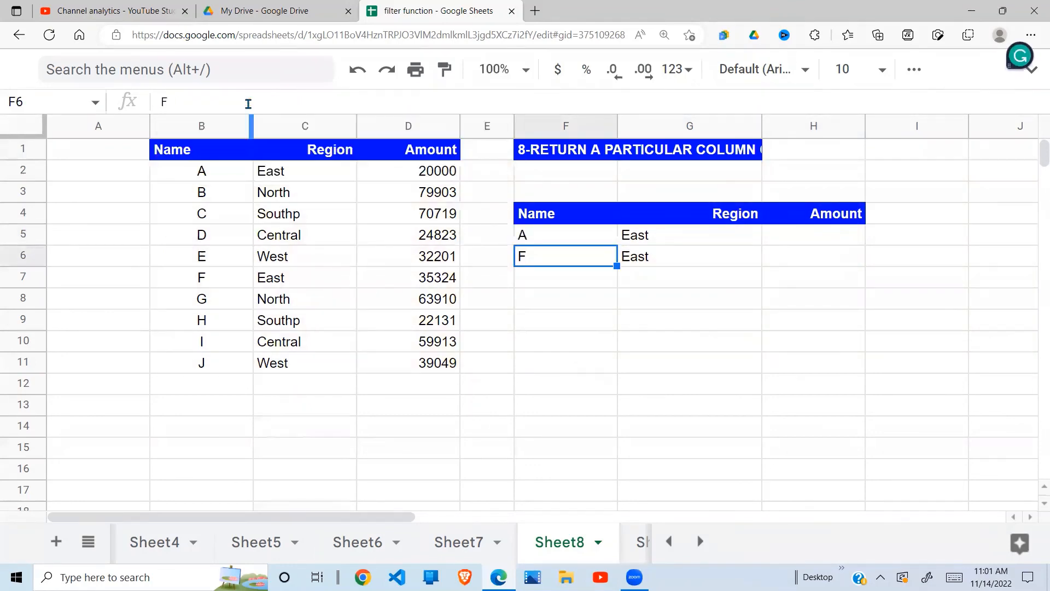
{"action": "left_click_drag", "start_coordinate": [584, 239], "coordinate": [684, 263]}
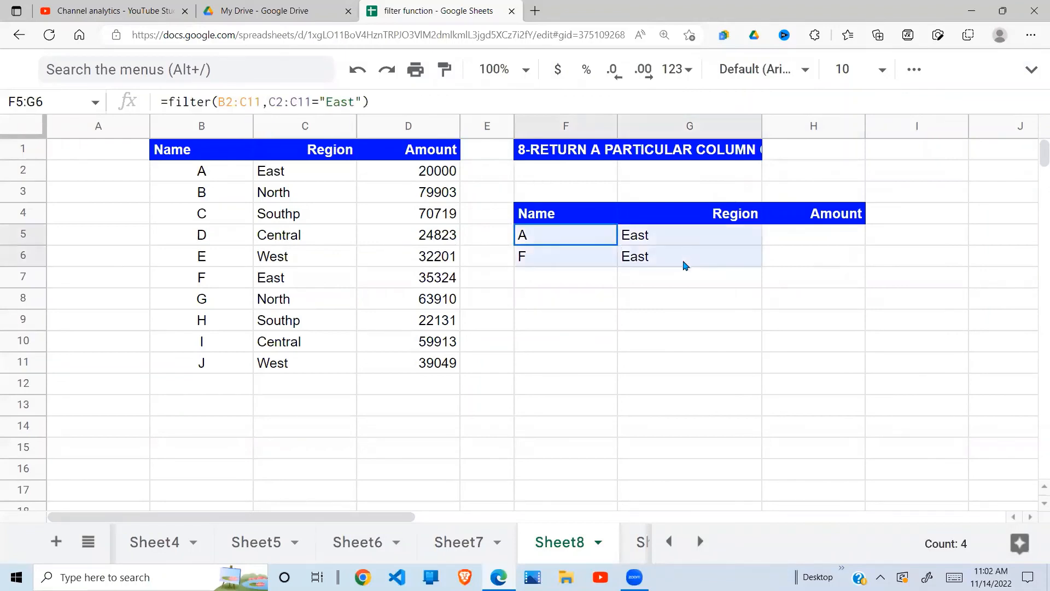
Step: Set the FILTER range in F5 to B2:B11 so only the Name column is returned
{"action": "left_click", "coordinate": [248, 102]}
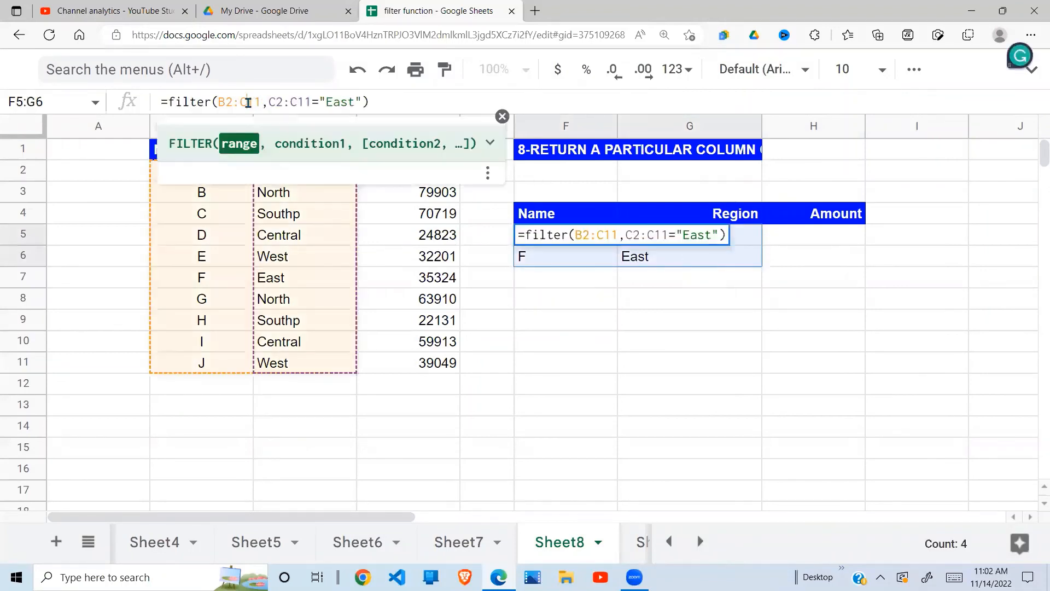
{"action": "key", "text": "BackSpace"}
{"action": "type", "text": "B"}
{"action": "key", "text": "Return"}
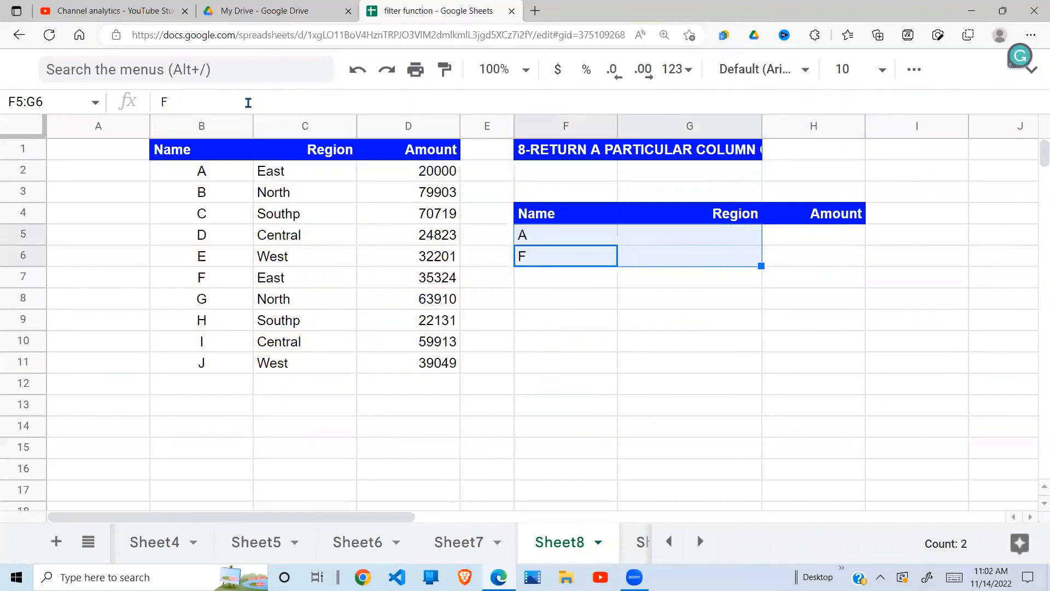
{"action": "left_click", "coordinate": [530, 384]}
{"action": "left_click", "coordinate": [572, 244]}
{"action": "left_click_drag", "start_coordinate": [572, 252], "coordinate": [573, 277]}
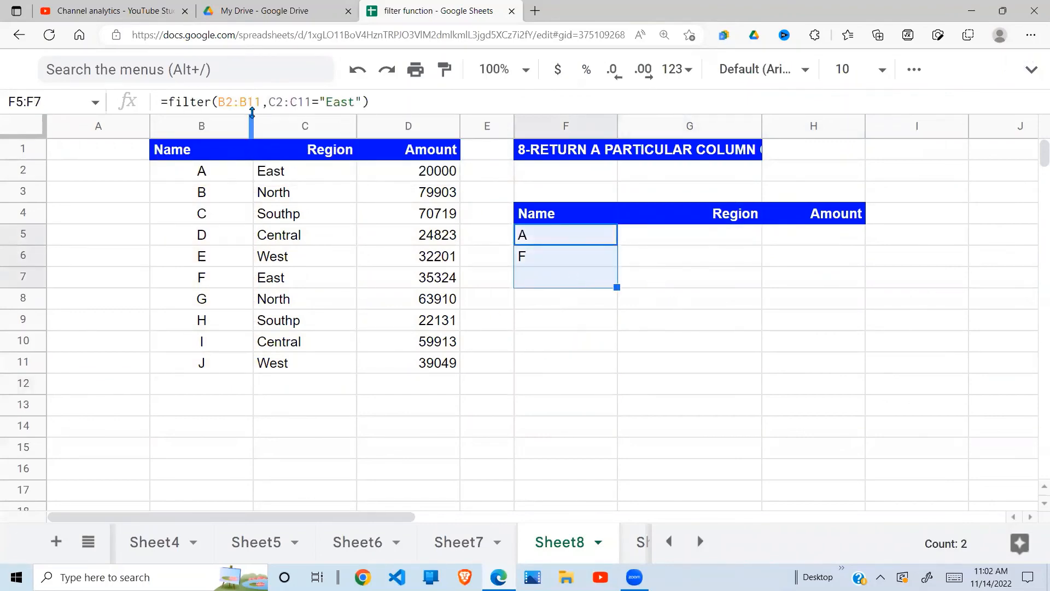
{"action": "left_click", "coordinate": [615, 300]}
{"action": "left_click", "coordinate": [602, 340]}
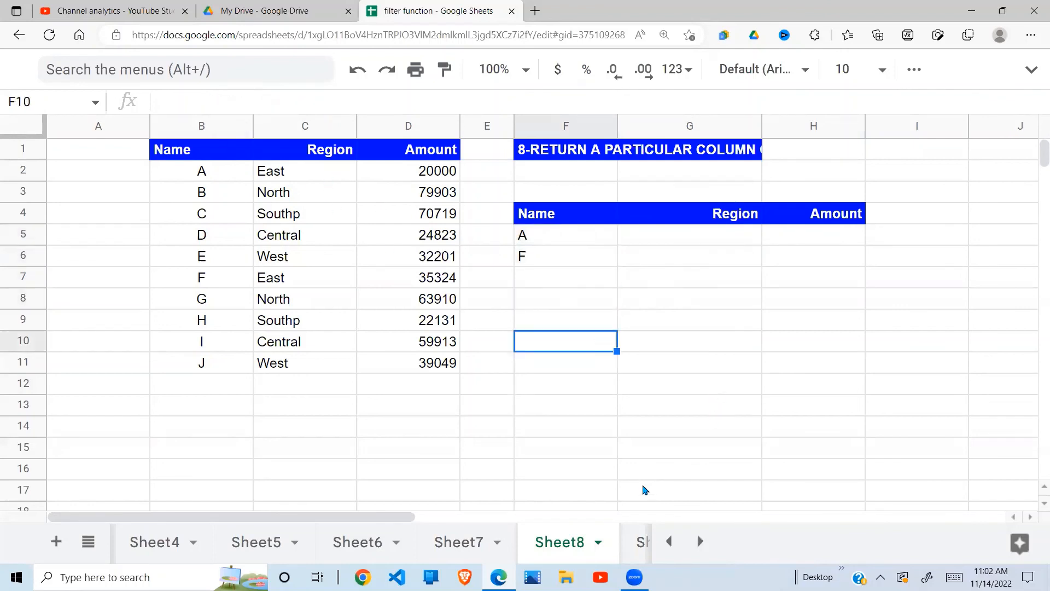
Step: Open Sheet9 and narrow column G to bring the Amount column of the filter results into view
{"action": "left_click", "coordinate": [640, 542]}
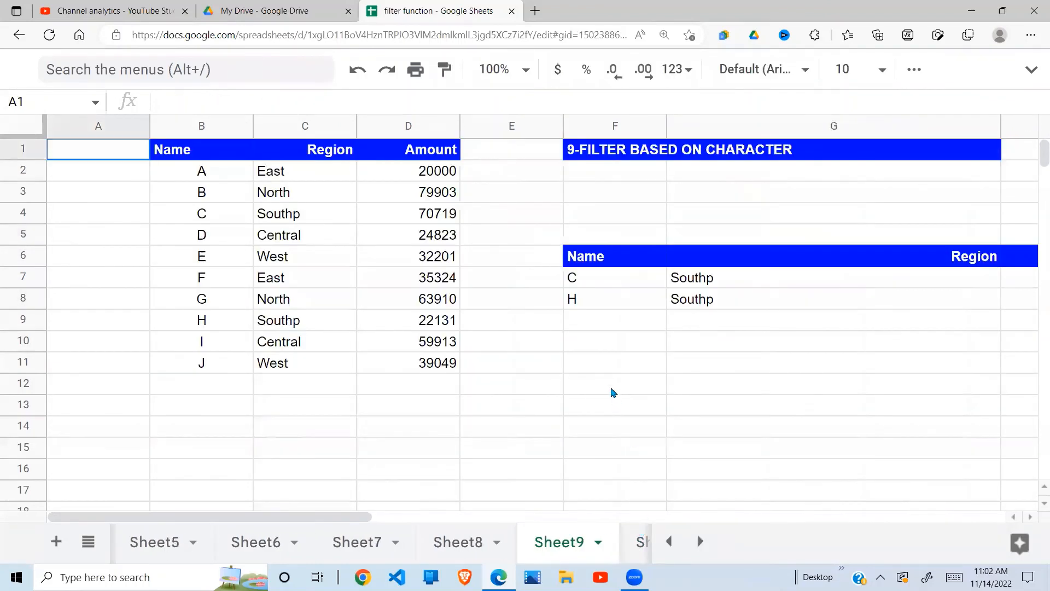
{"action": "left_click", "coordinate": [594, 350]}
{"action": "left_click", "coordinate": [615, 285]}
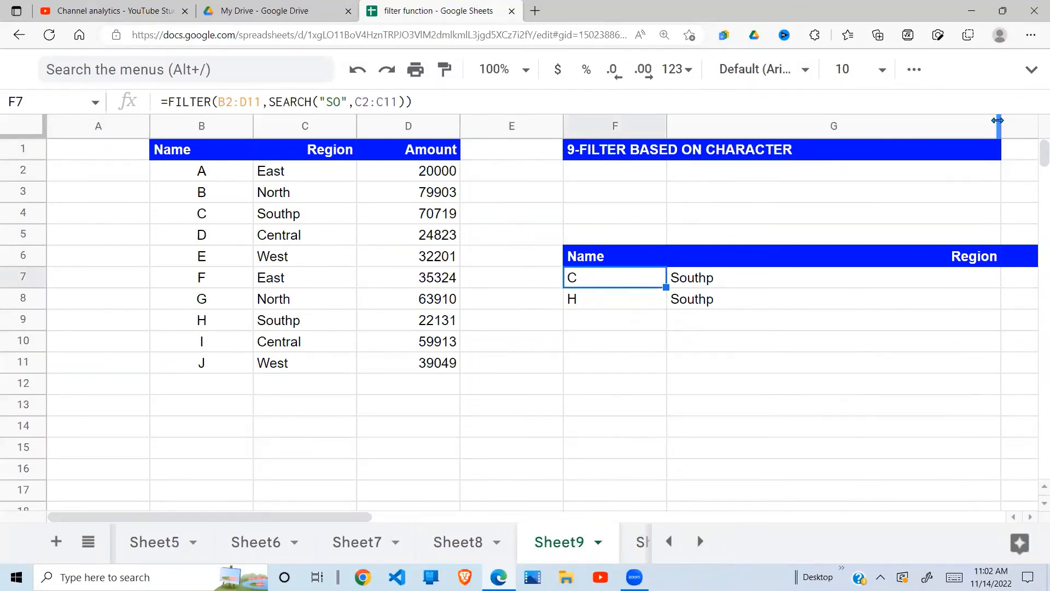
{"action": "left_click_drag", "start_coordinate": [1002, 127], "coordinate": [829, 127]}
{"action": "left_click", "coordinate": [716, 195]}
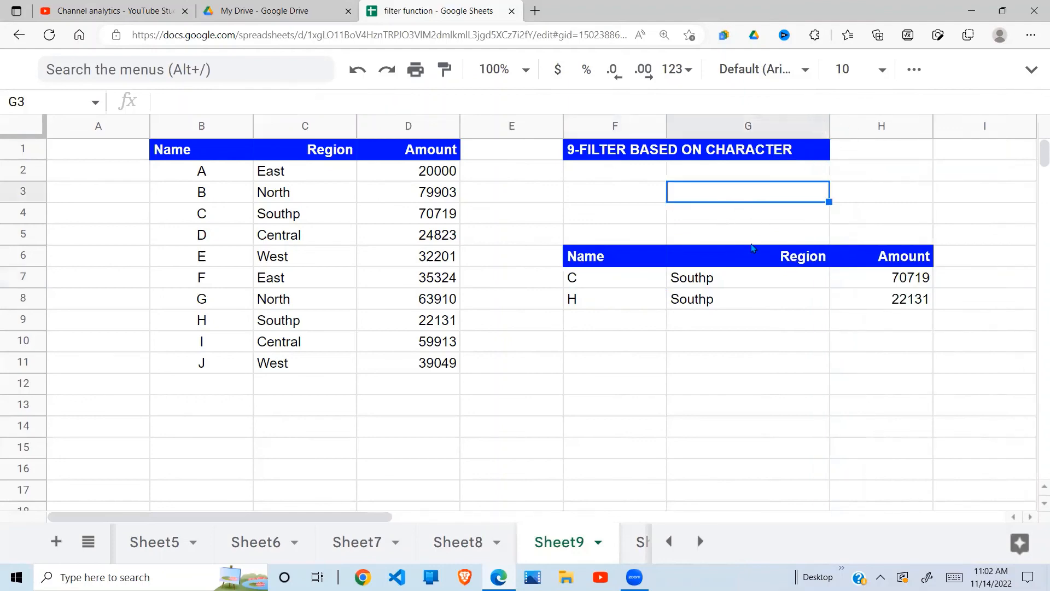
Step: Clear the existing FILTER formula from F7 under the Name header
{"action": "left_click", "coordinate": [627, 291]}
{"action": "left_click", "coordinate": [615, 306]}
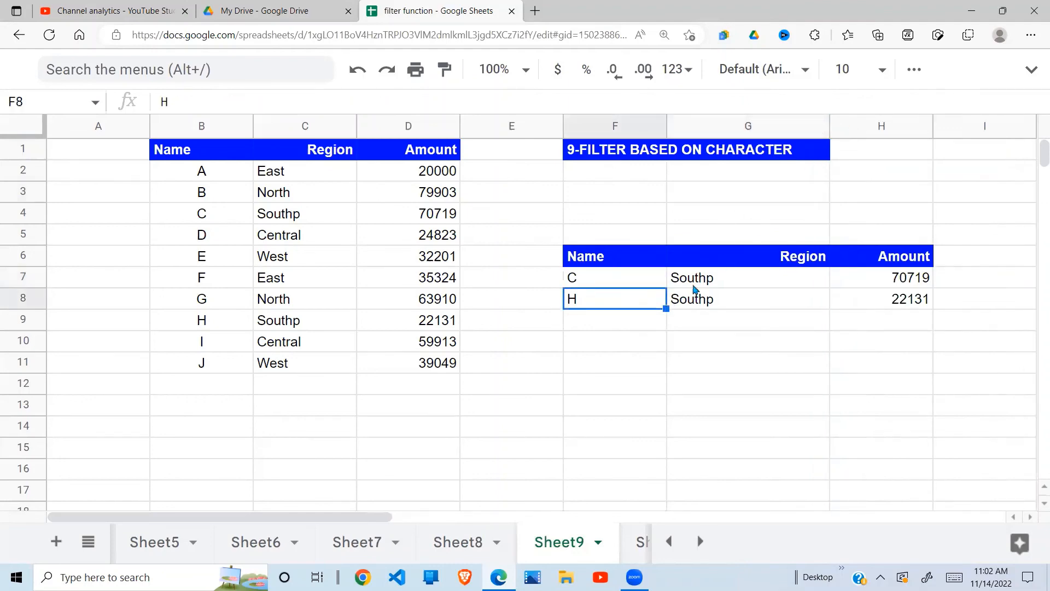
{"action": "key", "text": "Up"}
{"action": "key", "text": "Delete"}
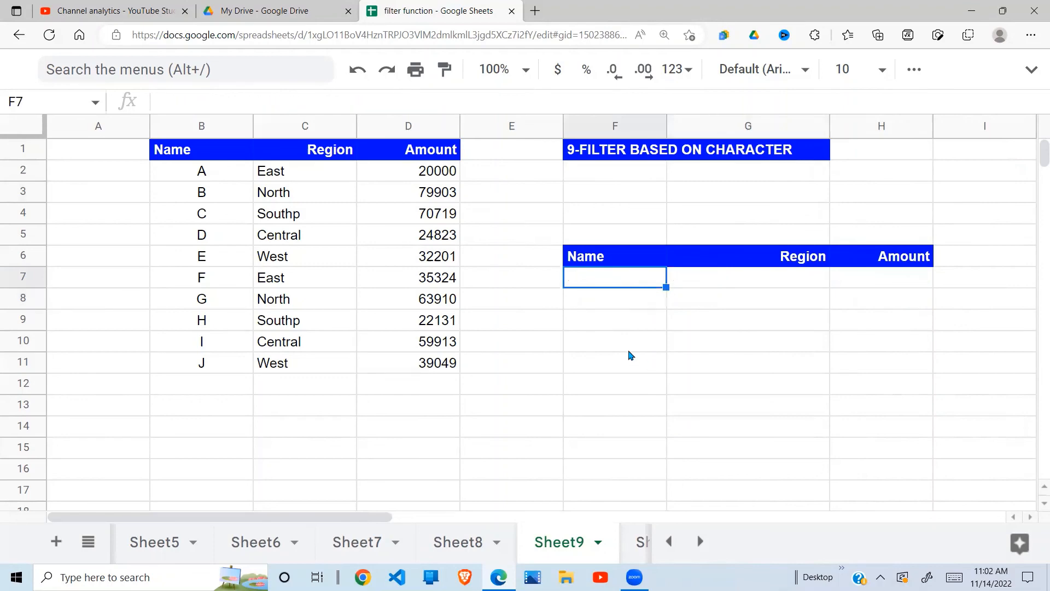
Step: Start a FILTER formula in F7 with B2:D11 as its range
{"action": "type", "text": "=fi"}
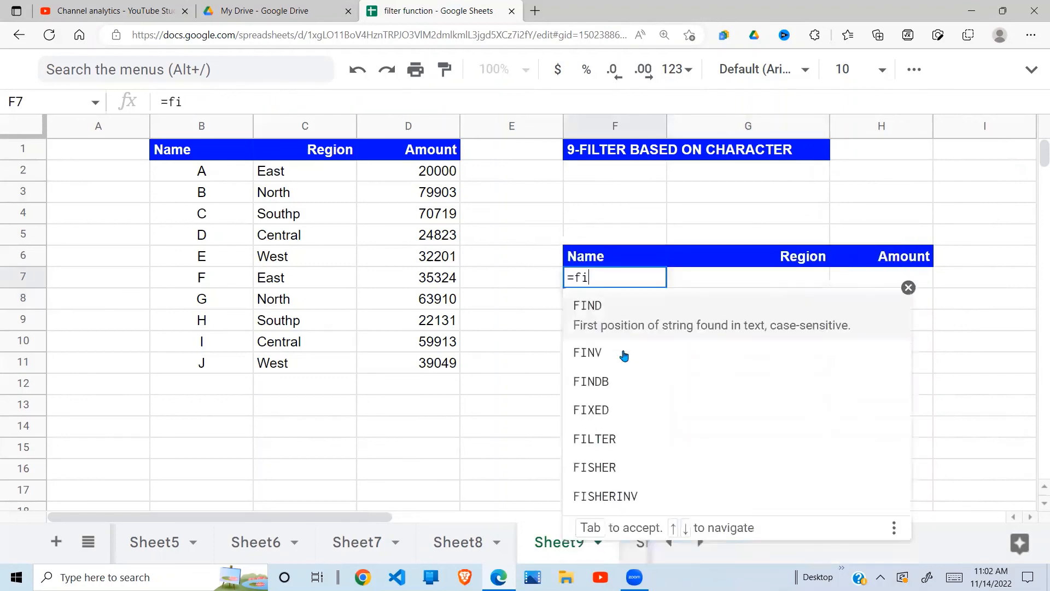
{"action": "type", "text": "lter("}
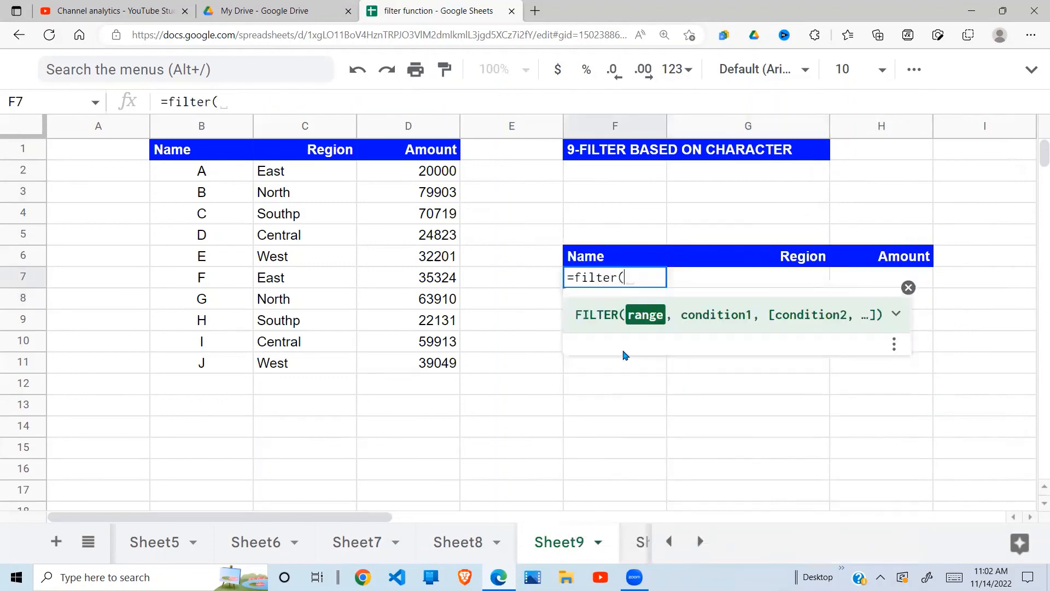
{"action": "left_click_drag", "start_coordinate": [204, 174], "coordinate": [448, 235]}
{"action": "left_click_drag", "start_coordinate": [431, 351], "coordinate": [429, 374]}
{"action": "type", "text": ", "}
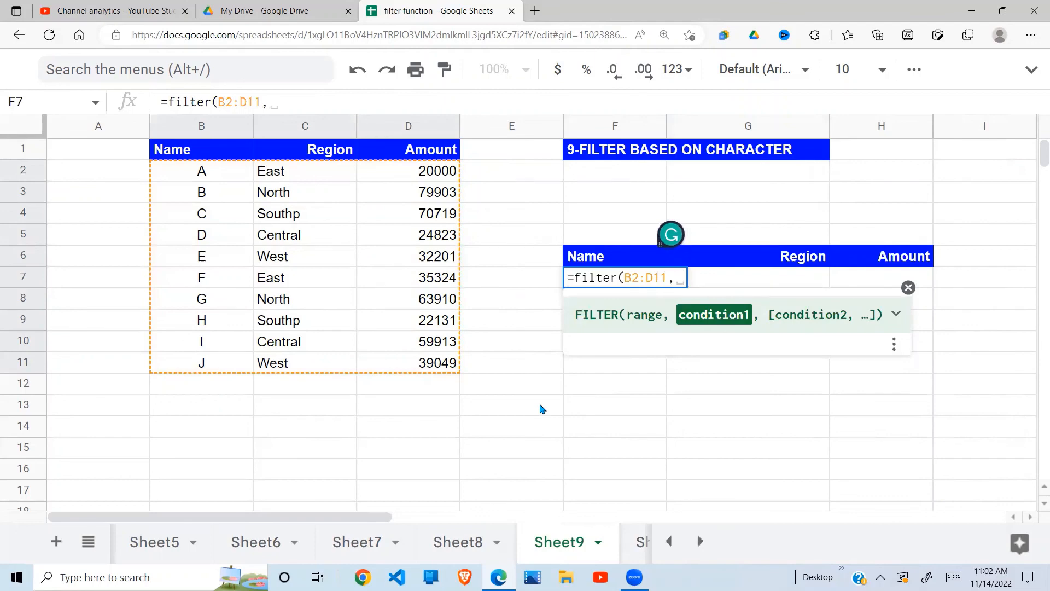
Step: Complete the F7 condition with a SEARCH for "E" in C2:C11 and enter =filter(B2:D11,search("E",C2:C11))
{"action": "type", "text": "search("}
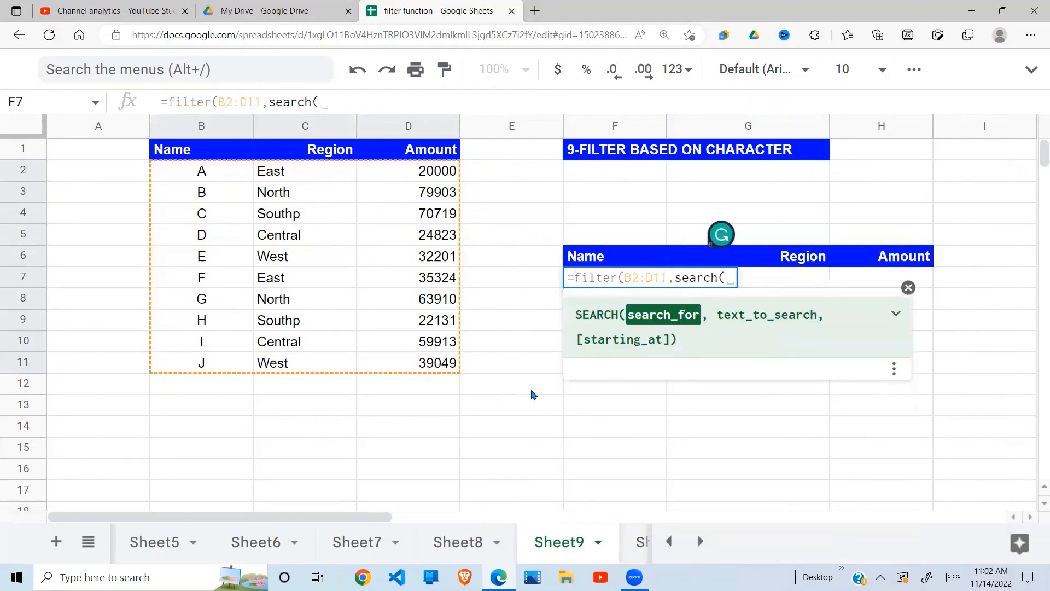
{"action": "type", "text": "\"Ea"}
{"action": "key", "text": "BackSpace"}
{"action": "key", "text": "BackSpace"}
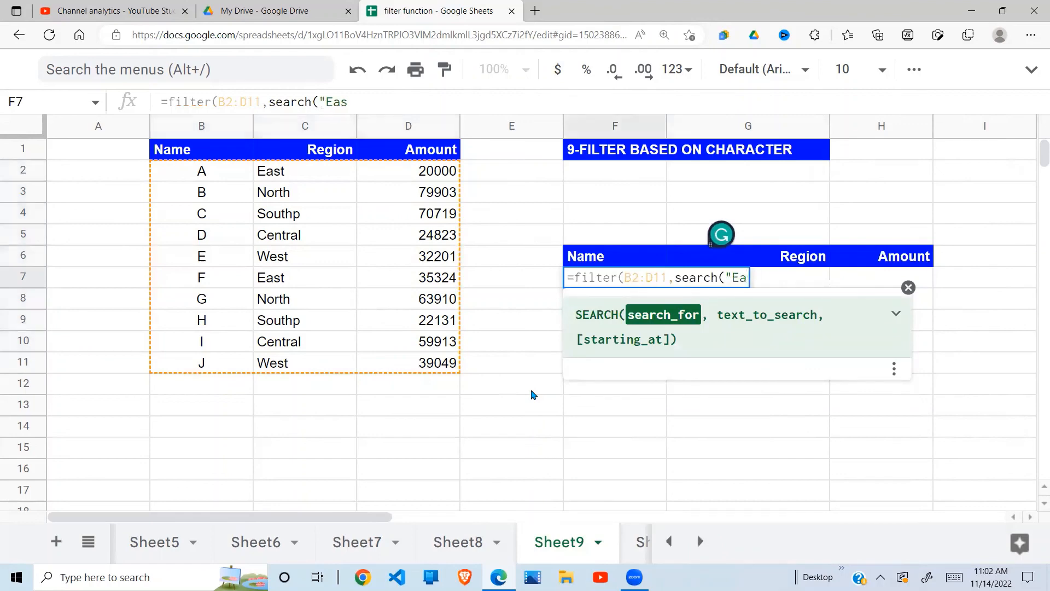
{"action": "type", "text": "\""}
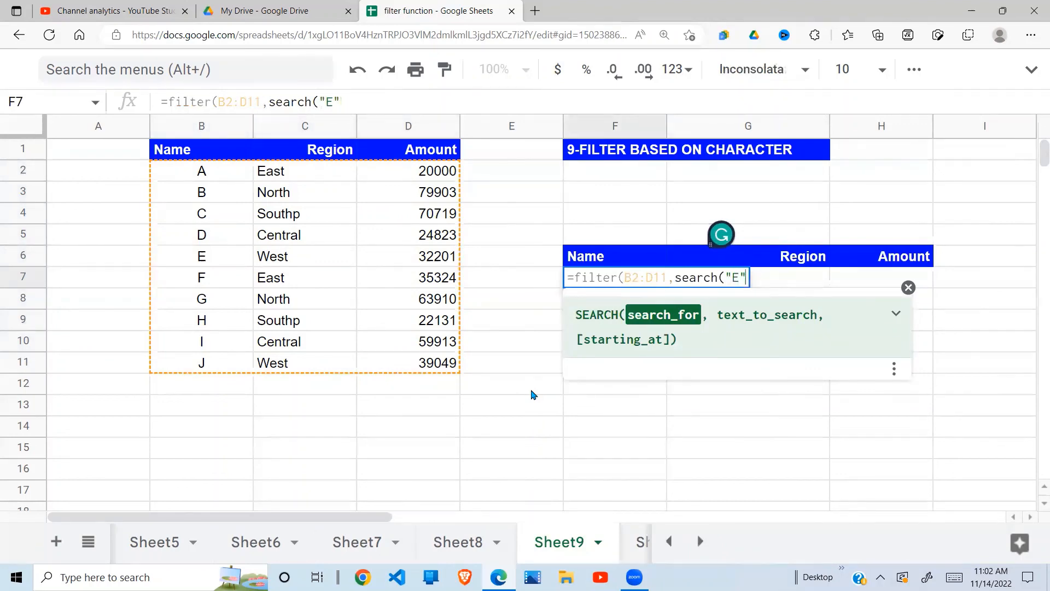
{"action": "type", "text": ","}
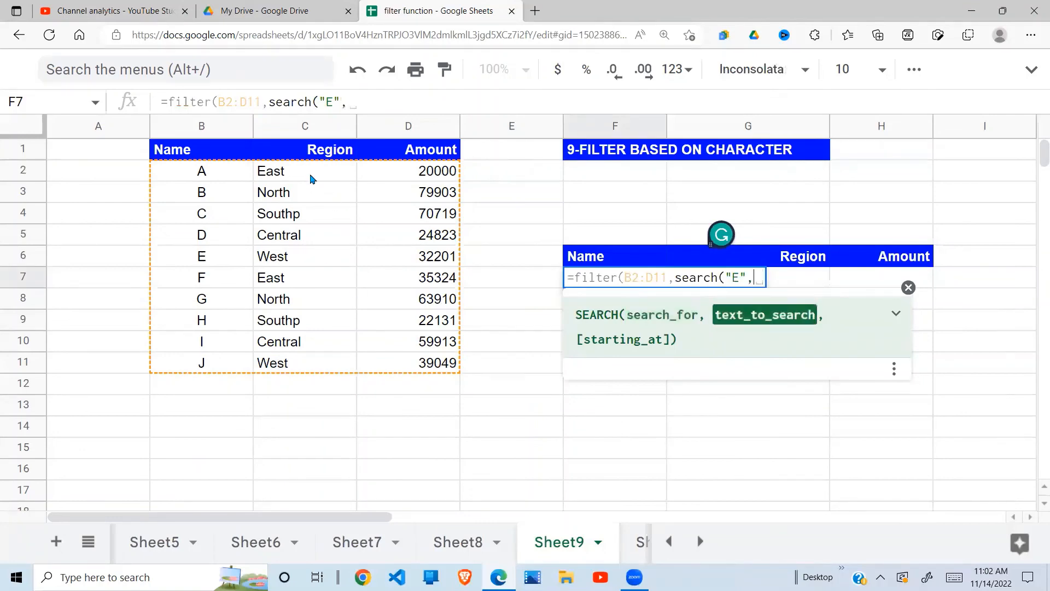
{"action": "left_click_drag", "start_coordinate": [312, 179], "coordinate": [323, 369]}
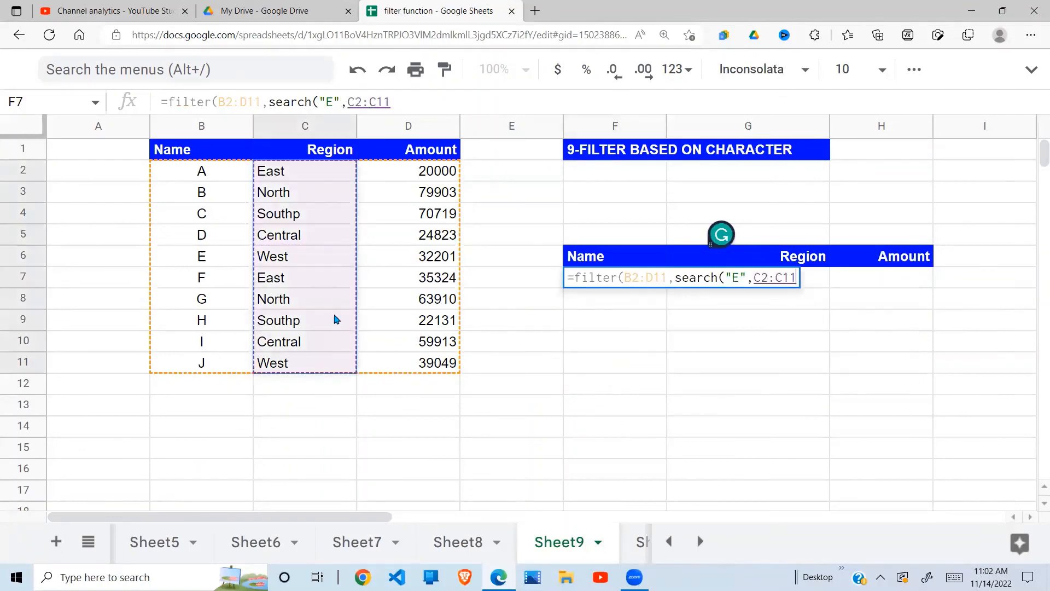
{"action": "type", "text": ")"}
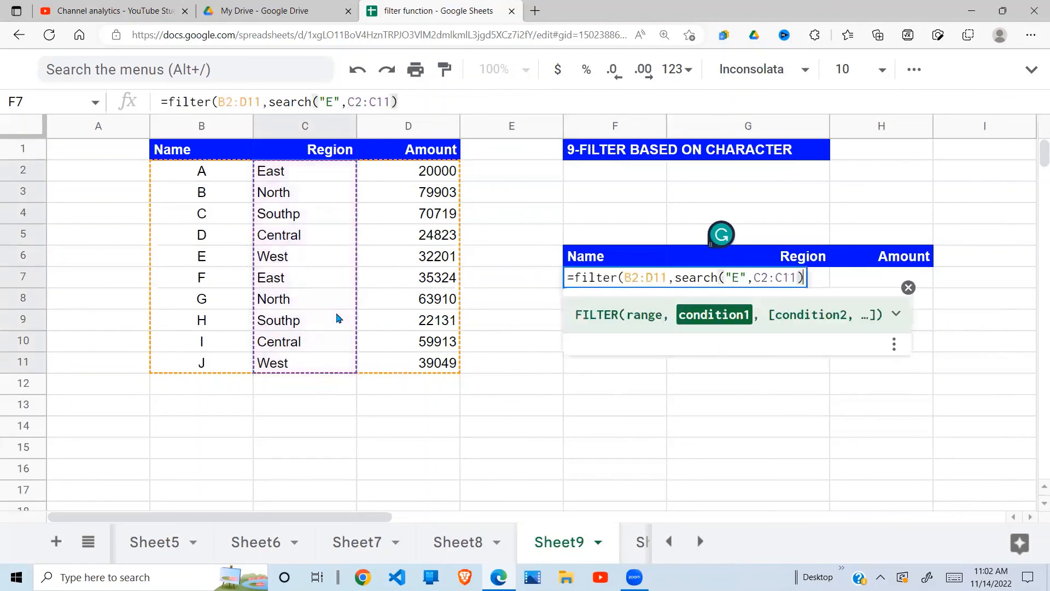
{"action": "key", "text": "Return"}
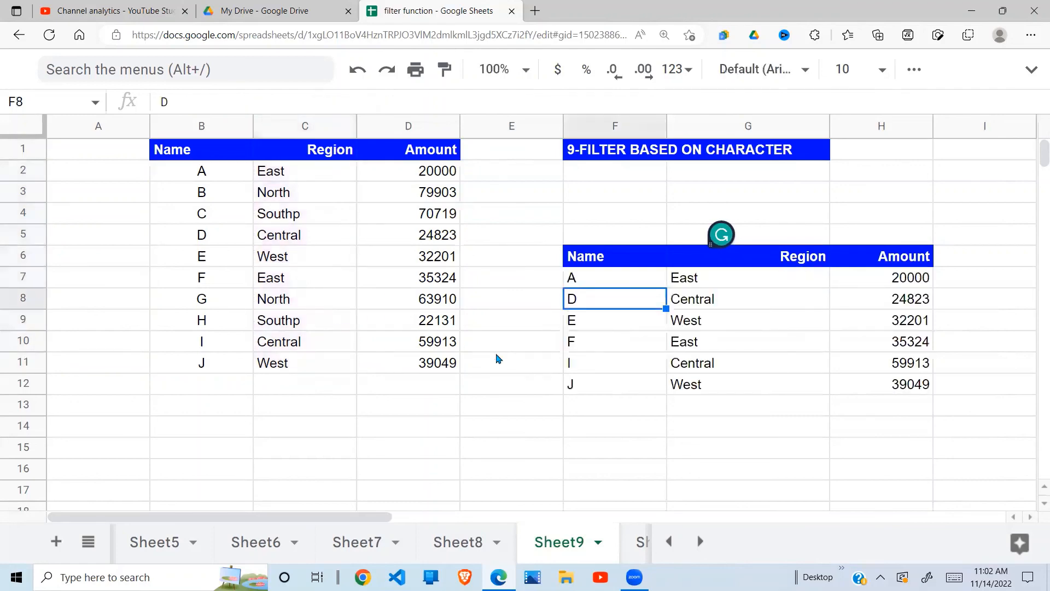
Step: Compare the regions in the filtered results with the source Region column to check which ones contain the letter E
{"action": "left_click", "coordinate": [779, 362]}
{"action": "left_click", "coordinate": [696, 282]}
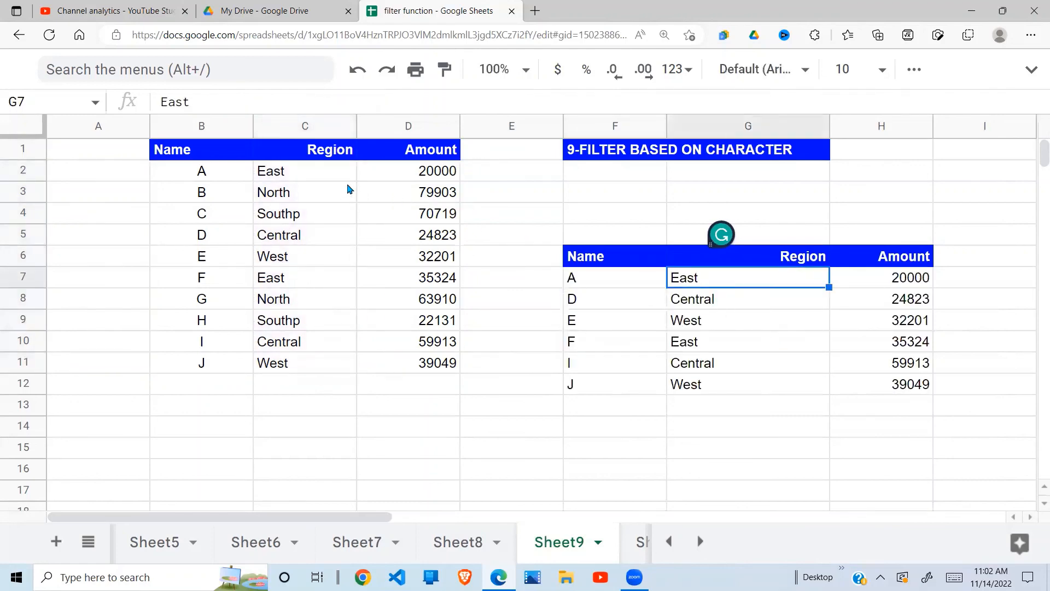
{"action": "left_click_drag", "start_coordinate": [350, 190], "coordinate": [341, 362]}
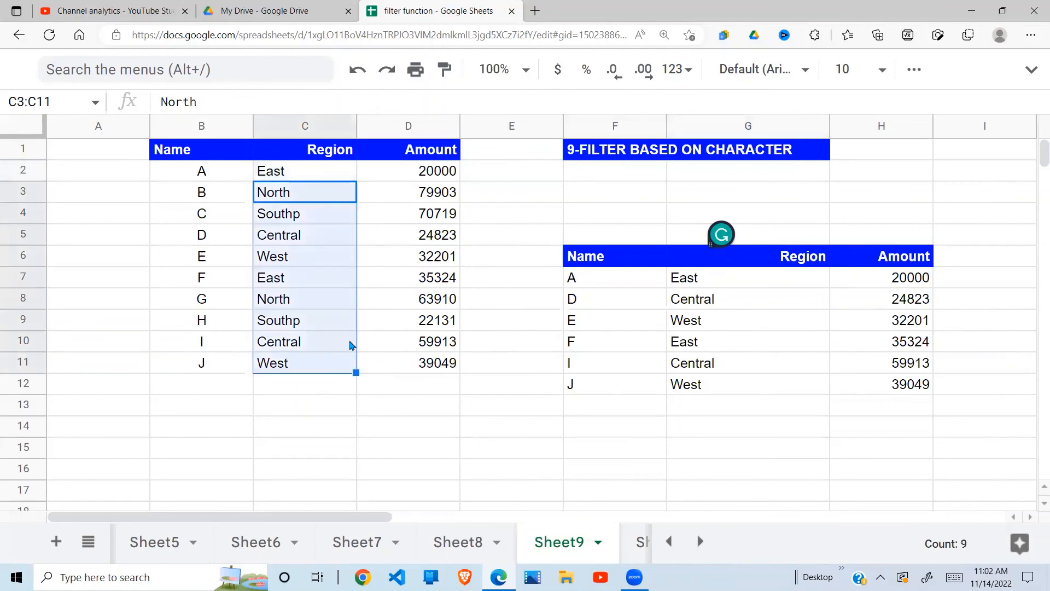
{"action": "left_click", "coordinate": [729, 363]}
{"action": "left_click_drag", "start_coordinate": [706, 276], "coordinate": [717, 413]}
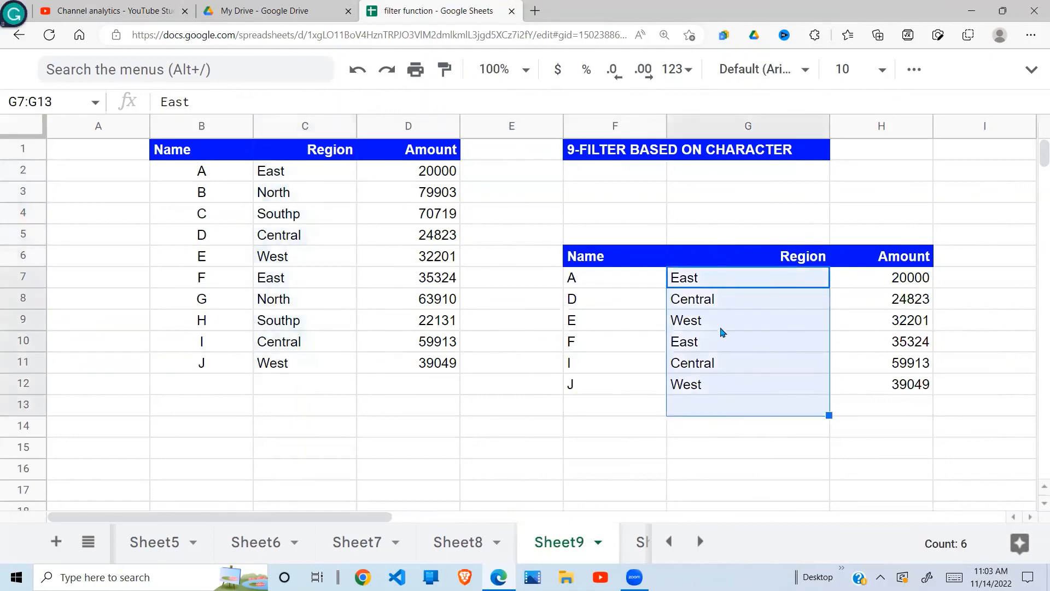
{"action": "left_click", "coordinate": [704, 287]}
{"action": "key", "text": "Down"}
{"action": "key", "text": "Down"}
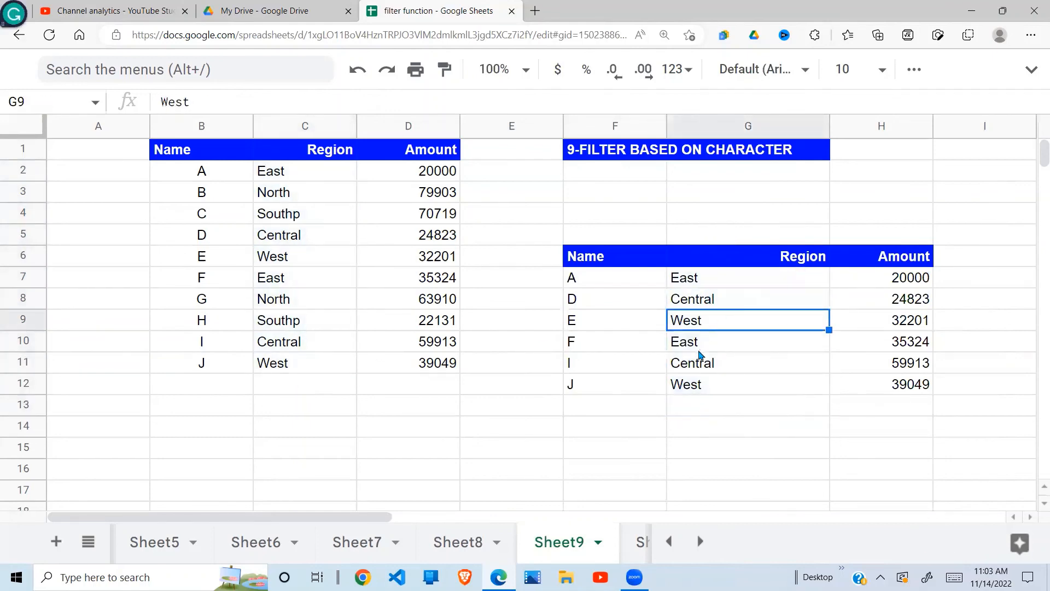
{"action": "key", "text": "Down"}
{"action": "key", "text": "Down"}
{"action": "key", "text": "Down"}
{"action": "left_click_drag", "start_coordinate": [705, 284], "coordinate": [725, 384]}
{"action": "left_click", "coordinate": [660, 345]}
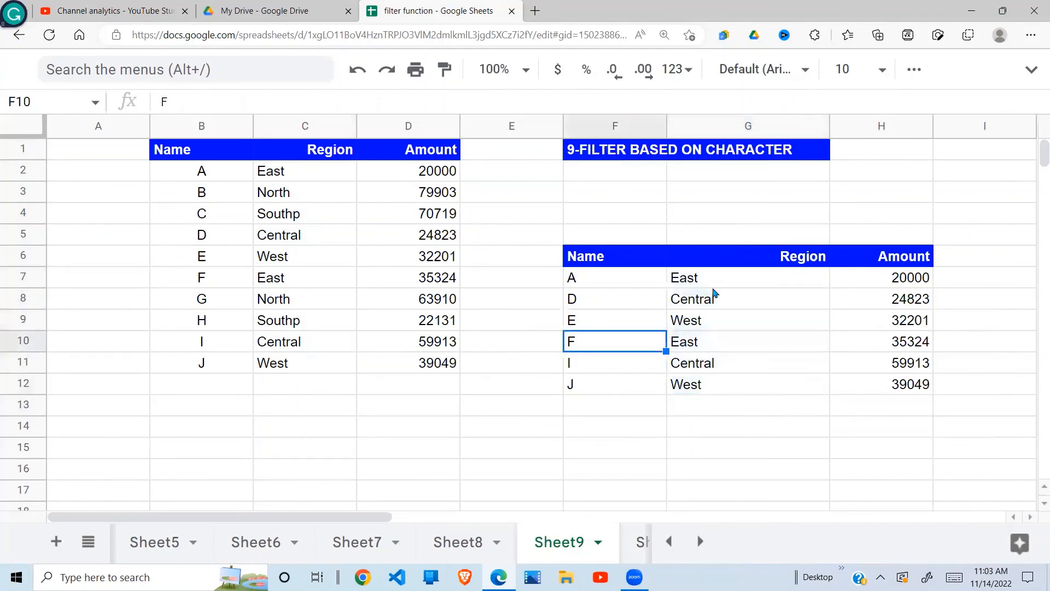
{"action": "left_click", "coordinate": [712, 285]}
{"action": "left_click", "coordinate": [282, 180]}
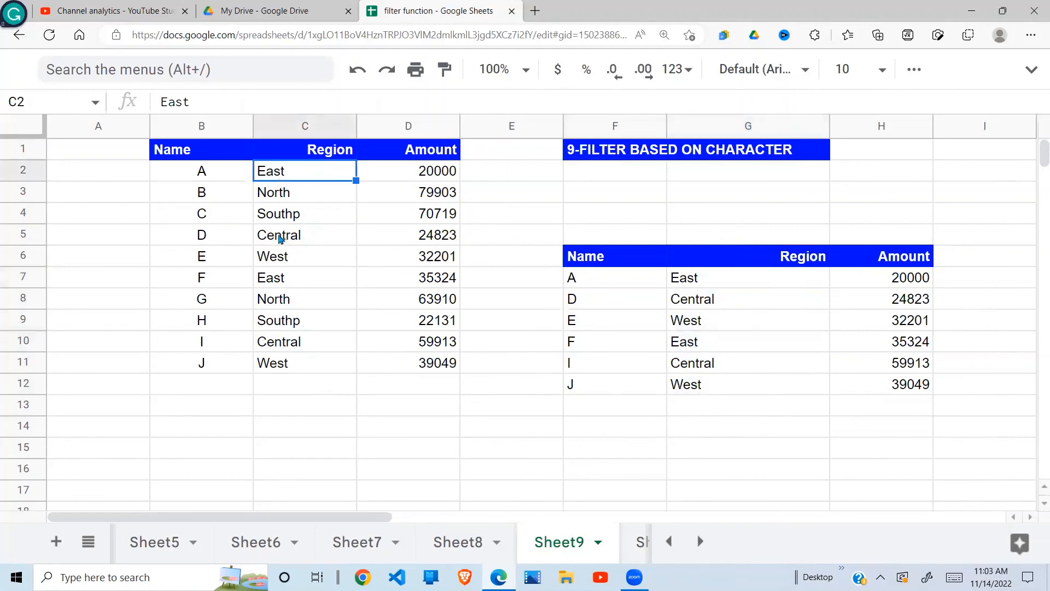
{"action": "left_click", "coordinate": [281, 238]}
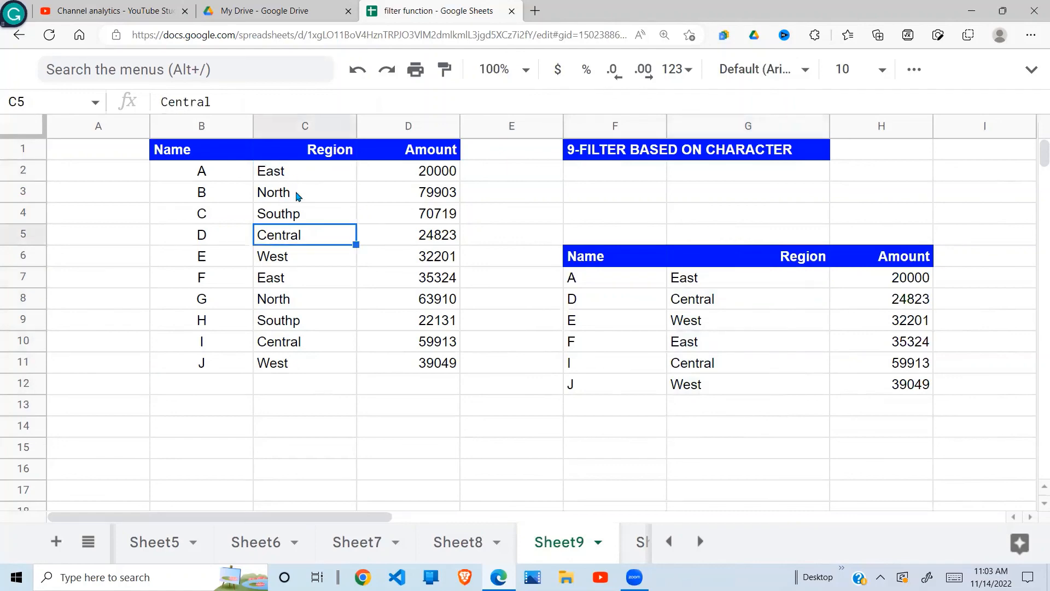
Step: Set the SEARCH text in the F7 formula to "Ea" and select the filtered results
{"action": "left_click", "coordinate": [723, 280]}
{"action": "left_click", "coordinate": [639, 282]}
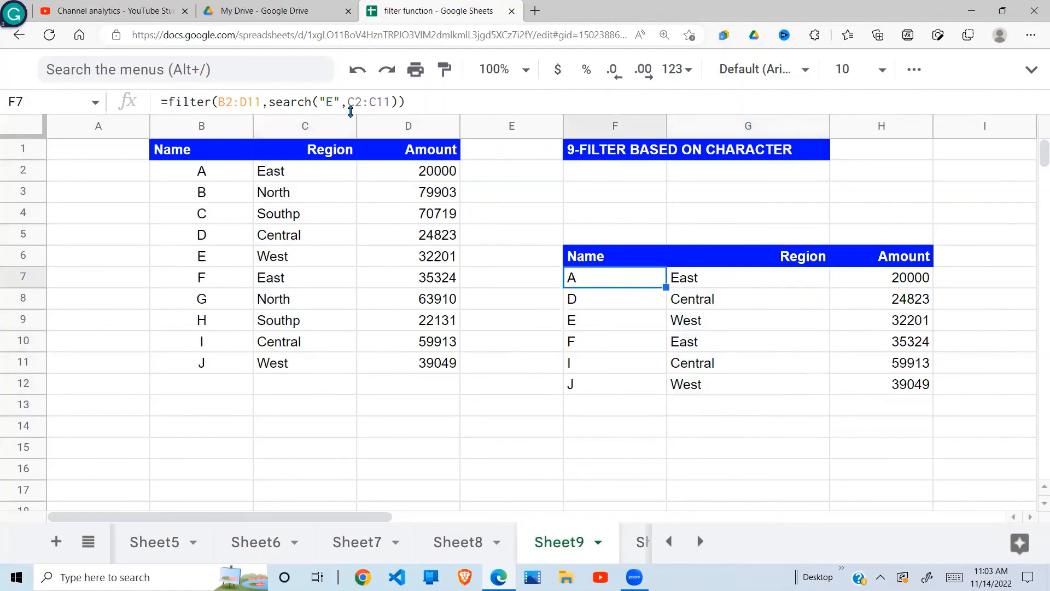
{"action": "left_click", "coordinate": [333, 103]}
{"action": "type", "text": "a"}
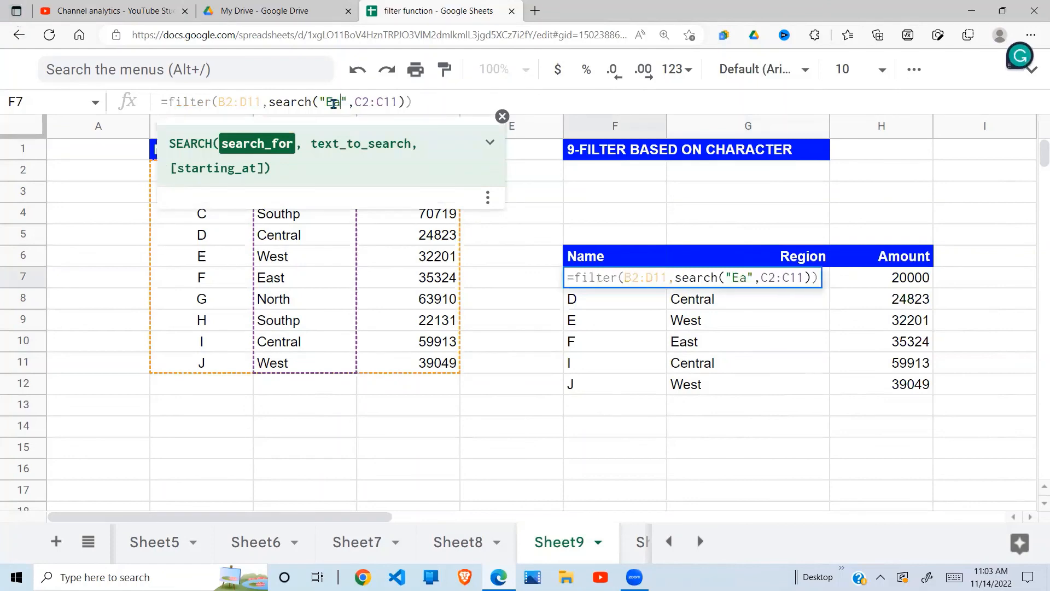
{"action": "key", "text": "Return"}
{"action": "left_click", "coordinate": [695, 345]}
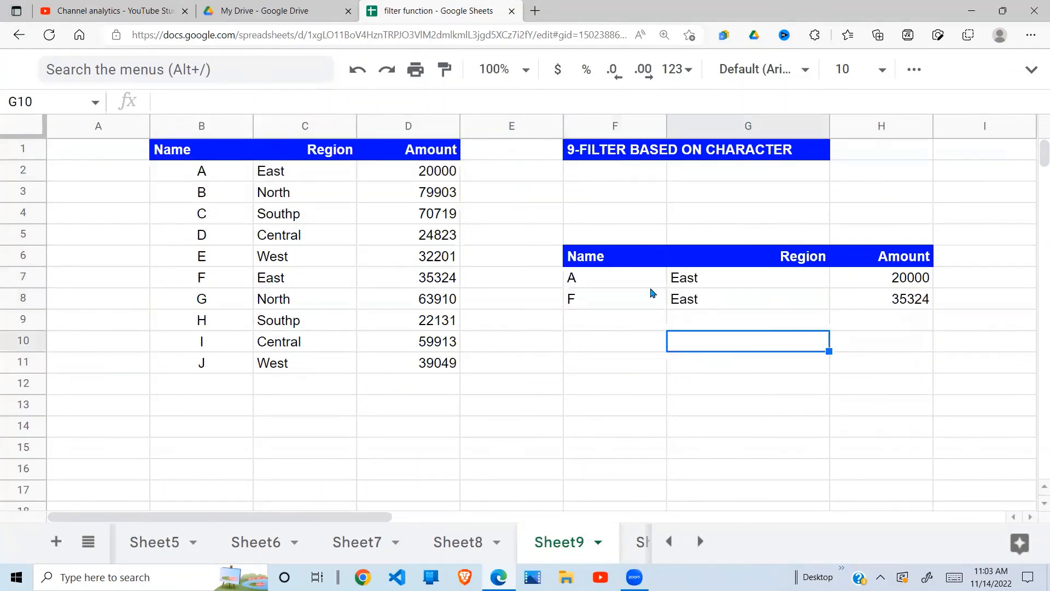
{"action": "left_click_drag", "start_coordinate": [651, 284], "coordinate": [897, 311]}
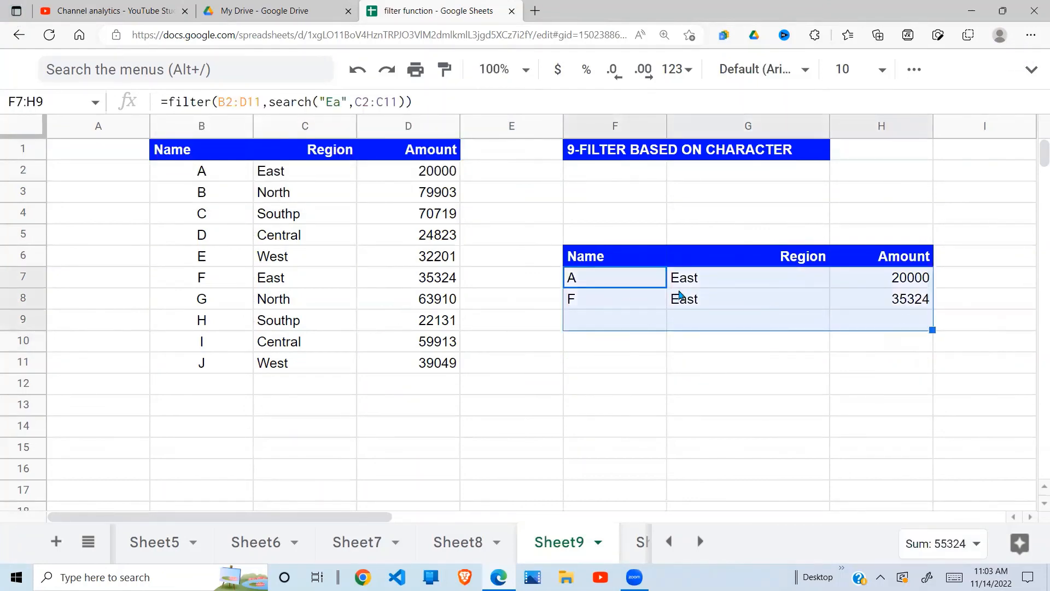
Step: Set the SEARCH text in the F7 formula to "So" and check the filtered rows
{"action": "left_click", "coordinate": [723, 280]}
{"action": "left_click", "coordinate": [609, 280]}
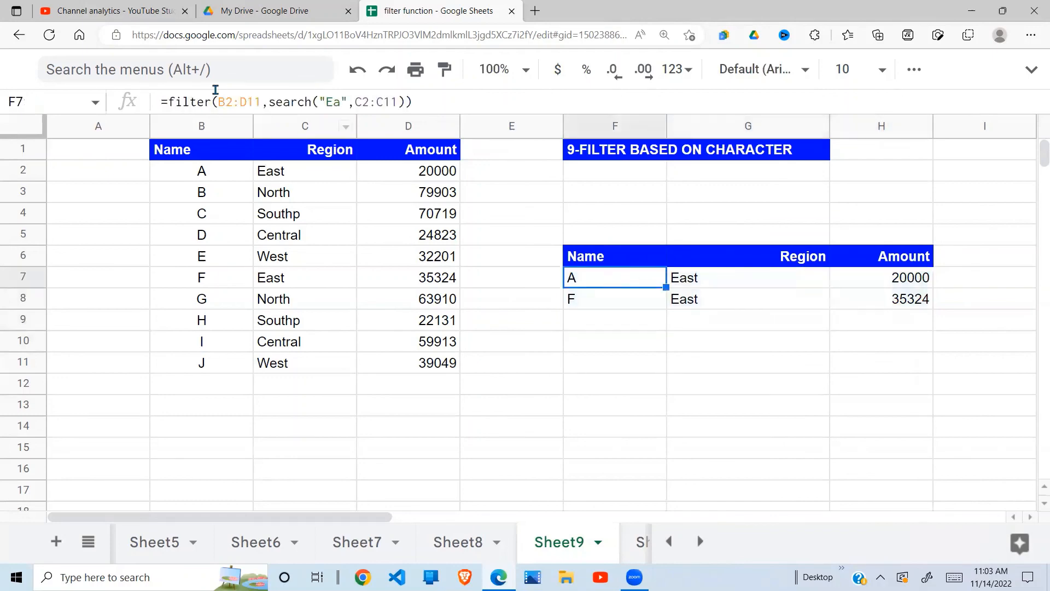
{"action": "left_click", "coordinate": [335, 102]}
{"action": "key", "text": "BackSpace"}
{"action": "key", "text": "BackSpace"}
{"action": "type", "text": "So"}
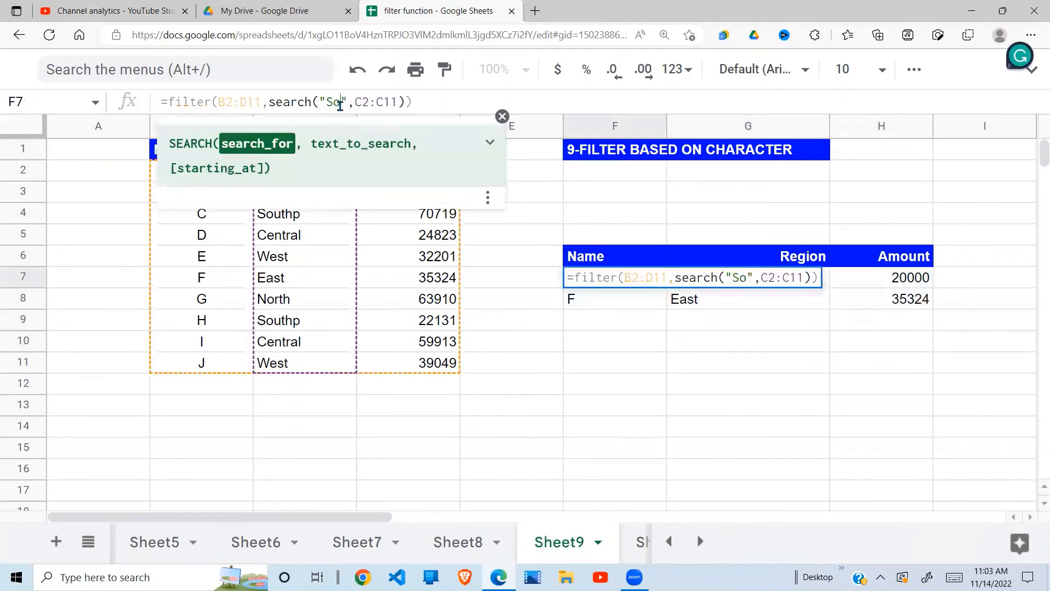
{"action": "key", "text": "Return"}
{"action": "left_click", "coordinate": [674, 273]}
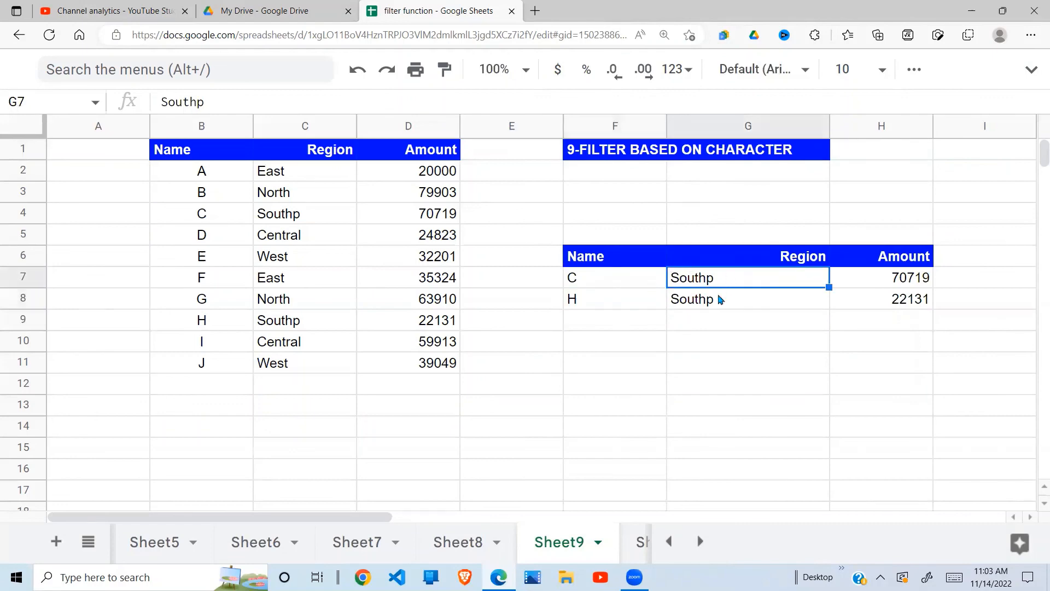
{"action": "left_click", "coordinate": [720, 298]}
{"action": "left_click_drag", "start_coordinate": [588, 284], "coordinate": [900, 301]}
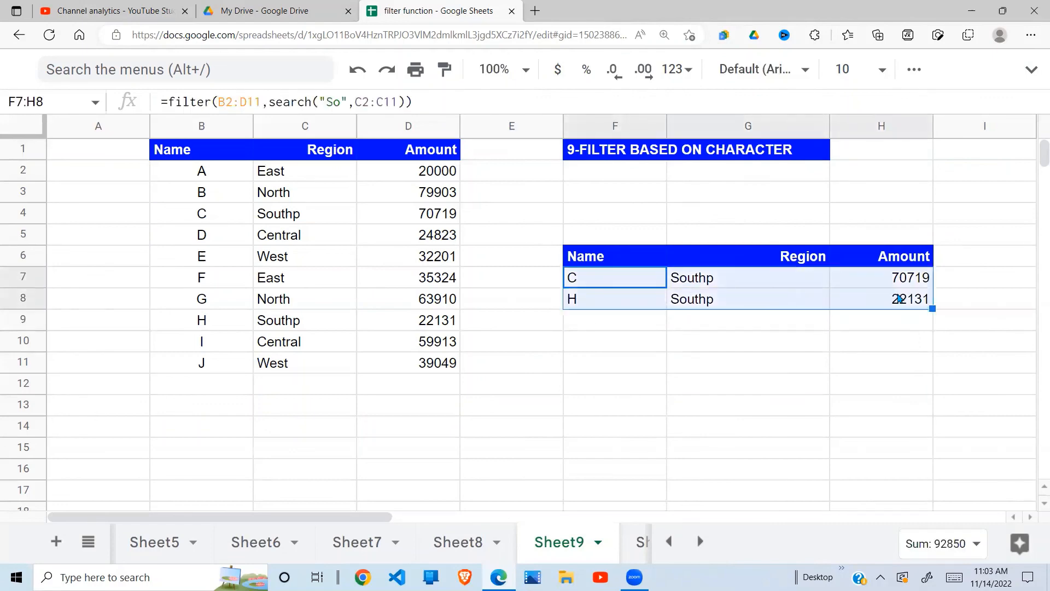
{"action": "left_click", "coordinate": [773, 343]}
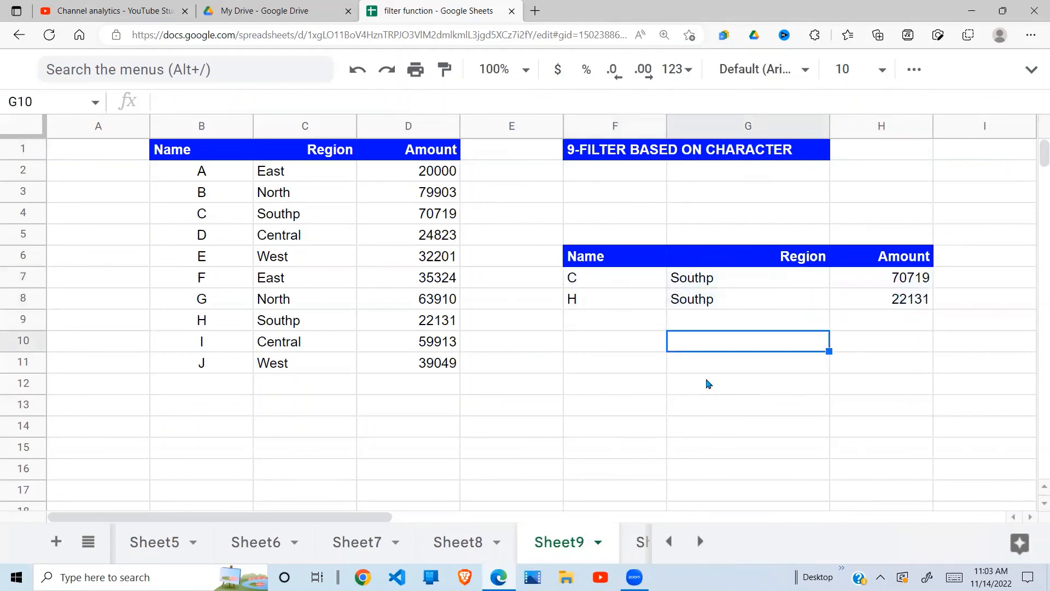